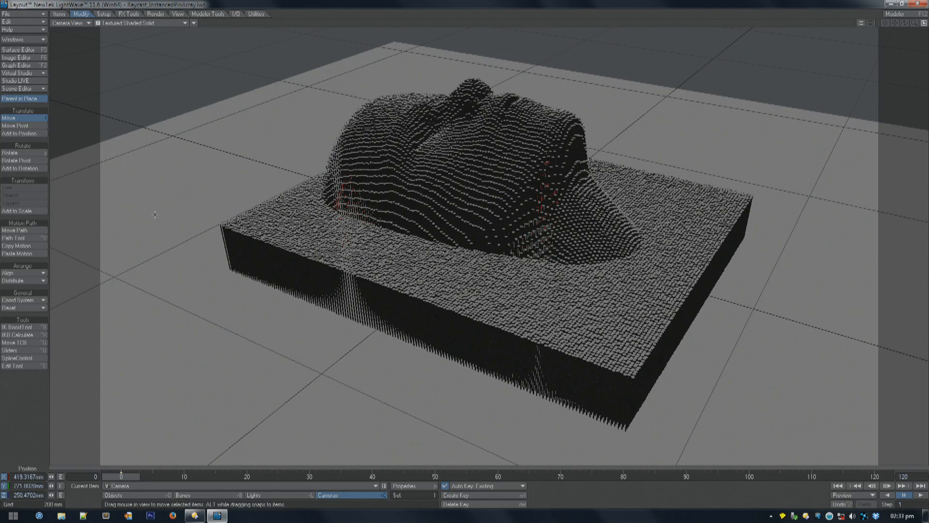
Step: Clear the current scene without saving its changes
click(31, 13)
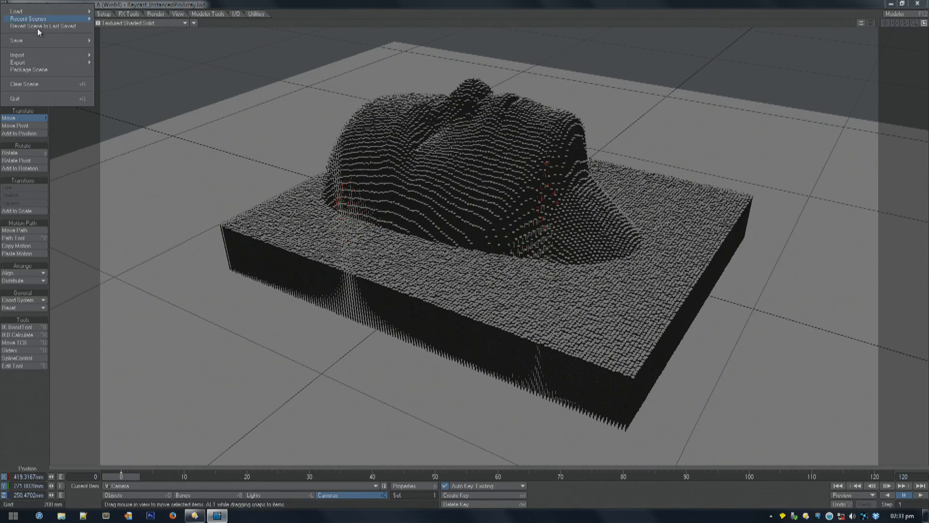
click(35, 83)
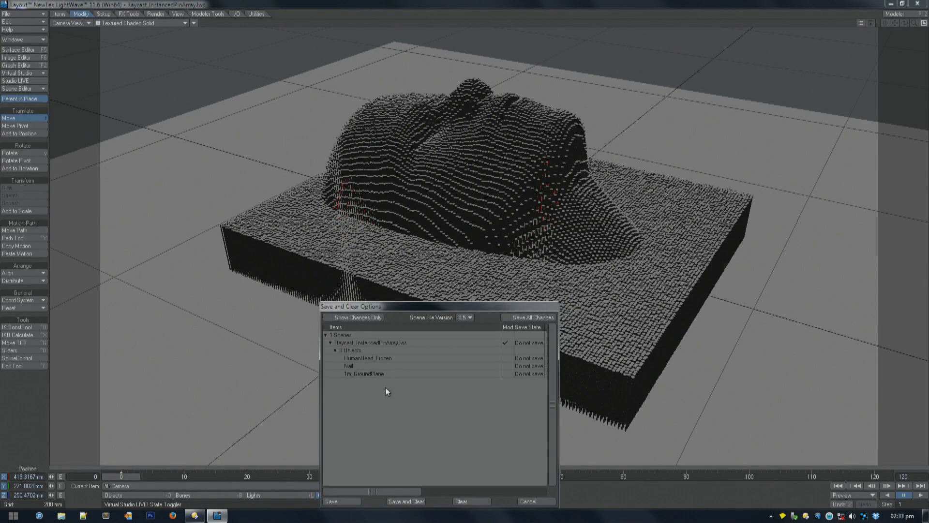
click(471, 499)
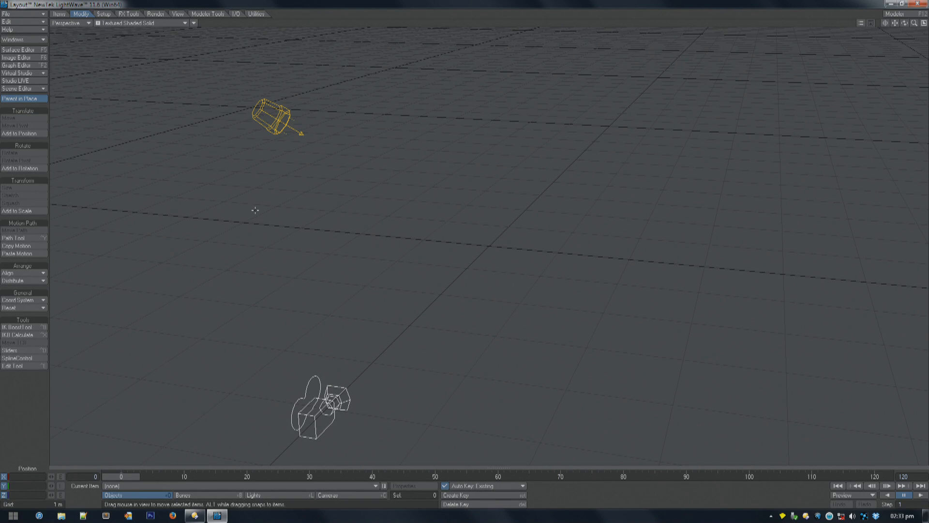
click(20, 13)
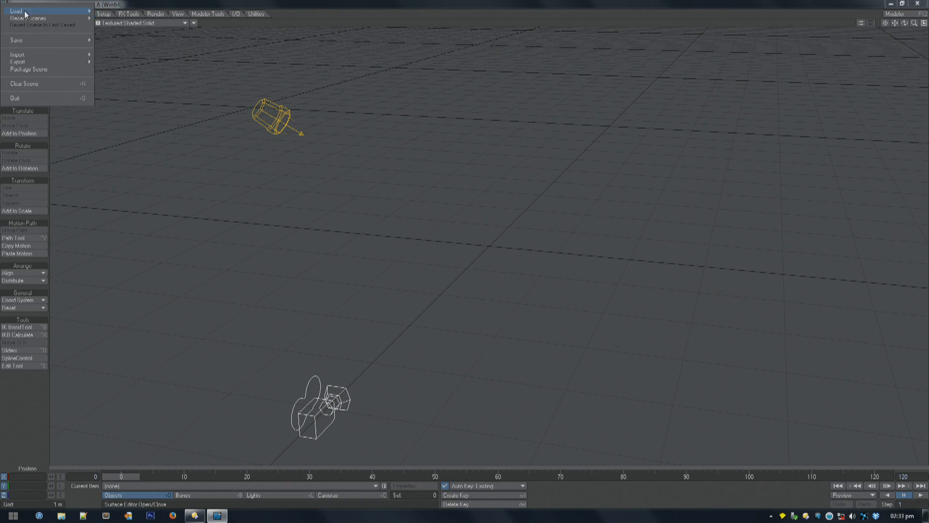
mouse_move(67, 12)
click(125, 11)
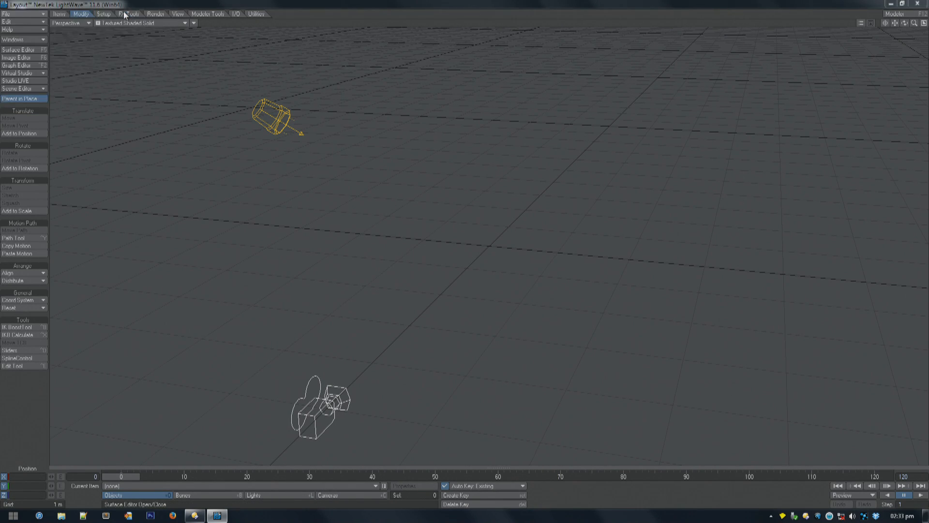
click(701, 406)
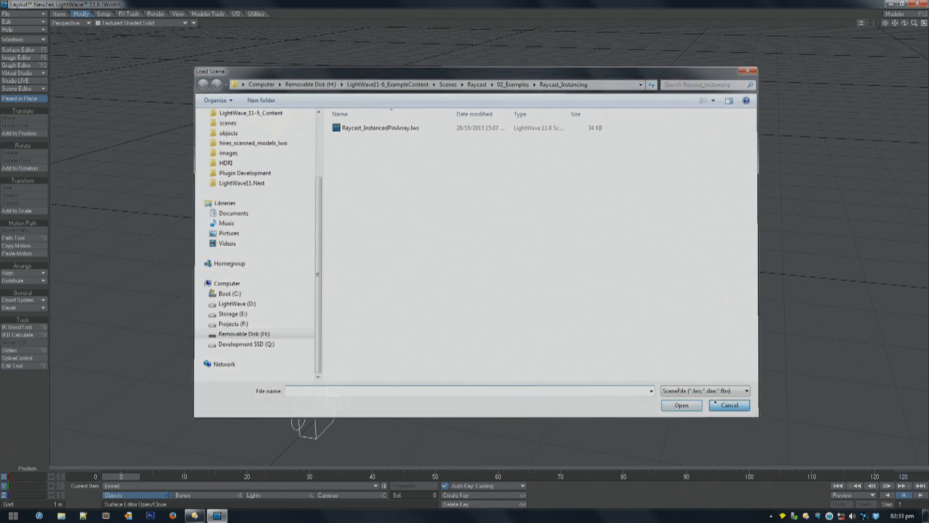
Step: Create a 10 m by 10 m ground plane centred at the origin with one segment per side
click(206, 14)
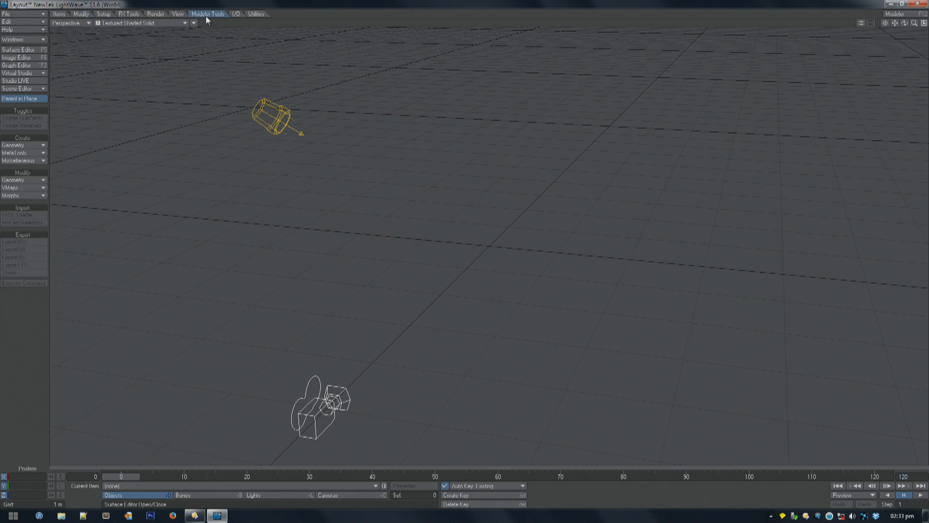
click(26, 145)
click(26, 83)
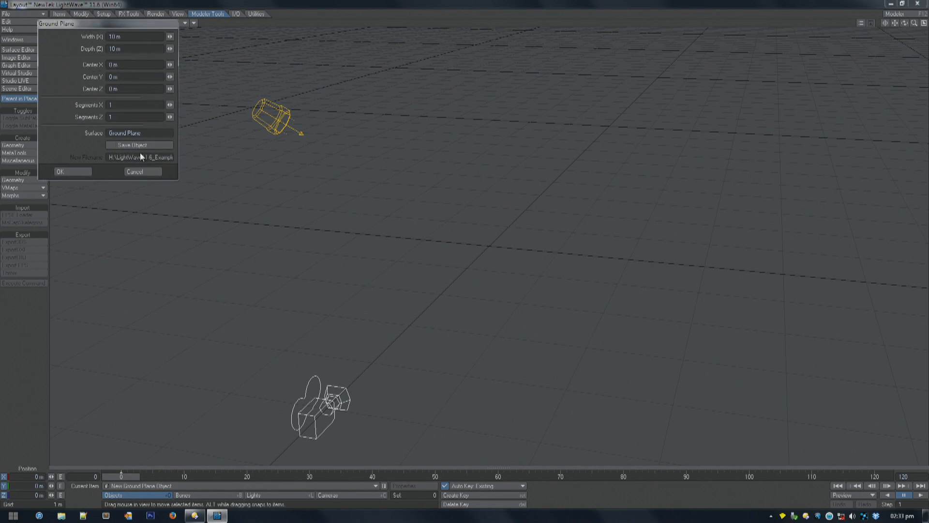
click(63, 172)
Step: Tilt the ground plane to about 0.9° heading, -15° pitch and 5.5° bank
key(y)
right_drag(207, 200, 313, 272)
drag(312, 273, 334, 226)
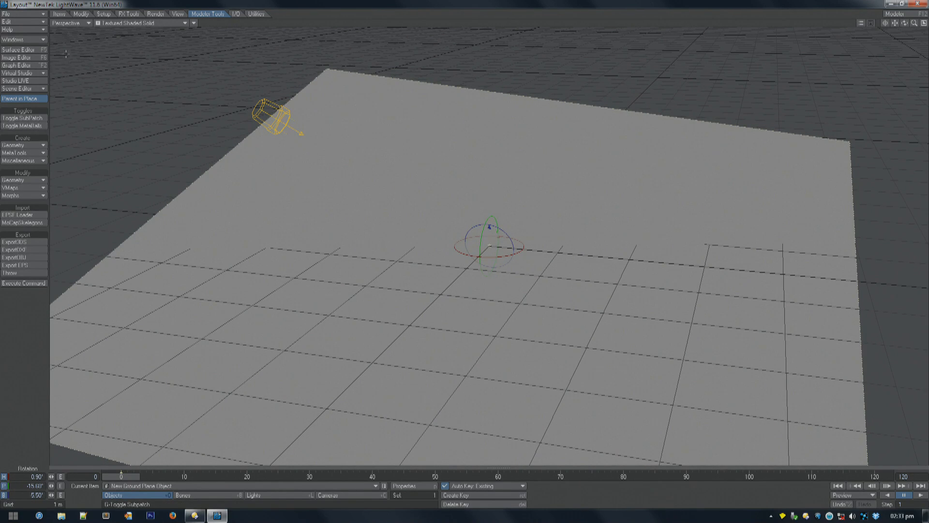
Step: Add a null and place it above the plane's far corner at about X -3.89 m, Y 2.17 m, Z 3.07 m
click(59, 13)
click(17, 161)
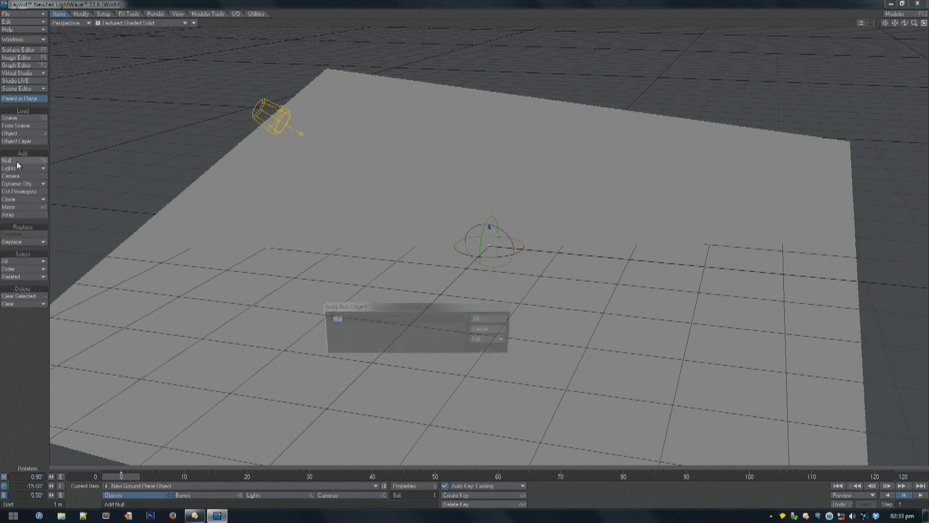
click(489, 318)
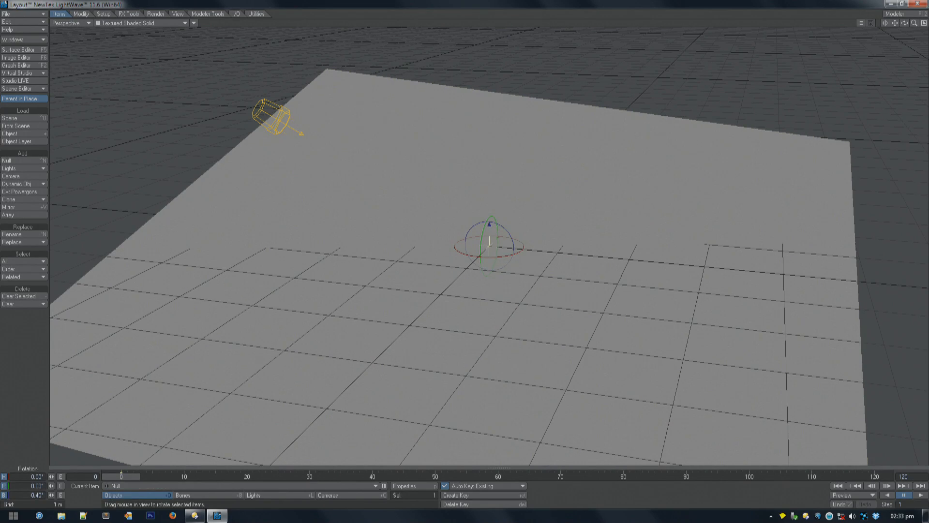
key(t)
drag(489, 246, 340, 72)
key(2)
drag(286, 144, 217, 31)
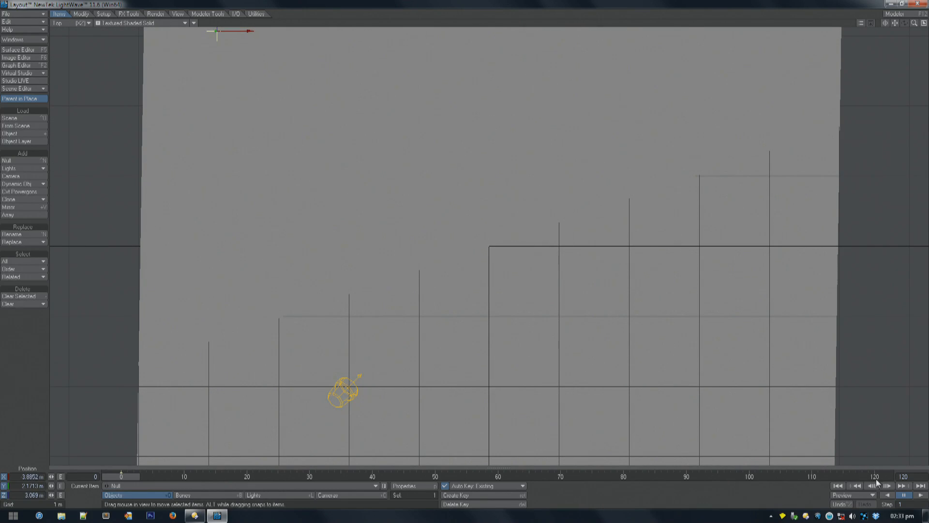
Step: Keyframe the null across the plane at frame 120 and at about X -1.98 m, Z -1.49 m at frame 57, forming a curved path
drag(540, 210, 849, 475)
key(Return)
key(Return)
click(479, 476)
drag(518, 406, 384, 501)
key(Return)
key(Return)
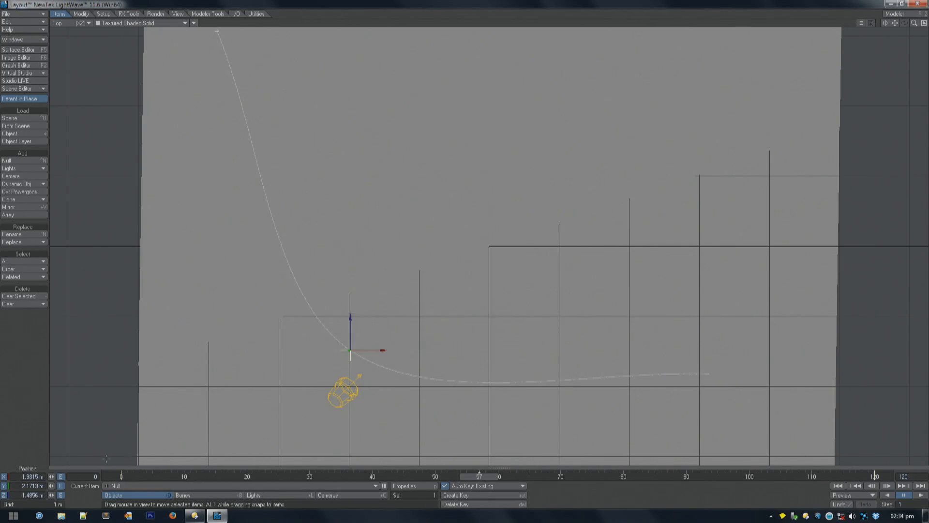
Step: Examine the null's motion path relative to the tilted plane in perspective, top and back views while scrubbing the timeline
key(4)
alt+drag(314, 346, 254, 443)
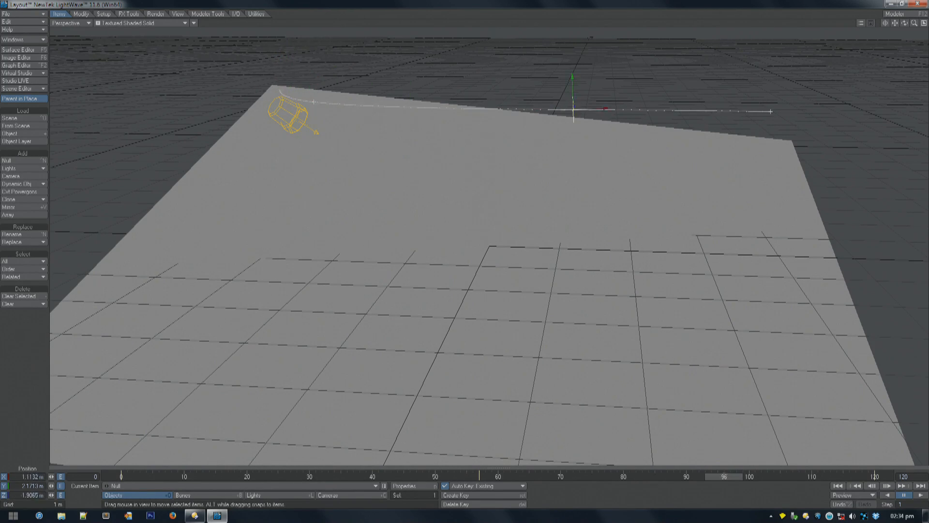
key(2)
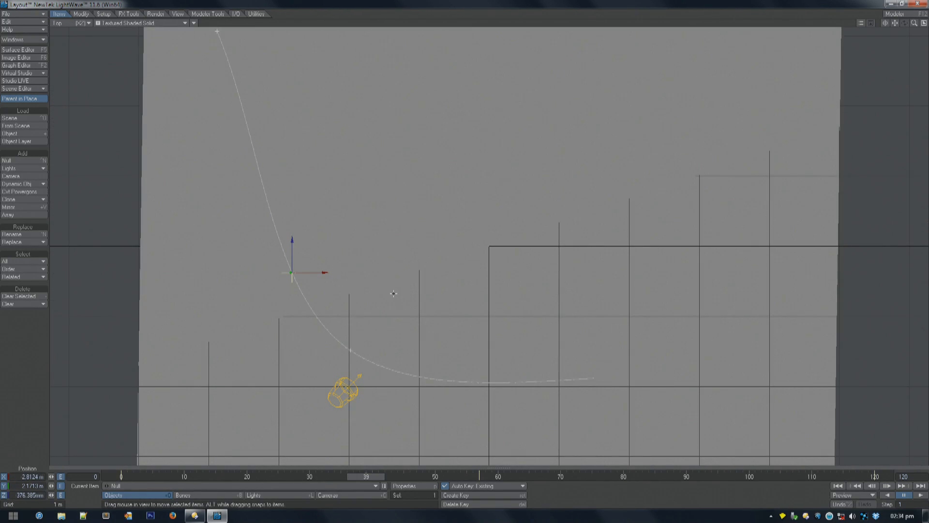
key(comma)
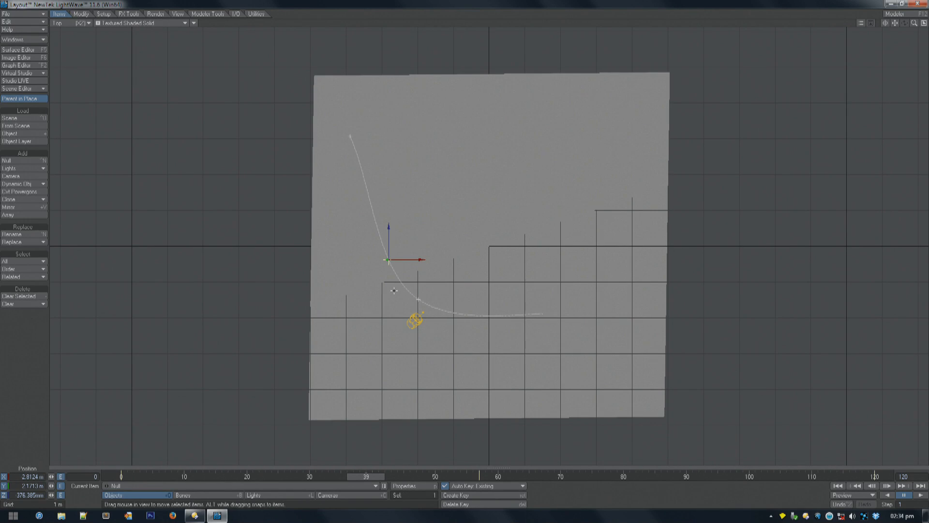
key(1)
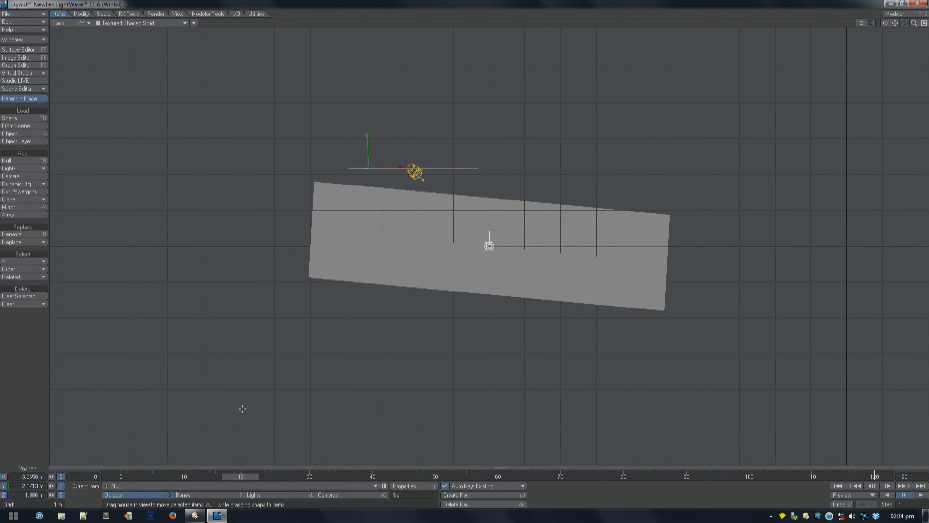
key(4)
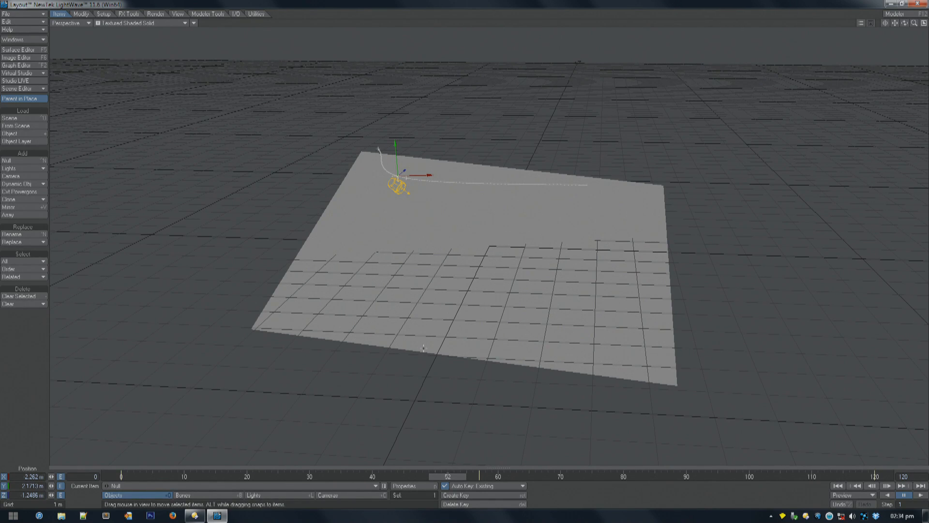
Step: Add a Nodal Motion modifier to the null and open its node editor, enlarged and clear of the path
key(m)
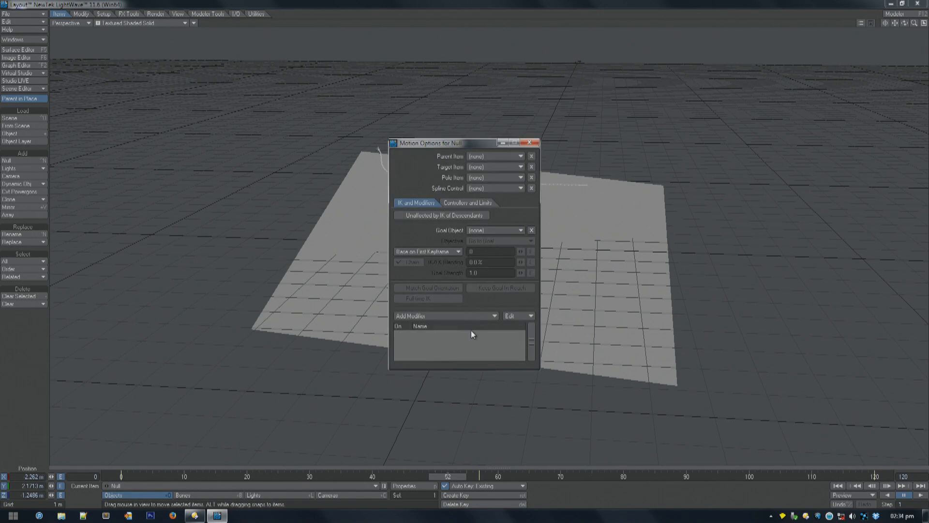
click(442, 315)
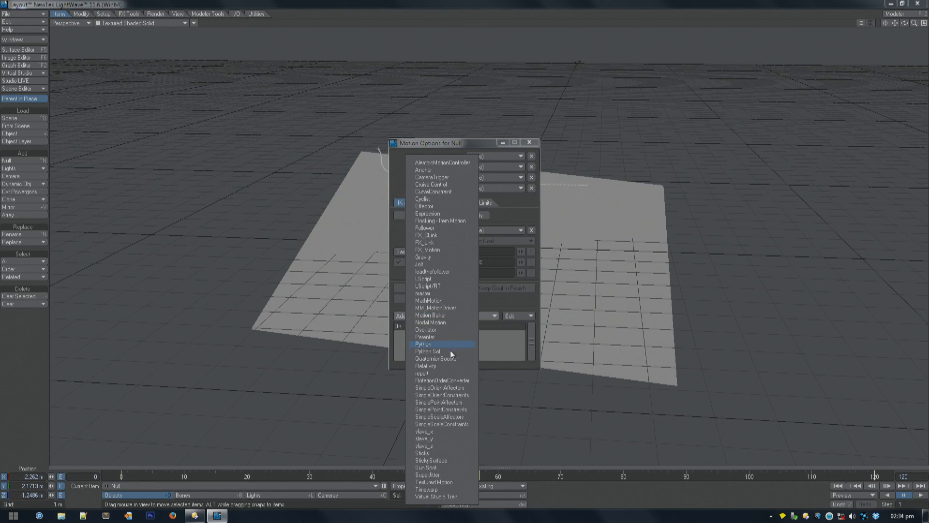
click(446, 322)
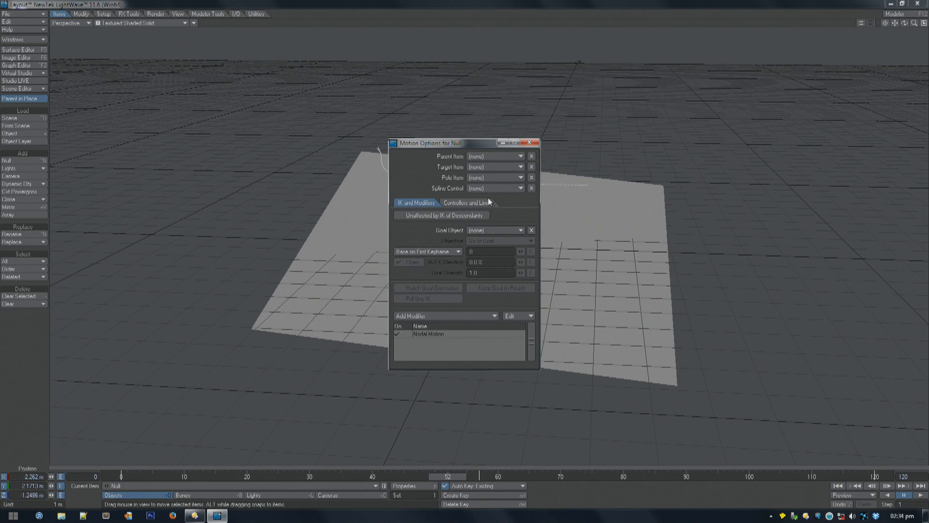
drag(451, 144, 748, 133)
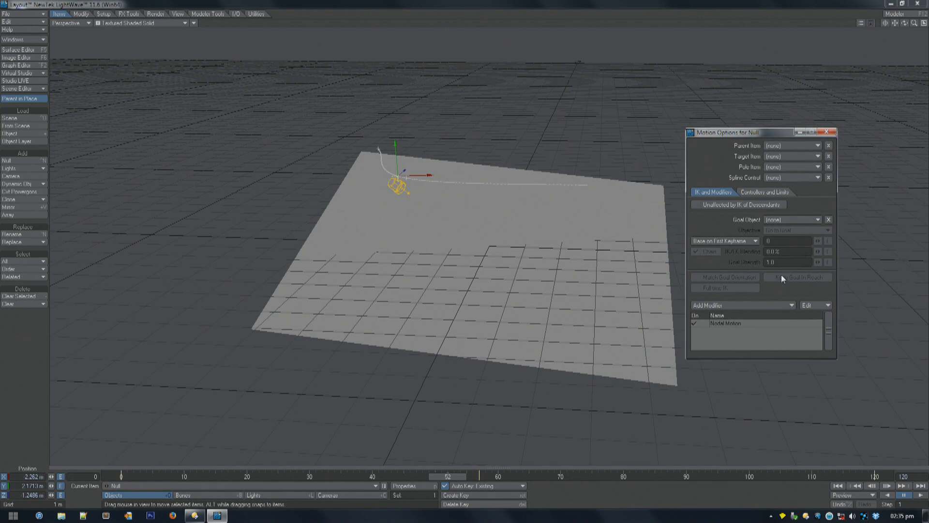
double_click(722, 321)
drag(484, 137, 166, 168)
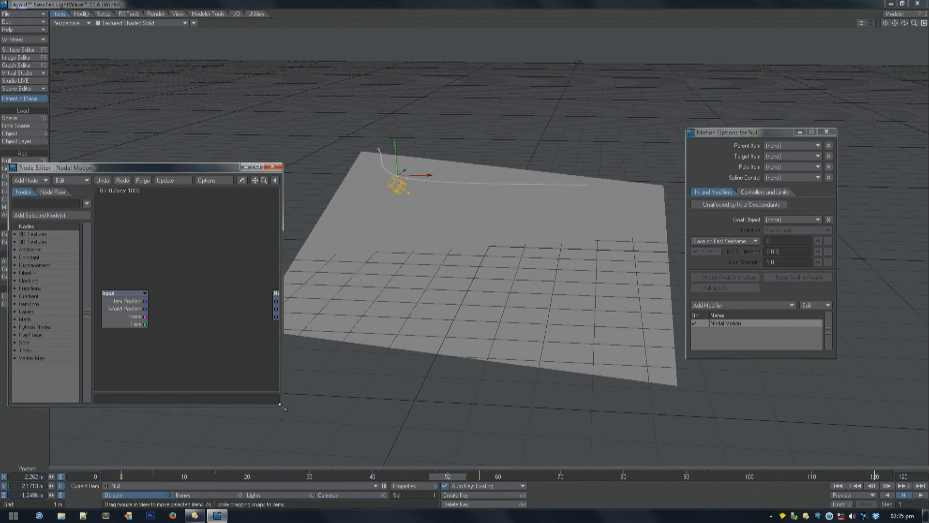
drag(283, 408, 362, 465)
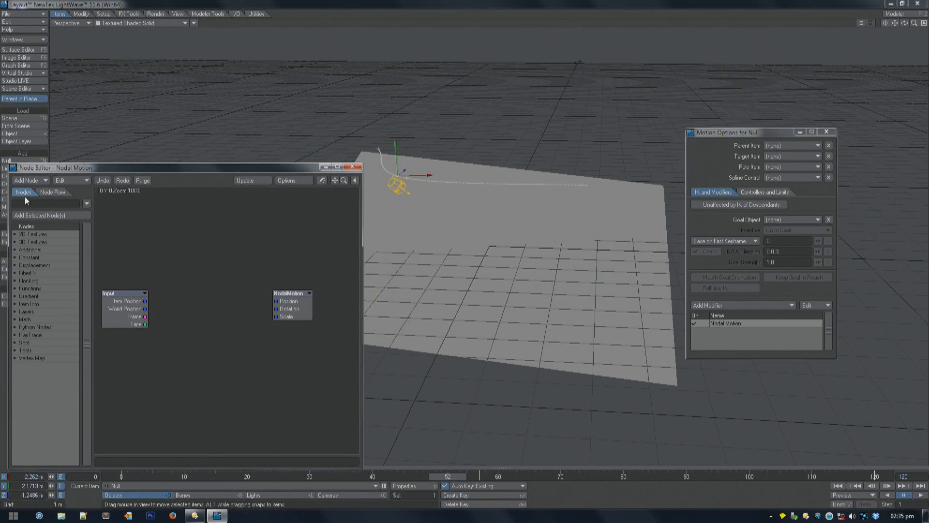
Step: Find the Ray Cast Geometry node, add it, and place it between the Input and NodalMotion nodes
text(RA)
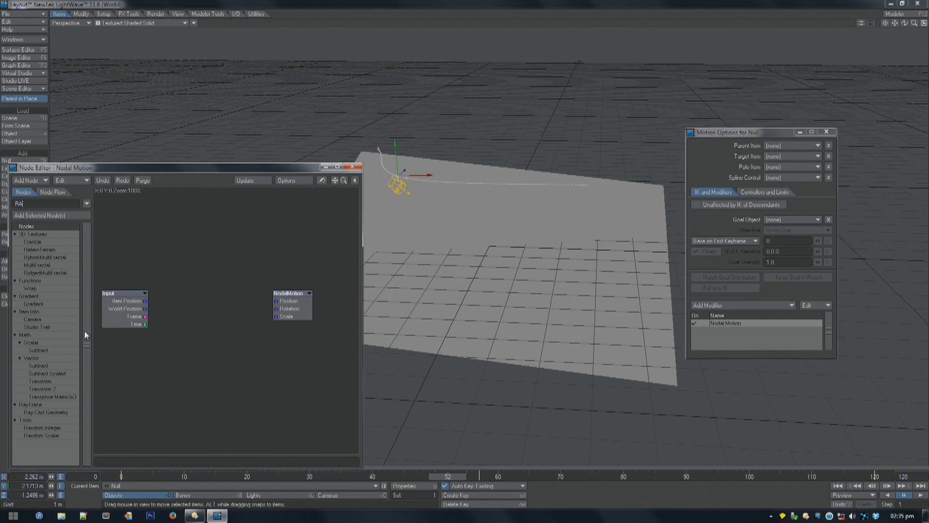
double_click(45, 412)
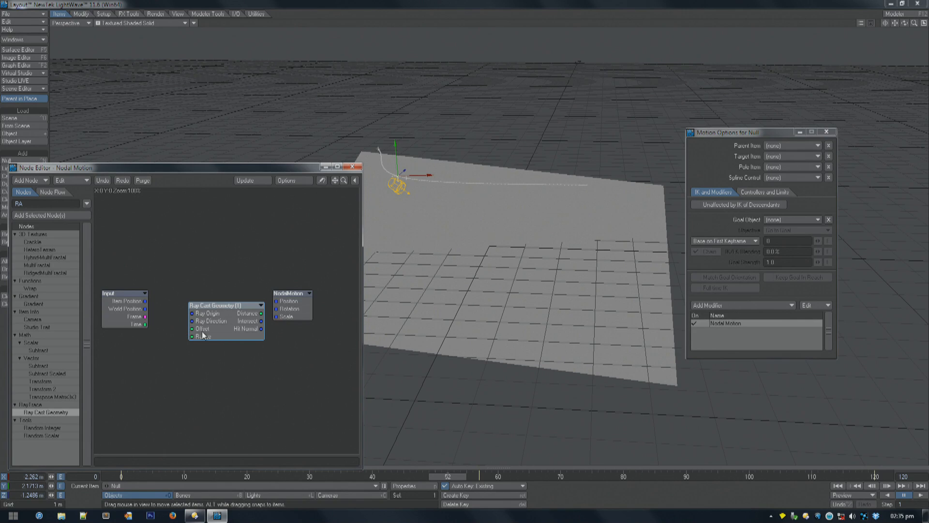
drag(223, 313, 182, 261)
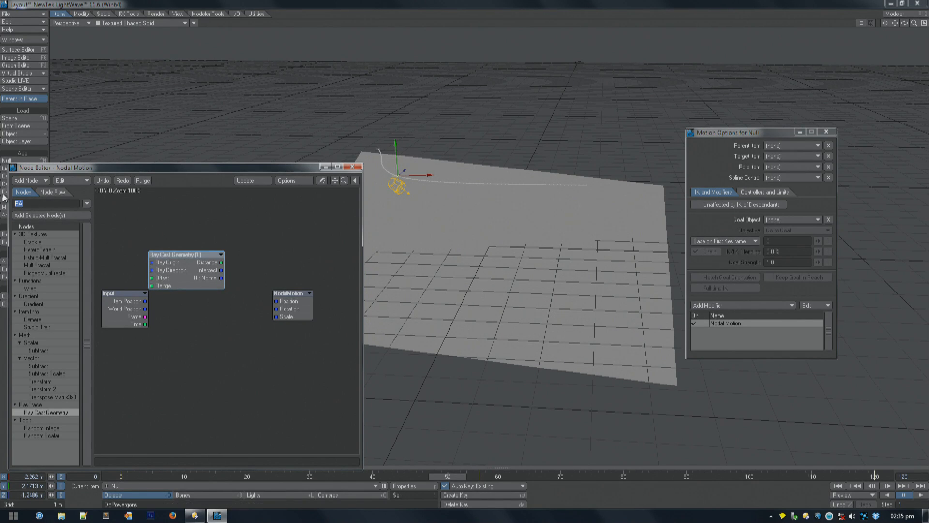
key(BackSpace)
drag(184, 261, 219, 315)
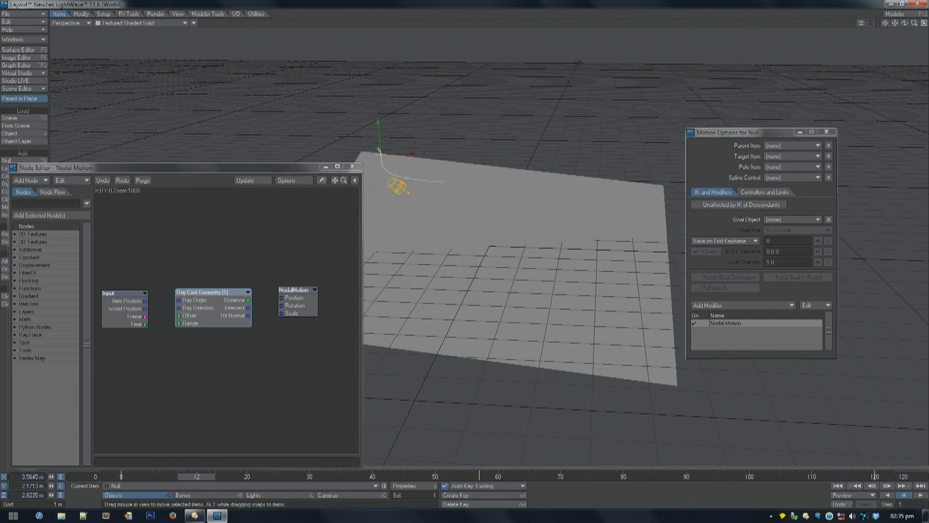
Step: Activate the ground plane as the raycast object in the Ray Cast Geometry node and reposition the node
drag(196, 476, 417, 476)
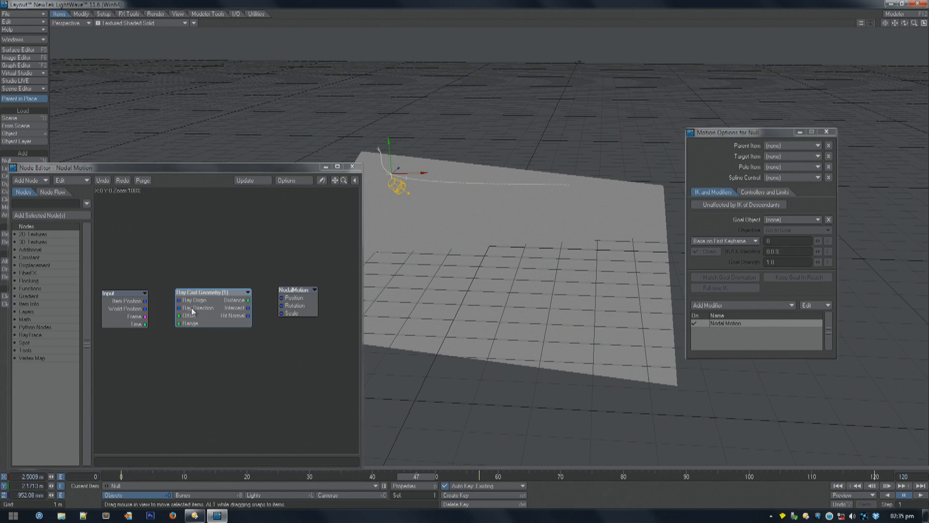
double_click(217, 308)
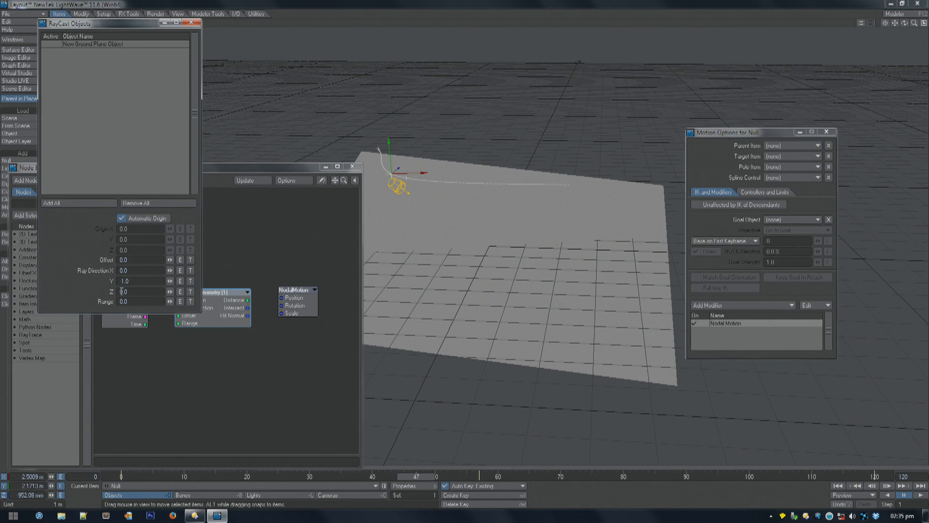
key(shift+Tab)
click(51, 44)
click(192, 23)
drag(219, 313, 210, 298)
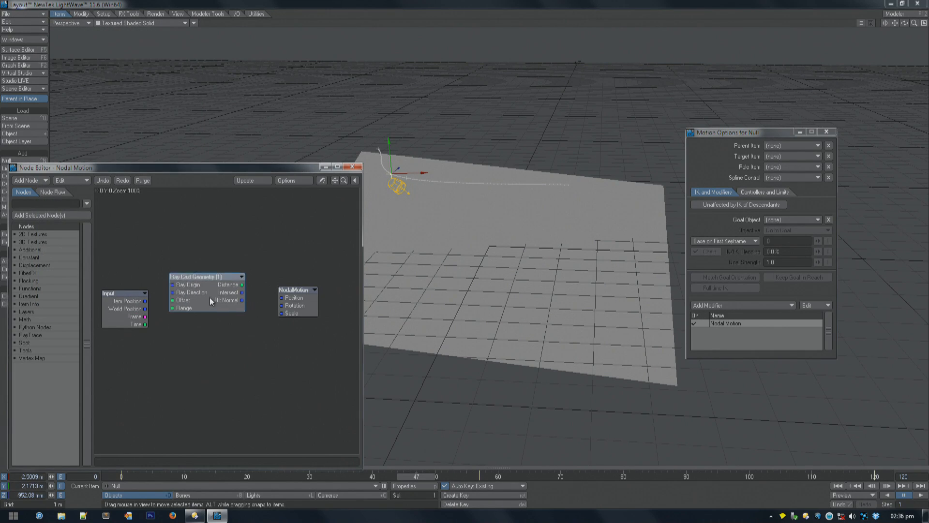
drag(210, 293, 211, 306)
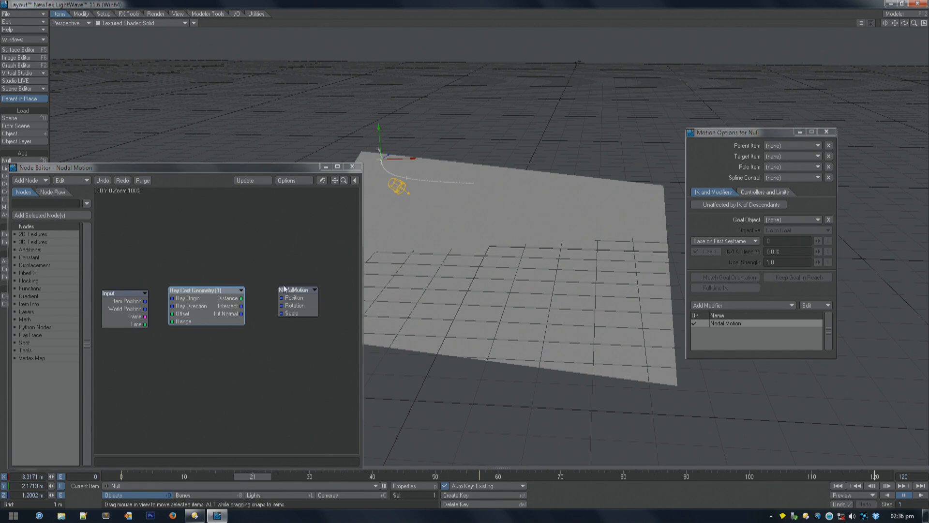
Step: Connect the Ray Cast Geometry node's Intersect output to the NodalMotion Position input and scrub to frame 41 to check the null's motion
double_click(208, 309)
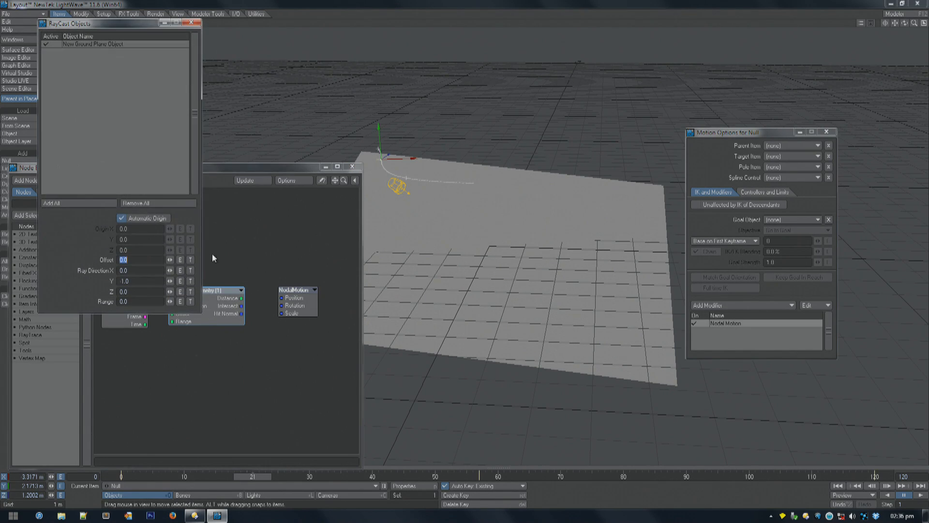
click(193, 23)
drag(241, 305, 282, 298)
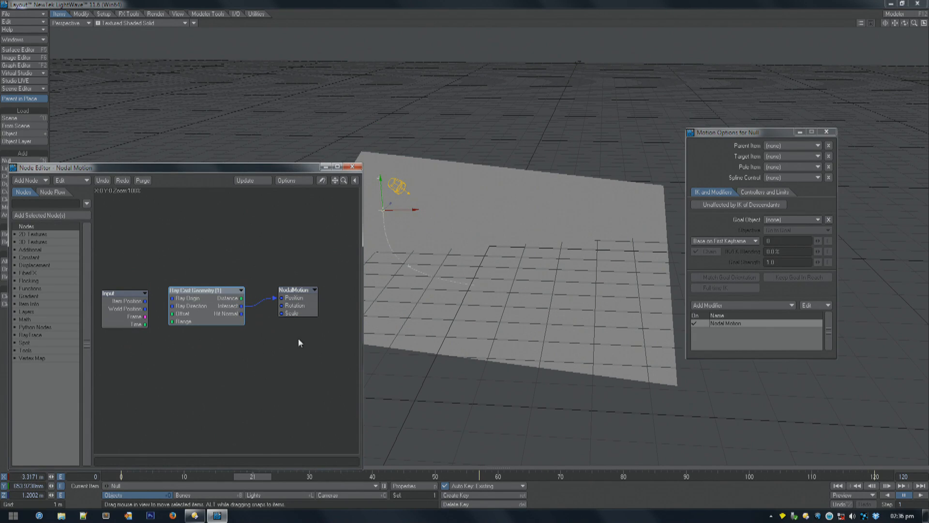
drag(120, 475, 379, 476)
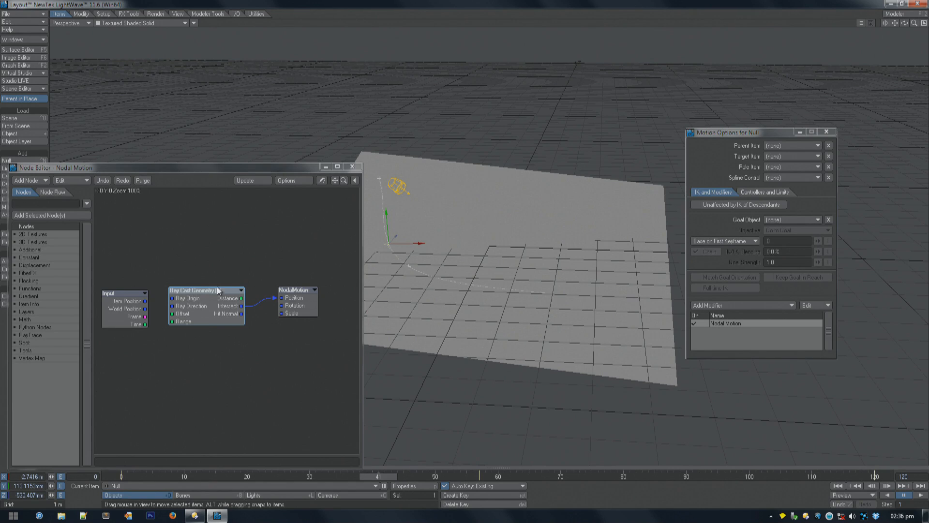
Step: Delete the Ray Cast Geometry node, then add a fresh one between the Input and NodalMotion nodes
click(201, 318)
key(Delete)
click(43, 204)
text(ra)
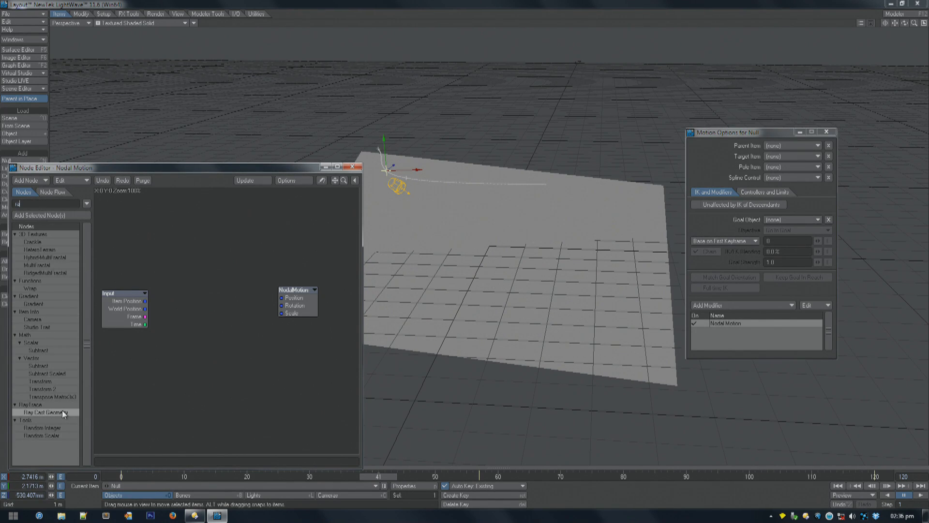
double_click(62, 411)
drag(224, 327, 209, 316)
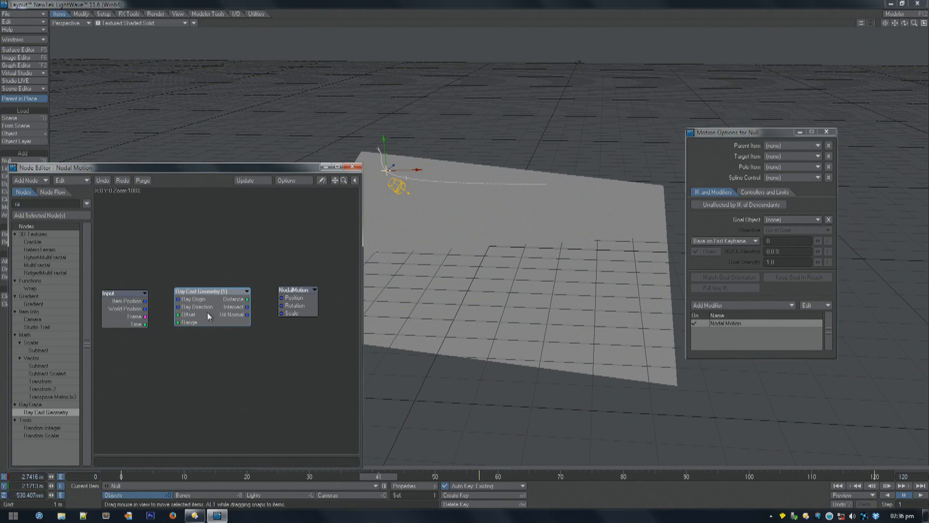
Step: Activate the ground plane as the new node's raycast object and connect its Intersect output to the NodalMotion Position input, scrubbing to frame 21 to check
double_click(216, 306)
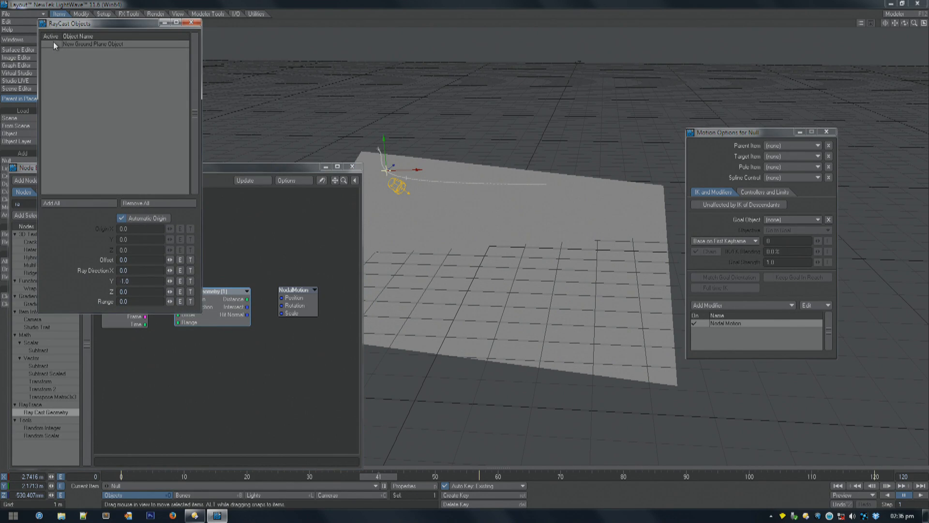
click(195, 24)
drag(247, 306, 281, 297)
drag(116, 477, 252, 477)
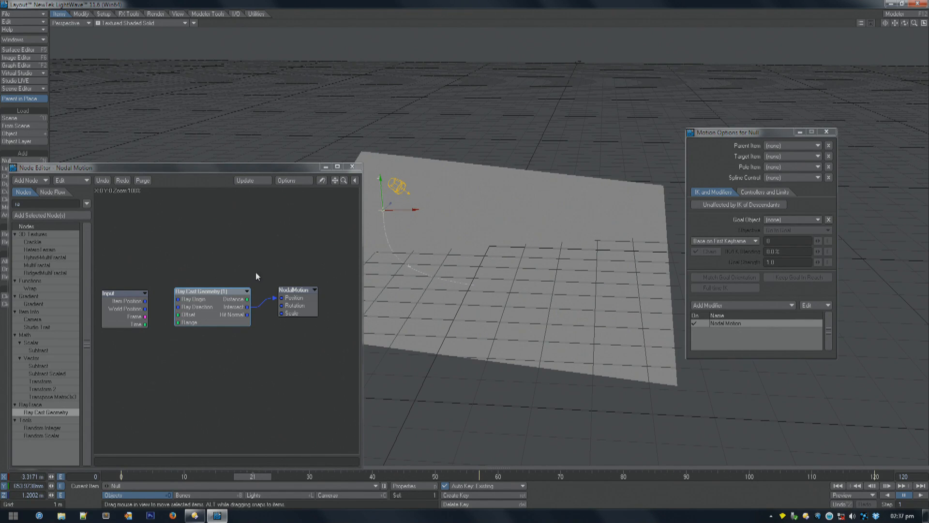
Step: Move the Ray Cast Geometry and Input nodes slightly higher in the node editor and scrub the timeline to check the null's motion
drag(221, 301, 219, 292)
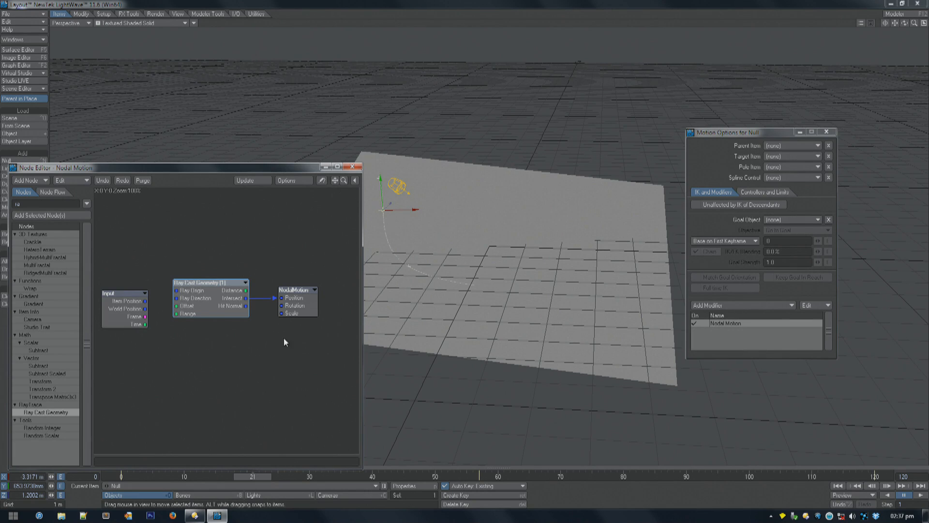
drag(118, 298, 112, 284)
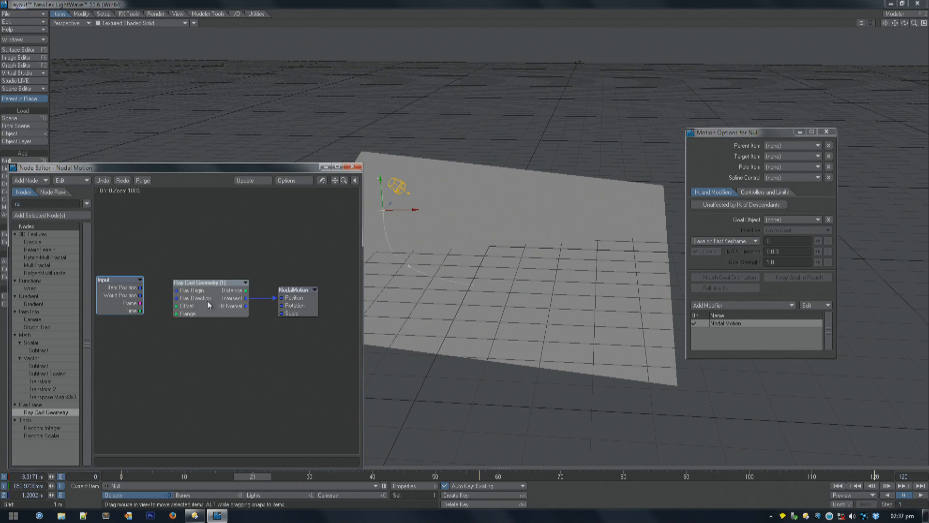
drag(123, 475, 354, 477)
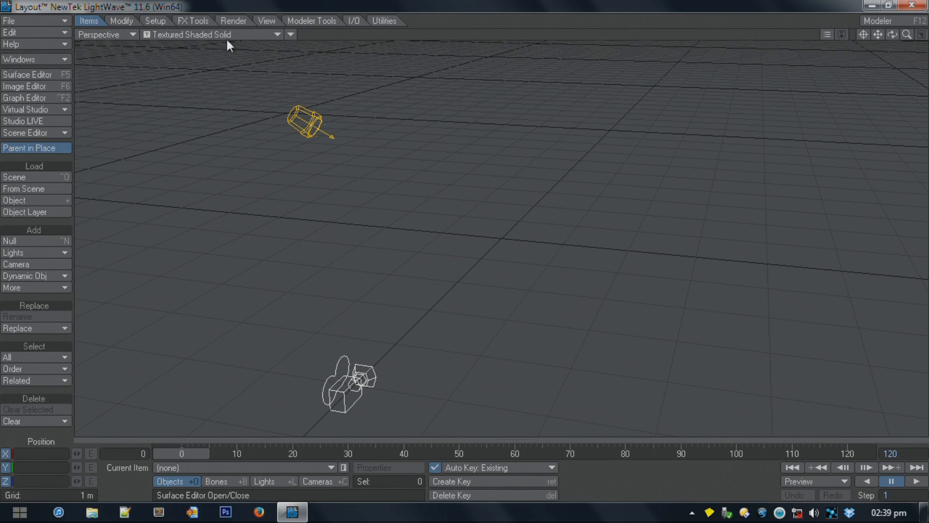
Step: Create a ground plane and tilt it to about 3.3° heading, -10.9° pitch and -10.9° bank
click(315, 23)
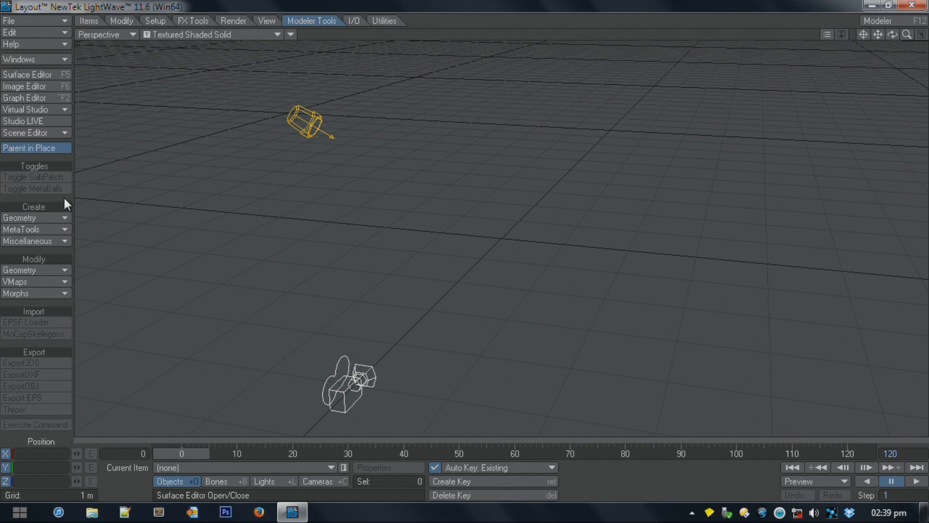
click(42, 220)
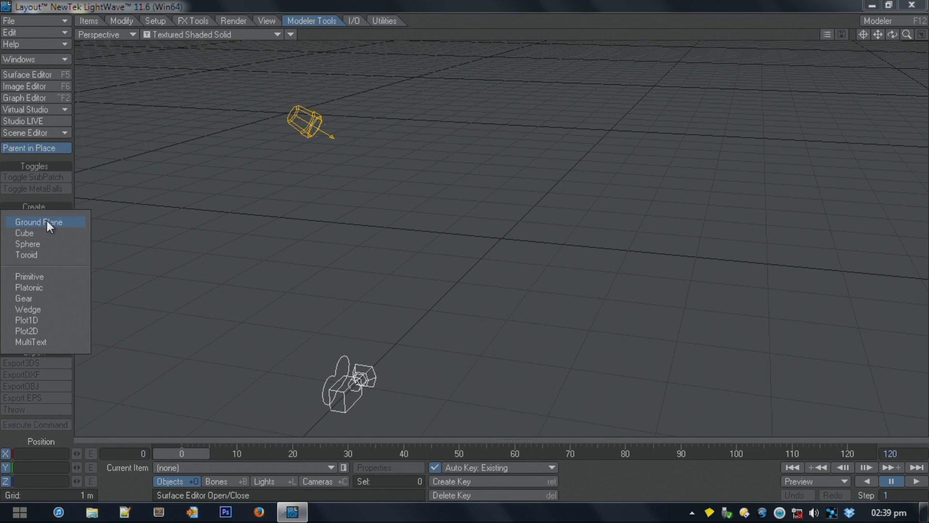
click(47, 222)
click(88, 257)
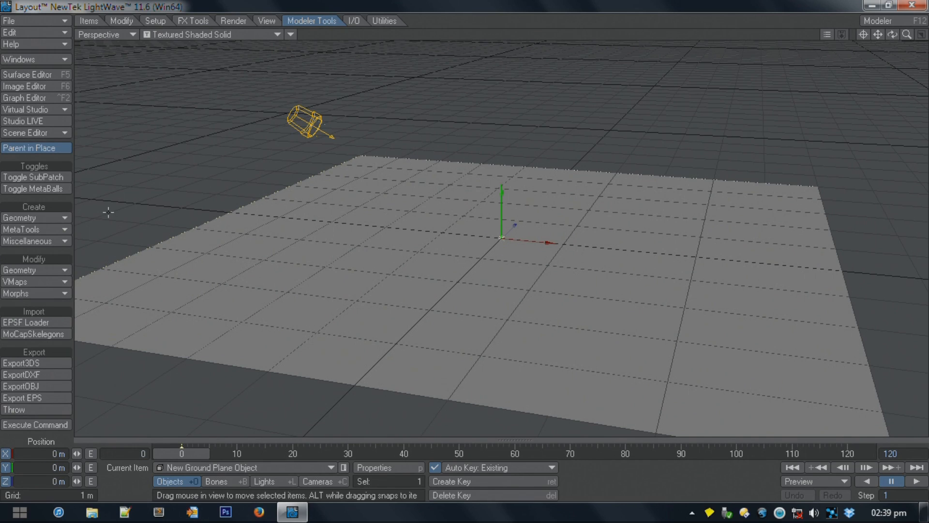
key(y)
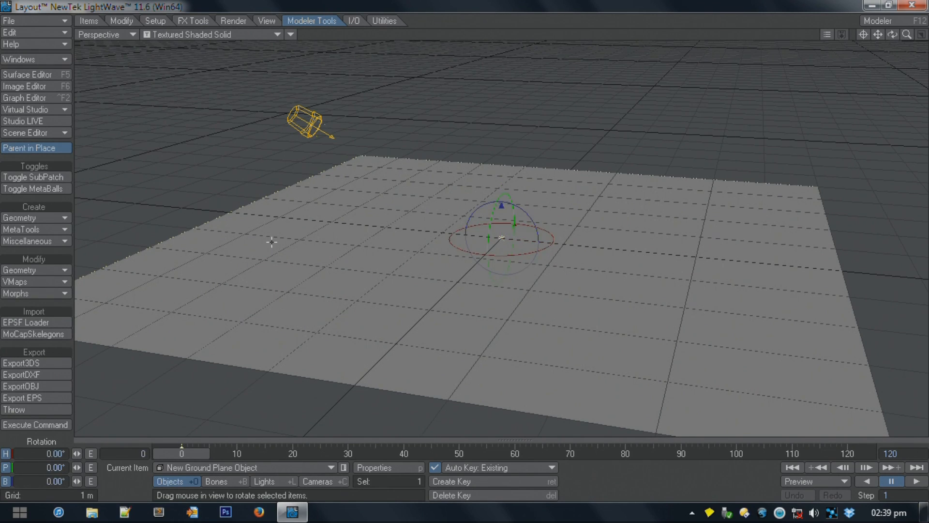
drag(353, 201, 296, 163)
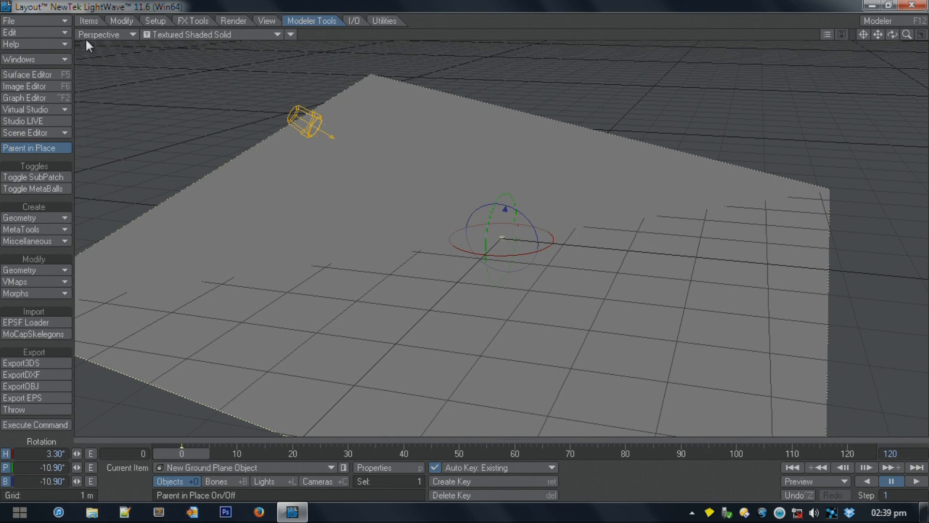
Step: Add a null named Null and place it near a corner of the plane at about X -3.87 m, Z 4.03 m in the Top view
click(89, 20)
click(45, 240)
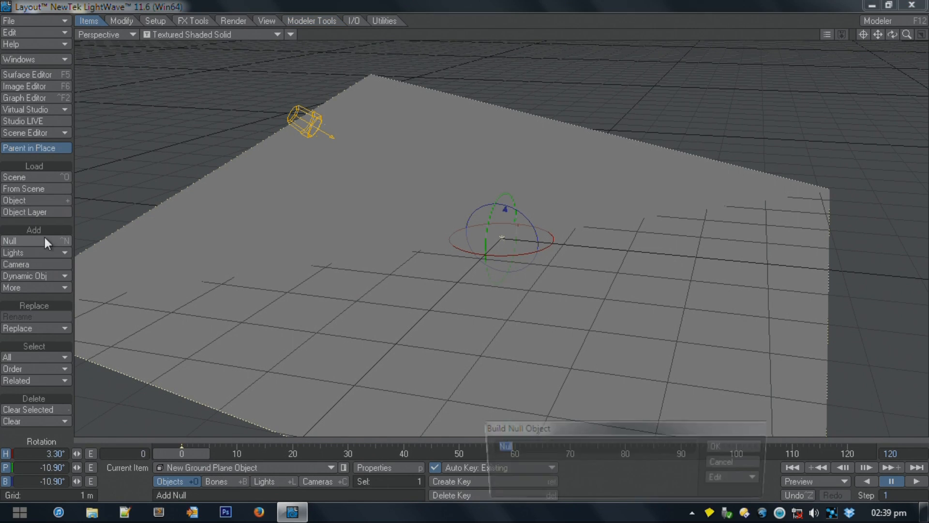
click(726, 446)
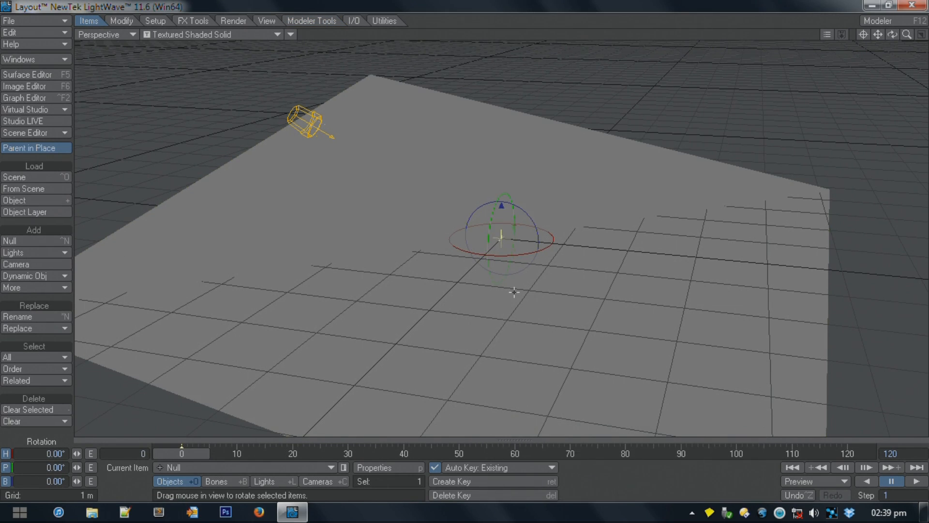
key(1)
scroll(483, 315, down, 2)
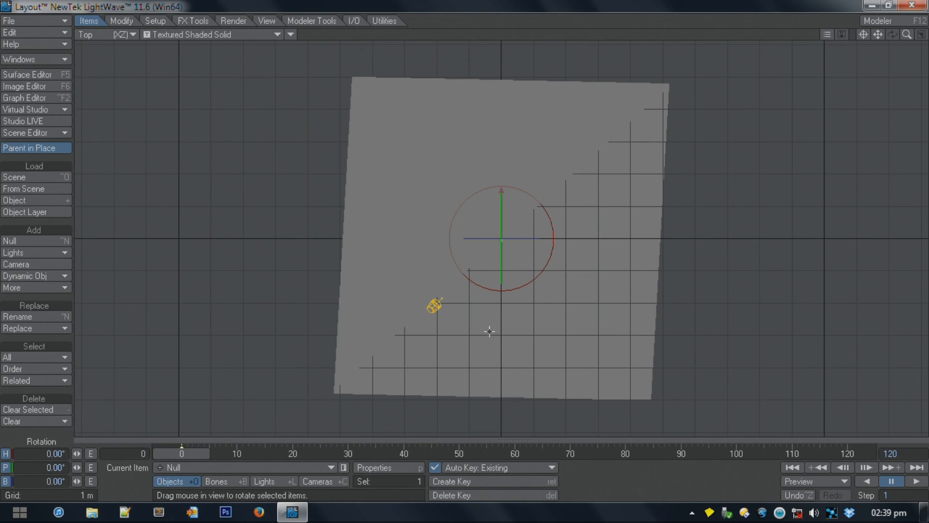
key(t)
drag(476, 270, 409, 229)
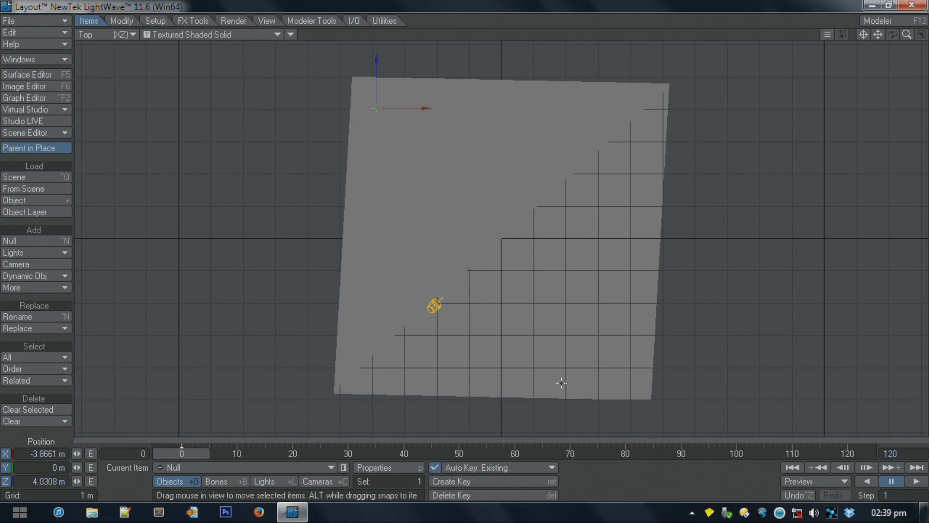
Step: Animate the null along a curved path around the plane with keys at frames 0, 56 and 120, raised about 3.58 m at frame 56
key(1)
drag(498, 329, 503, 209)
key(2)
drag(502, 237, 418, 394)
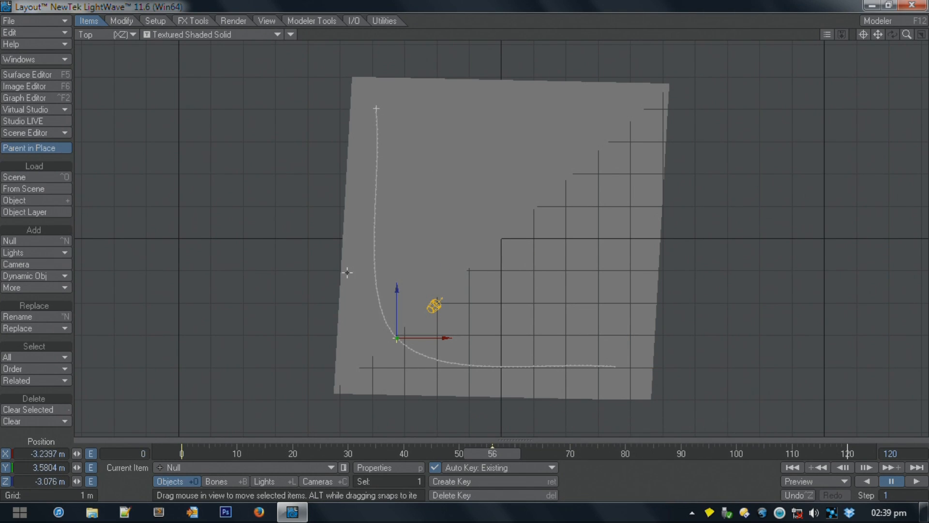
Step: Add a Nodal Motion modifier to the null, with the scene in Perspective view, and open its node editor
key(4)
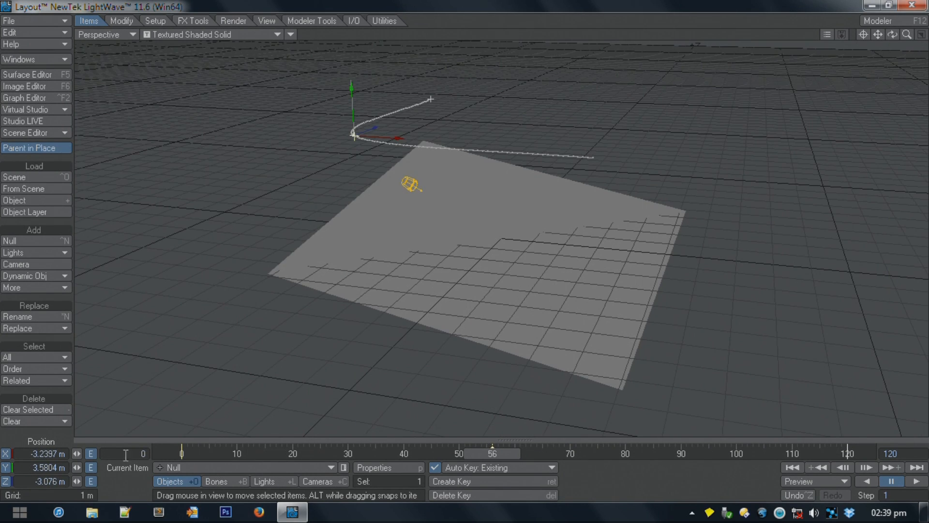
key(m)
drag(776, 163, 703, 63)
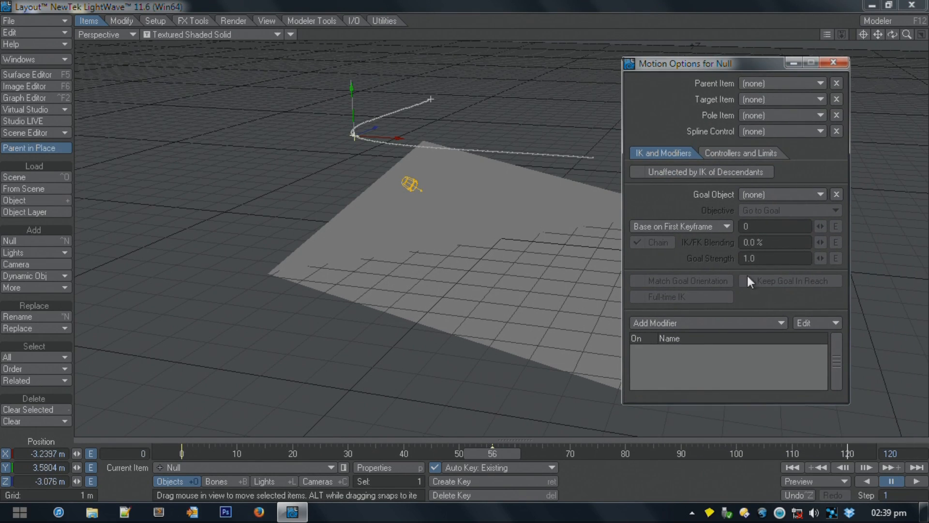
click(700, 320)
scroll(725, 492, down, 2)
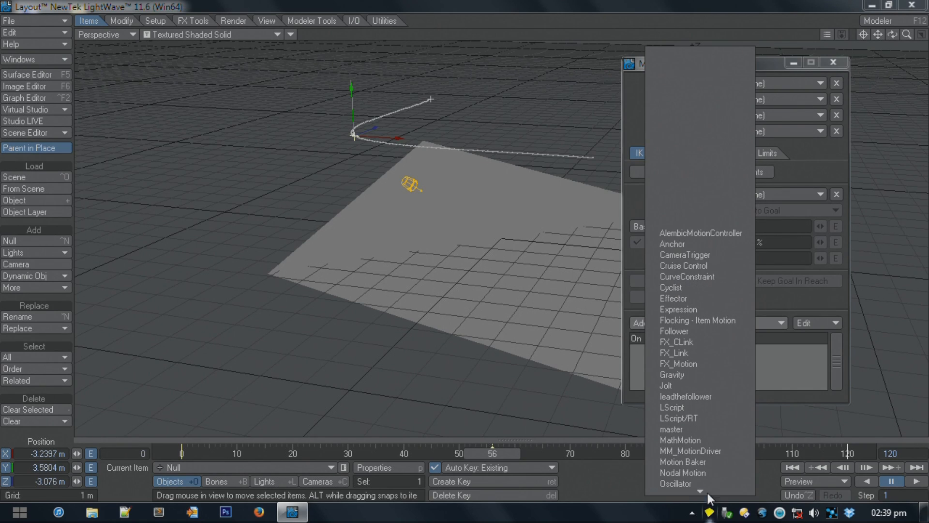
click(716, 463)
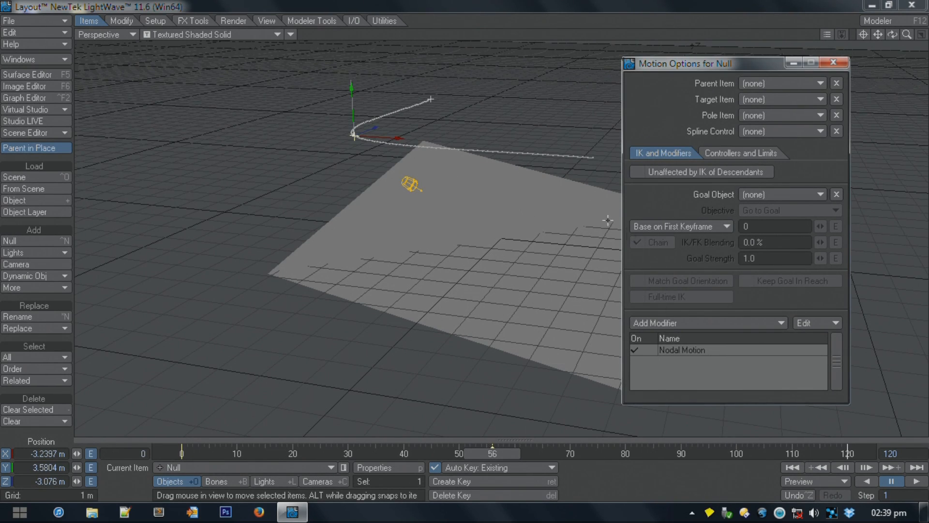
double_click(692, 348)
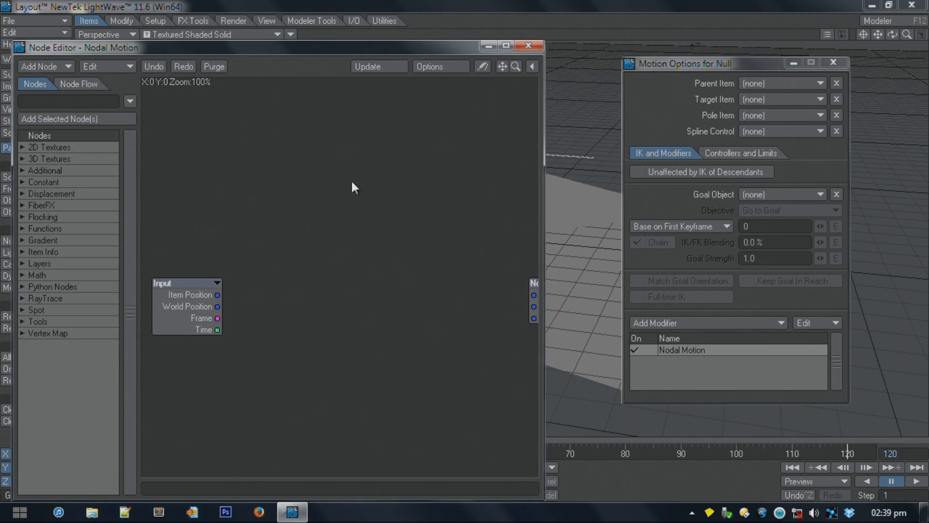
Step: Find and add a Ray Cast Geometry node and activate New Ground Plane Object as its raycast object
text(ra)
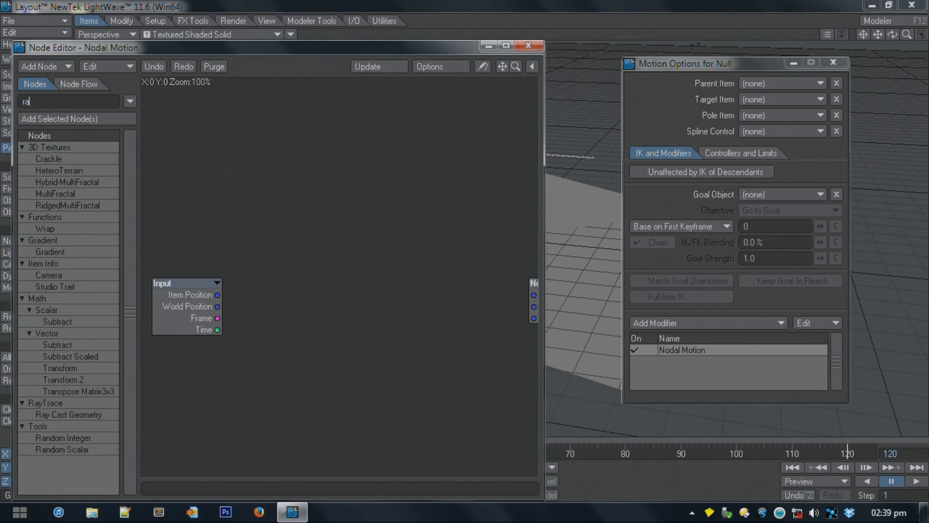
double_click(81, 413)
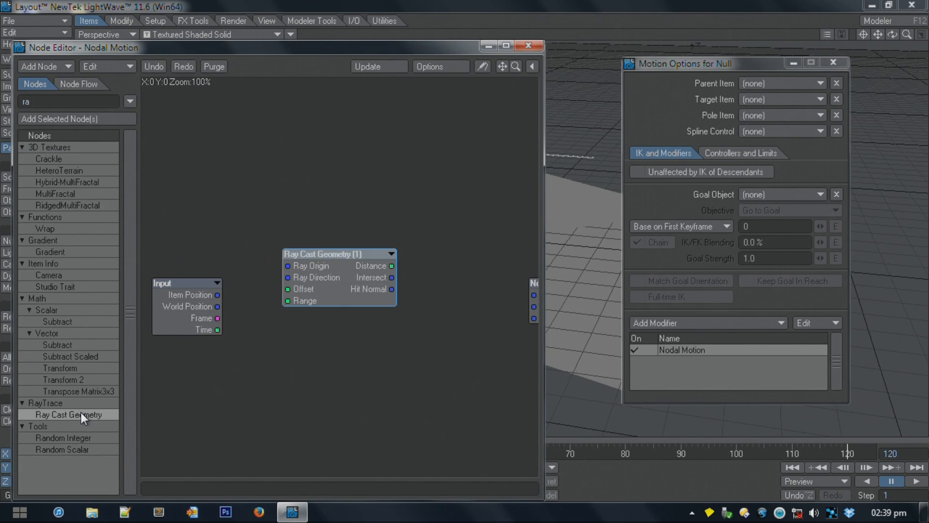
double_click(347, 273)
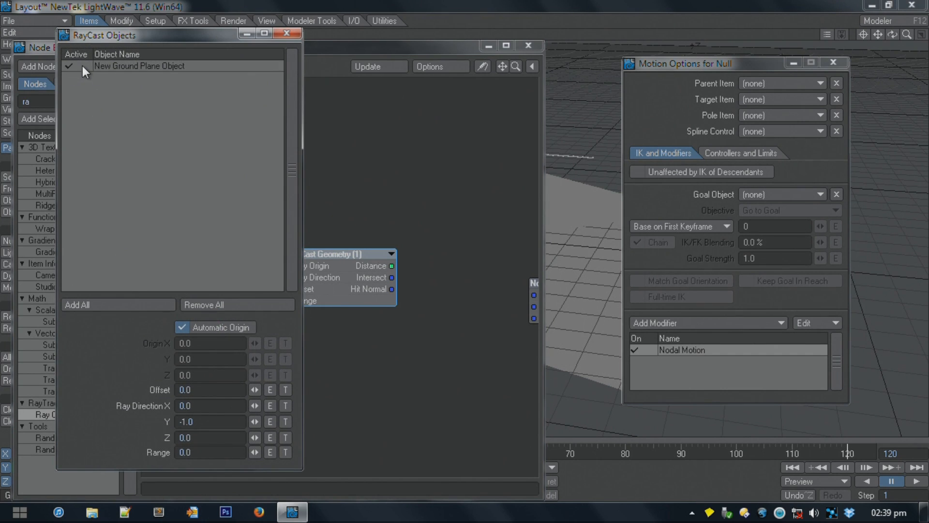
click(290, 33)
Step: Connect the Ray Cast Geometry node's Intersect output to the NodalMotion Position input and scrub to frame 81 to check the null's path
alt+drag(495, 339, 422, 329)
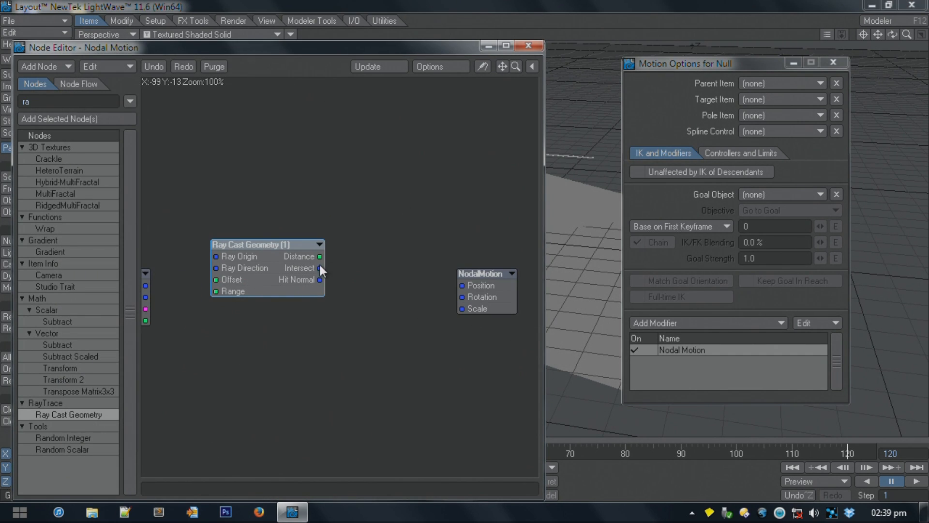
drag(320, 268, 486, 286)
click(528, 46)
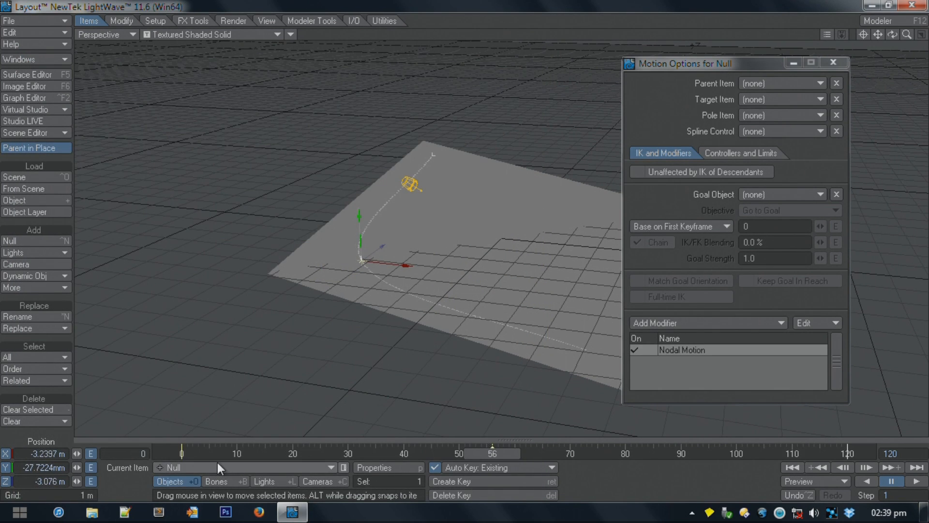
drag(176, 452, 631, 452)
click(835, 63)
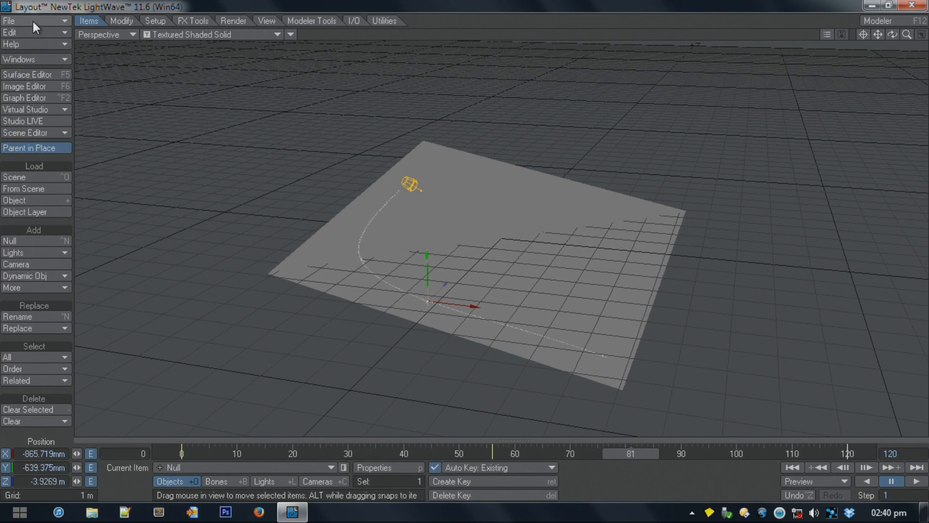
Step: Clear the scene without saving it and open the options for loading scenes and objects
click(33, 21)
click(55, 131)
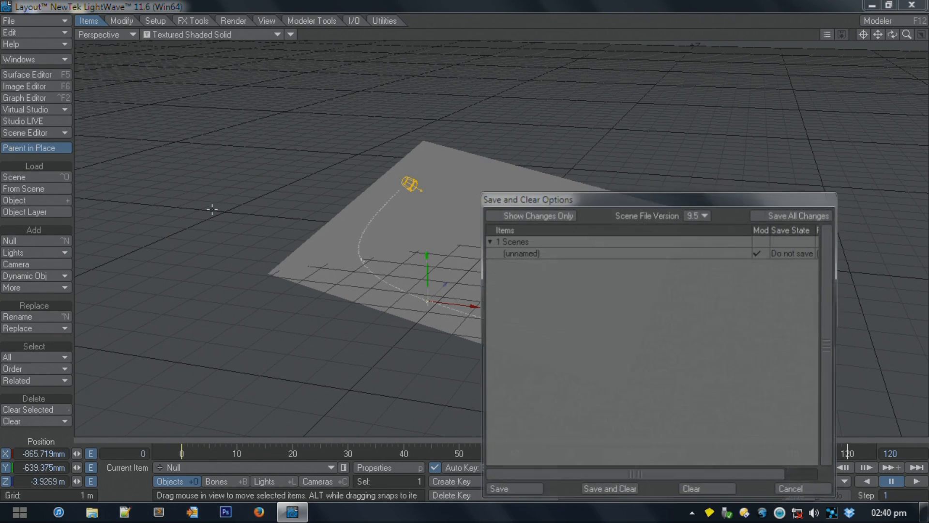
click(733, 490)
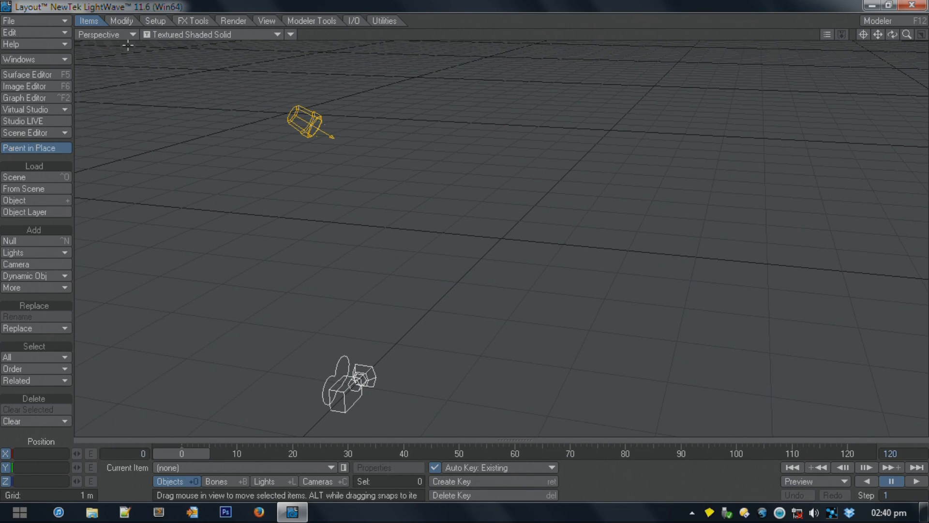
click(33, 20)
mouse_move(73, 17)
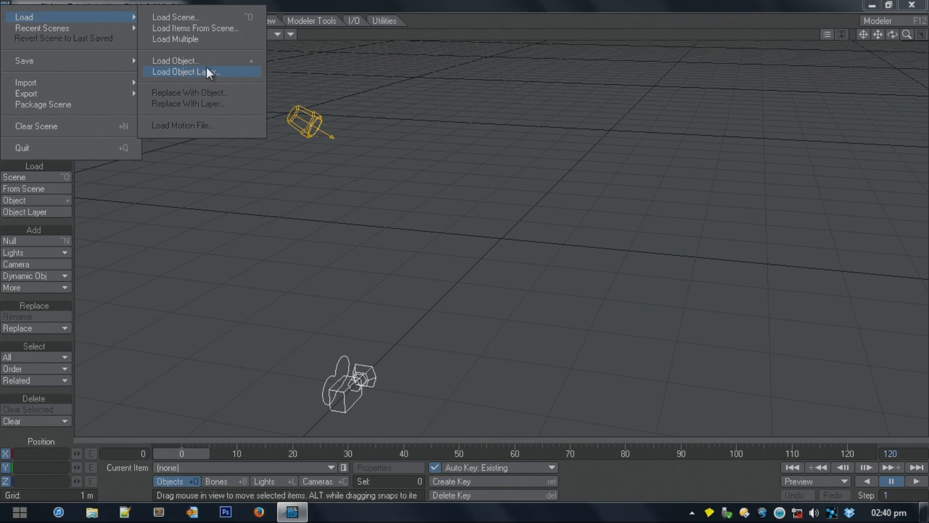
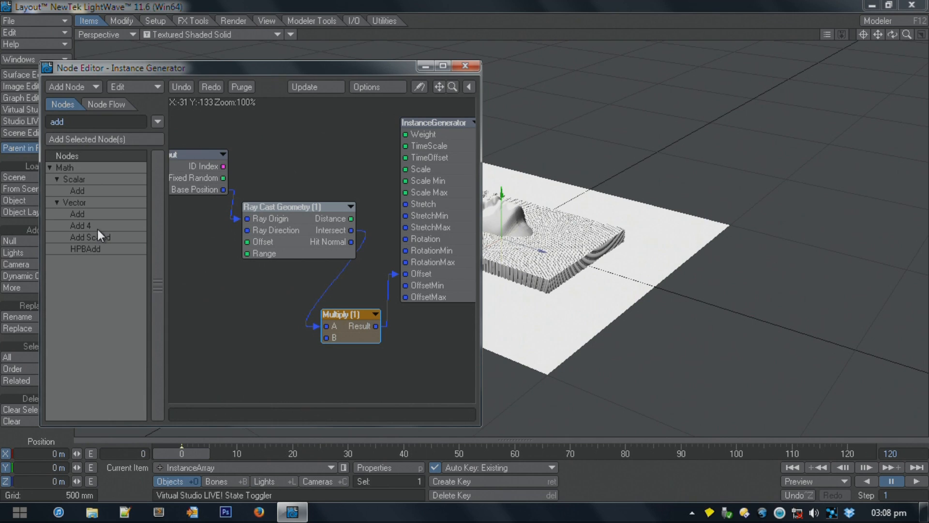
Step: Add a vector Add node and insert it between the Input node's Base Position output and the Ray Cast Geometry node's Ray Origin input
double_click(91, 215)
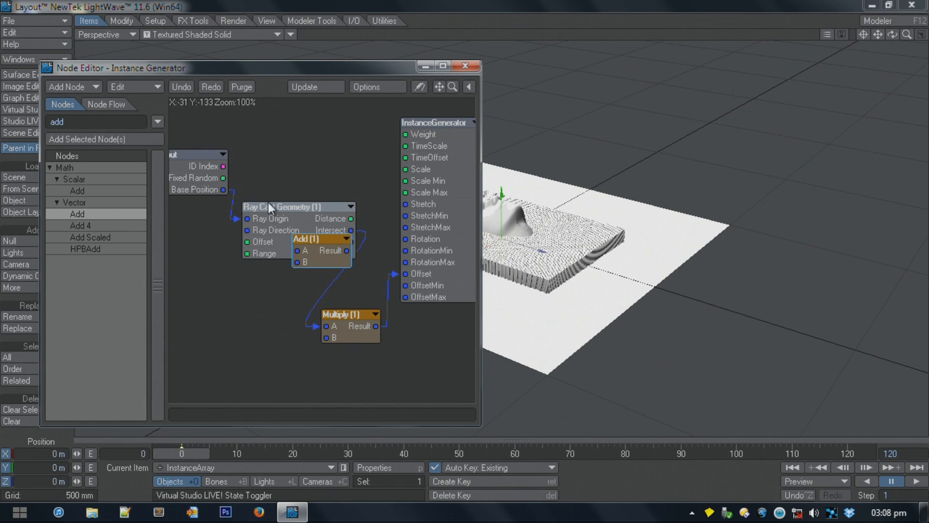
double_click(314, 242)
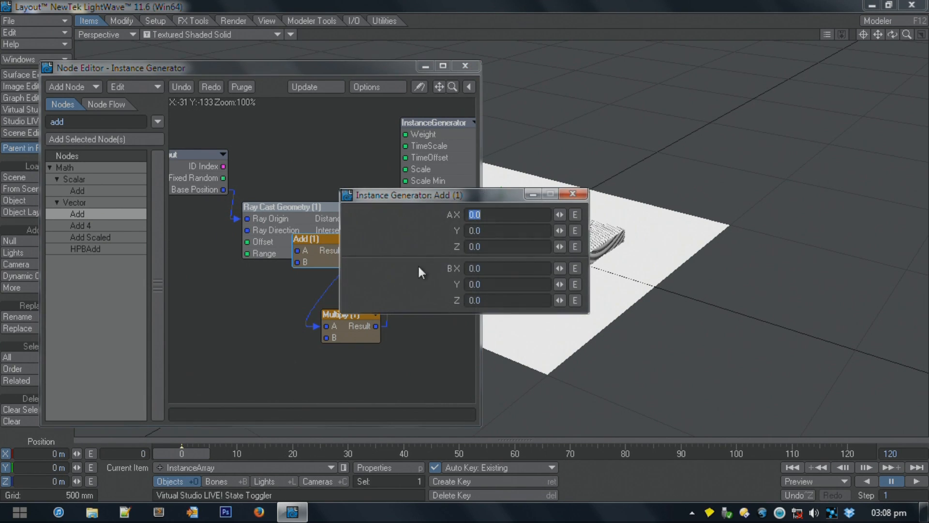
click(573, 194)
drag(305, 238, 273, 154)
drag(224, 190, 248, 219)
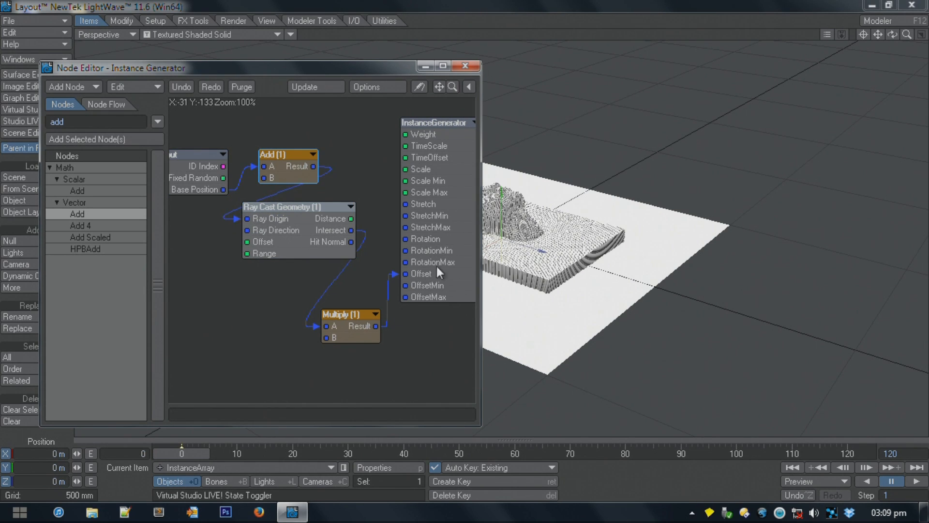
Step: Arrange the Input, Add and Ray Cast Geometry nodes in a clear flow and preview the instances at frame 8 before returning to frame 0
drag(311, 68, 258, 69)
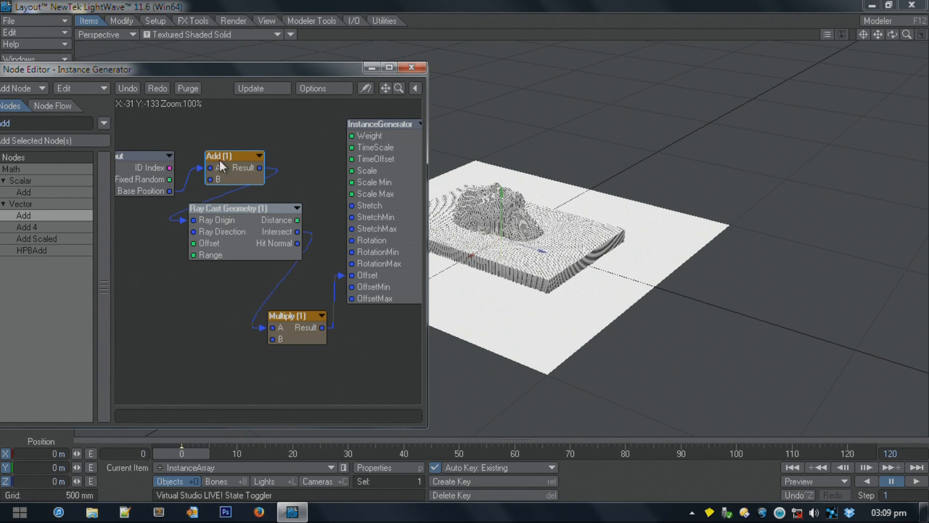
drag(130, 152, 127, 124)
drag(227, 167, 143, 202)
drag(229, 234, 235, 238)
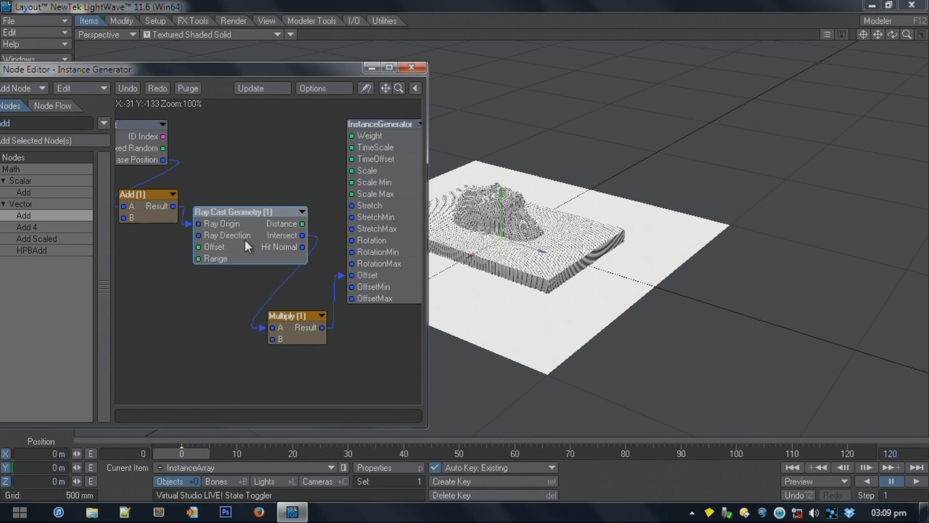
drag(186, 453, 226, 453)
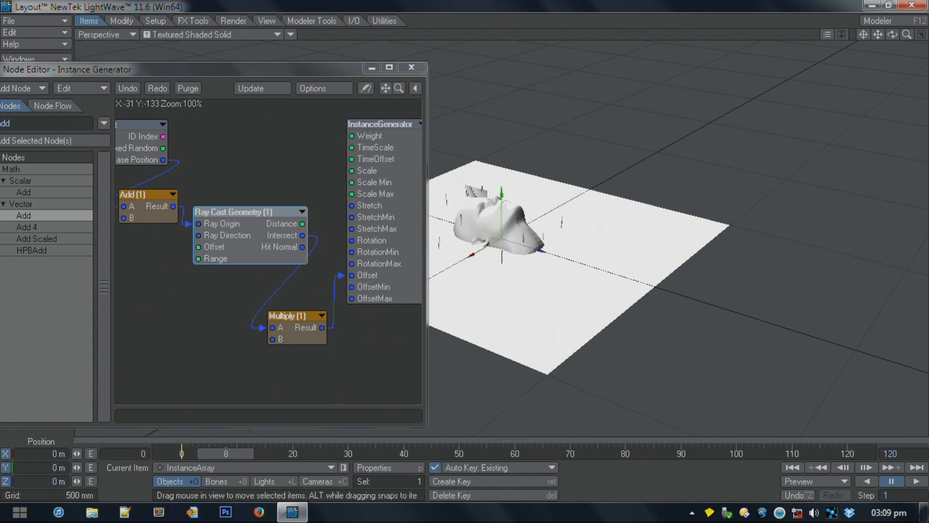
click(185, 451)
key(y)
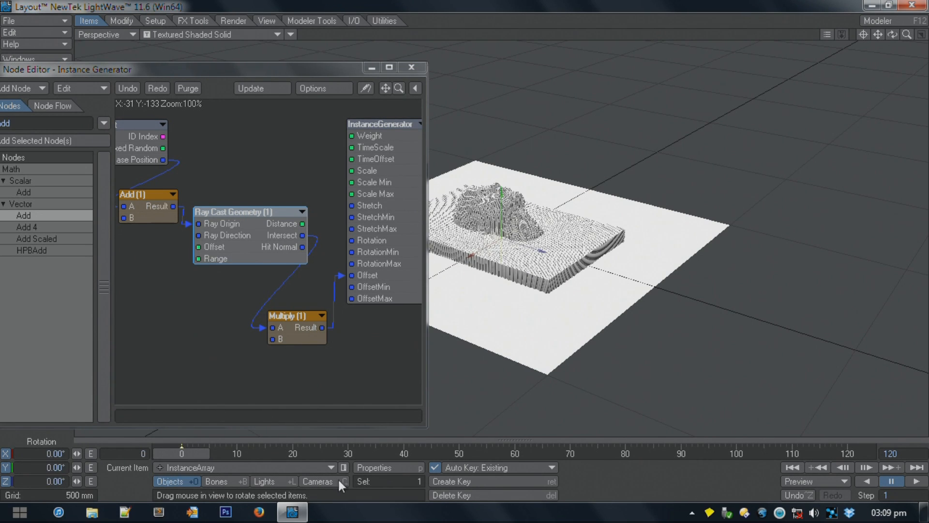
click(235, 467)
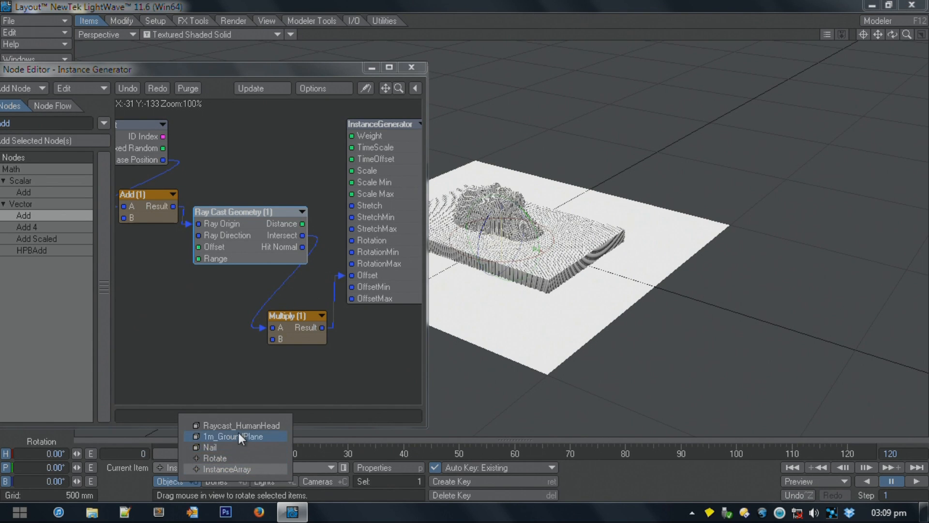
click(238, 432)
key(Down)
key(t)
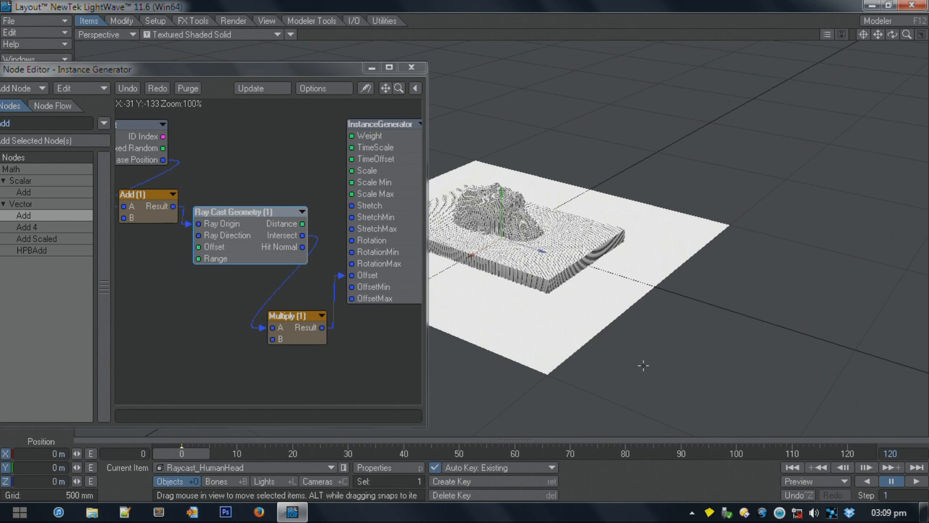
key(y)
key(t)
key(y)
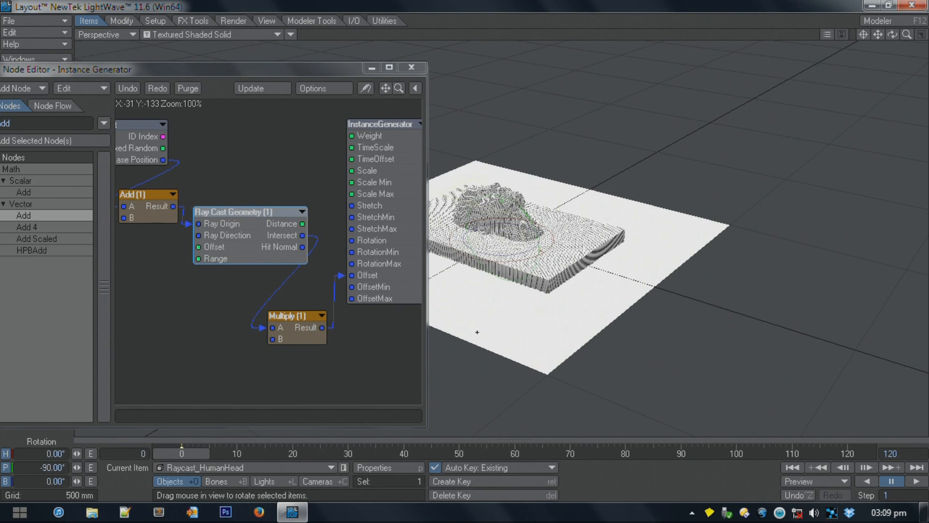
Step: Select the Rotate null and rotate its bank to about -29.10° at frame 0
click(245, 465)
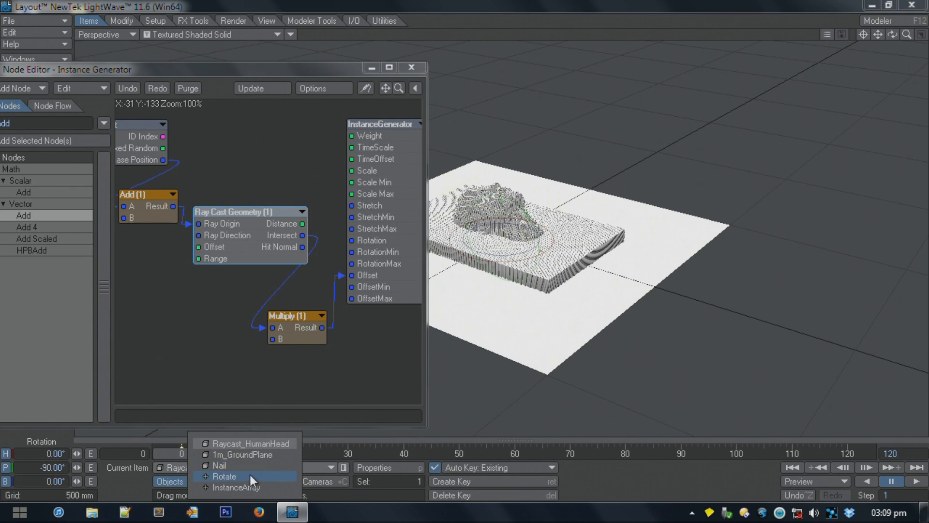
click(254, 472)
click(450, 342)
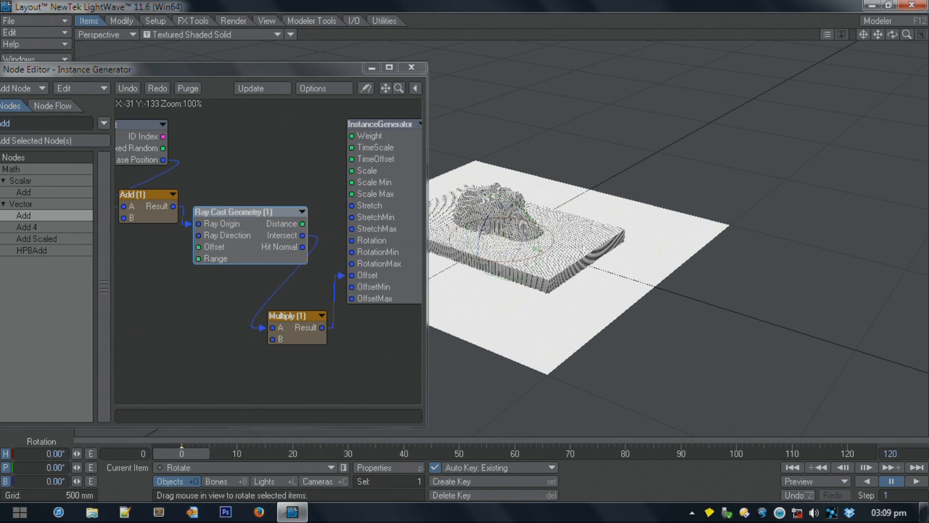
right_drag(450, 342, 422, 342)
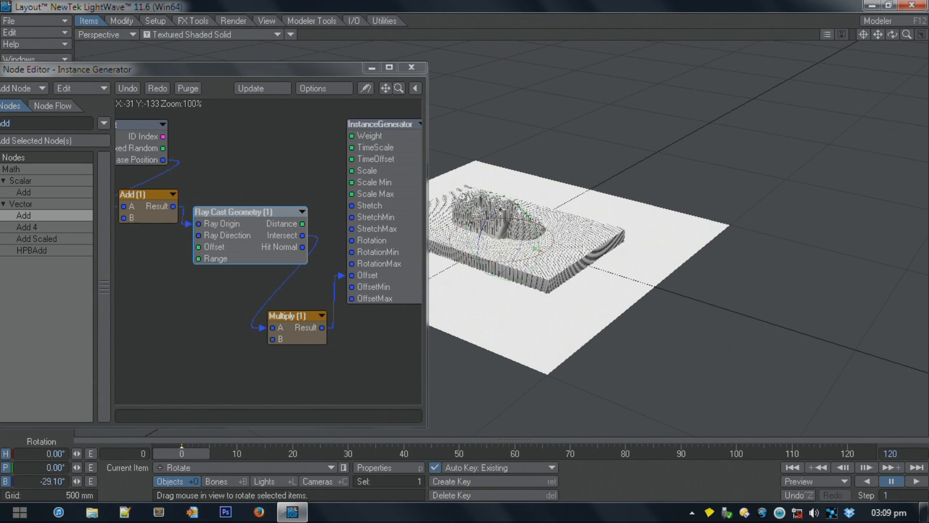
scroll(499, 209, up, 3)
scroll(500, 209, up, 3)
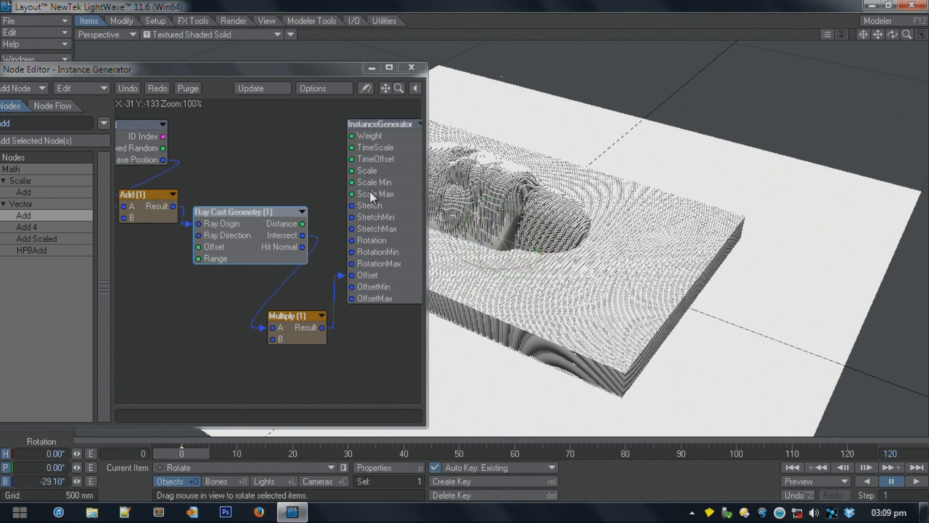
Step: Set the Raycast_HumanHead object's visibility to Hidden in the Scene Editor and close the editor
drag(294, 72, 245, 72)
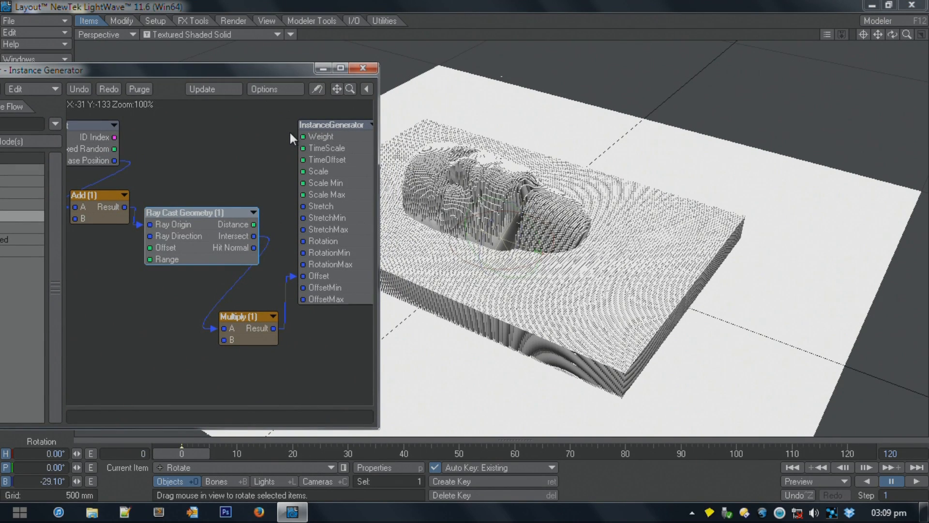
click(48, 58)
click(51, 54)
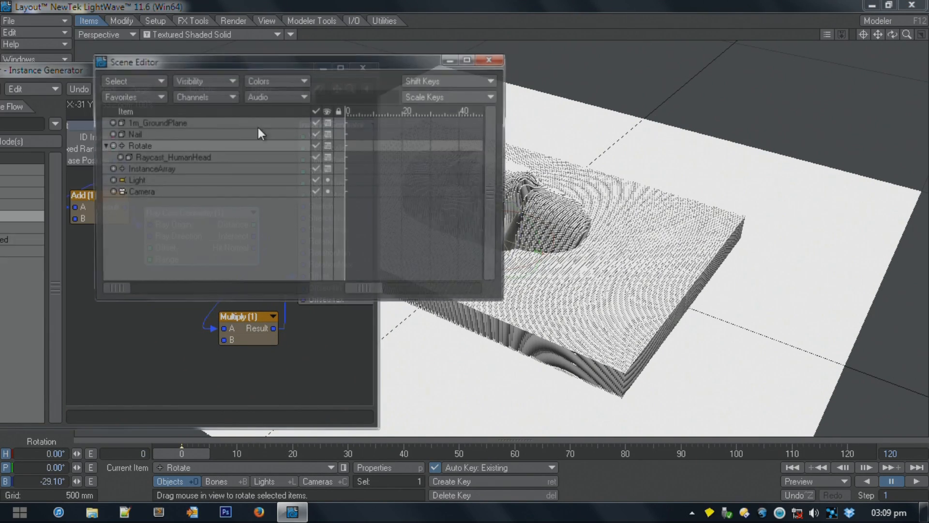
click(330, 158)
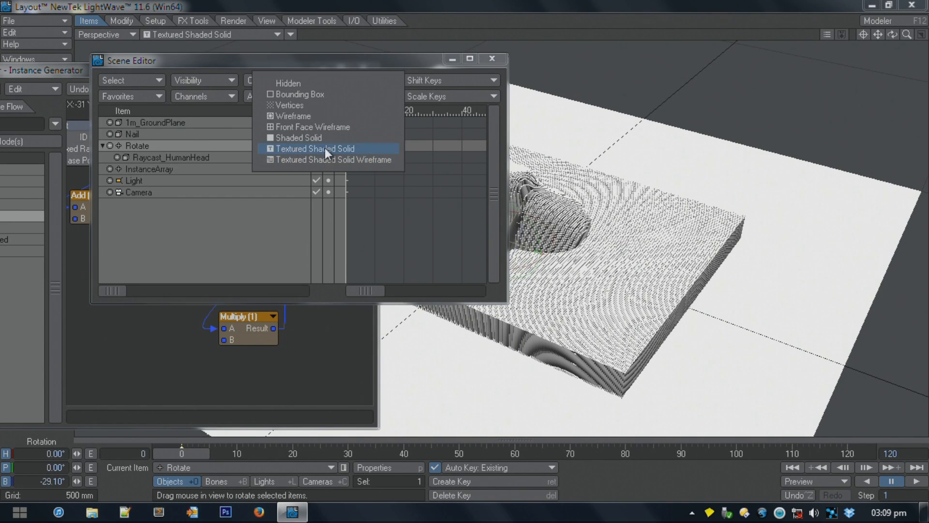
click(336, 83)
click(503, 59)
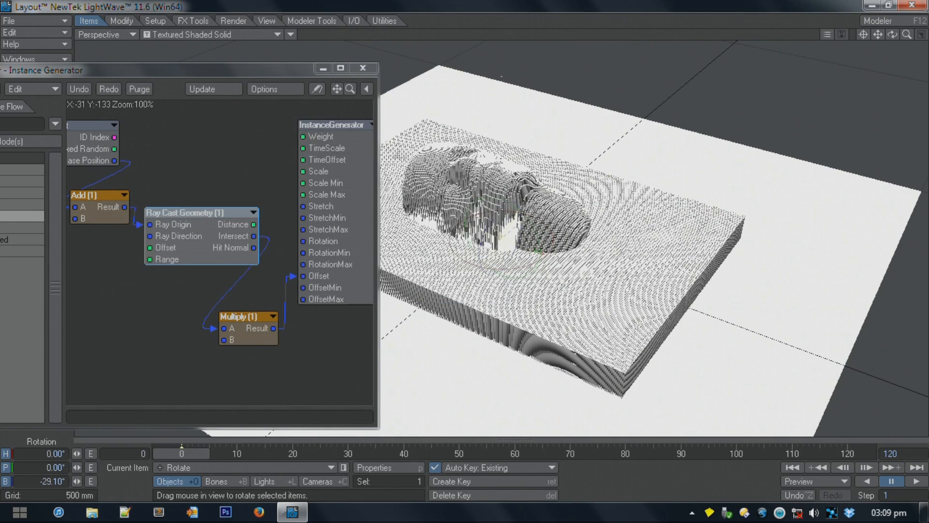
Step: Key the Rotate null's bank at 30° on frame 120 and scrub back to frame 31 to check the instances
click(855, 453)
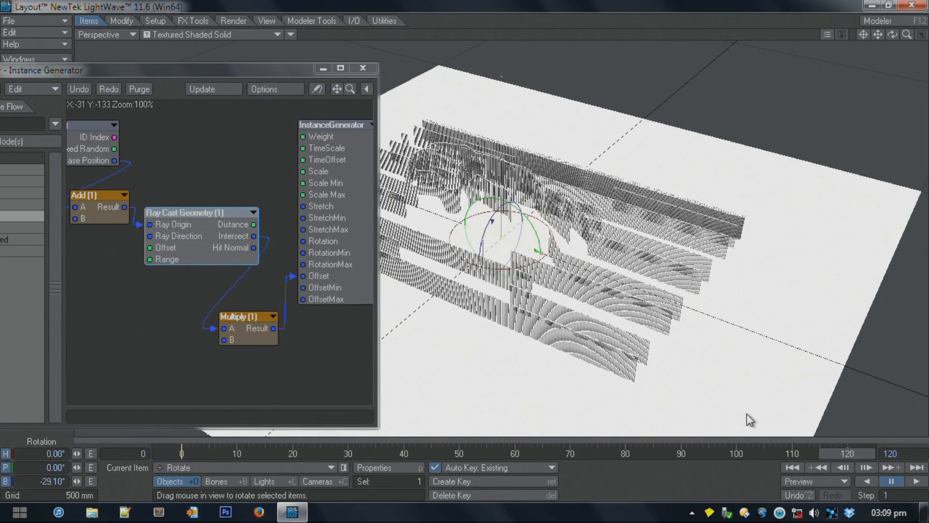
click(30, 478)
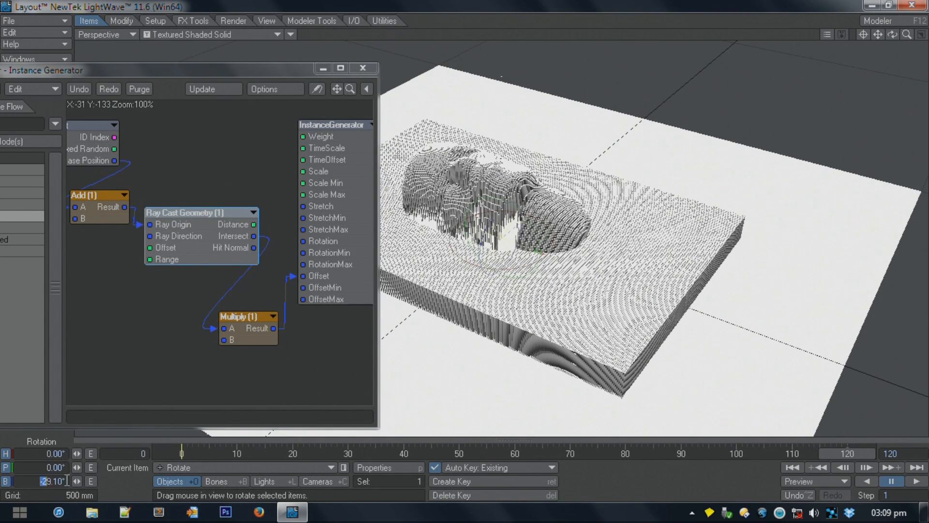
text(30)
key(Return)
key(Return)
key(Return)
drag(843, 453, 353, 453)
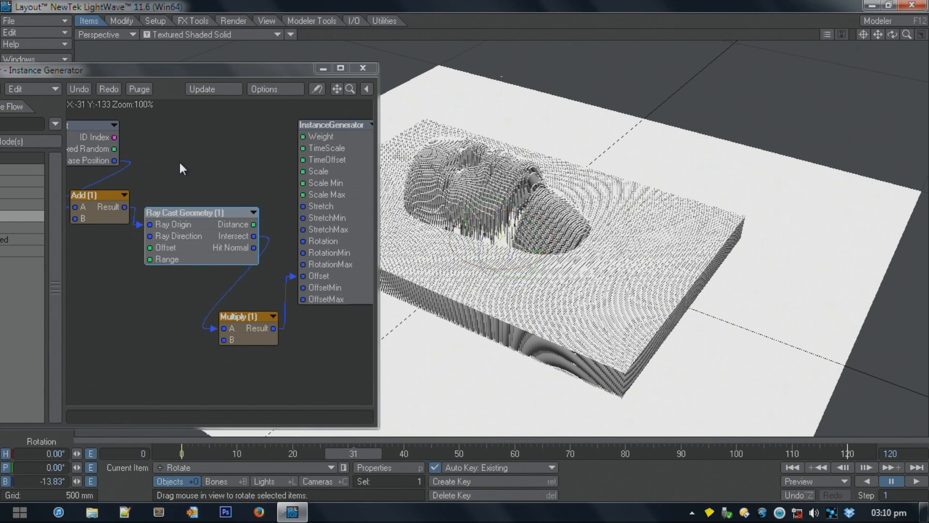
Step: Bring the Input node further into view and review the Add node's vector values
drag(92, 125, 107, 124)
double_click(97, 207)
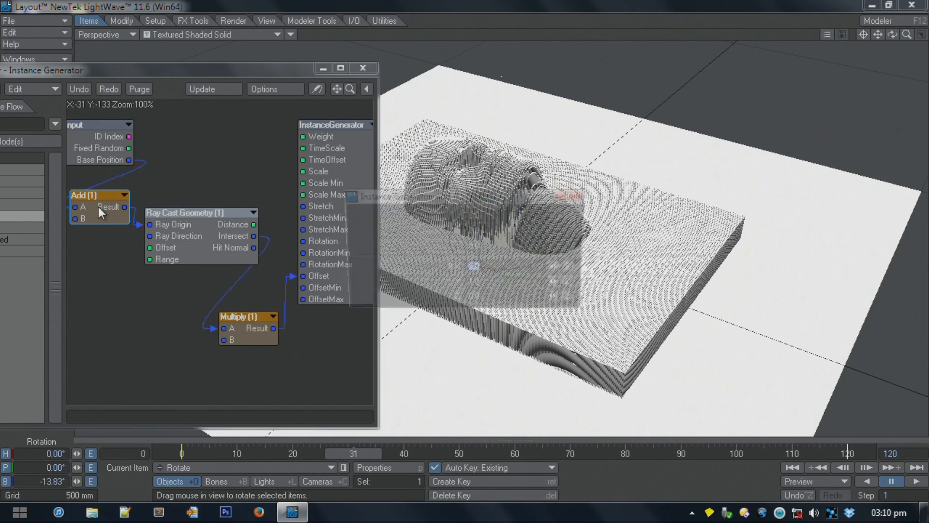
click(572, 195)
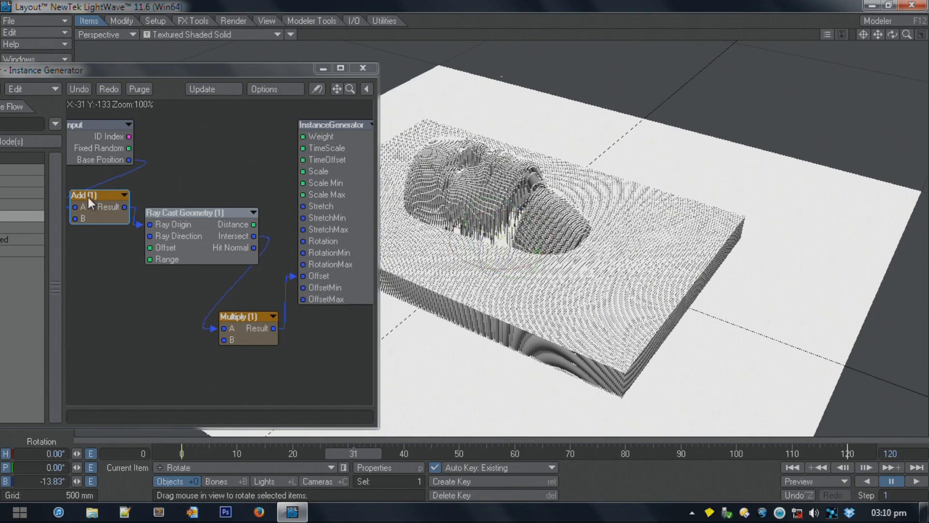
drag(99, 147, 98, 146)
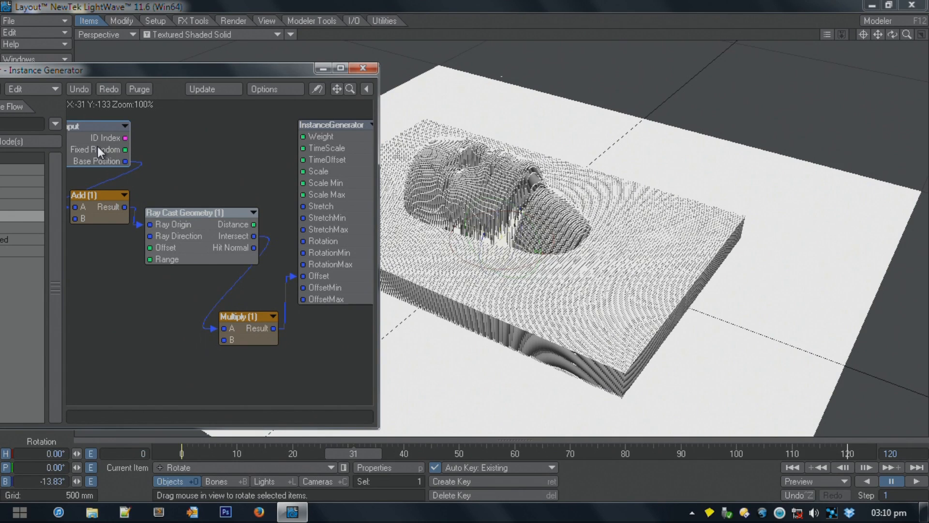
Step: Review the Ray Cast Geometry node's active raycast objects and its ray direction settings
click(193, 237)
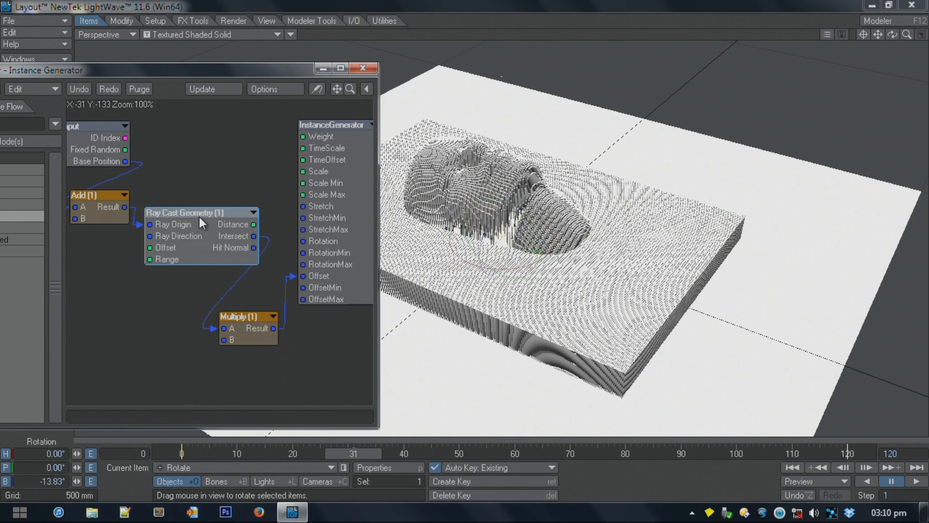
double_click(200, 222)
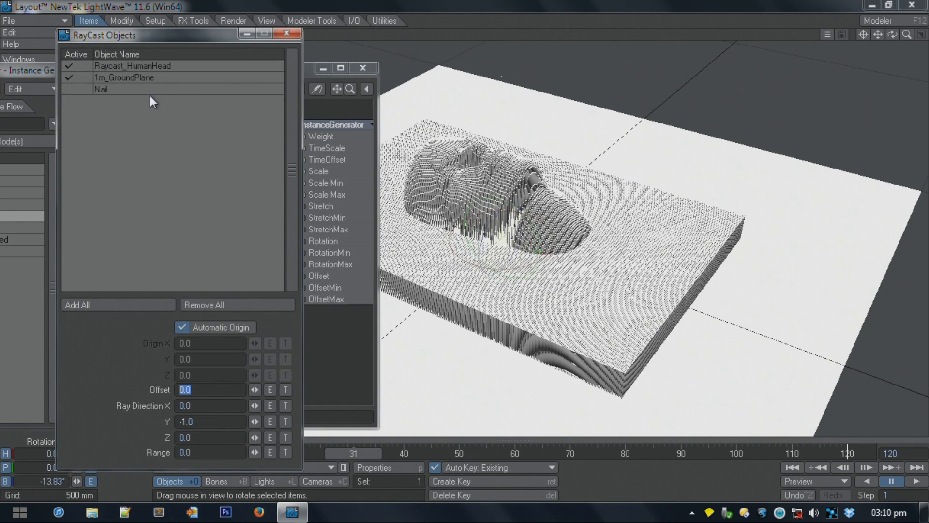
click(74, 76)
click(287, 33)
Step: Try wiring Intersect directly into the InstanceGenerator's Offset while reviewing the Multiply node's B values, and restore the Multiply Result connection
drag(222, 224, 303, 274)
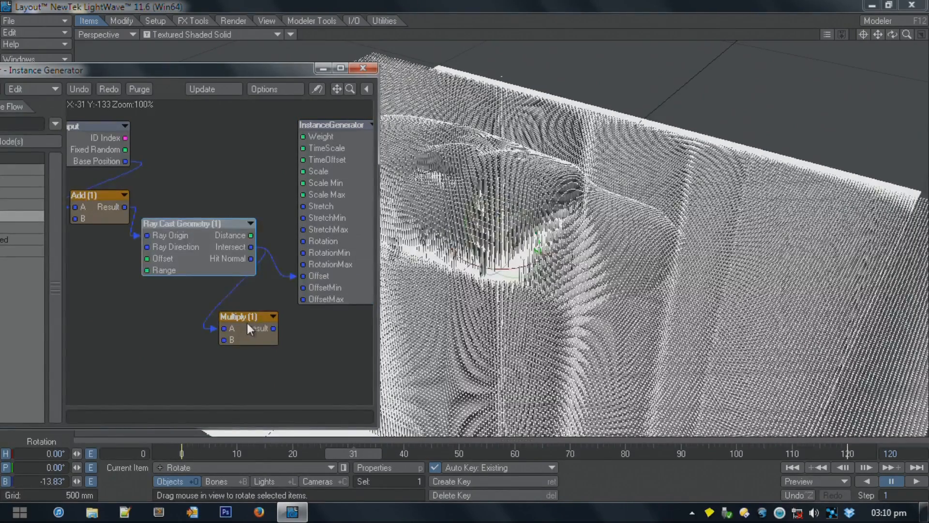
double_click(246, 323)
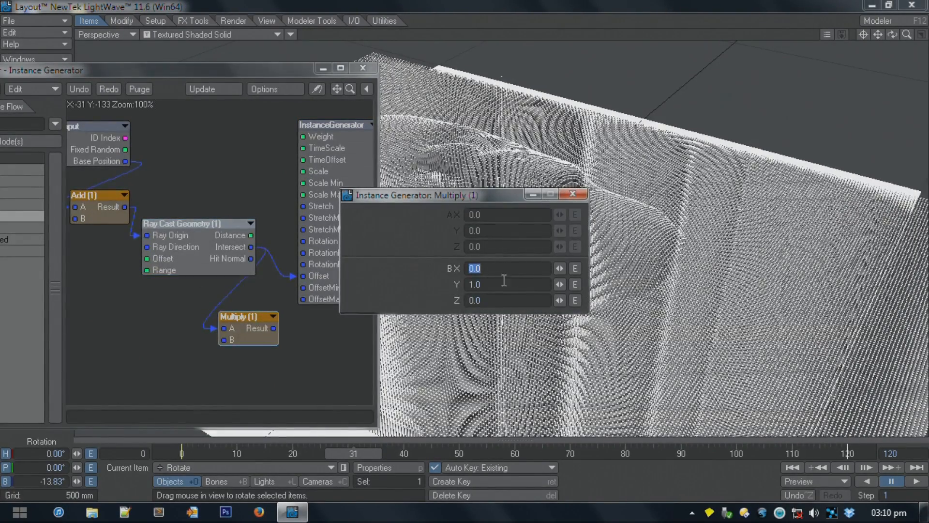
click(503, 285)
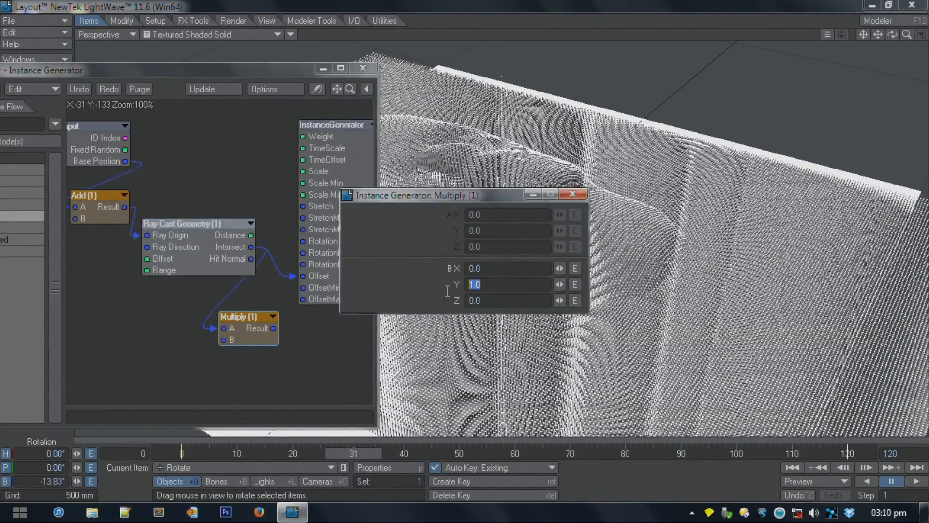
click(491, 269)
click(501, 300)
click(502, 268)
click(580, 194)
drag(273, 328, 296, 277)
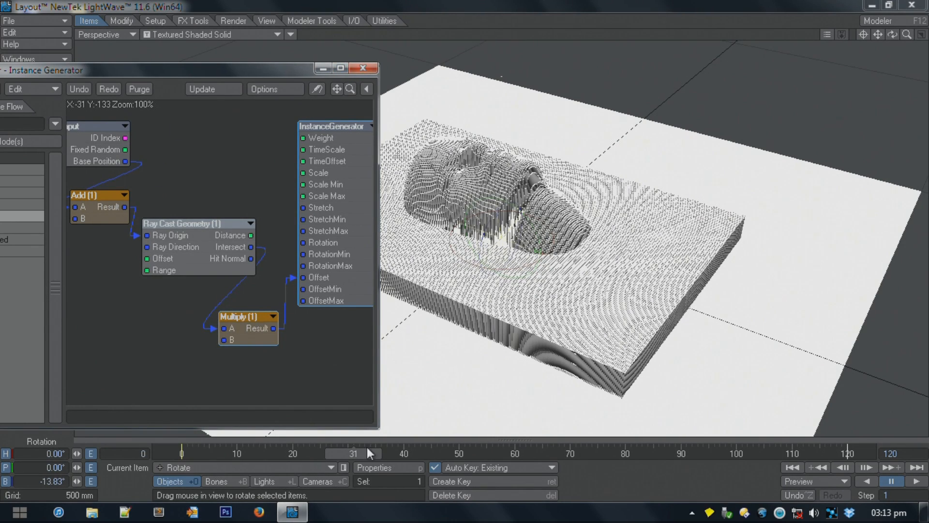
Step: Scrub the animation back to frame 0 and recheck the Ray Cast Geometry node's object list and ray settings
drag(368, 449, 374, 449)
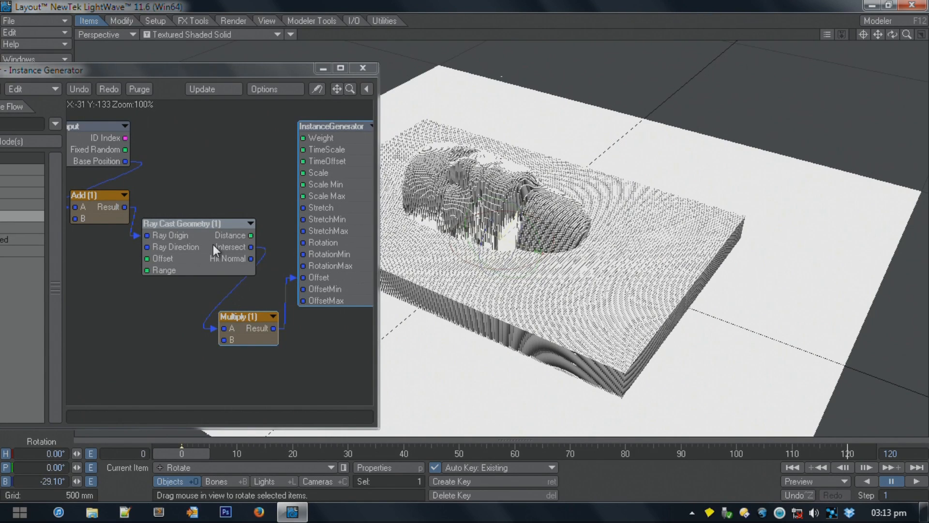
double_click(196, 243)
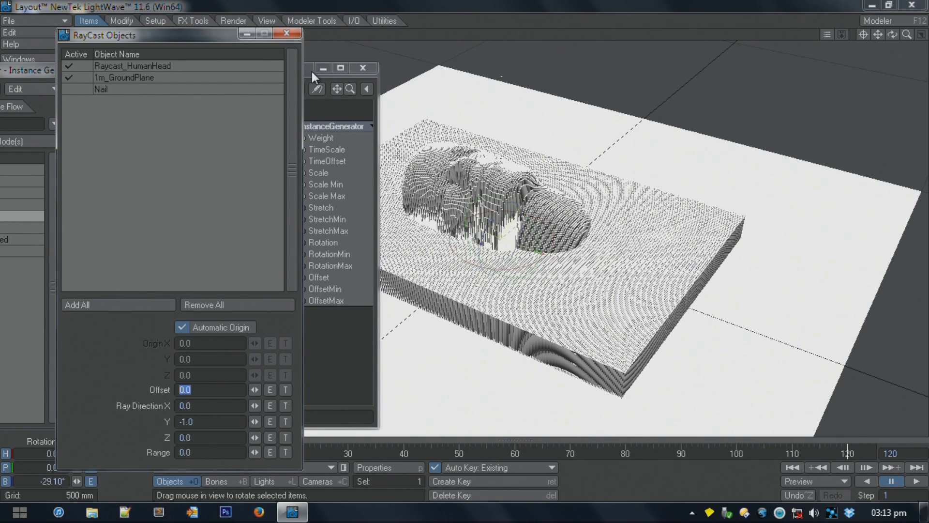
click(290, 33)
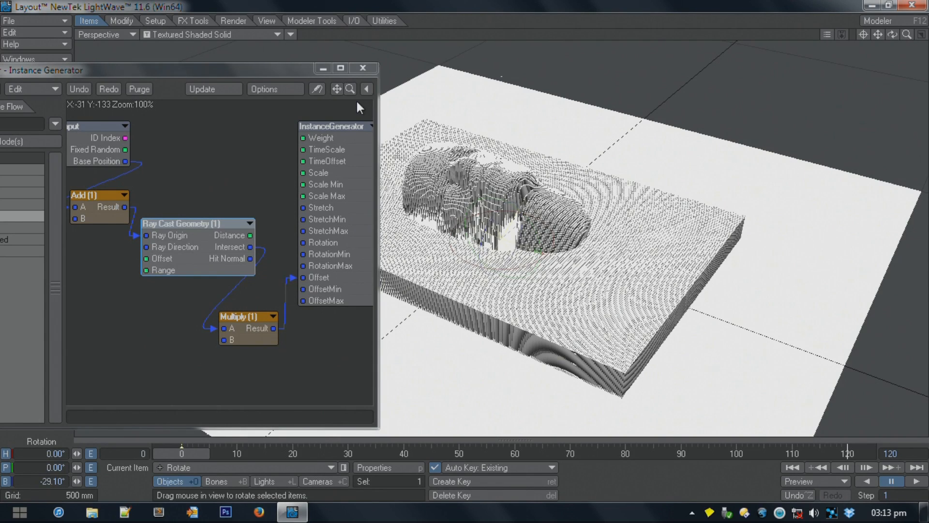
Step: Close the Node Editor and clear the scene without saving it
click(367, 68)
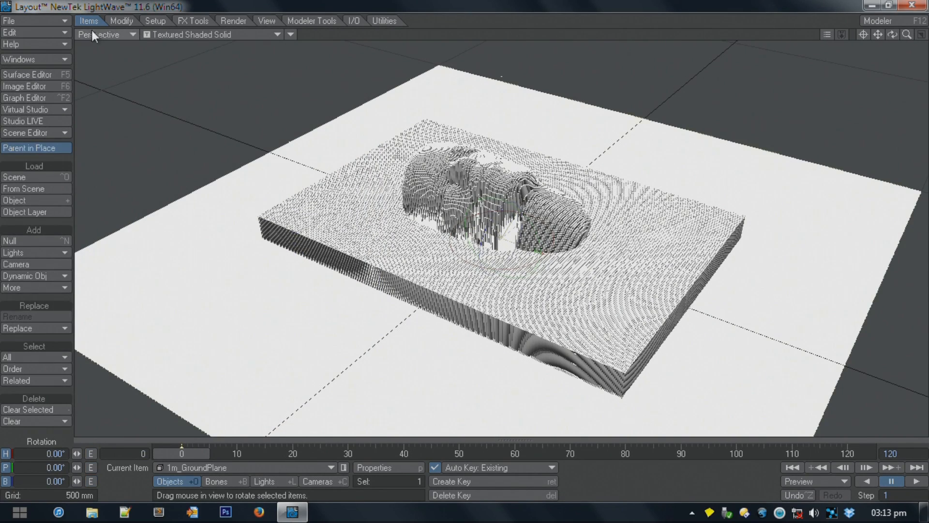
click(35, 20)
click(29, 80)
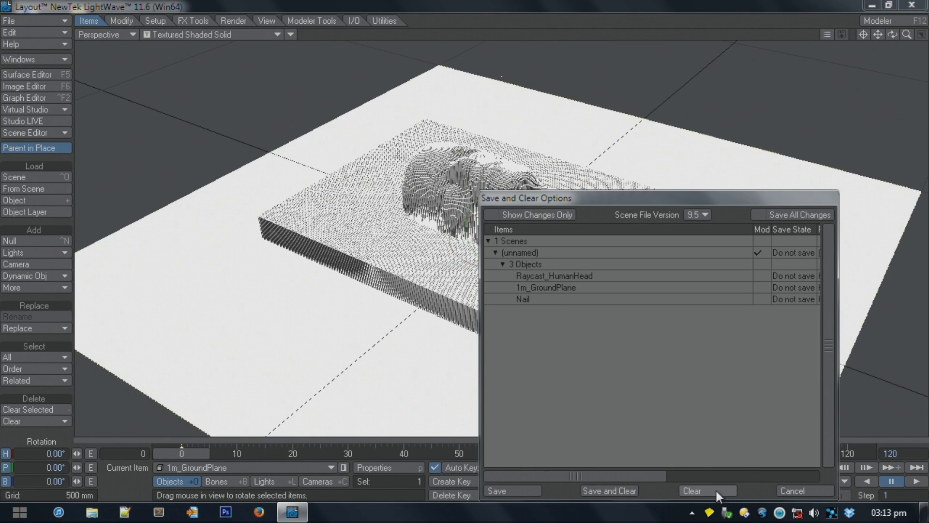
click(711, 491)
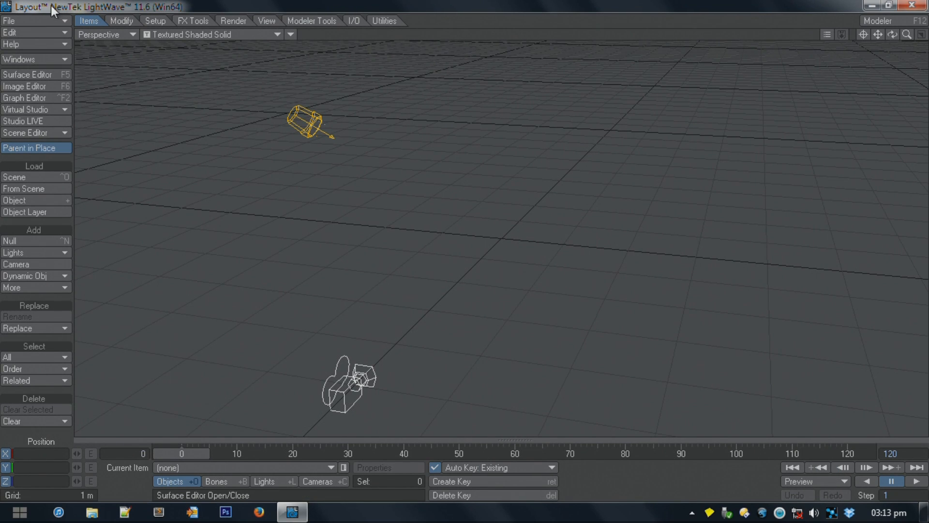
Step: Load the objects Raycast_Car.lwo and Raycast_Offroad For Car.lwo from the example content's Raycast folder
click(34, 19)
mouse_move(39, 20)
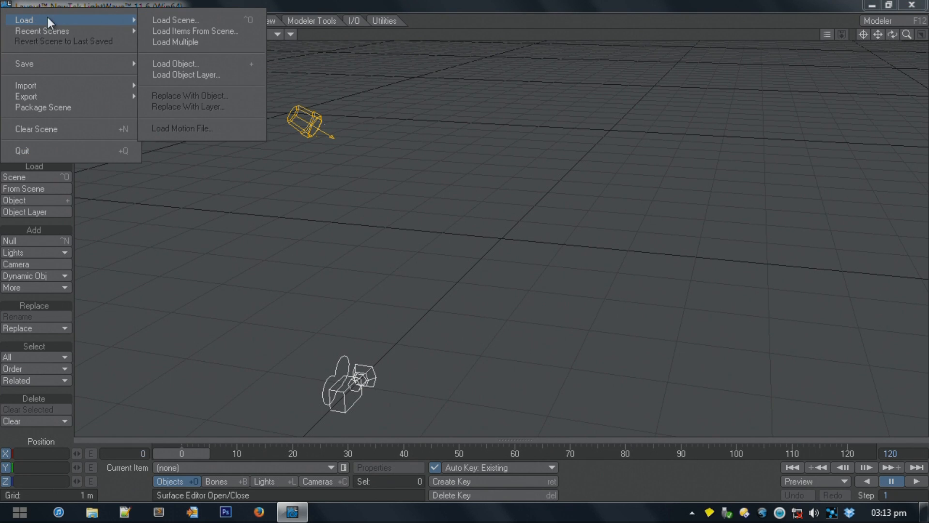
click(205, 63)
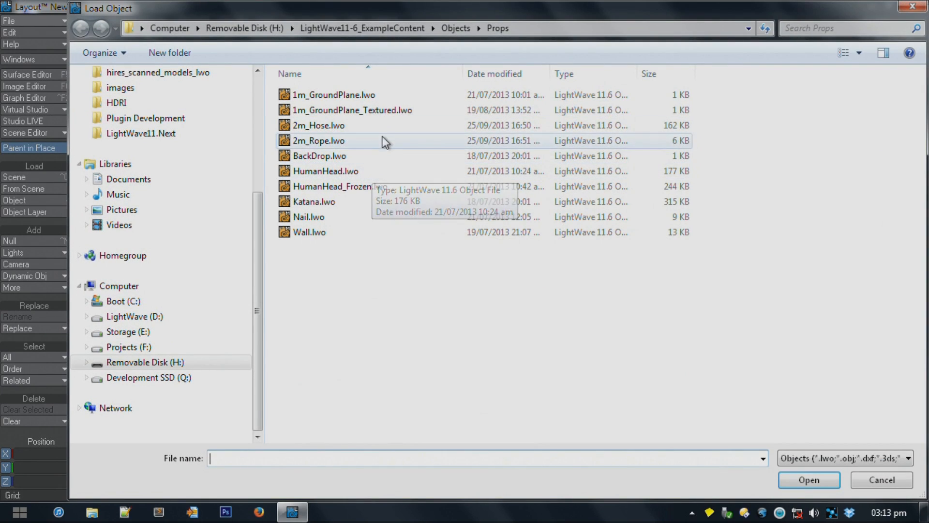
click(450, 29)
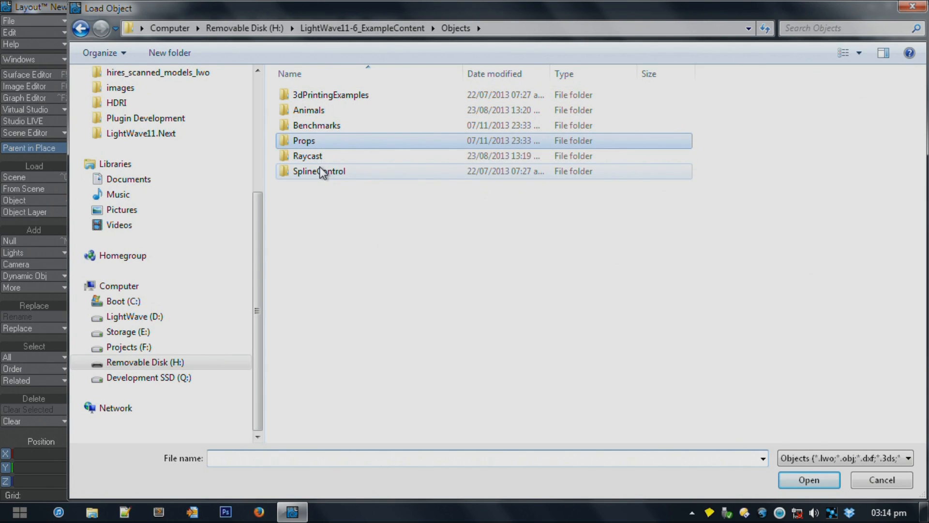
double_click(309, 156)
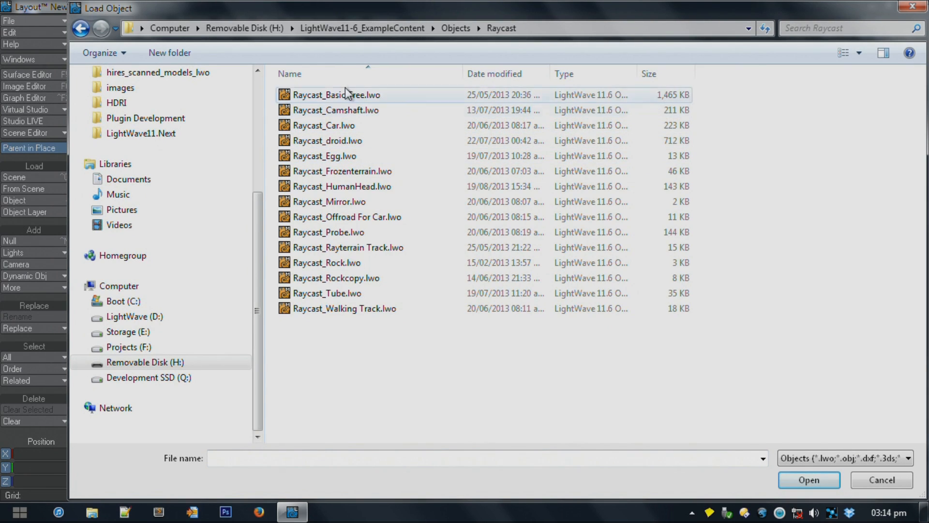
click(363, 219)
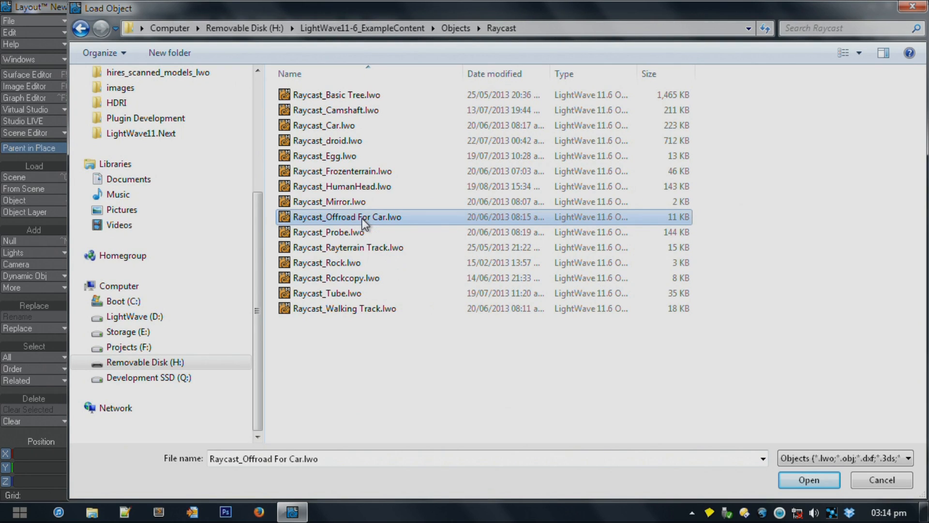
ctrl+click(346, 126)
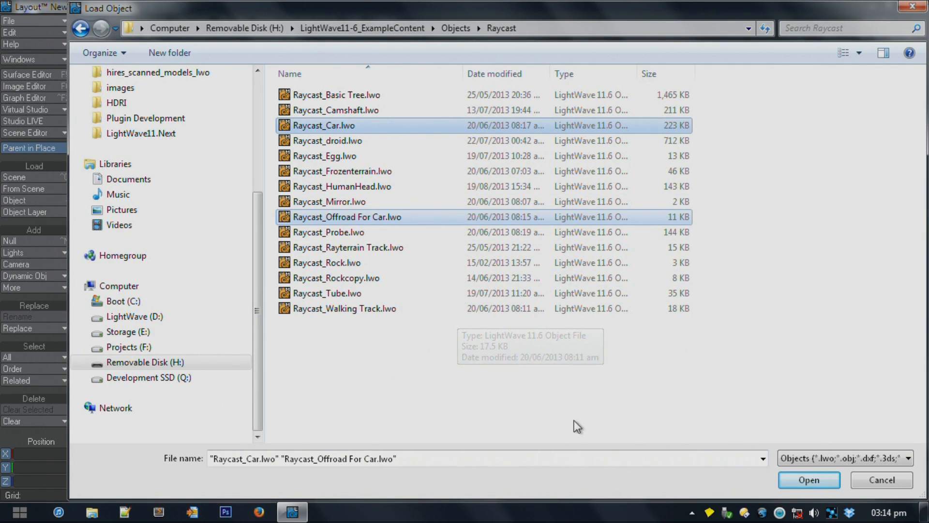
click(820, 481)
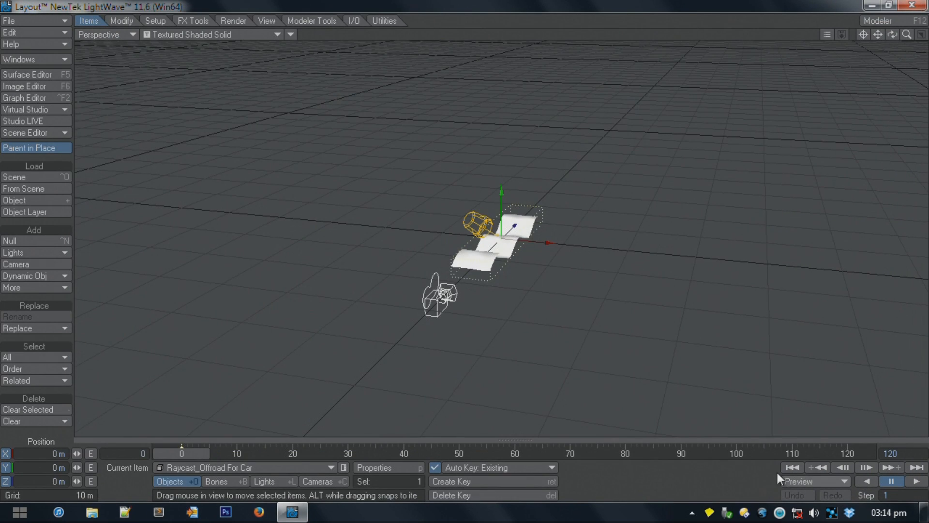
Step: Select the Raycast_Car object and move it along Z to the start of the track, at about -14 m
mouse_move(537, 293)
alt+mouse_down()
mouse_move(300, 363)
mouse_move(188, 409)
alt+mouse_up()
click(228, 476)
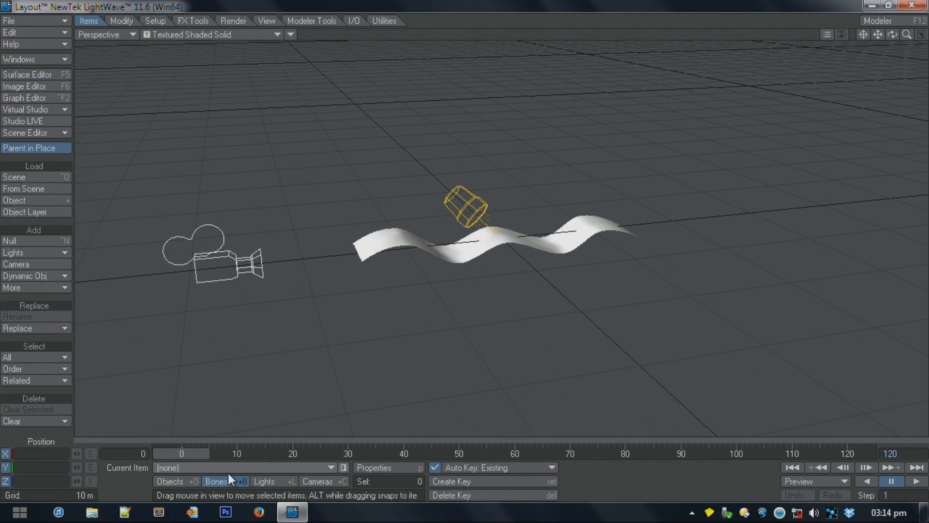
click(171, 481)
click(182, 465)
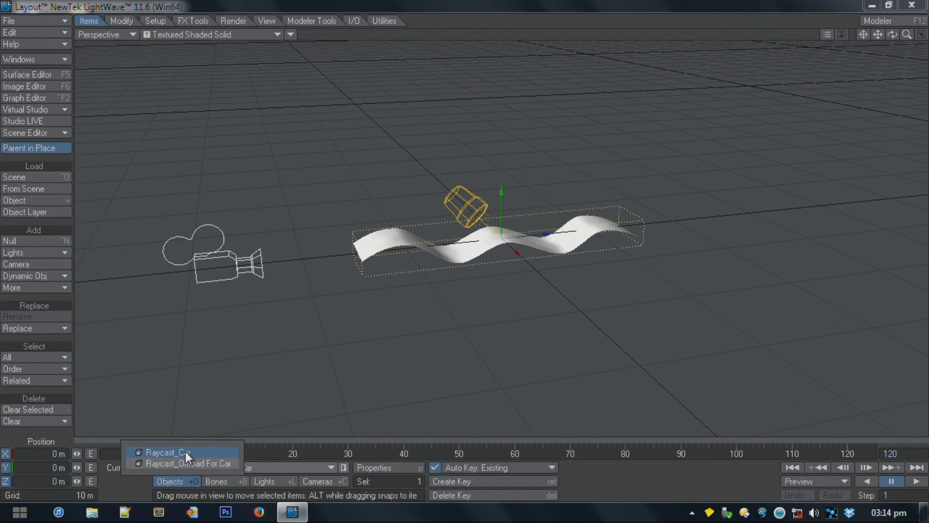
click(185, 452)
key(2)
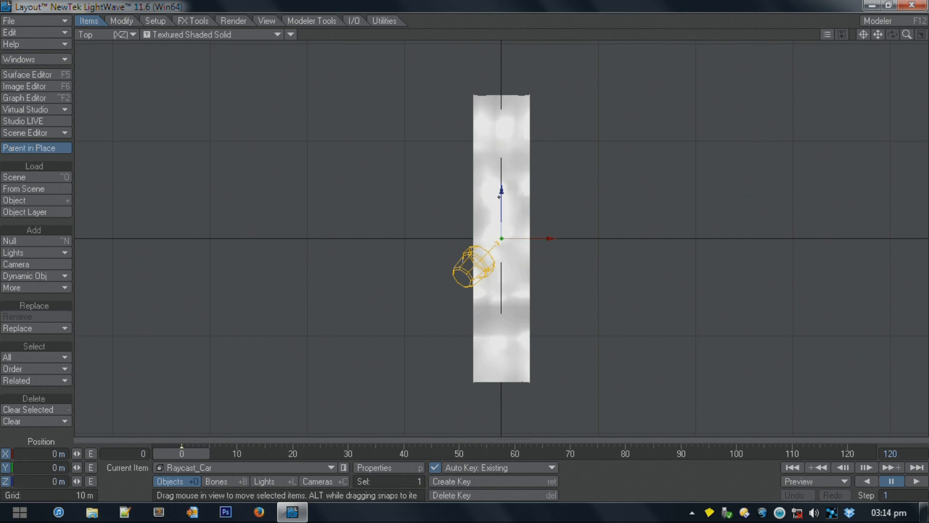
drag(504, 241, 502, 378)
Step: In the Right view, raise the car above the start of the track to a Y position of about 2 m
key(3)
drag(365, 190, 366, 175)
key(shift+a)
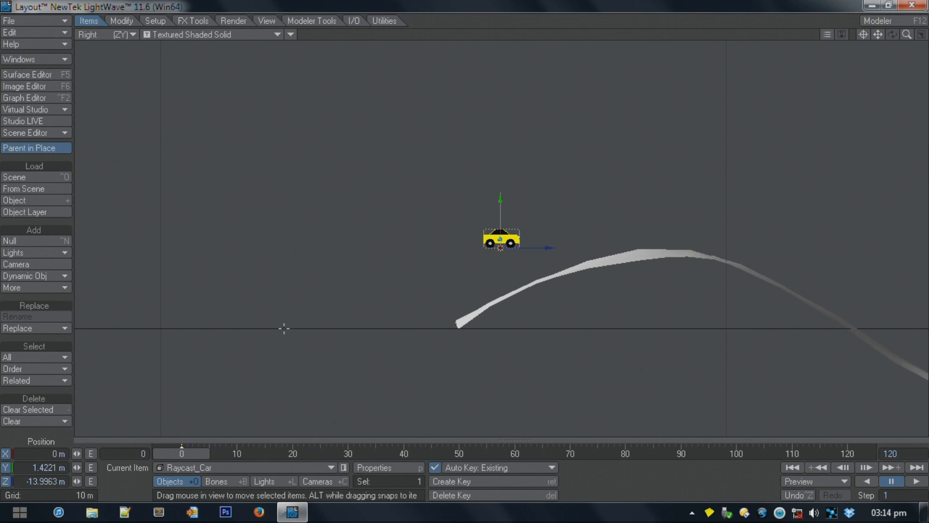
drag(500, 198, 500, 167)
Step: At frame 120, move the car along Z to about 12.24 m near the track's far end, and return to frame 0
key(a)
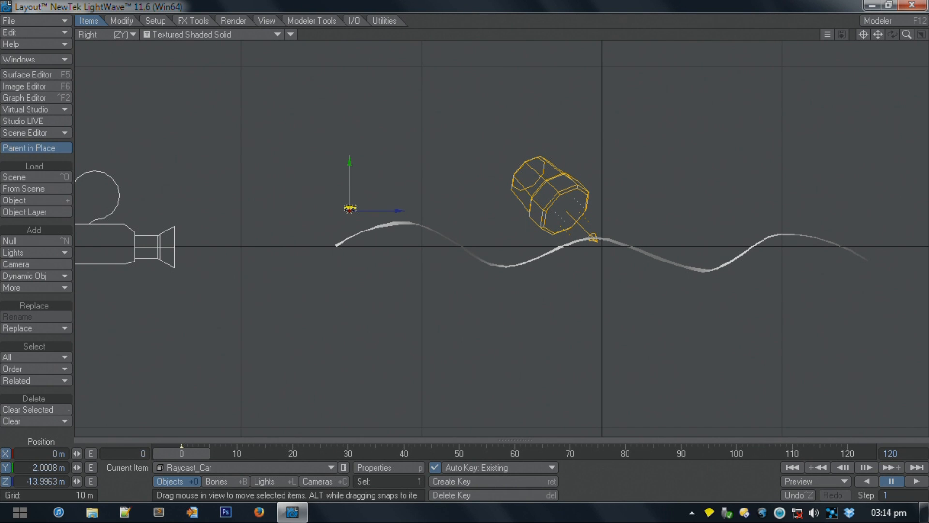
click(866, 456)
drag(394, 211, 867, 203)
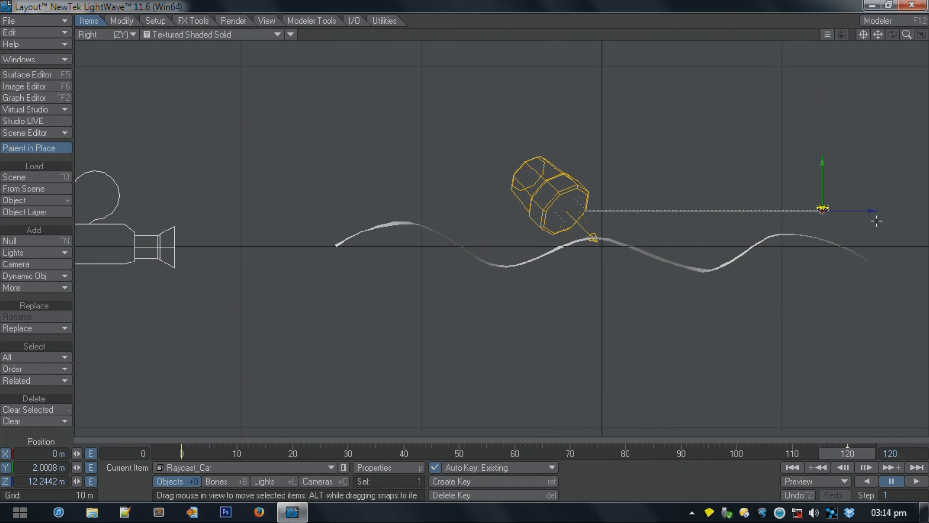
drag(849, 455, 182, 453)
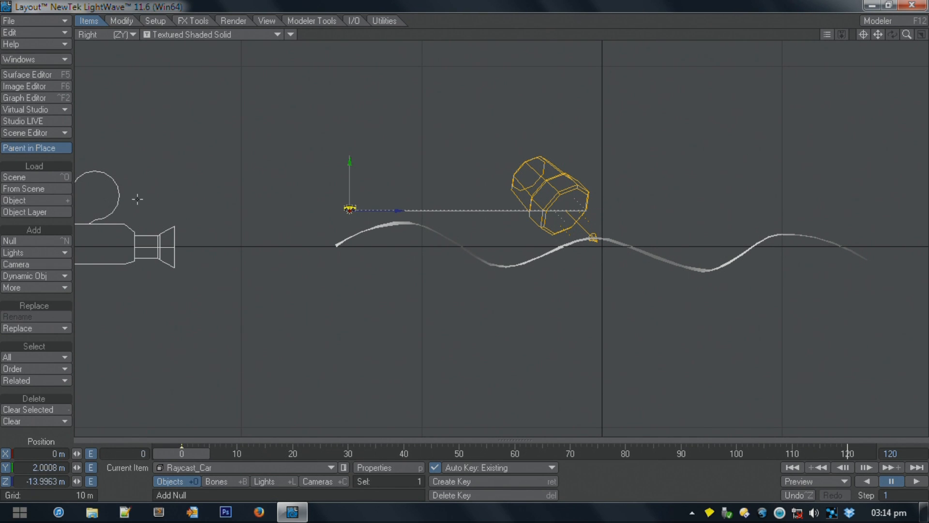
Step: Add a Nodal Motion modifier to Raycast_Car in its motion options and open its node editor
key(m)
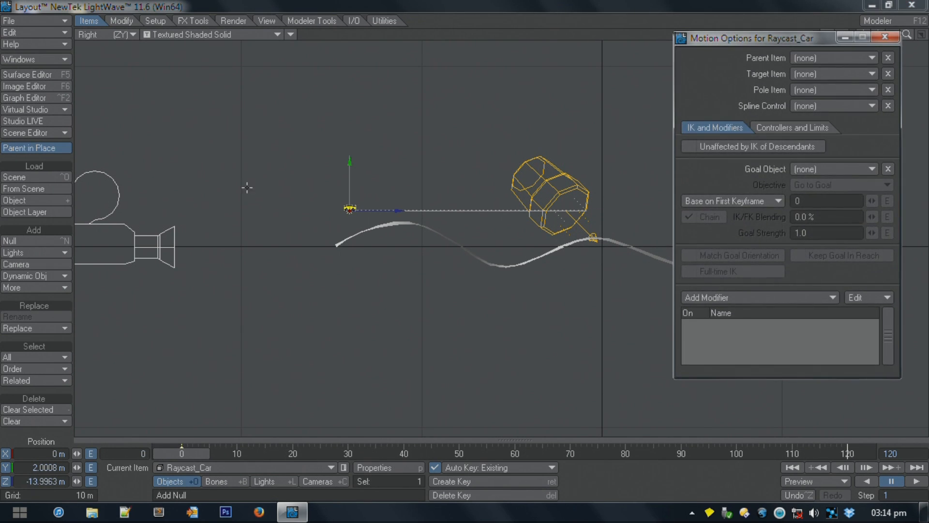
click(731, 293)
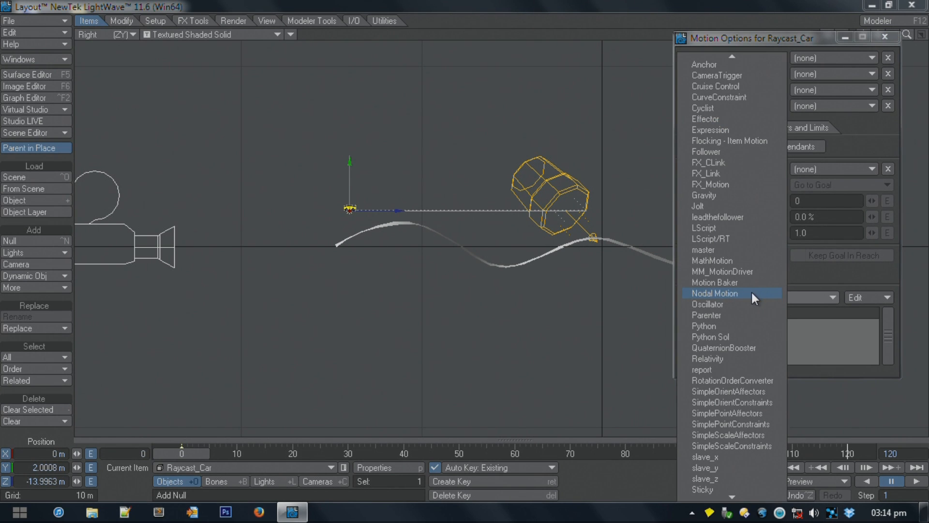
click(751, 292)
double_click(758, 328)
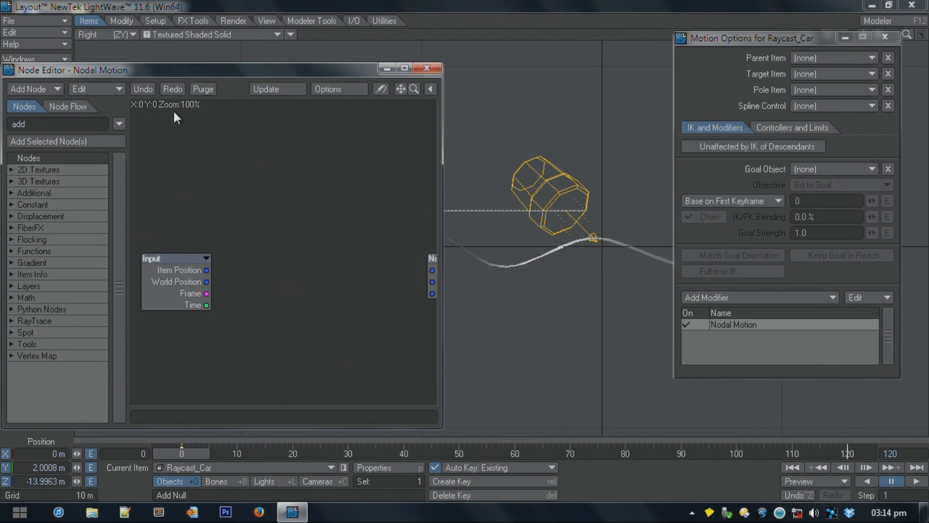
Step: Add a Ray Cast Geometry node to the network and place it between the Input and NodalMotion nodes
double_click(15, 123)
text(ra)
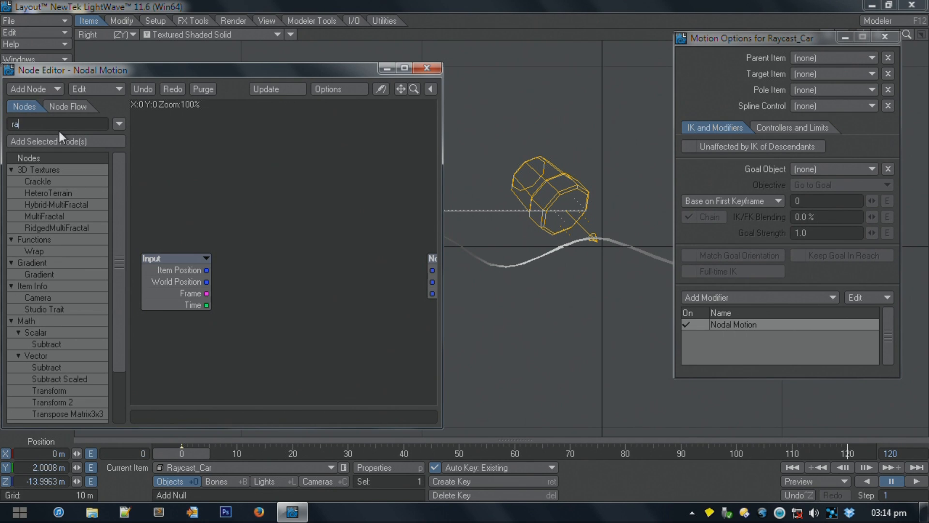
text(y)
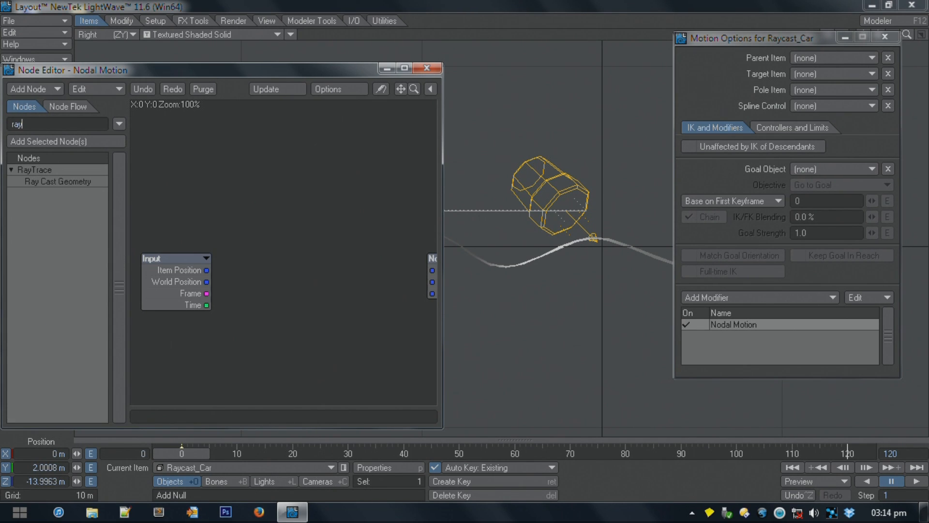
double_click(74, 180)
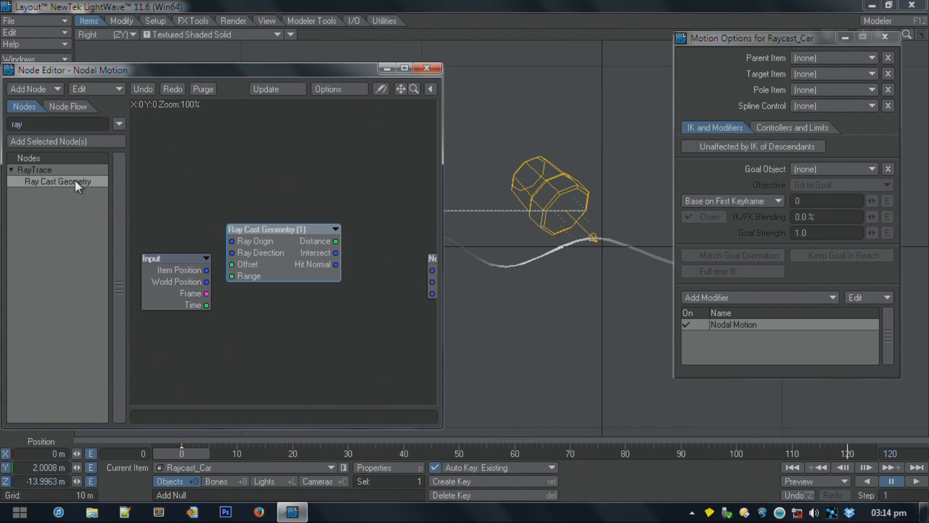
drag(256, 234, 278, 257)
Step: Activate Raycast_Offroad For Car as the raycast object, connect Intersect to the NodalMotion Position input, and close the node editor
double_click(306, 263)
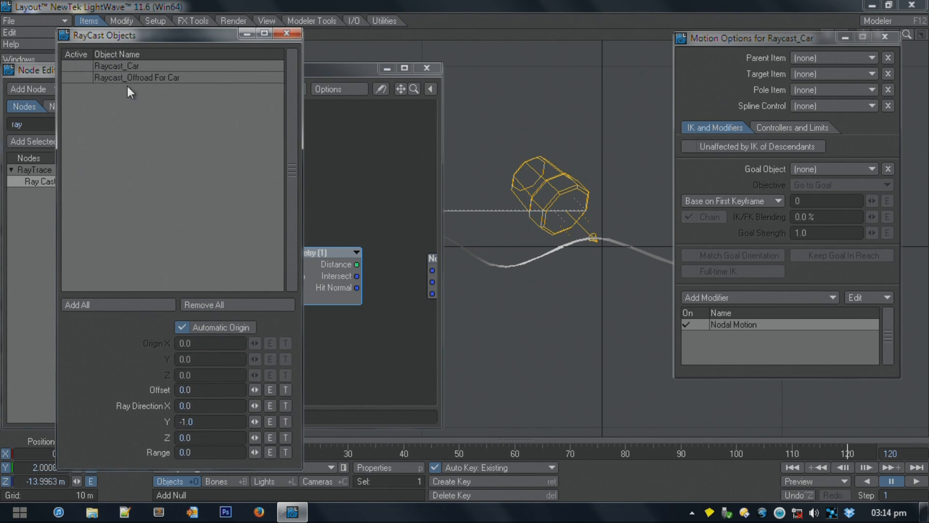
click(287, 34)
alt+drag(386, 277, 333, 253)
click(427, 68)
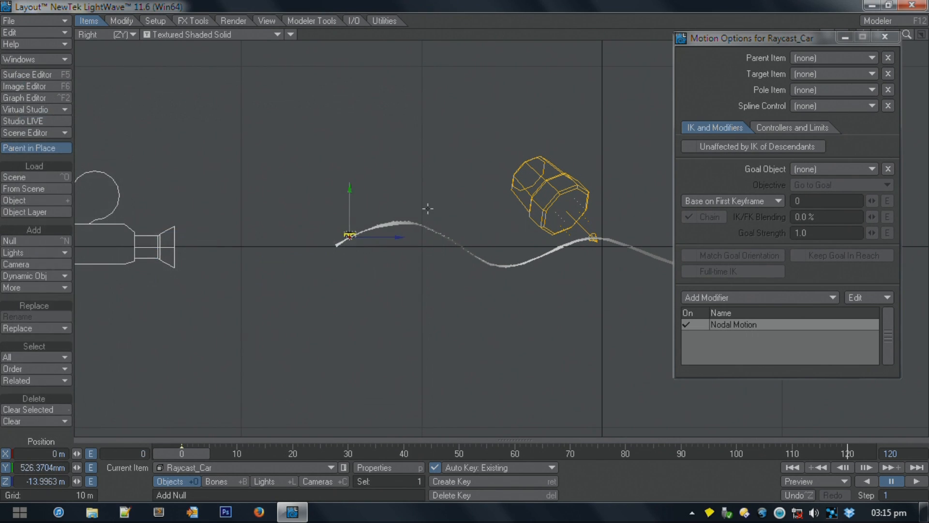
Step: Scrub to frame 43 and back to 0 with the view centred on the car to check how it follows the track
drag(181, 453, 429, 402)
key(shift+a)
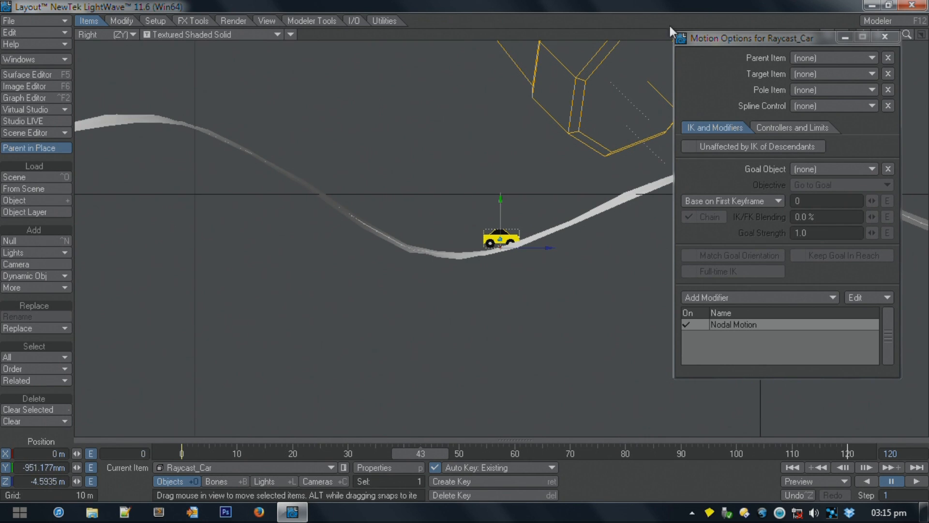
drag(800, 39, 815, 69)
click(861, 34)
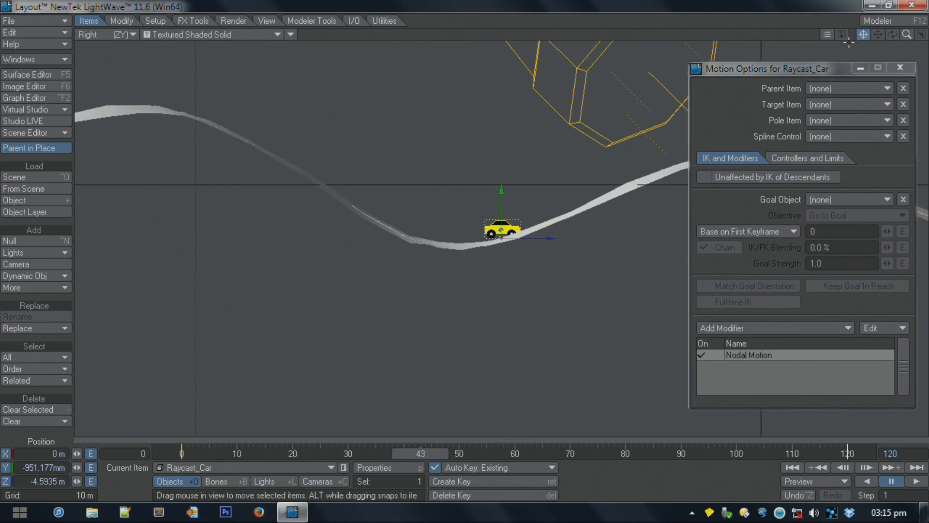
drag(409, 448, 77, 398)
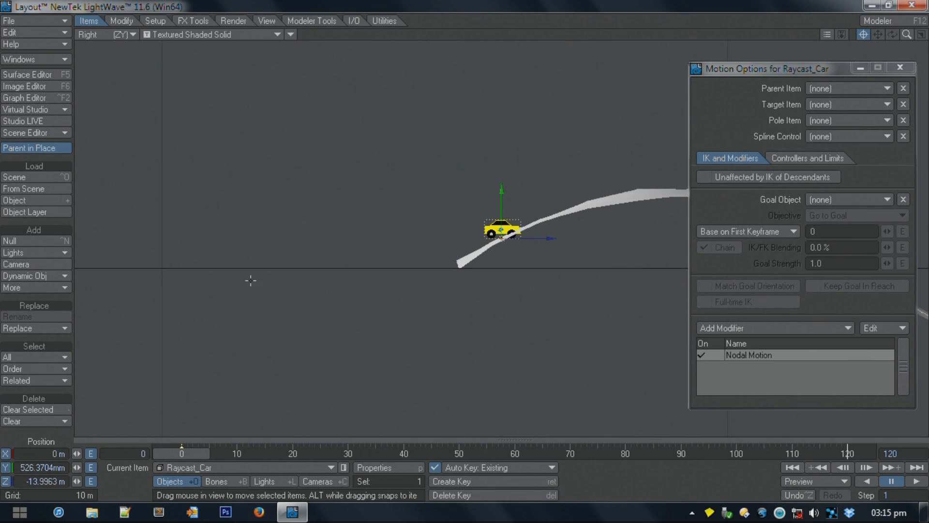
Step: Scale the car up to 3.958 at frame 0, delete its scale key at frame 120, and scrub the timeline to check the motion
key(h)
drag(395, 319, 885, 261)
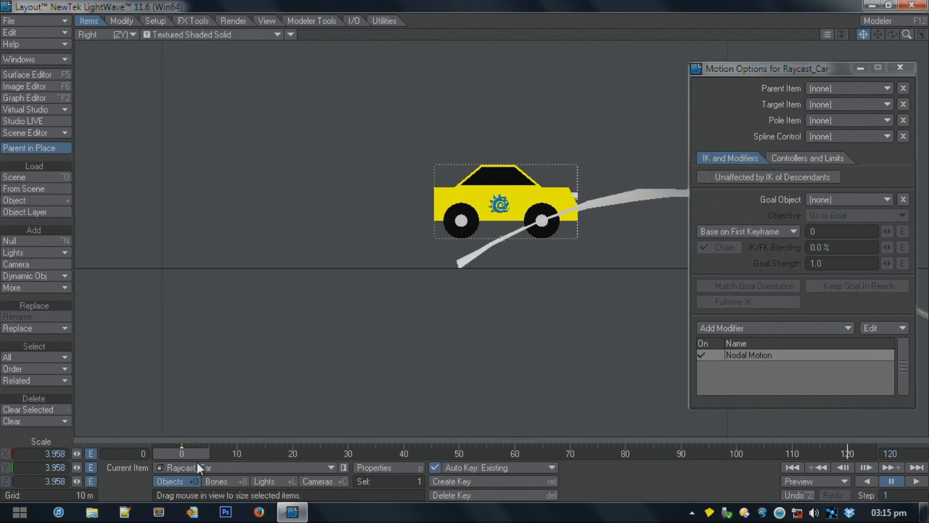
drag(188, 445, 847, 450)
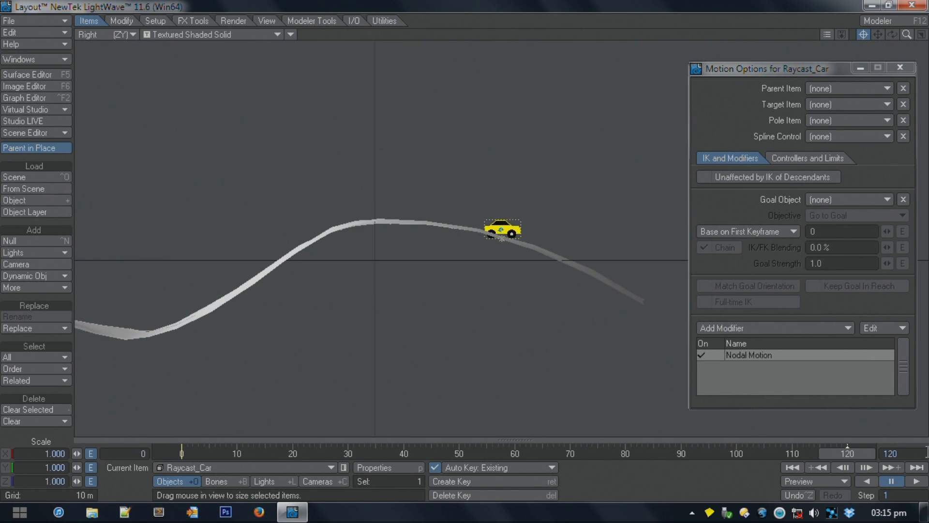
key(Delete)
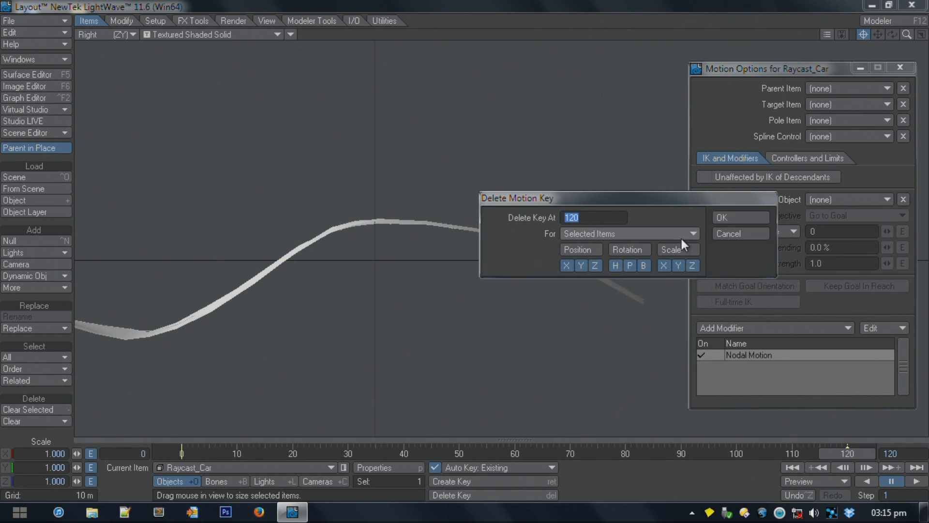
click(728, 218)
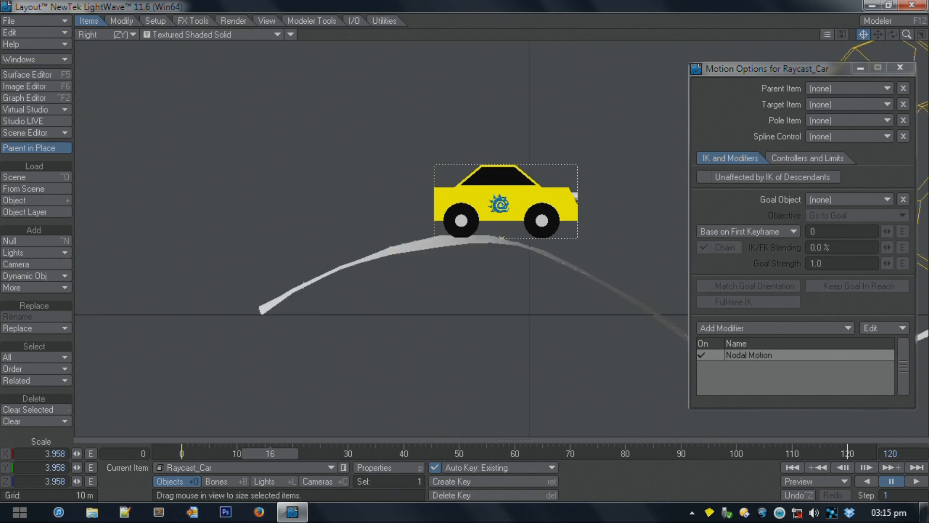
drag(303, 454, 182, 454)
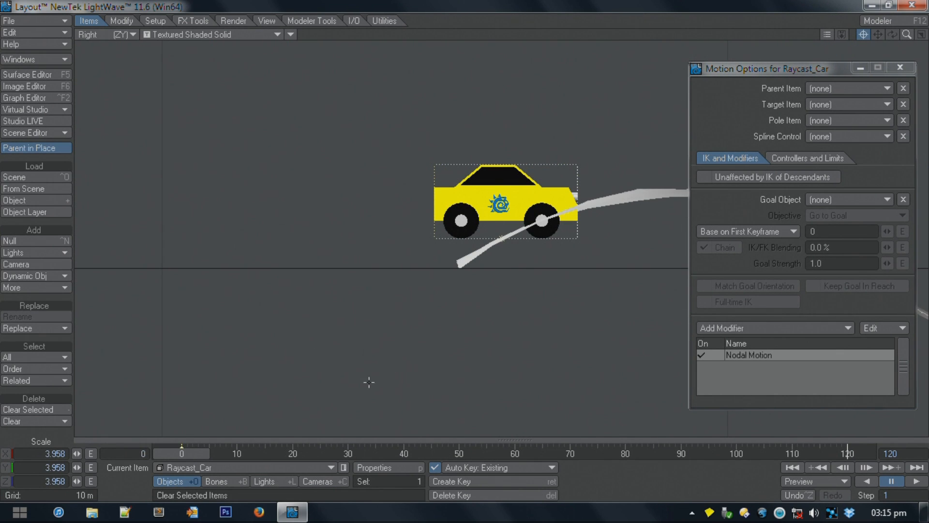
drag(183, 452, 558, 453)
Step: Reopen the car's Nodal Motion network and spread the Ray Cast Geometry and NodalMotion nodes apart to make room between them
click(770, 354)
double_click(770, 353)
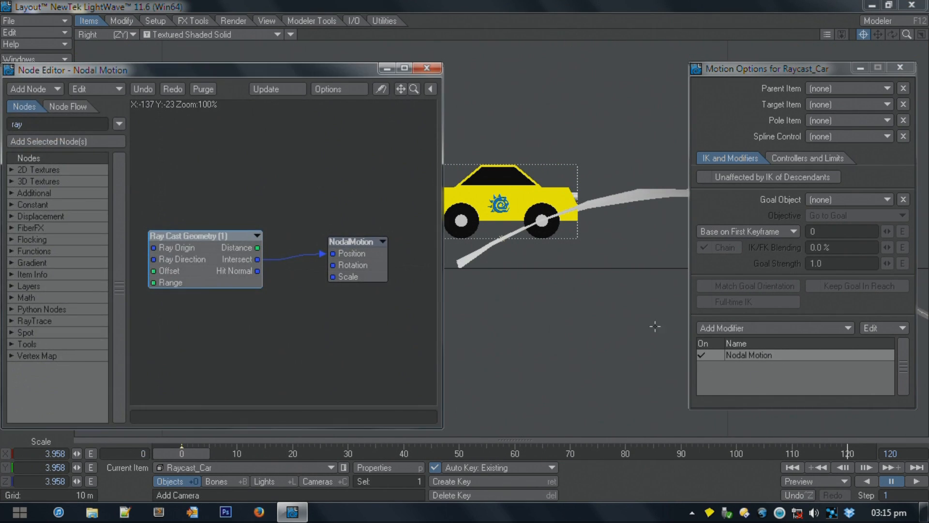
drag(216, 256, 184, 244)
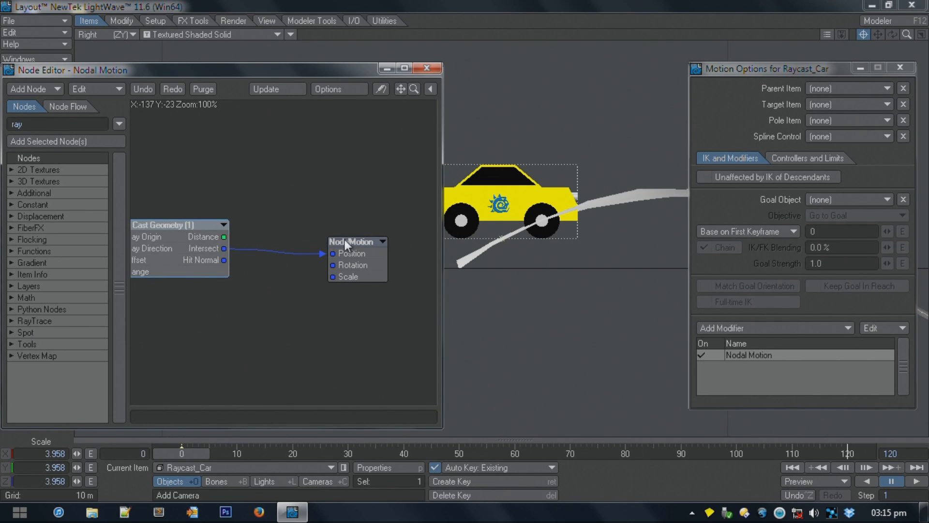
drag(350, 265, 382, 252)
drag(193, 246, 153, 239)
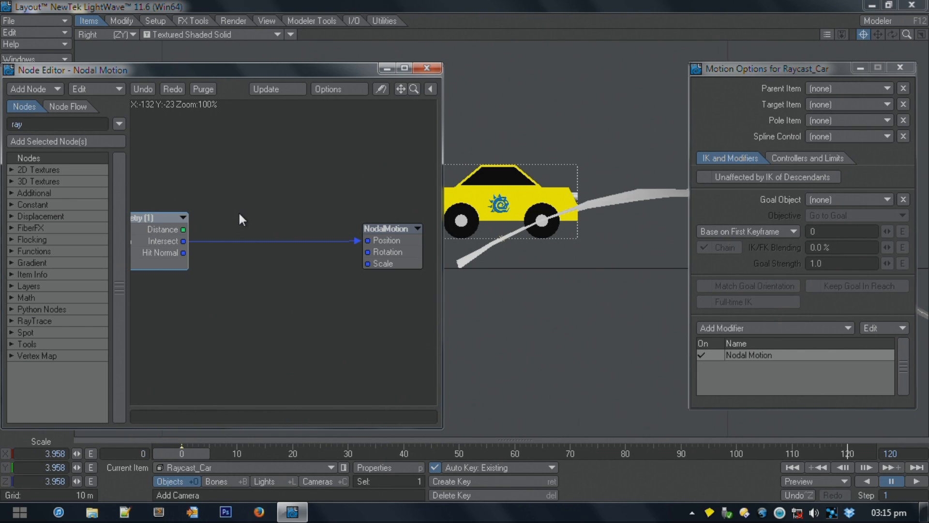
Step: Import RayCast-ConvertHitNormalToHPB.nodes from the RayCastAssist RayCast-NodalMotion folder and place the compound between the Ray Cast Geometry and NodalMotion nodes
click(91, 88)
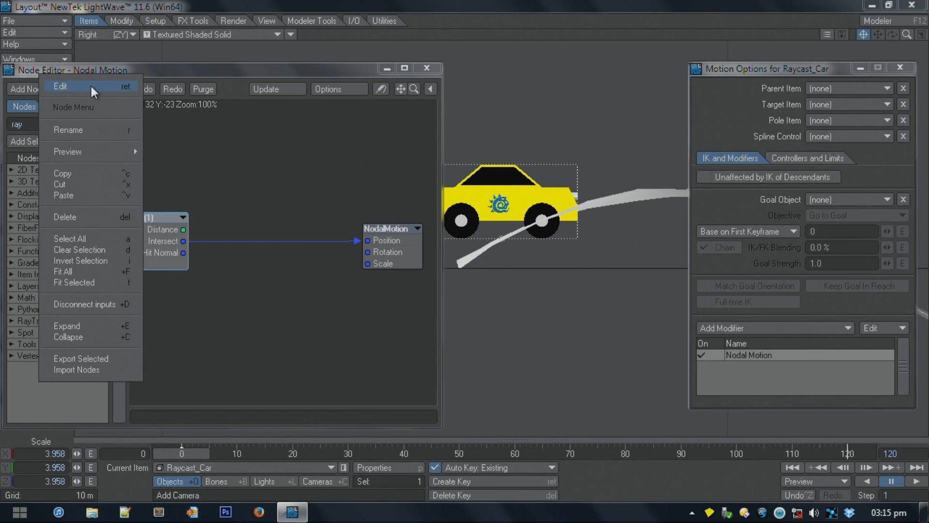
click(106, 367)
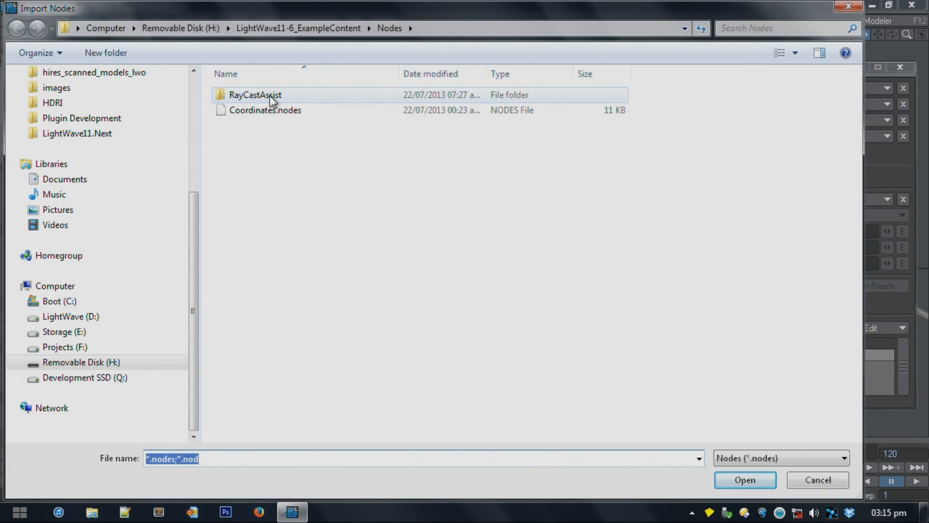
double_click(269, 95)
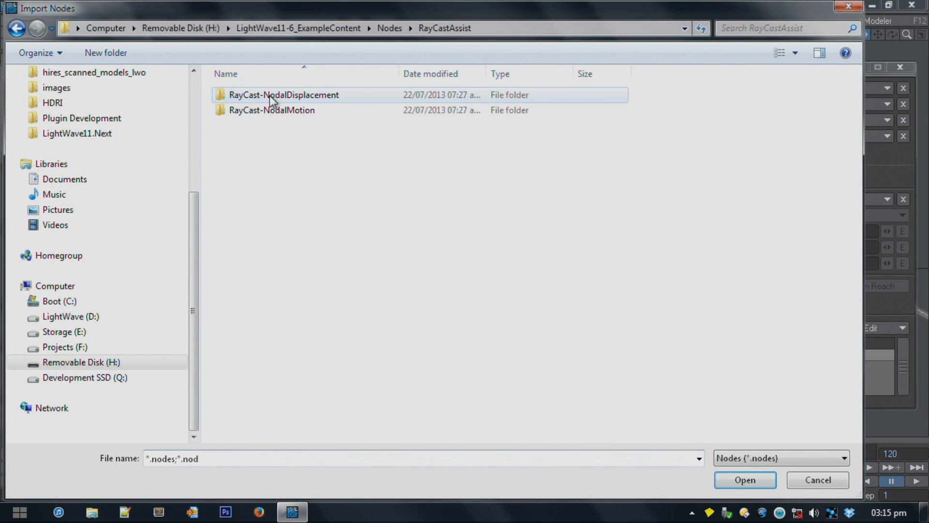
double_click(287, 111)
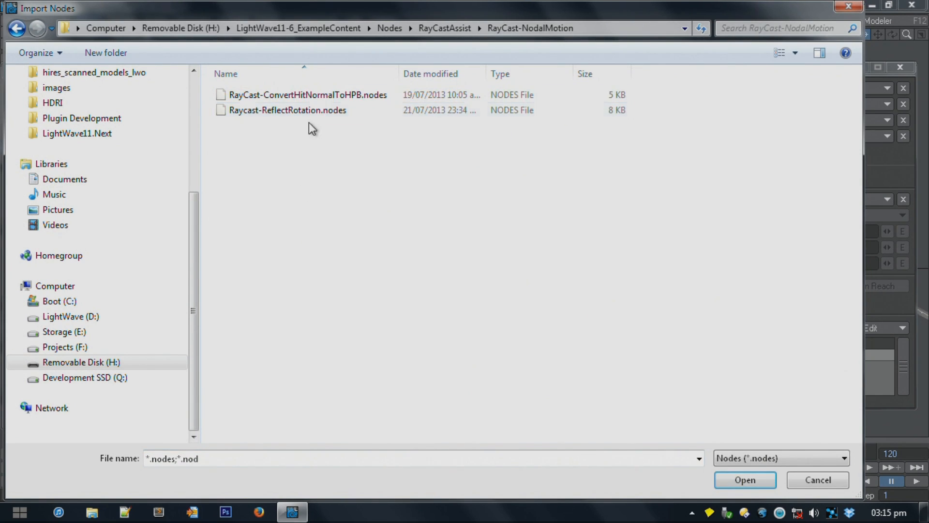
click(366, 99)
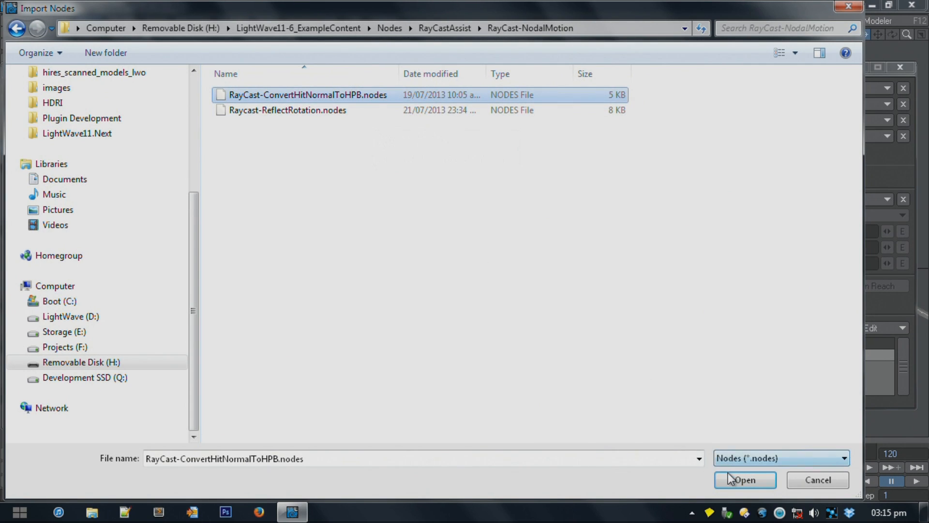
click(740, 480)
drag(288, 268, 274, 236)
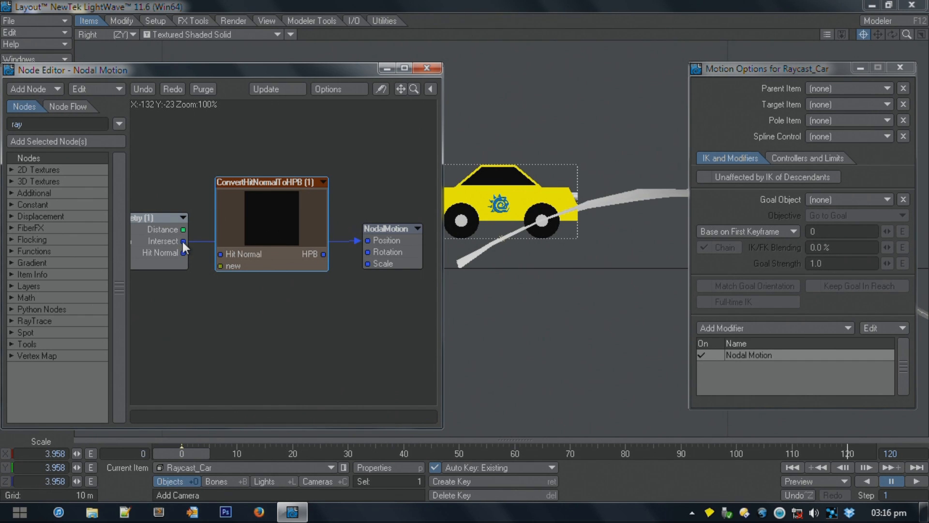
drag(225, 233, 254, 225)
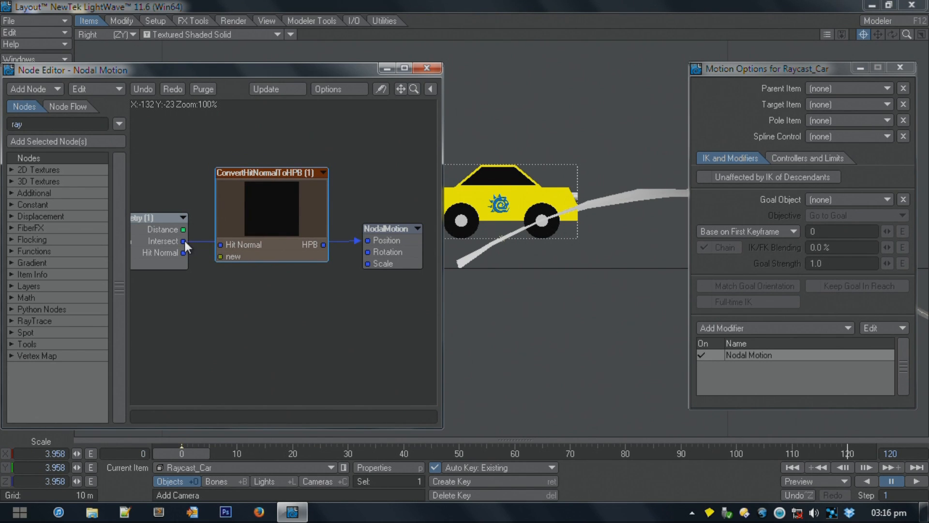
mouse_move(271, 226)
mouse_down()
mouse_move(289, 225)
mouse_move(291, 236)
mouse_move(273, 244)
mouse_up()
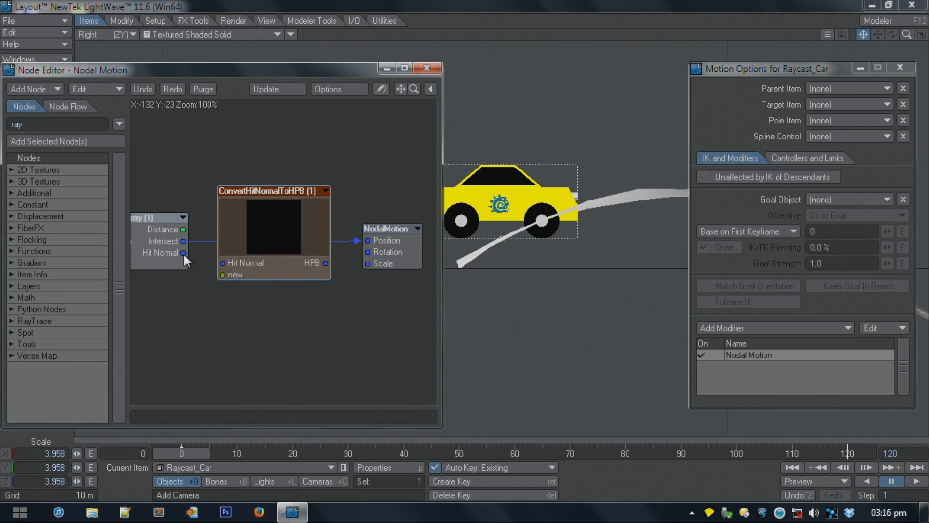
Step: Connect Ray Cast Geometry's Hit Normal to the ConvertHitNormalToHPB compound, connect its HPB to NodalMotion's Rotation, and move the compound below the Position link
alt+drag(219, 310, 278, 317)
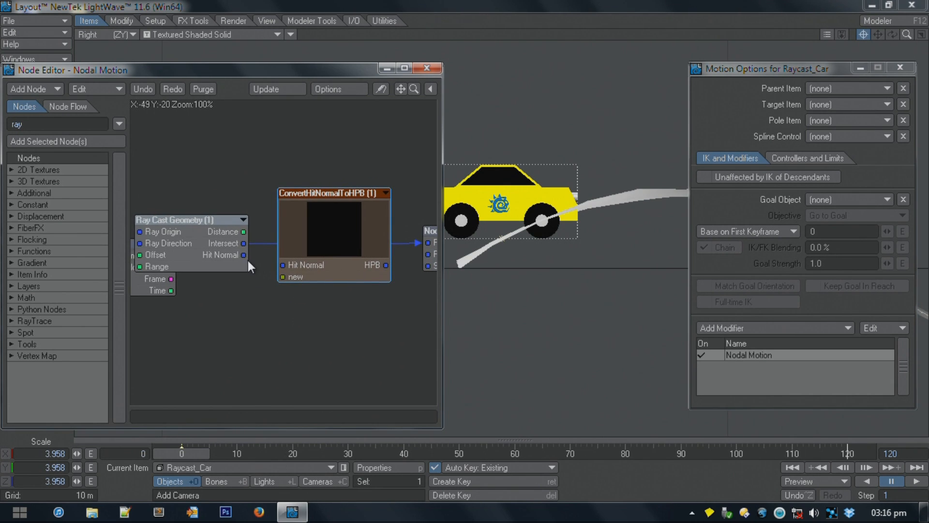
drag(243, 255, 282, 265)
alt+drag(376, 342, 290, 328)
drag(264, 264, 306, 252)
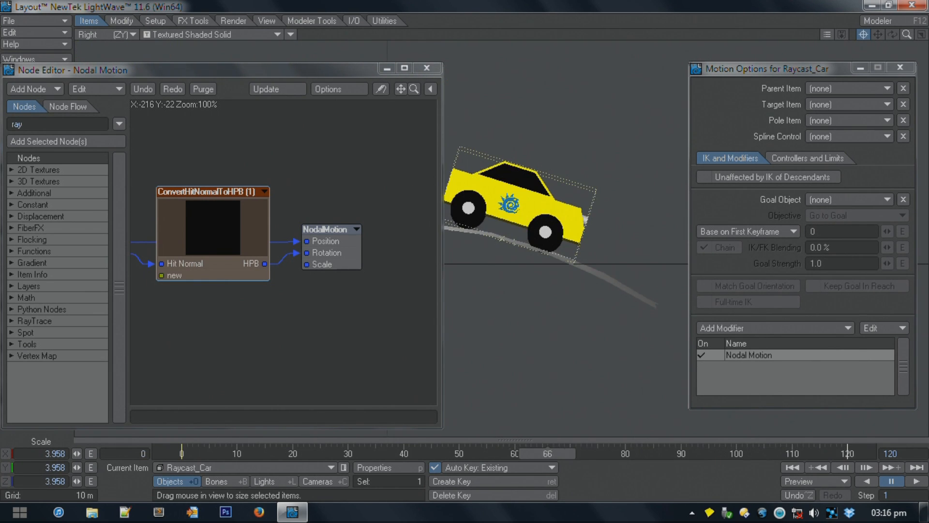
drag(225, 220, 228, 311)
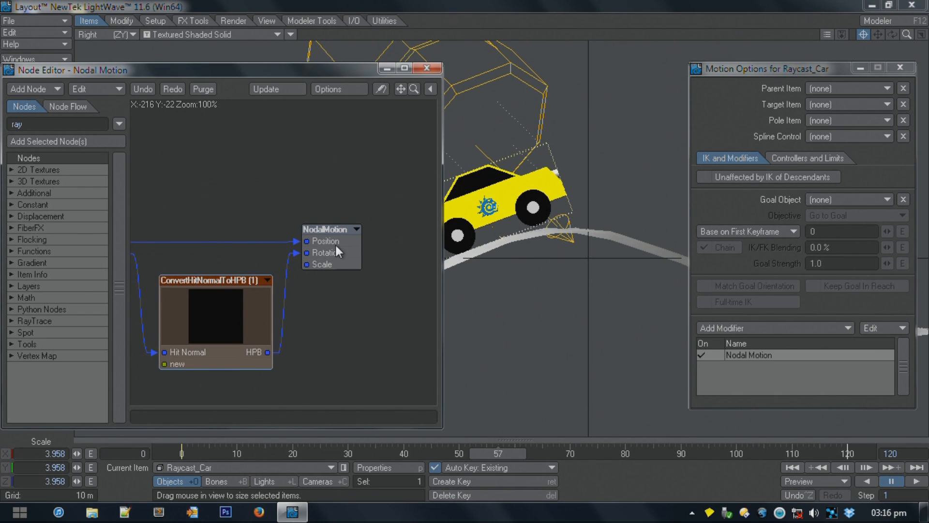
Step: Enlarge the node editor window and separate the overlapping Input and Ray Cast Geometry nodes so the whole network is readable
drag(336, 308, 376, 282)
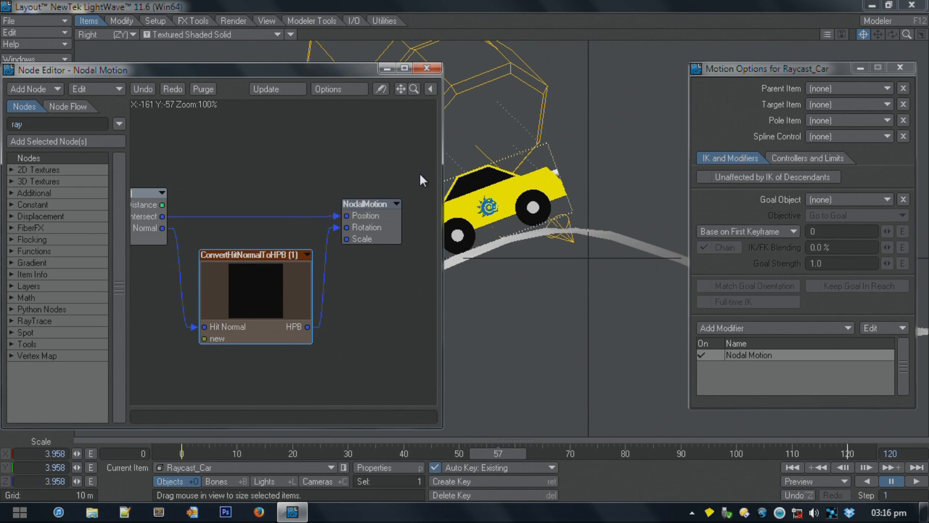
drag(441, 429, 734, 442)
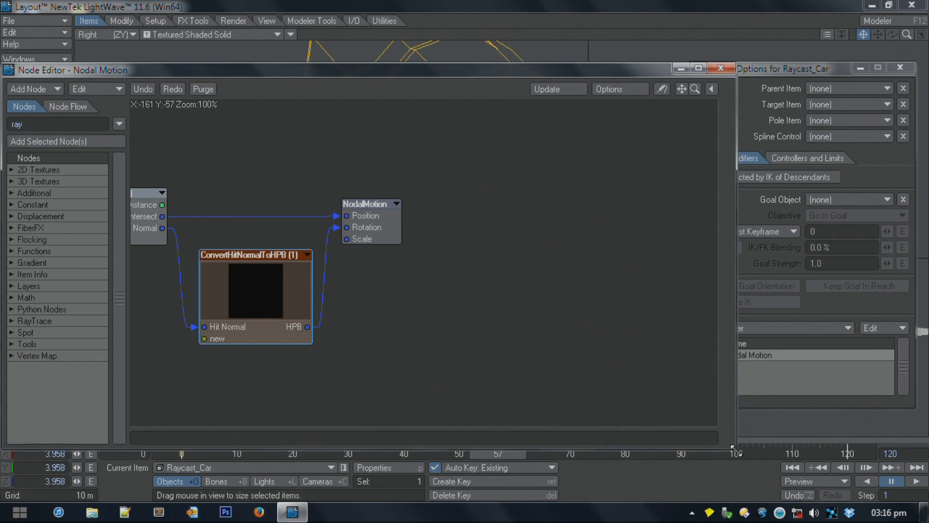
drag(457, 289, 615, 280)
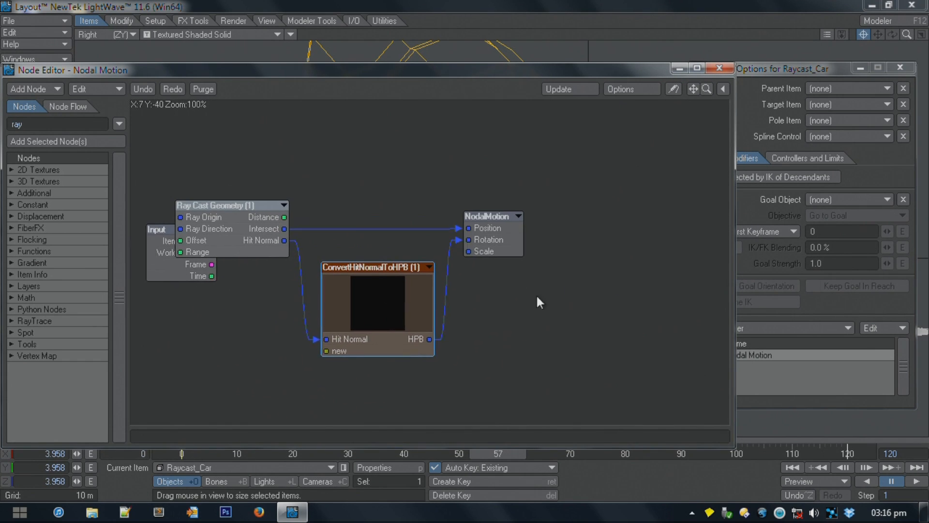
drag(594, 353, 395, 221)
click(395, 224)
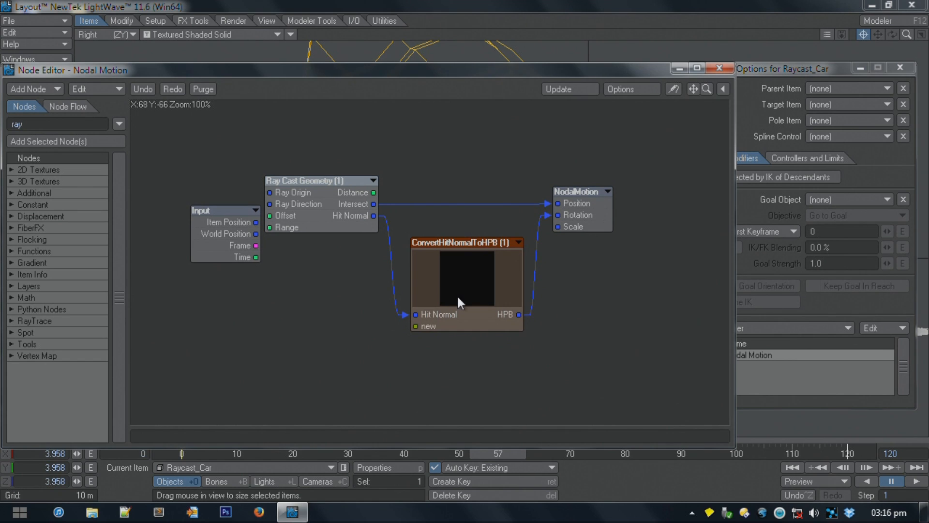
Step: Examine the nodes inside the ConvertHitNormalToHPB compound from Input to Output, return to the main network, and view the node import and export commands
double_click(470, 268)
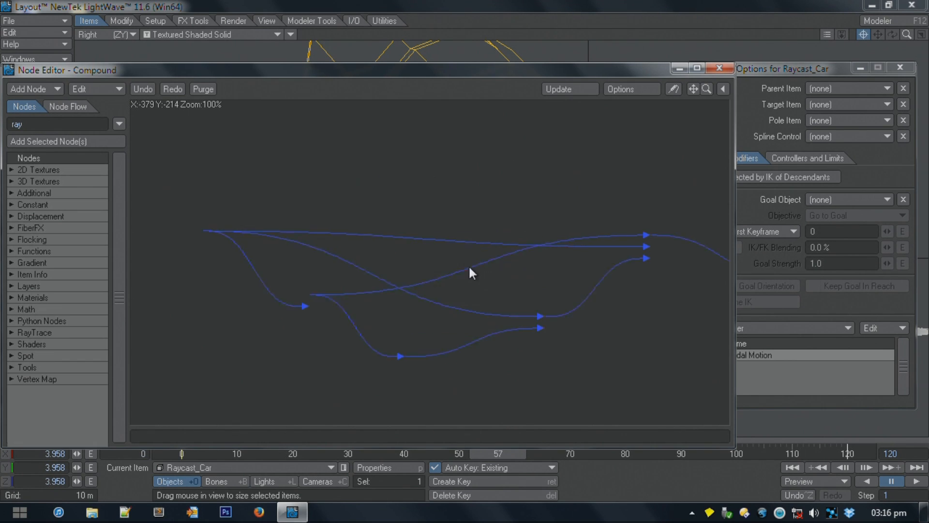
alt+drag(636, 312, 508, 306)
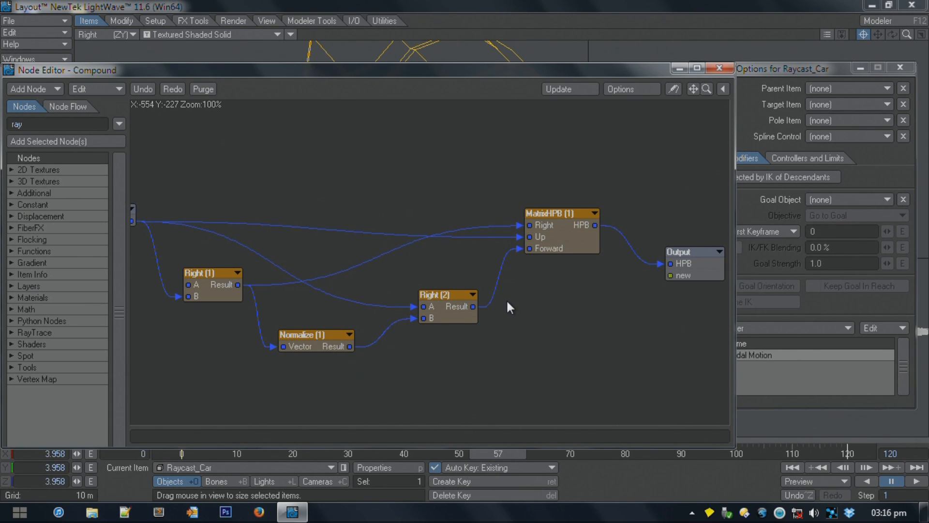
drag(496, 378, 555, 332)
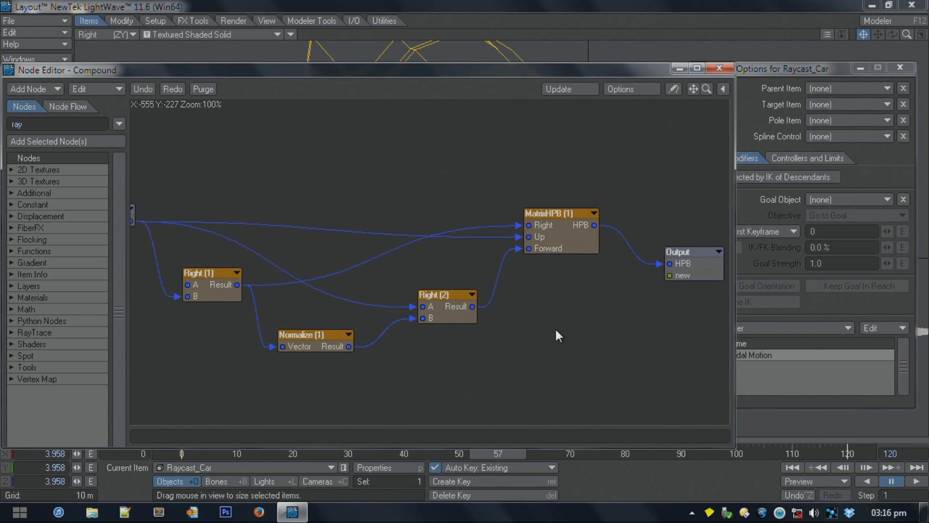
drag(441, 360, 479, 356)
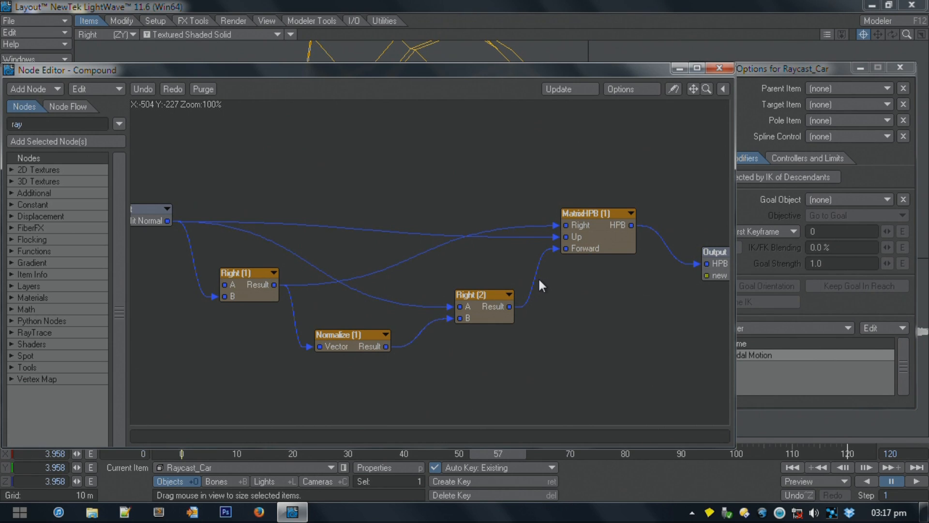
drag(654, 350, 548, 342)
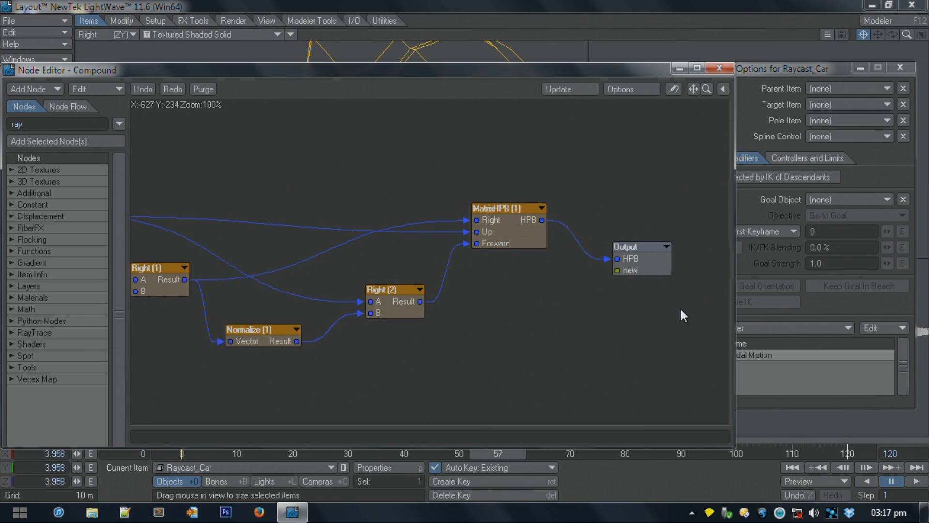
alt+drag(505, 361, 787, 387)
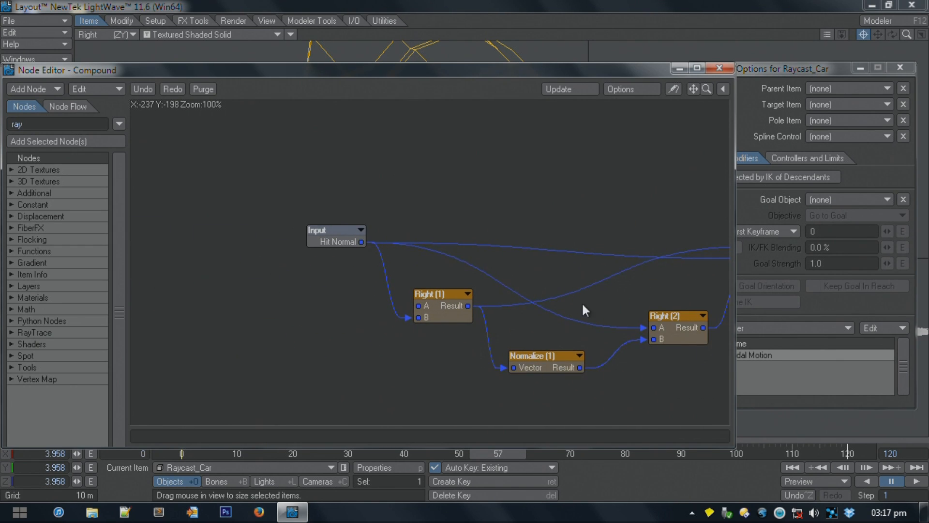
double_click(337, 234)
double_click(495, 286)
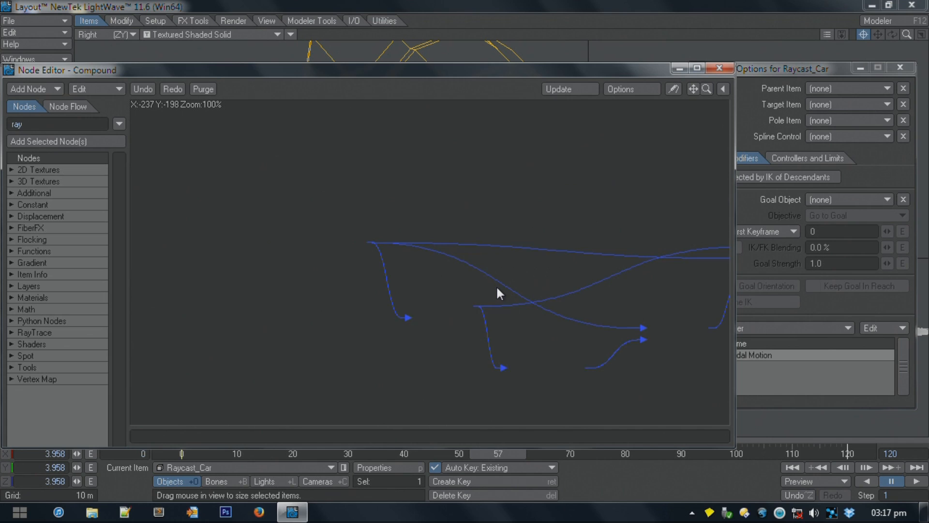
alt+drag(640, 308, 498, 258)
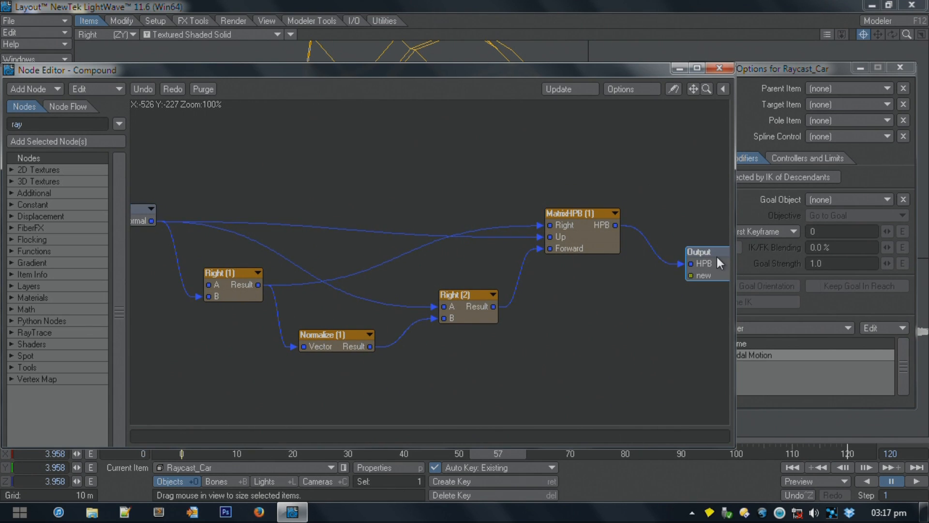
double_click(704, 270)
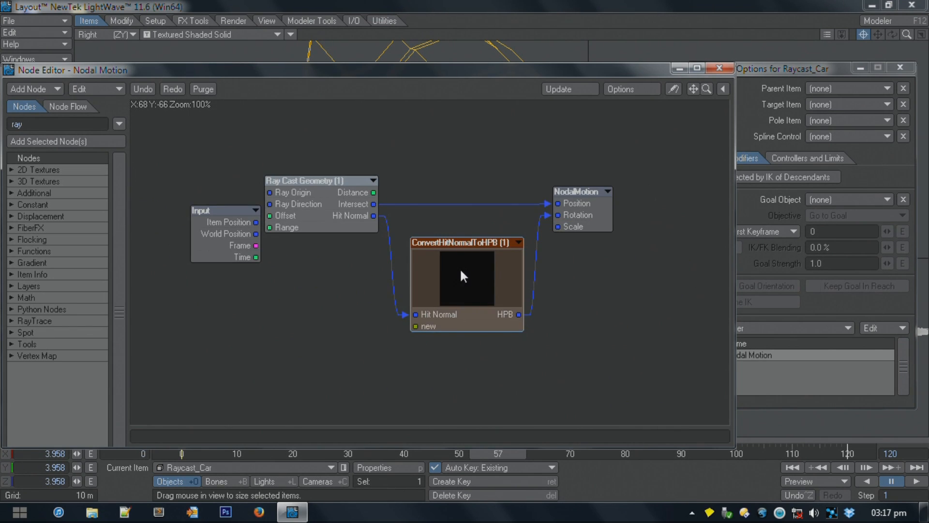
double_click(460, 272)
double_click(715, 263)
drag(395, 336, 424, 333)
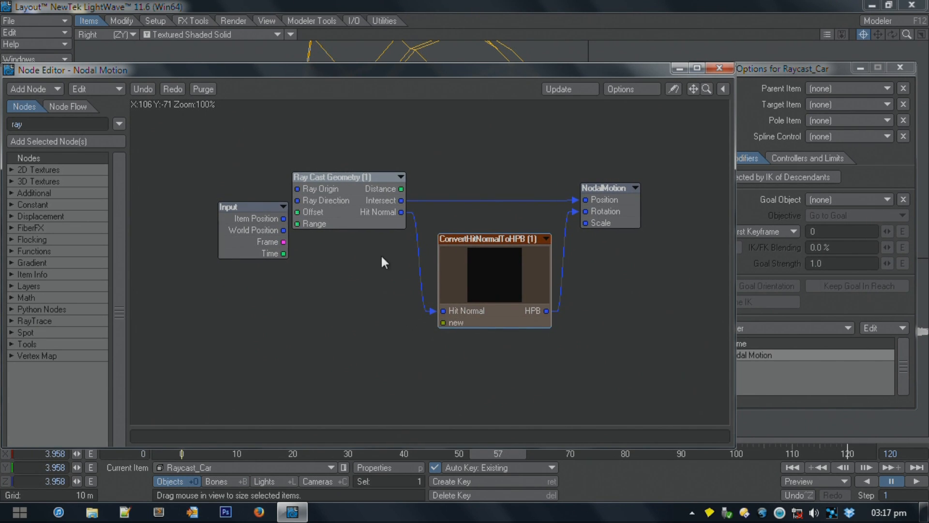
click(104, 88)
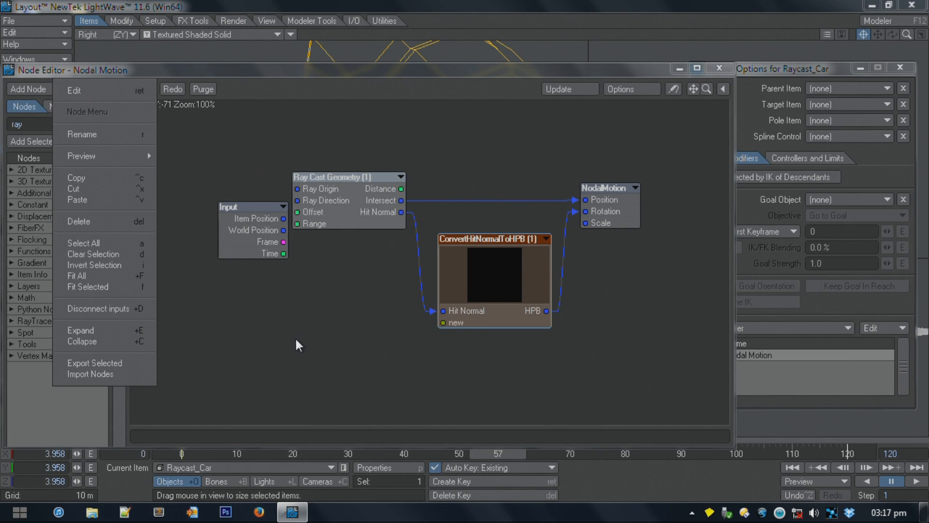
click(359, 327)
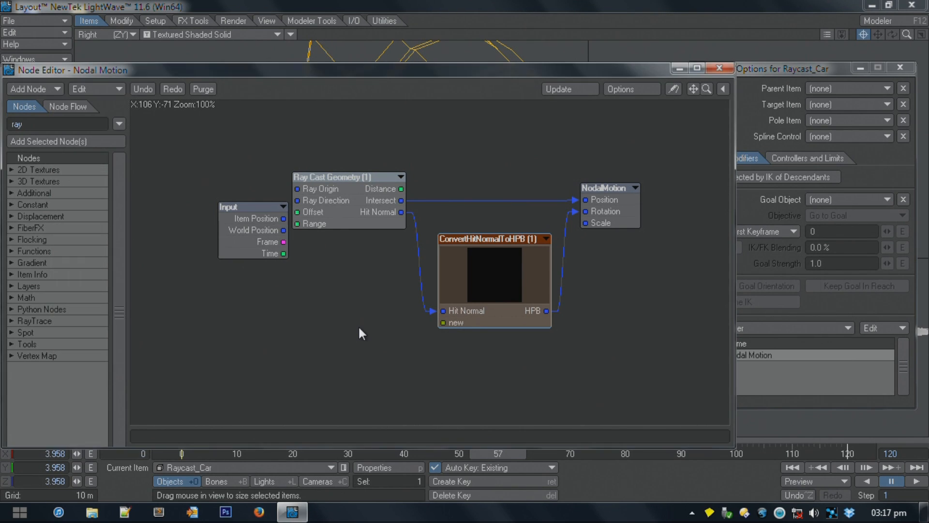
Step: Spread the Input and Ray Cast Geometry nodes apart and shift the ConvertHitNormalToHPB compound slightly closer to them
drag(266, 225, 184, 237)
drag(322, 201, 301, 202)
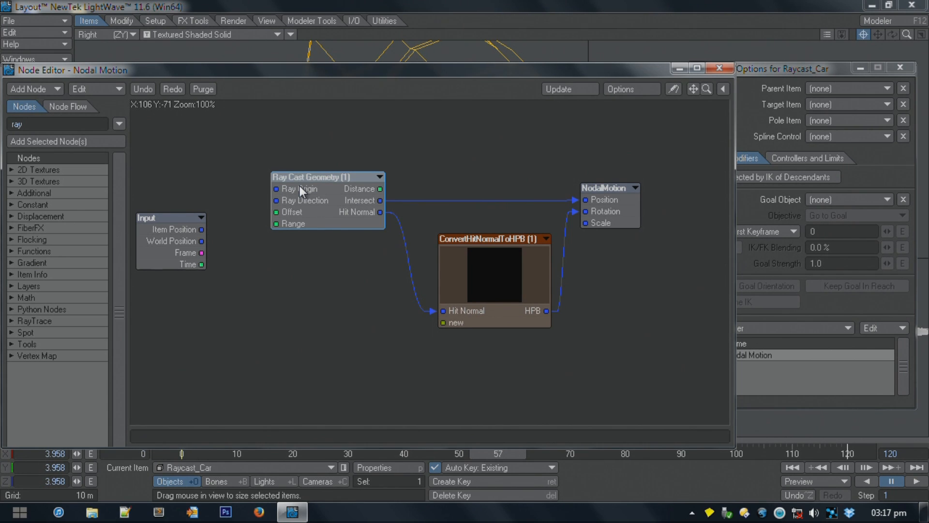
mouse_move(509, 264)
mouse_down()
mouse_move(478, 256)
mouse_move(494, 258)
mouse_up()
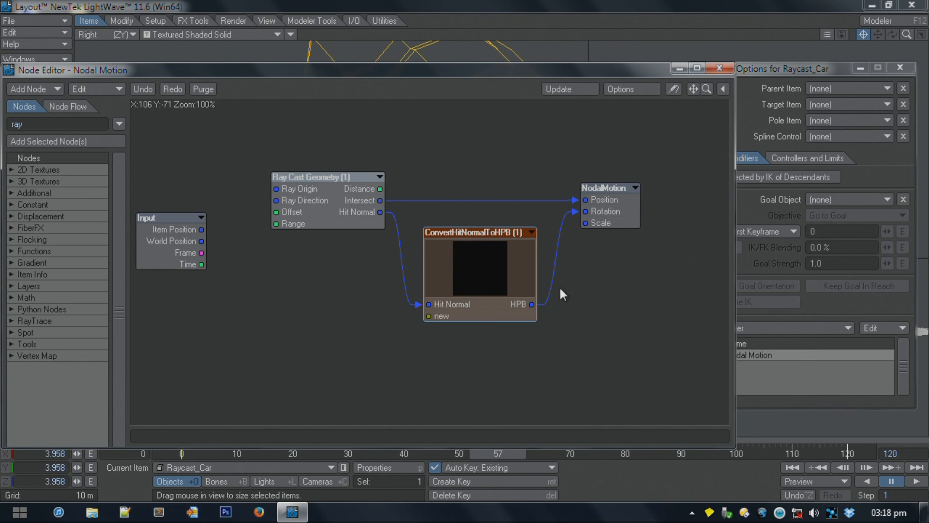
Step: Close the node editor and scrub the timeline back to frame 0 in the Perspective view to check how the car tilts along the track
click(719, 68)
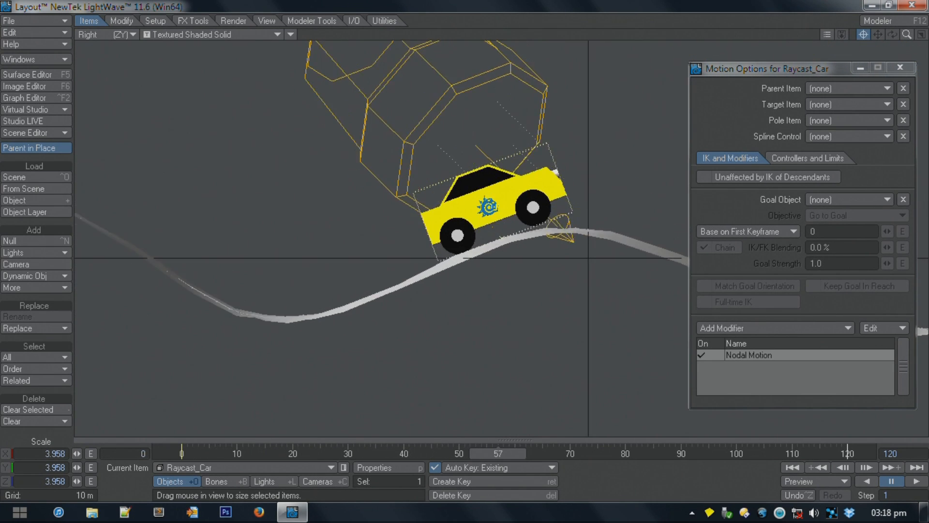
key(4)
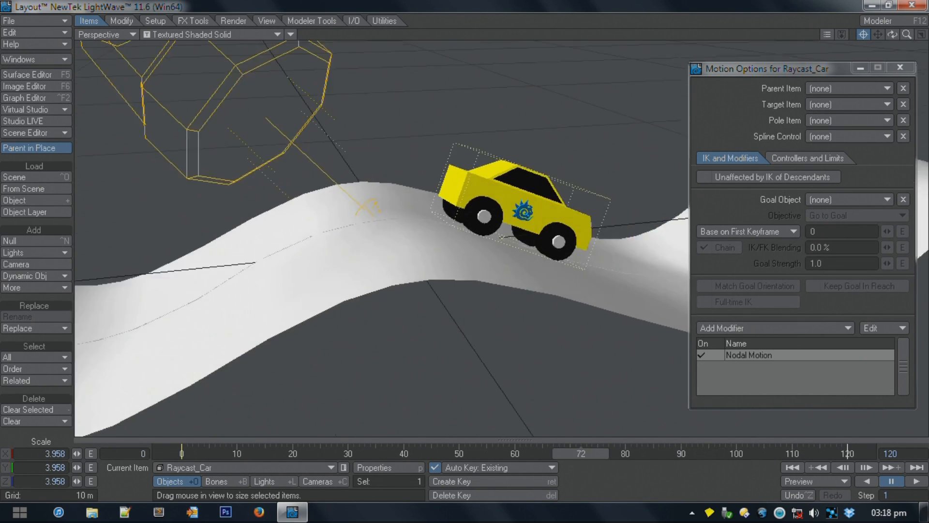
drag(359, 453, 182, 453)
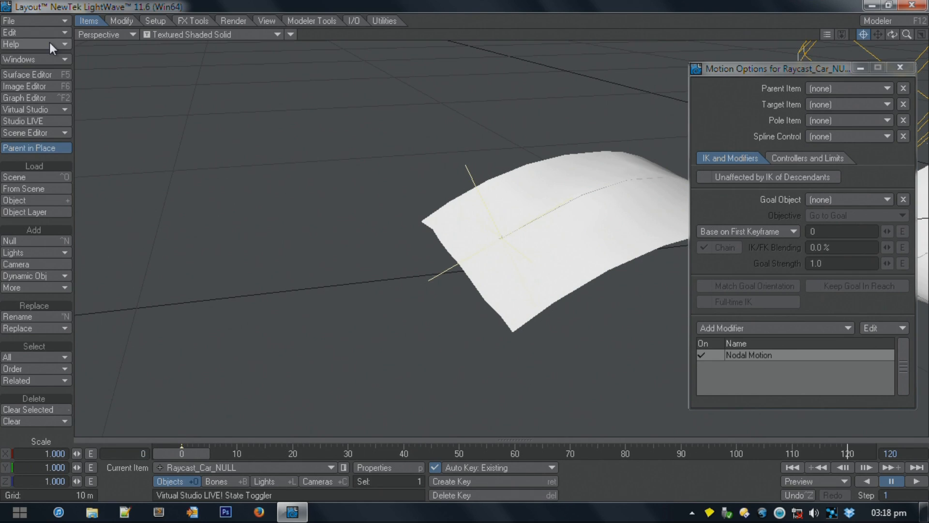
Step: Load the Raycast_Car.lwo object from the Raycast objects folder into the scene
click(48, 20)
mouse_move(85, 19)
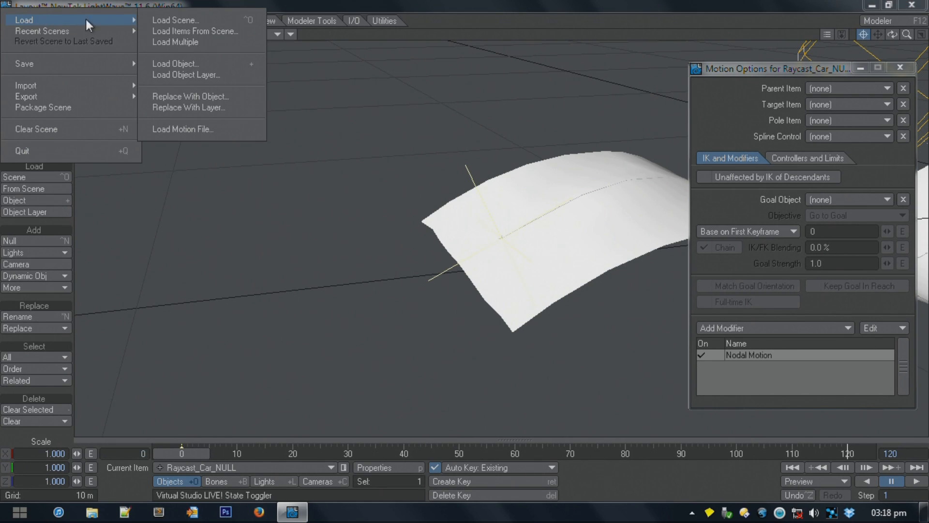
click(191, 64)
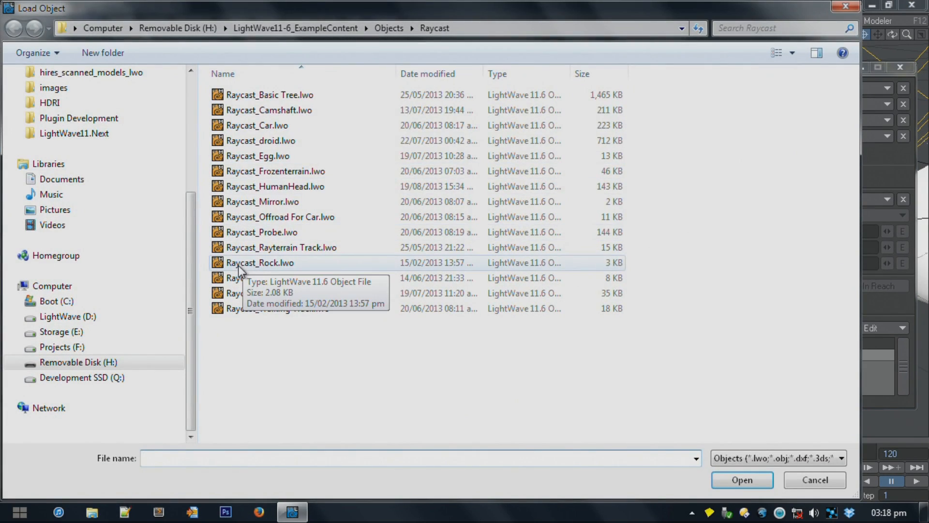
double_click(272, 126)
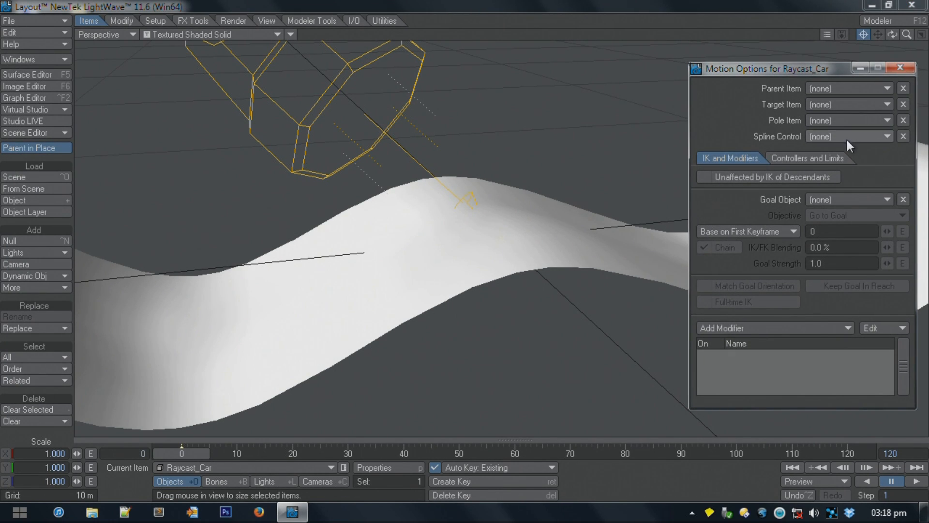
Step: Parent Raycast_Car to Raycast_Car_NULL and close its motion options, with the timeline at frame 0
click(847, 86)
click(857, 96)
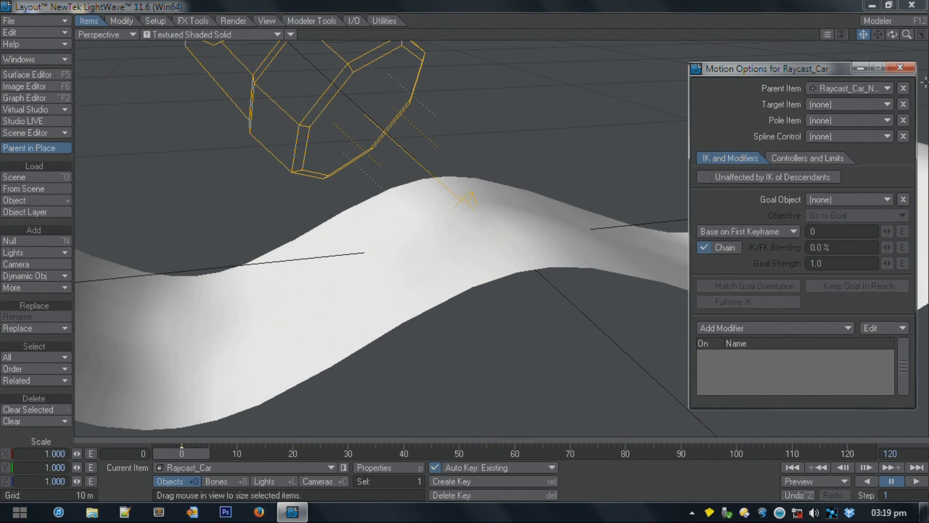
click(900, 67)
mouse_move(179, 446)
mouse_down()
mouse_move(311, 453)
mouse_move(182, 453)
mouse_up()
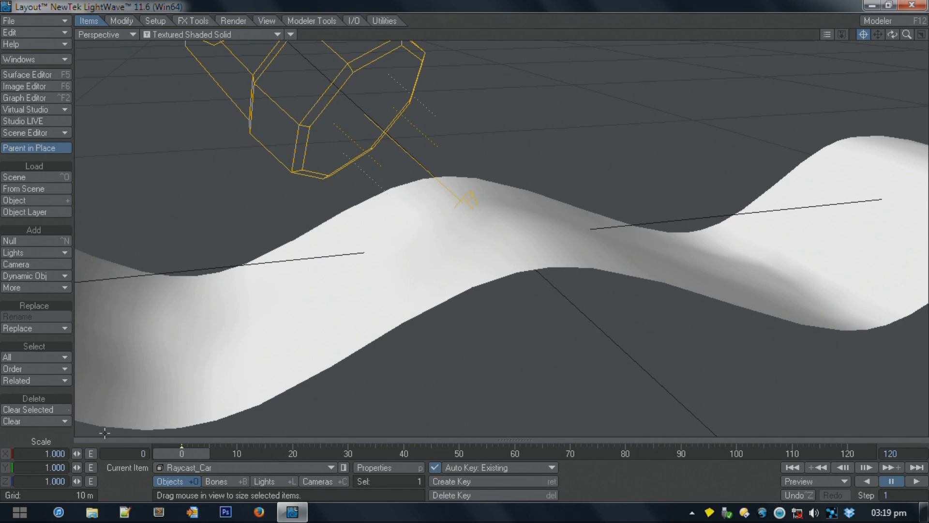
Step: Set the position of Raycast_Car to 0 m on X, Y and Z
key(t)
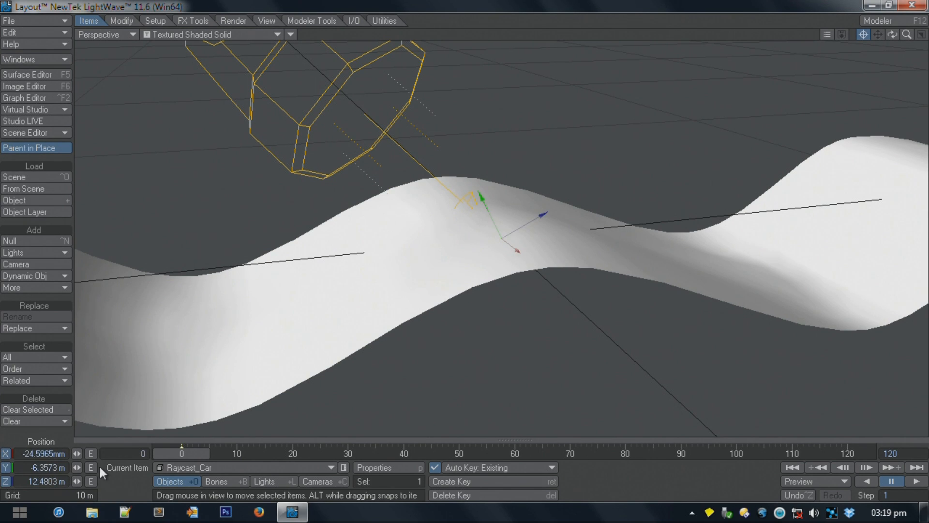
click(20, 453)
text(0)
key(Tab)
text(0)
key(Tab)
text(0)
key(Return)
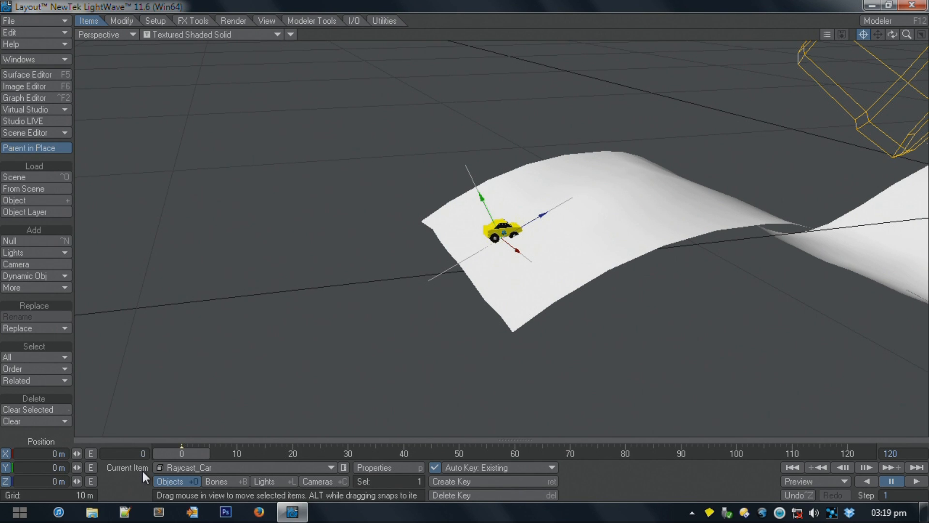
Step: Set the rotation of Raycast_Car to 0° for heading, pitch and bank
key(y)
click(32, 463)
text(0)
key(Tab)
text(0)
key(Return)
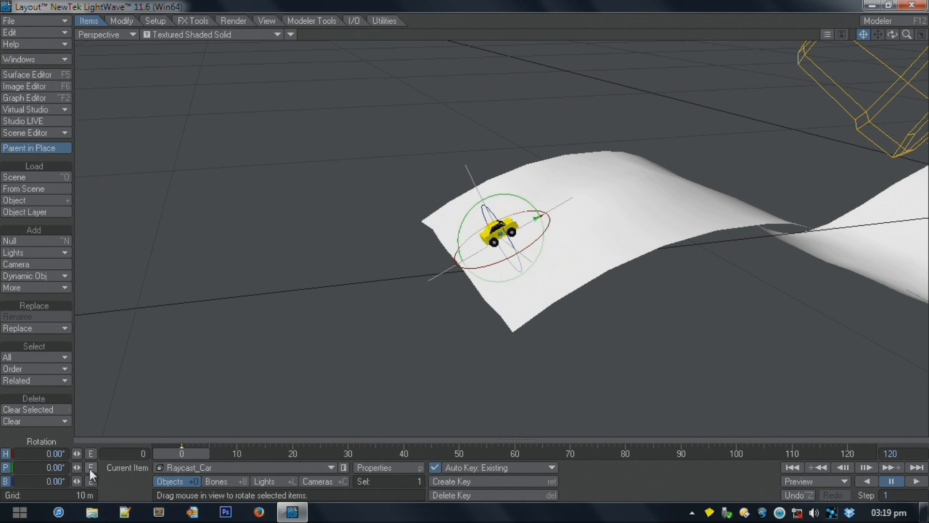
Step: Scale Raycast_Car to 3 on X, Y and Z
key(h)
click(38, 451)
text(3)
key(Tab)
text(3)
key(Tab)
text(3)
key(Return)
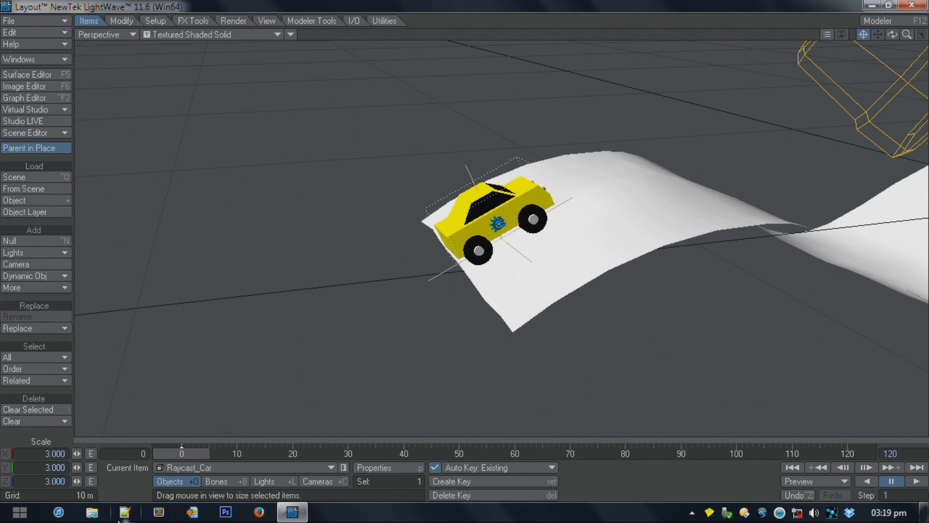
Step: Key the car's current pose at frame 60, and at frame 68 key it raised 1.35 m and rotated to about 33.3° heading, -52.3° pitch
drag(179, 453, 514, 453)
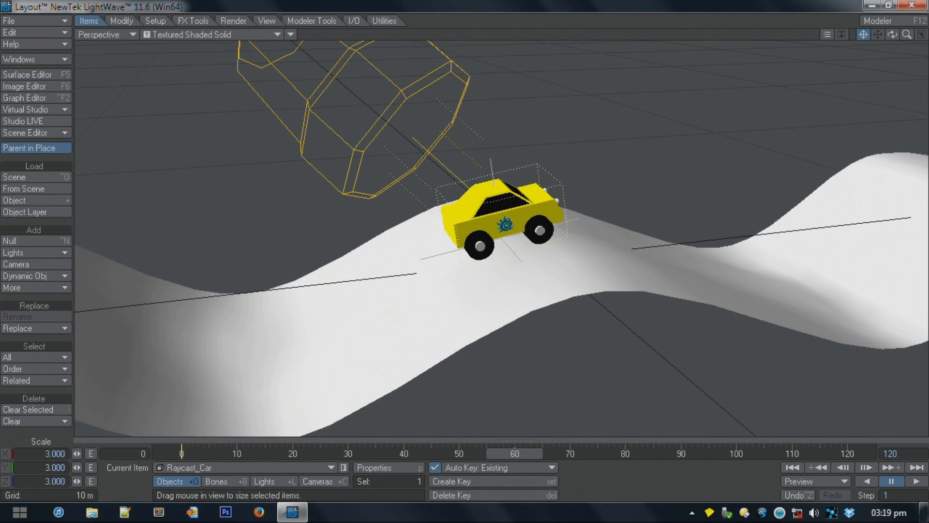
key(t)
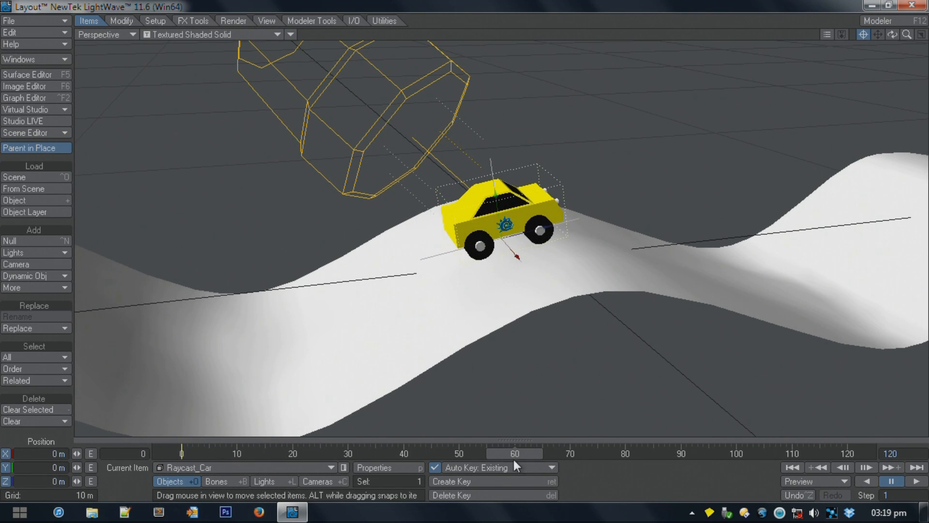
drag(521, 451, 559, 453)
key(y)
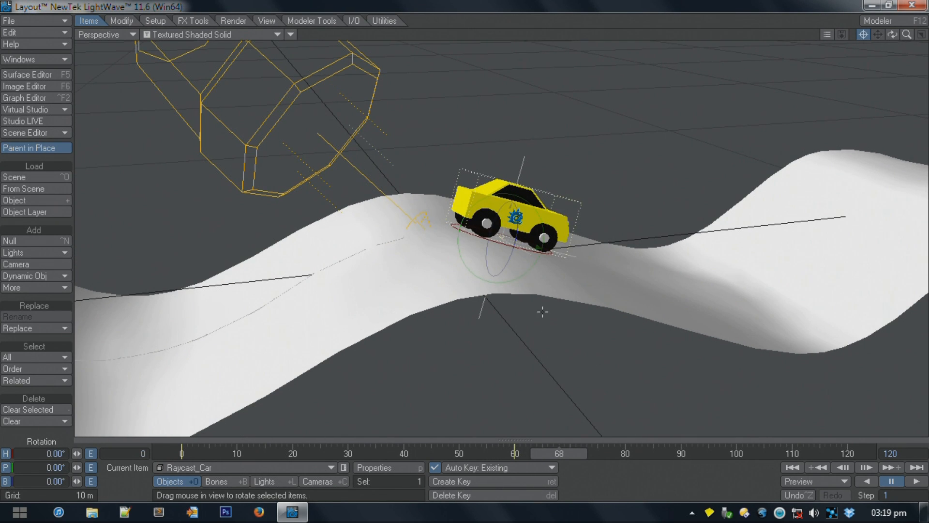
key(t)
right_drag(542, 337, 543, 318)
key(y)
drag(543, 318, 591, 86)
mouse_move(592, 138)
mouse_down()
mouse_move(702, 44)
mouse_move(761, 37)
mouse_up()
key(Return)
key(Return)
Step: At frame 87, set the car's Y position to 0 m
drag(575, 450, 680, 451)
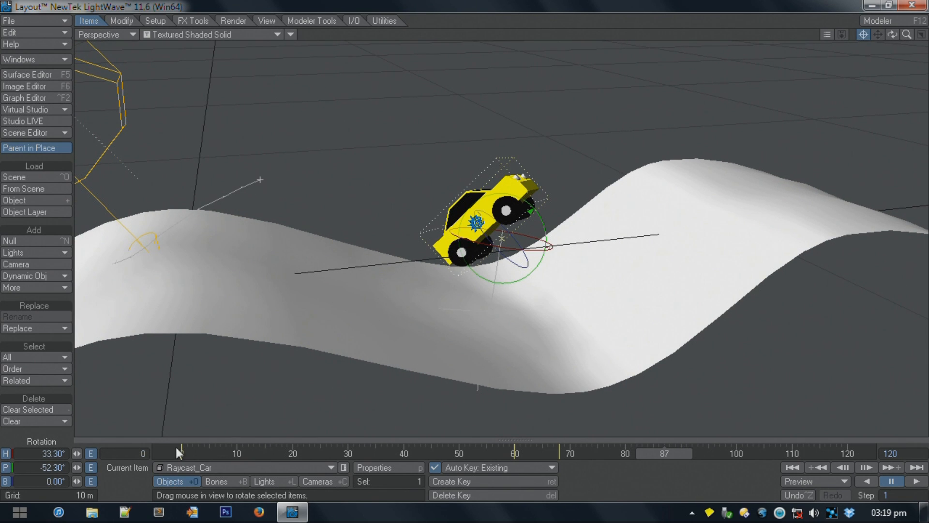
key(t)
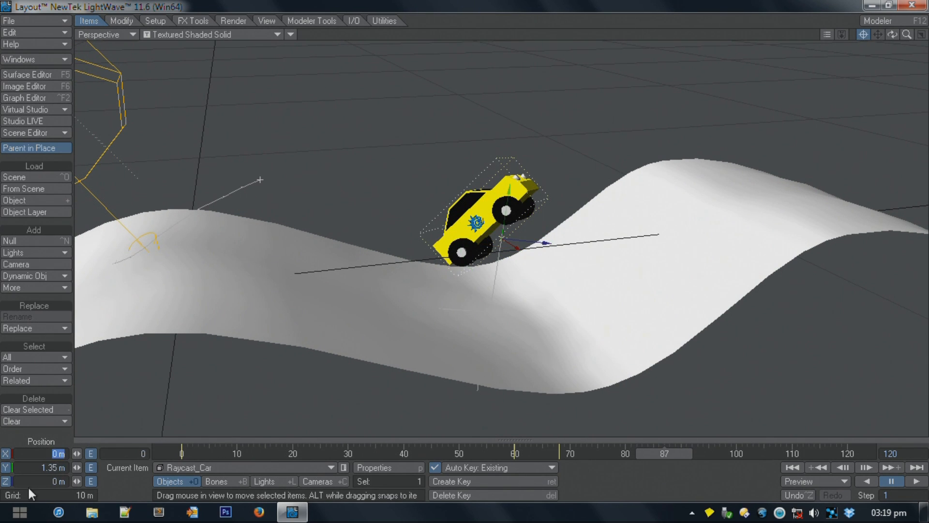
click(58, 466)
text(0)
key(Return)
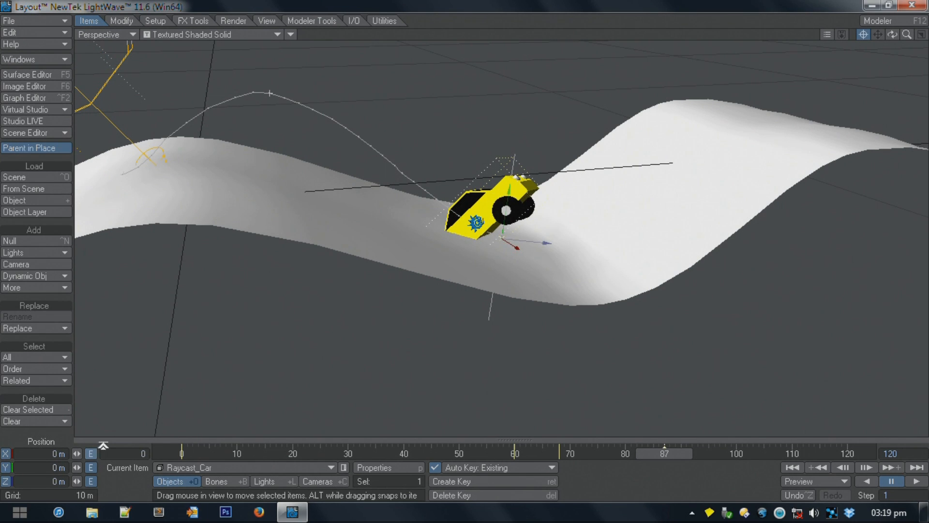
Step: Set the car's heading, pitch and bank to 0° at frame 87
key(y)
click(49, 454)
text(0)
key(Tab)
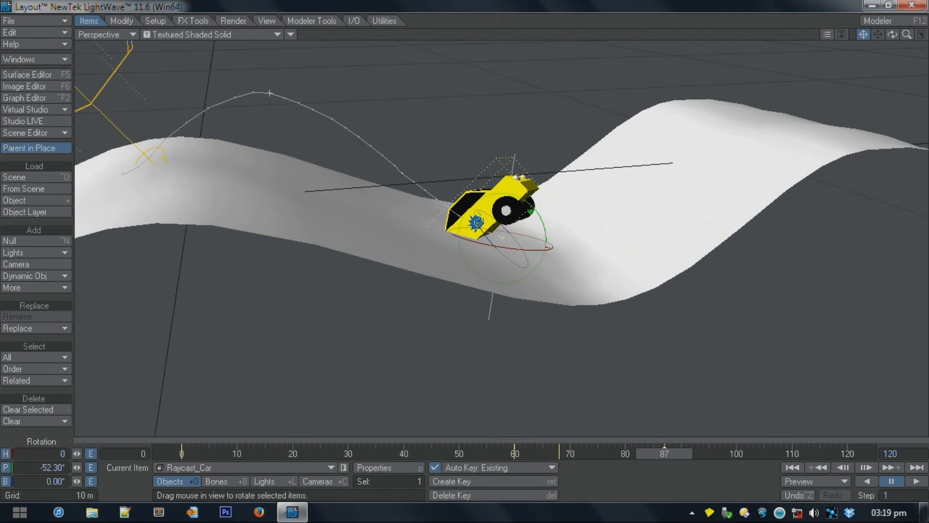
text(0)
key(Tab)
text(0)
key(Return)
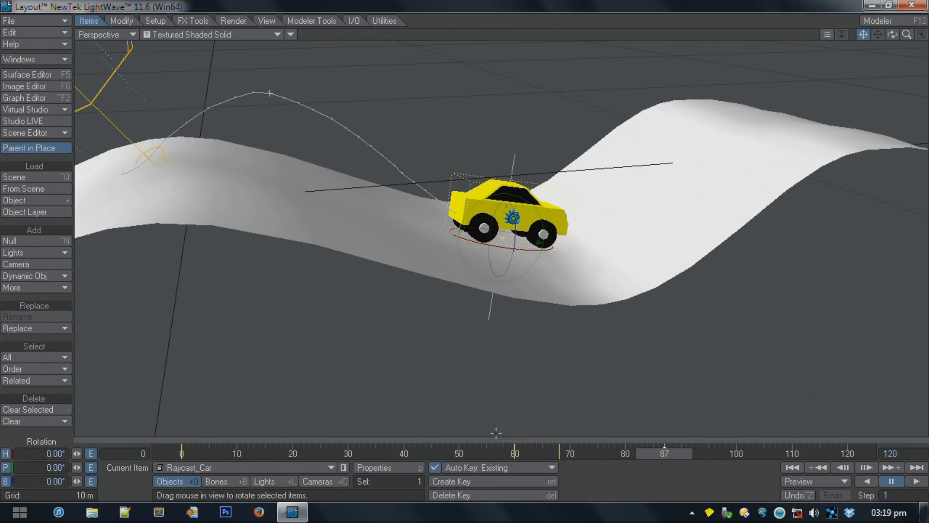
Step: Examine how the car sits on the track around frame 41 in the Right view, with Raycast_Car_NULL selected
drag(663, 453, 408, 453)
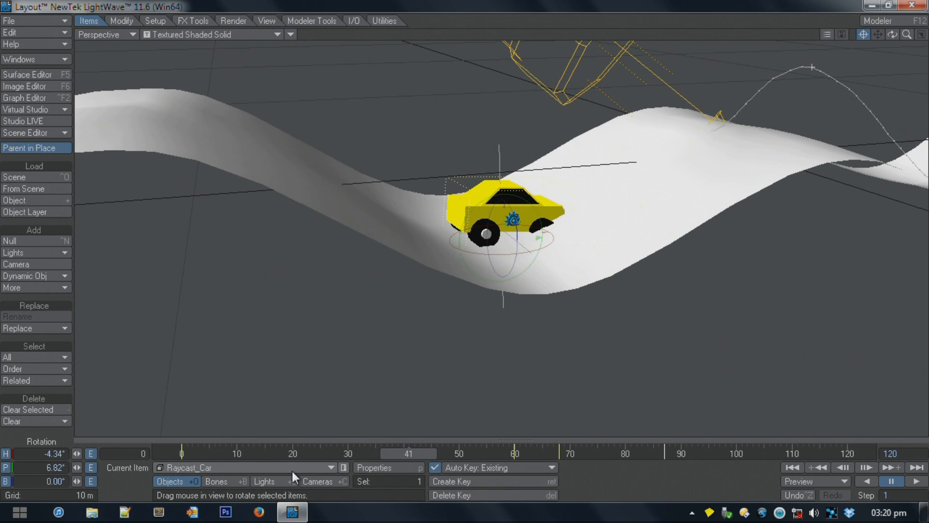
key(5)
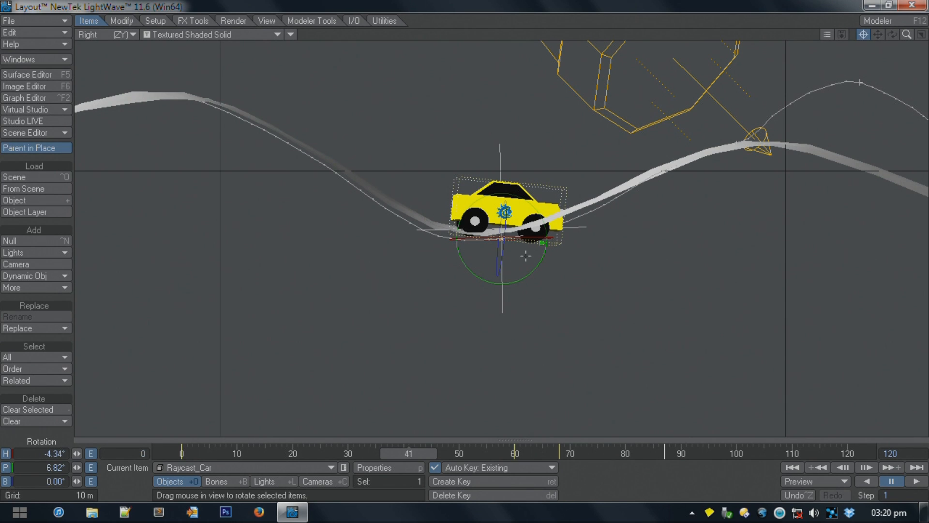
click(198, 467)
click(203, 447)
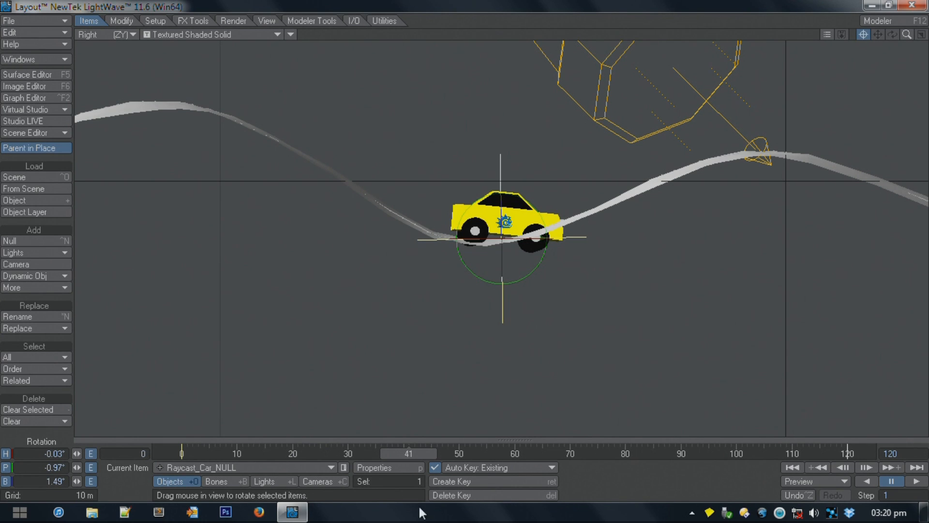
drag(402, 454, 247, 427)
Step: Disable the Nodal Motion modifier in the motion options of Raycast_Car_NULL
click(278, 465)
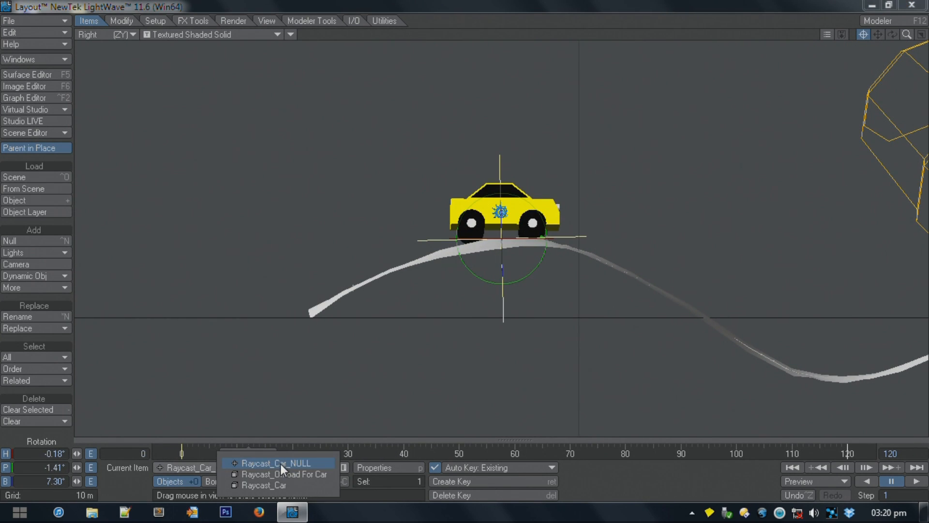
click(290, 460)
key(m)
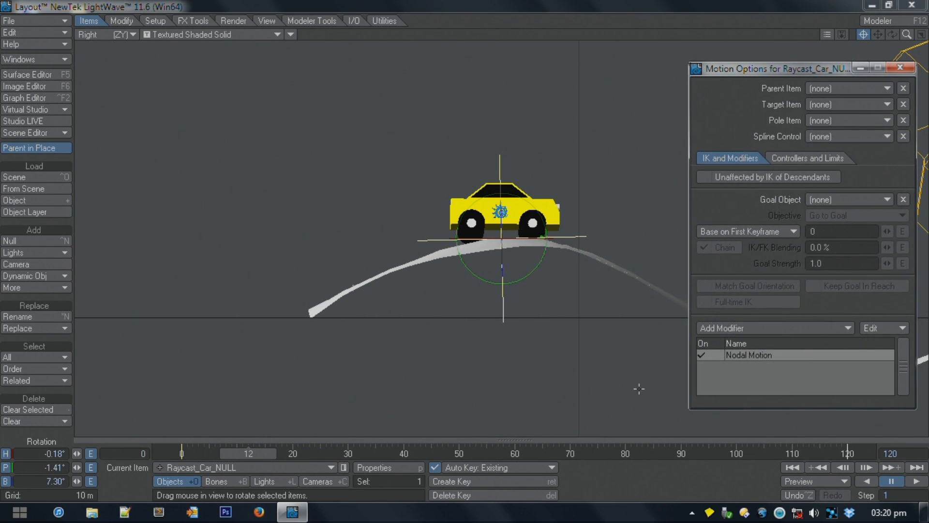
click(702, 355)
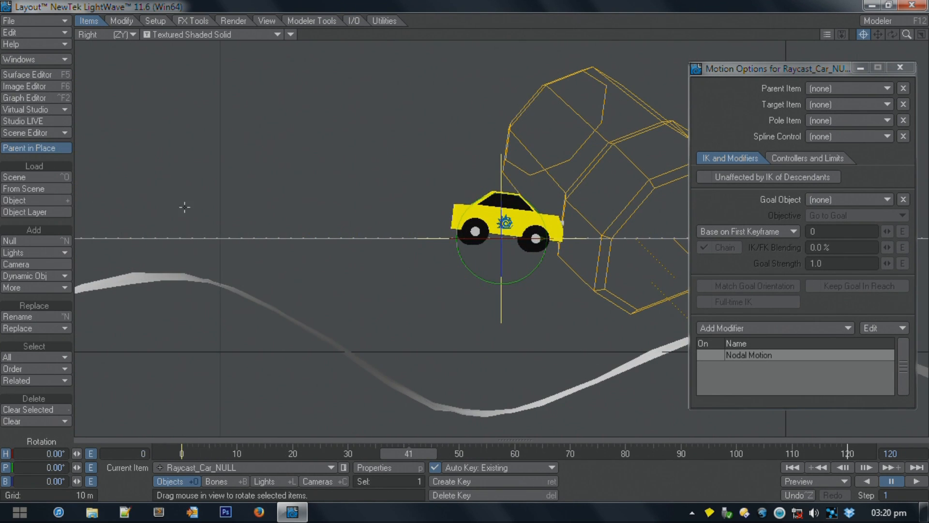
Step: Review all position, rotation and scale curves of Raycast_Car_NULL in the Graph Editor, and close the editor
click(51, 95)
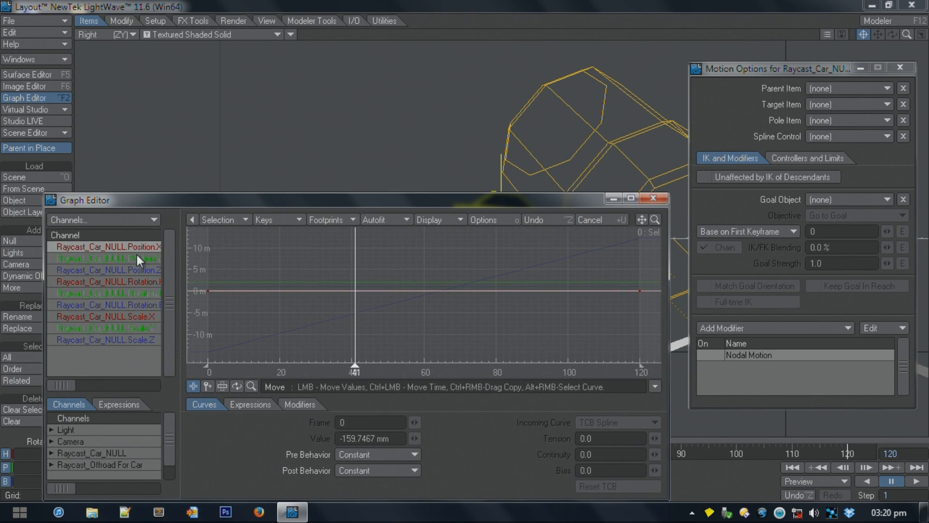
click(132, 257)
click(134, 246)
shift+click(124, 340)
click(390, 220)
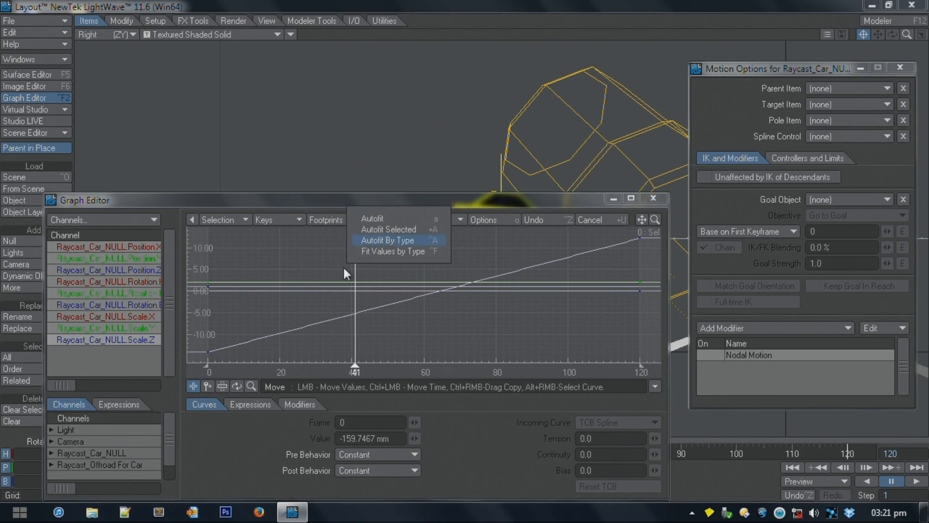
click(237, 345)
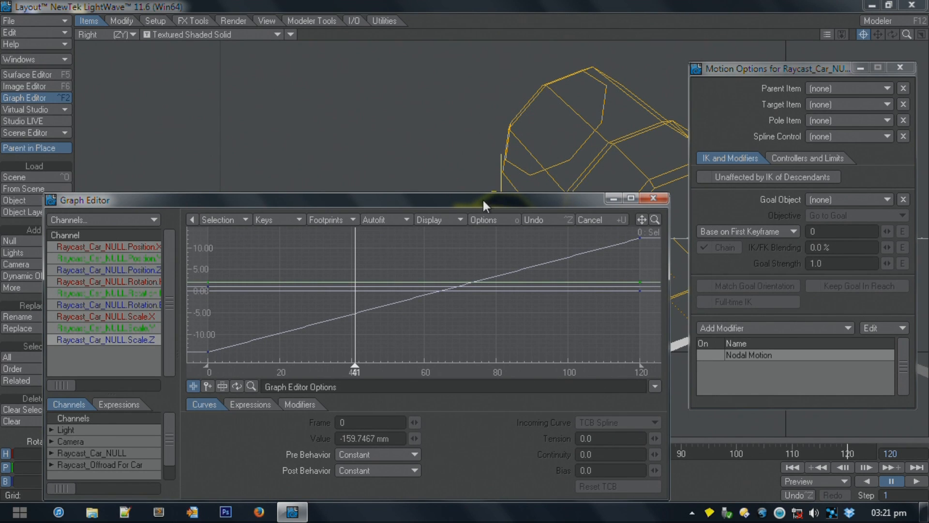
click(657, 199)
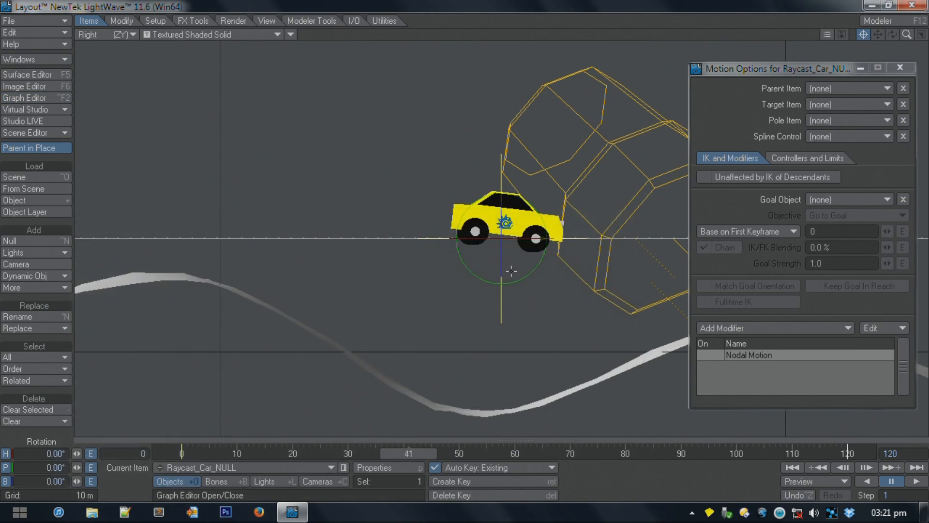
Step: Set Continuity to -1.0 on the frame 60 keys across all Raycast_Car channels in the Graph Editor, and close the editor
click(245, 469)
click(256, 477)
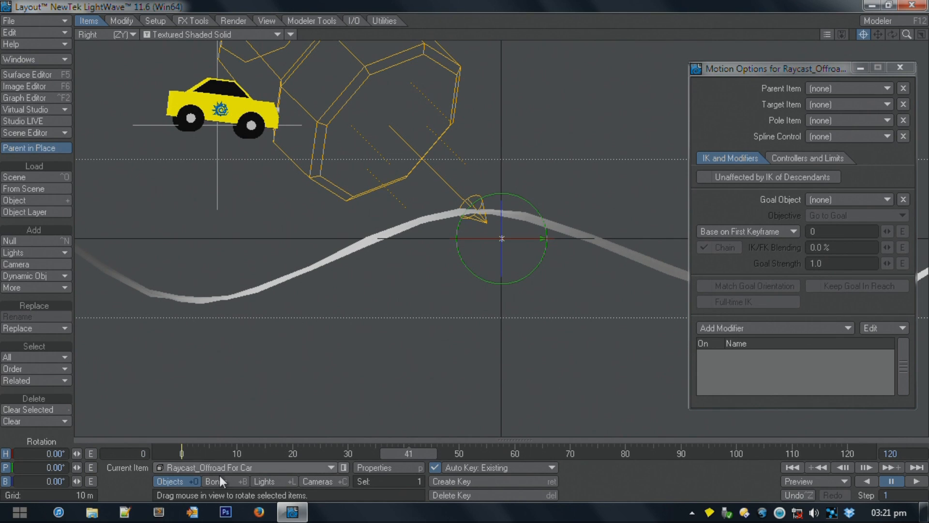
click(230, 470)
click(231, 481)
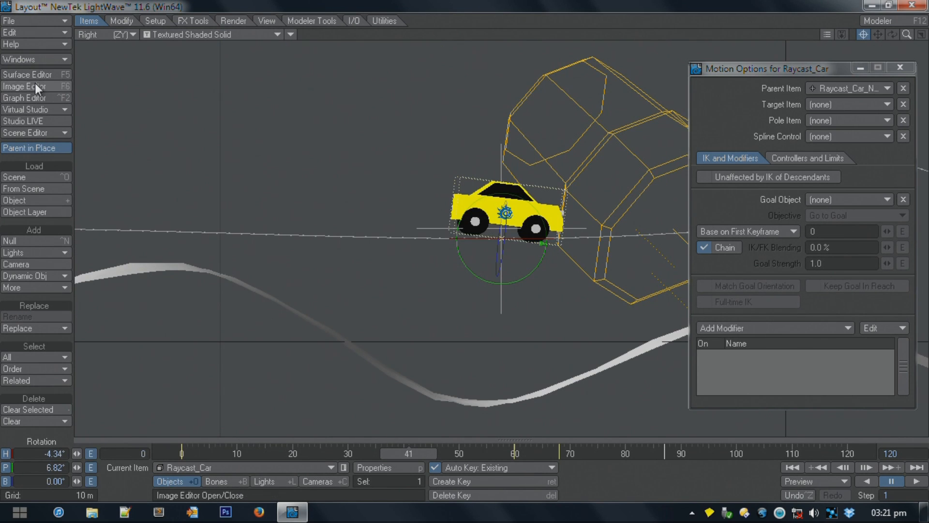
click(31, 94)
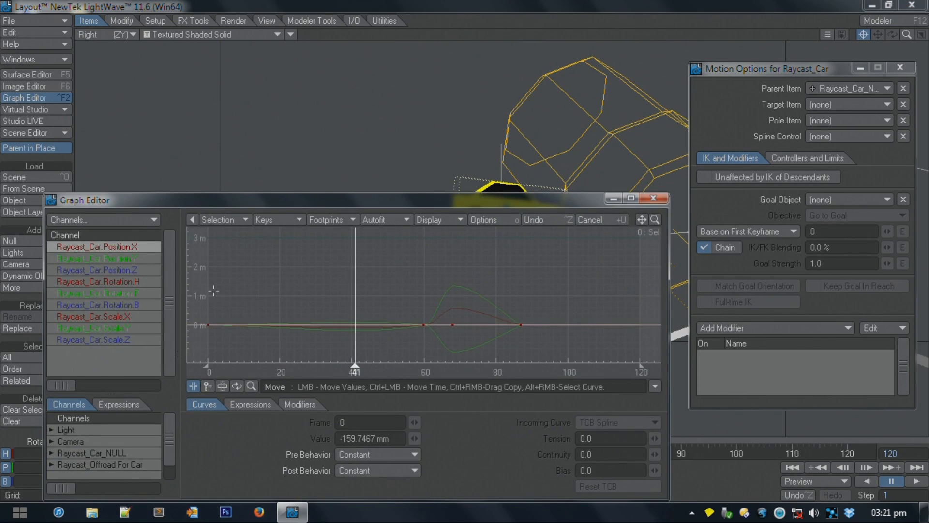
shift+click(95, 340)
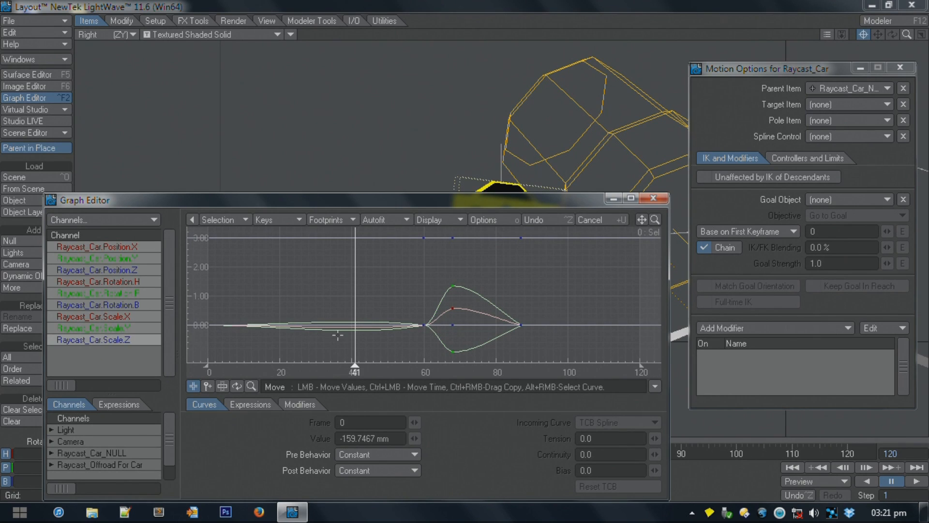
drag(424, 308, 391, 352)
drag(654, 453, 639, 453)
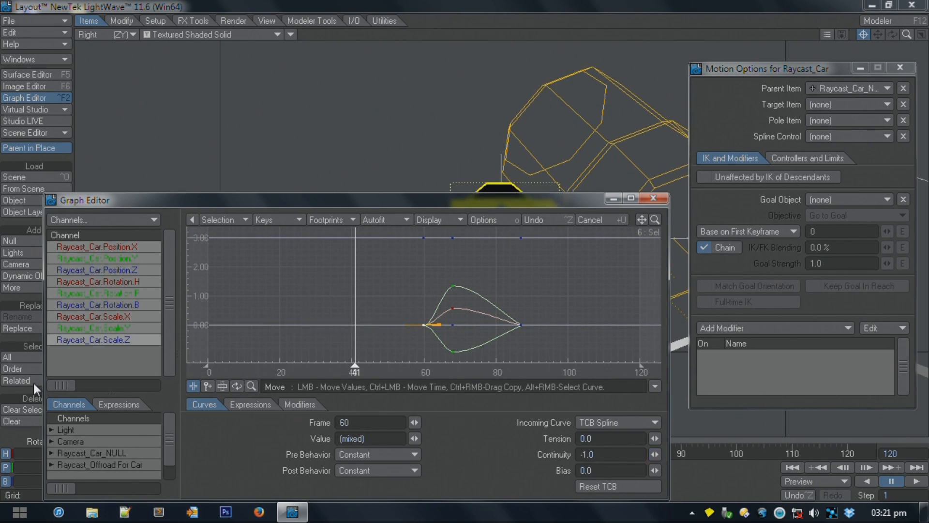
click(658, 197)
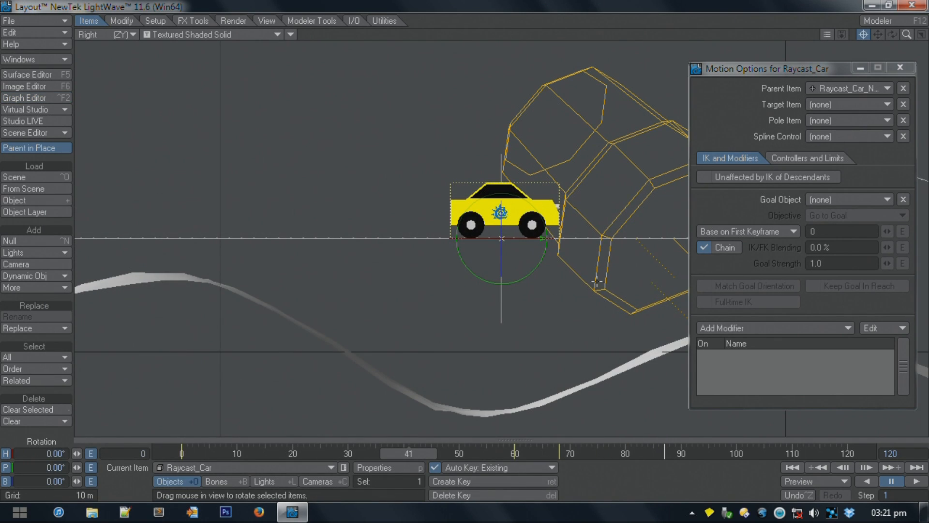
Step: Re-enable the Nodal Motion modifier on Raycast_Car_NULL and go to frame 0
click(264, 468)
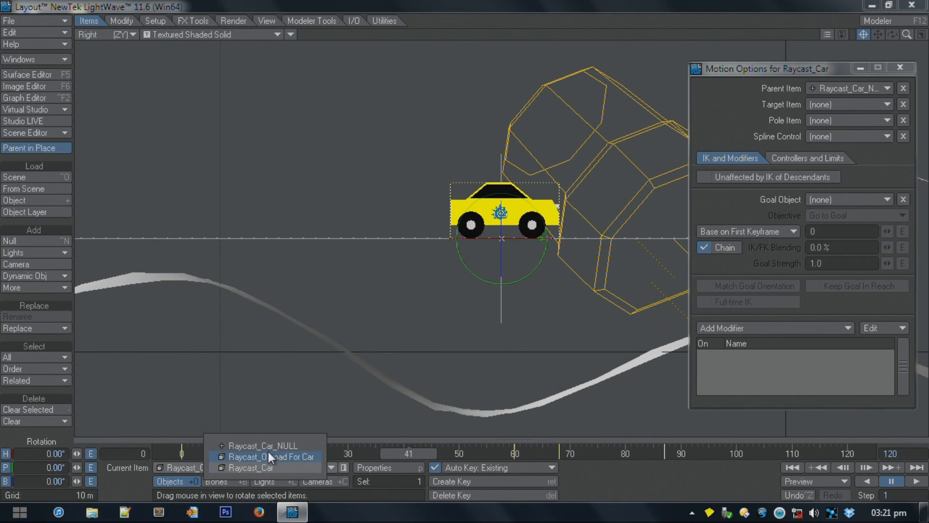
click(268, 445)
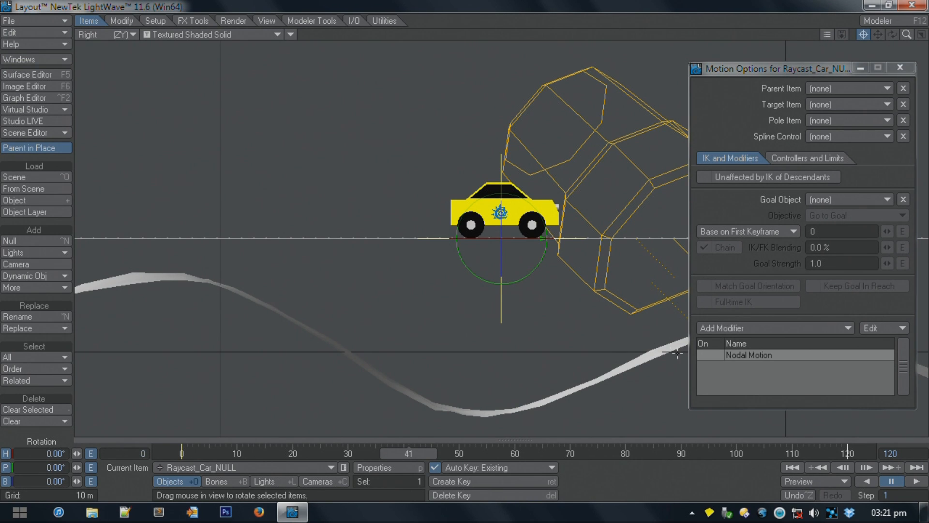
click(702, 355)
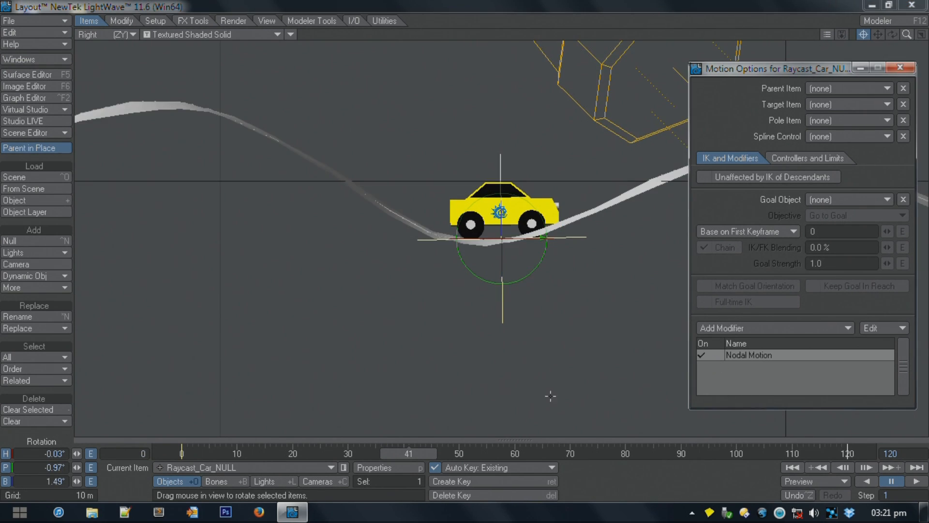
drag(417, 456, 182, 456)
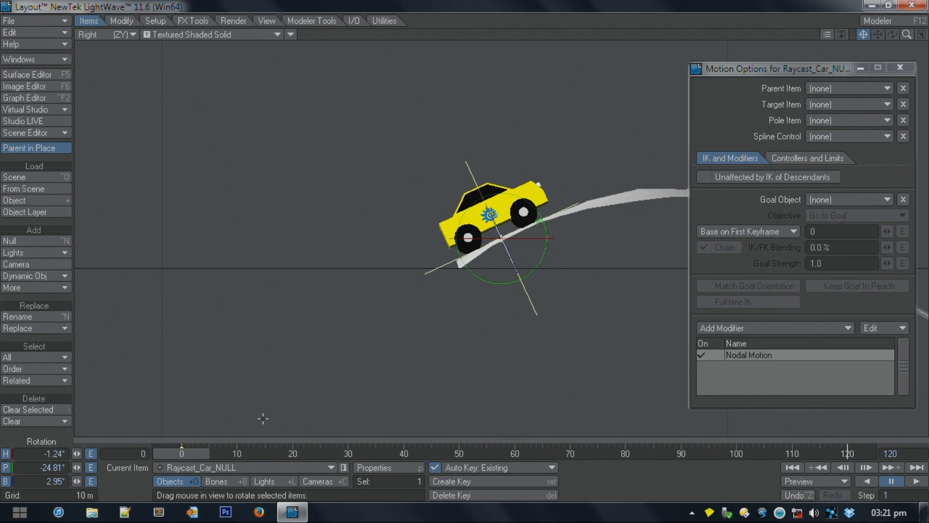
Step: Set the scale of Raycast_Car to 2.0 on all axes at frame 0
key(shift+h)
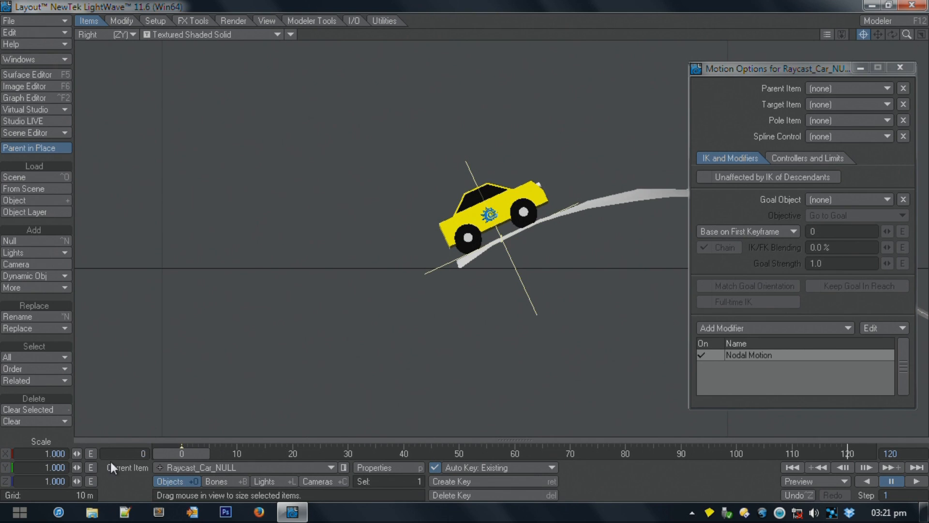
click(215, 464)
click(206, 484)
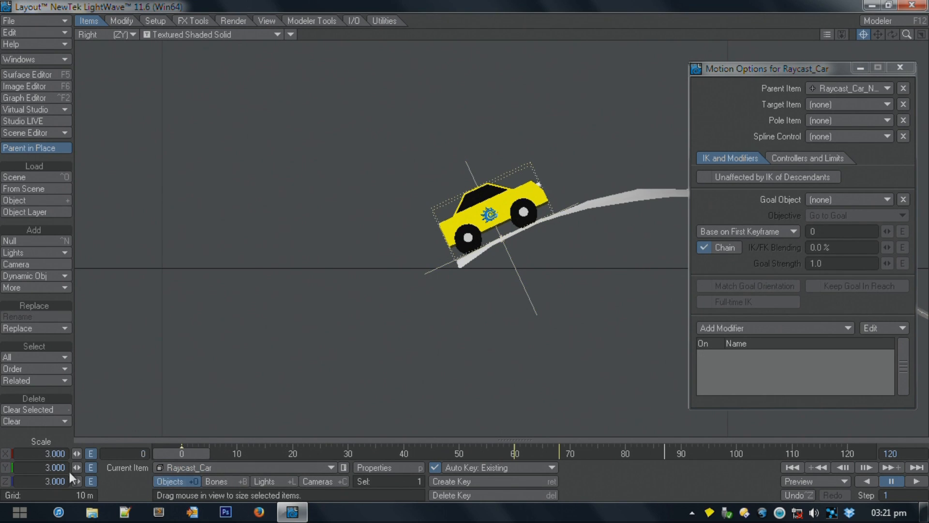
click(47, 453)
text(2)
key(Return)
Step: Select the Scale X, Y and Z keys of Raycast_Car from frame 60 onward in the Graph Editor, and close the editor
drag(188, 453, 586, 454)
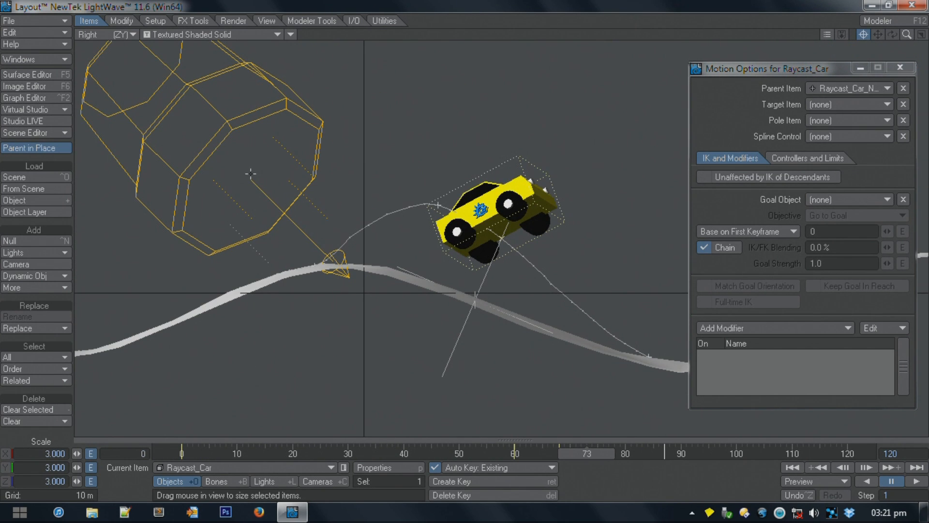
click(32, 96)
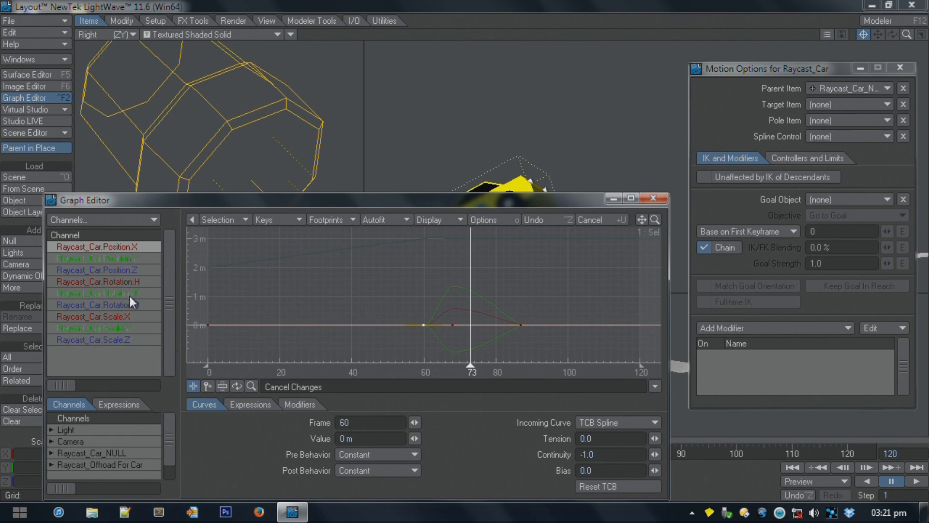
click(124, 316)
shift+click(127, 339)
click(385, 219)
click(452, 249)
right_drag(550, 228, 370, 296)
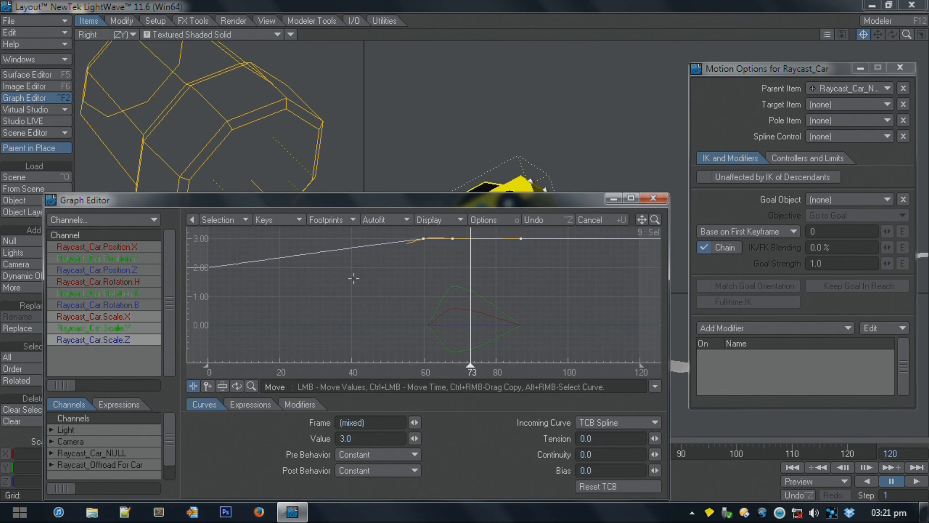
click(653, 198)
drag(584, 458, 486, 458)
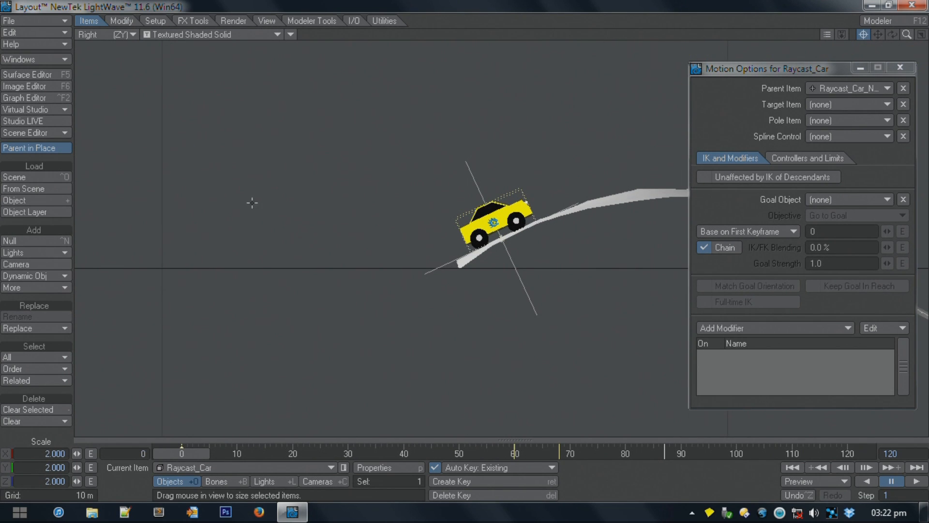
Step: Load the scene Raycast_ParticleEmitter.lws from the Raycast_Motion examples folder
click(36, 16)
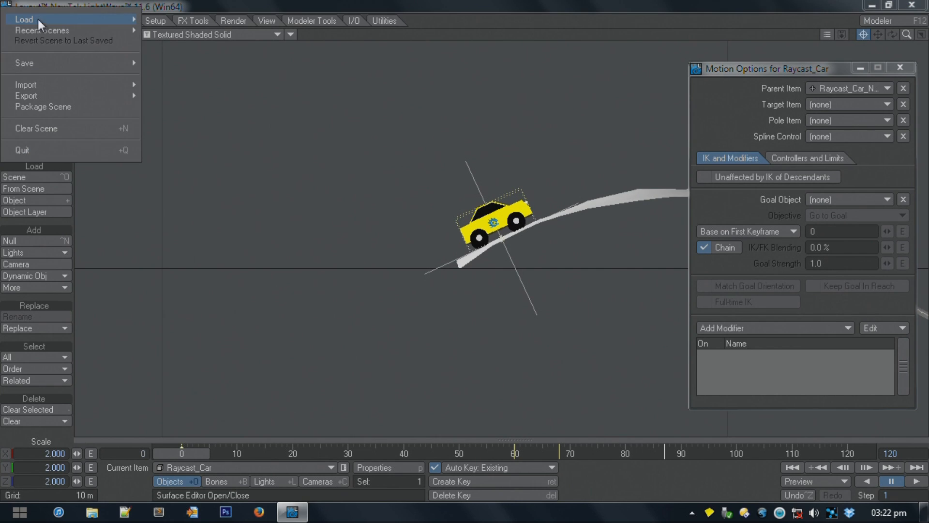
mouse_move(38, 19)
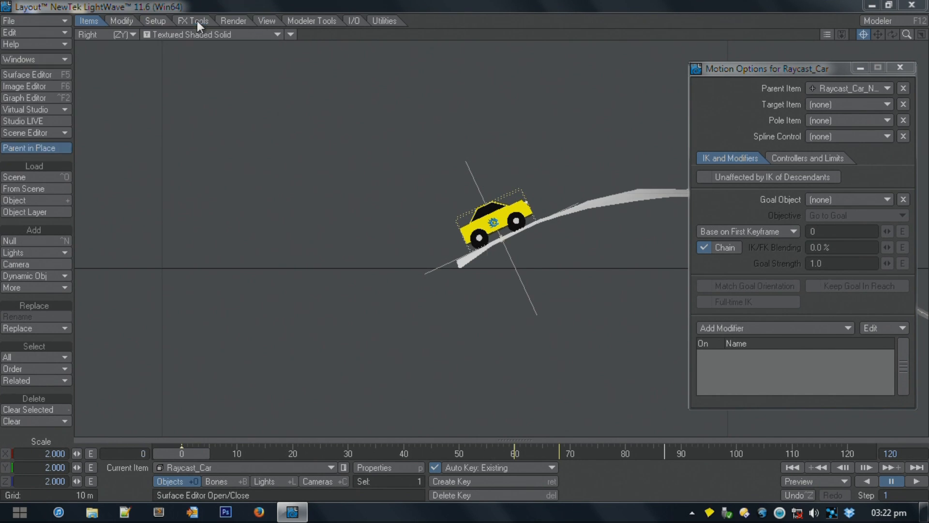
click(197, 21)
click(692, 491)
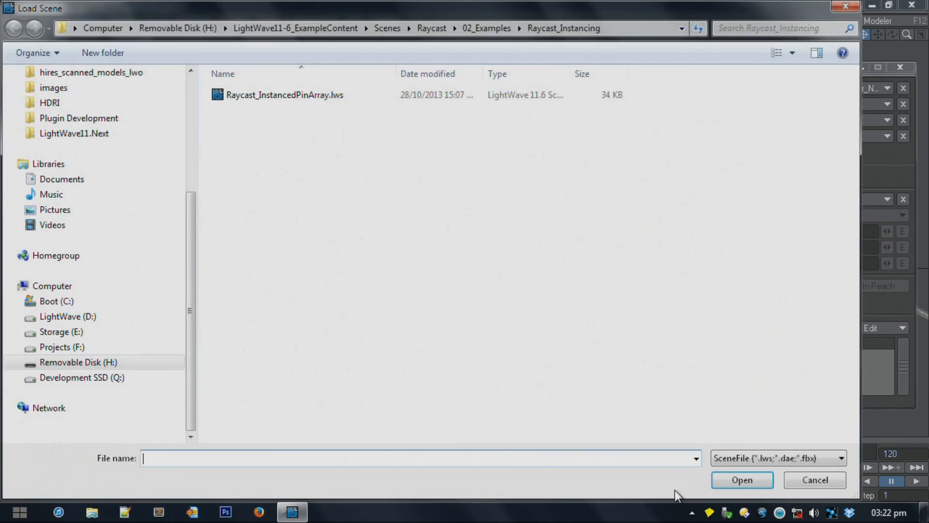
click(479, 28)
double_click(259, 125)
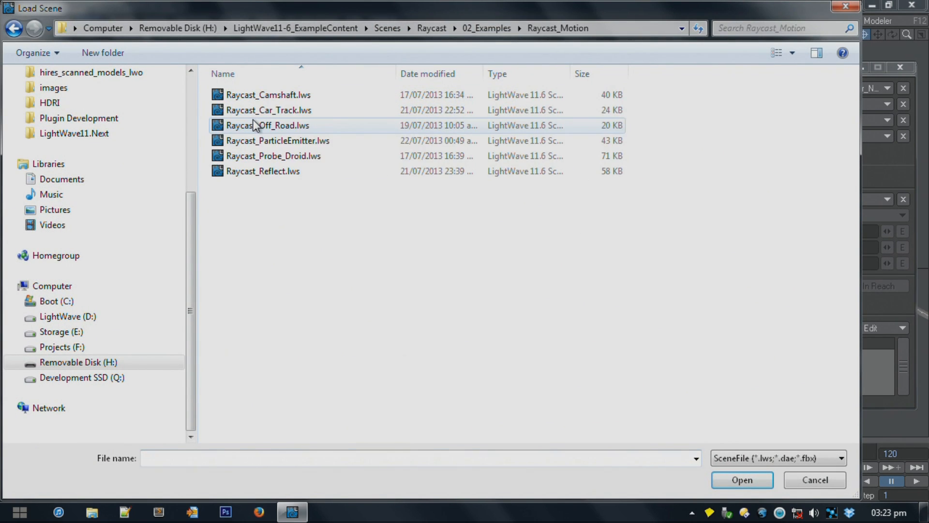
double_click(305, 141)
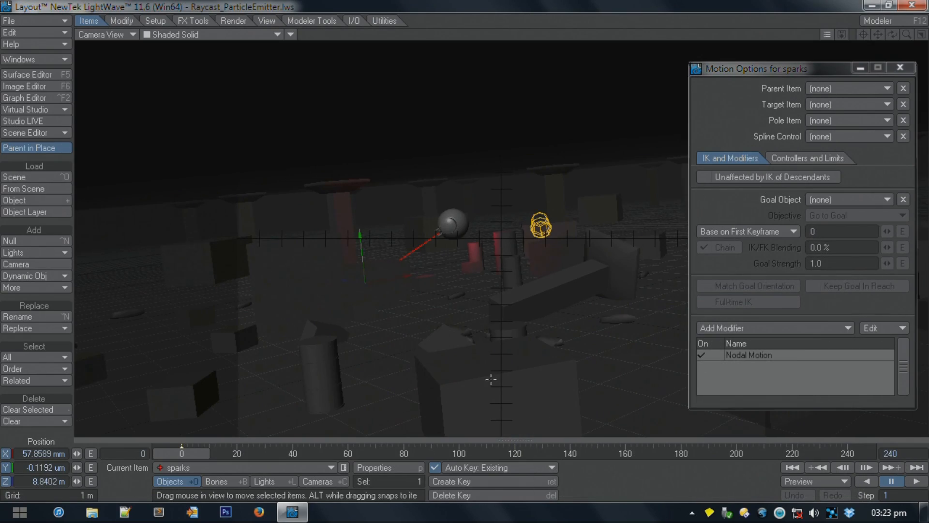
Step: Scrub the early frames to examine how the sparks emitter follows the laser, and review the scene's object list
drag(169, 456, 311, 457)
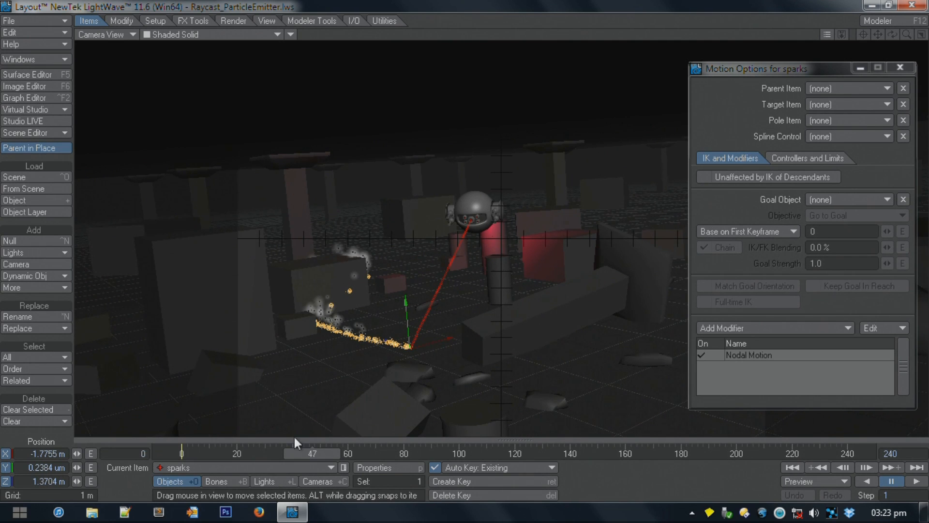
click(260, 467)
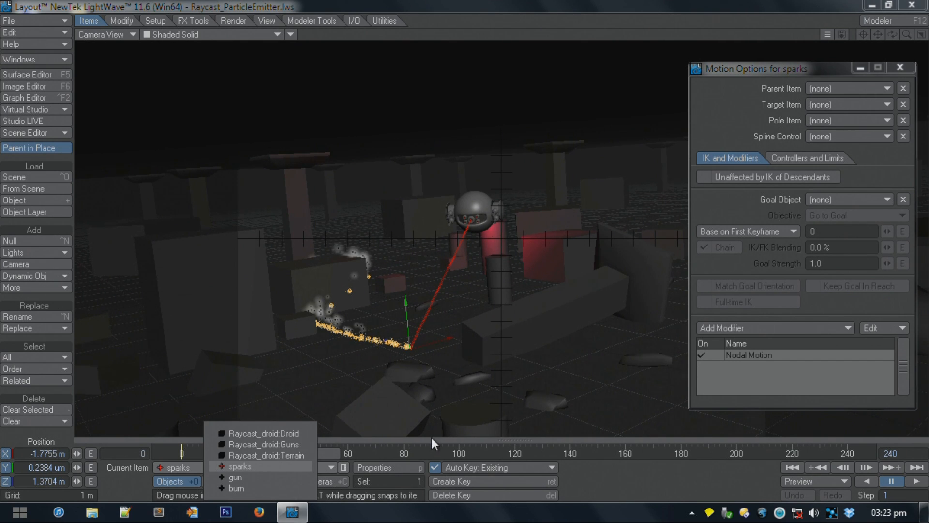
click(424, 419)
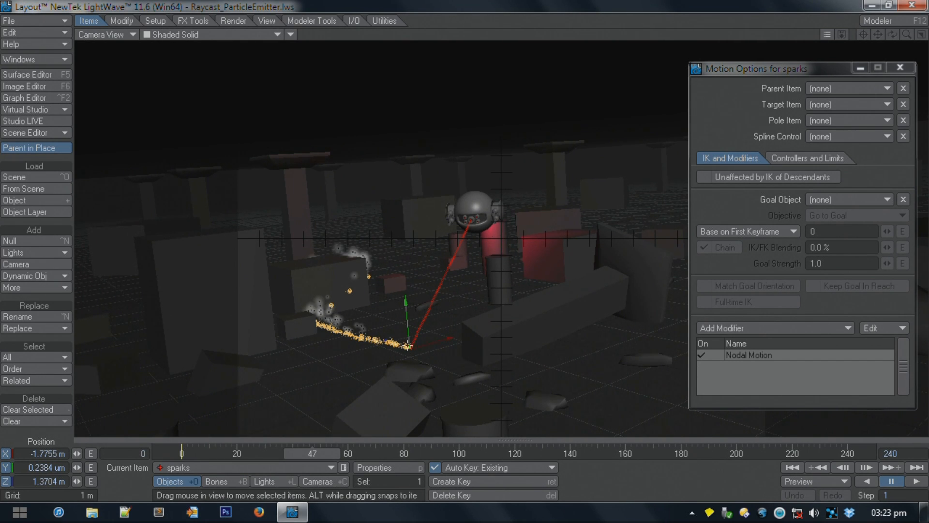
drag(338, 452, 387, 453)
Step: Examine the node network driving the sparks emitter, including the Ray Cast Geometry node's object list and ray settings
drag(350, 93, 206, 83)
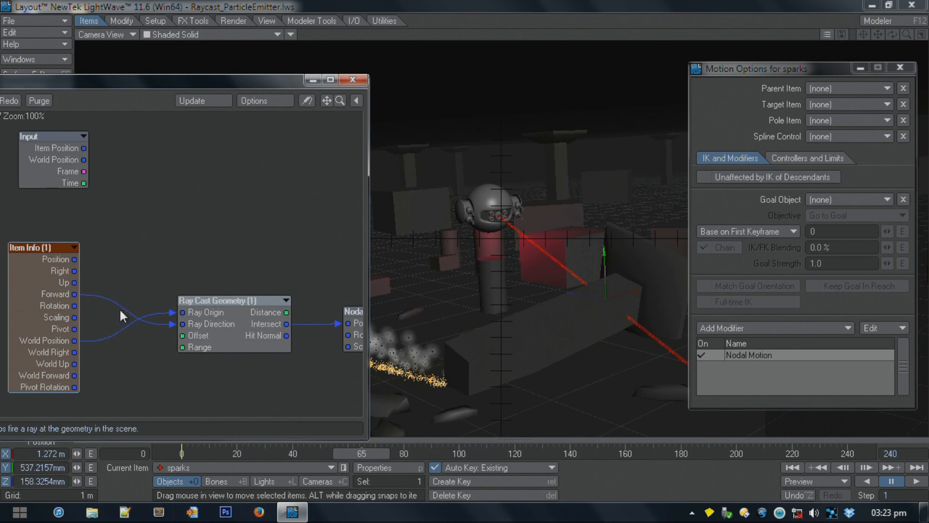
drag(362, 452, 251, 453)
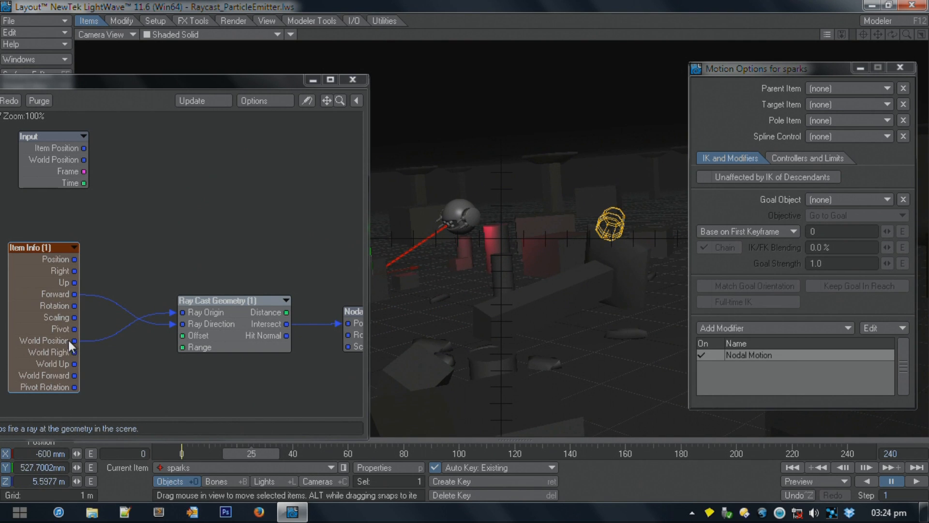
drag(261, 452, 236, 453)
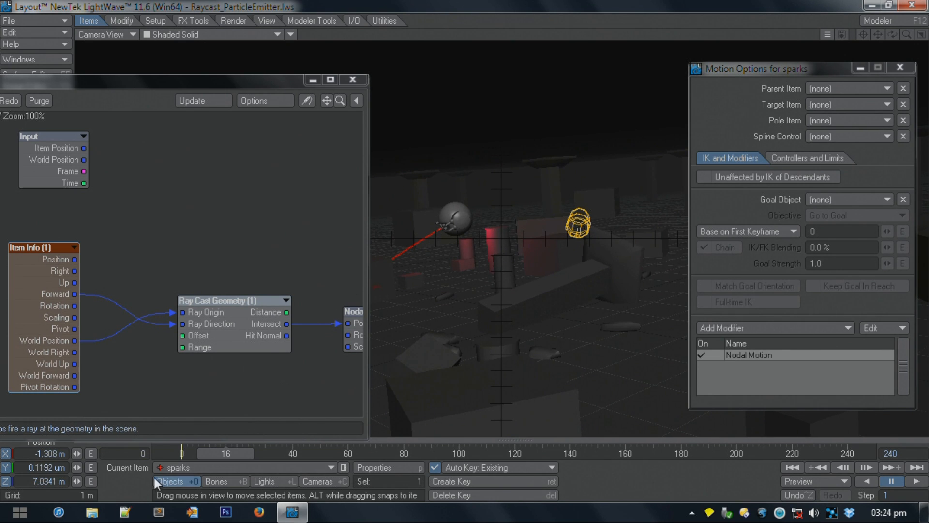
click(232, 336)
double_click(232, 336)
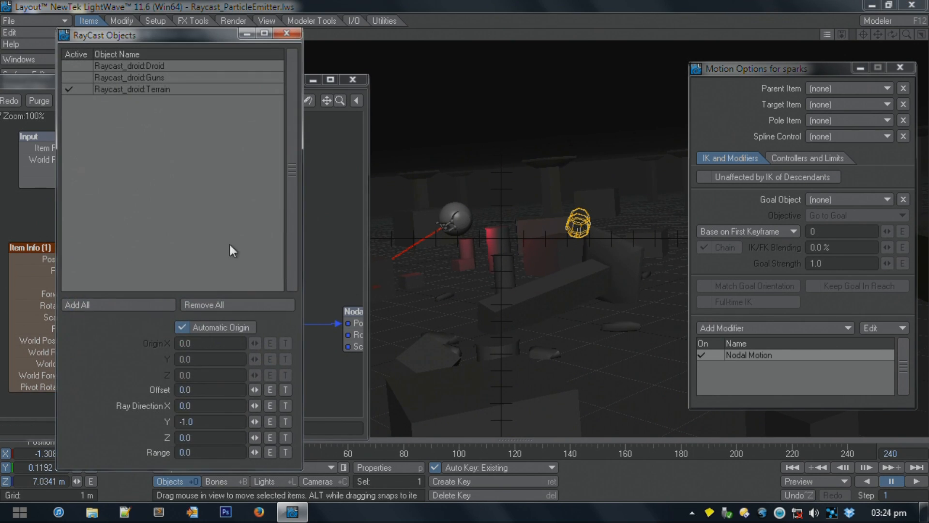
click(285, 33)
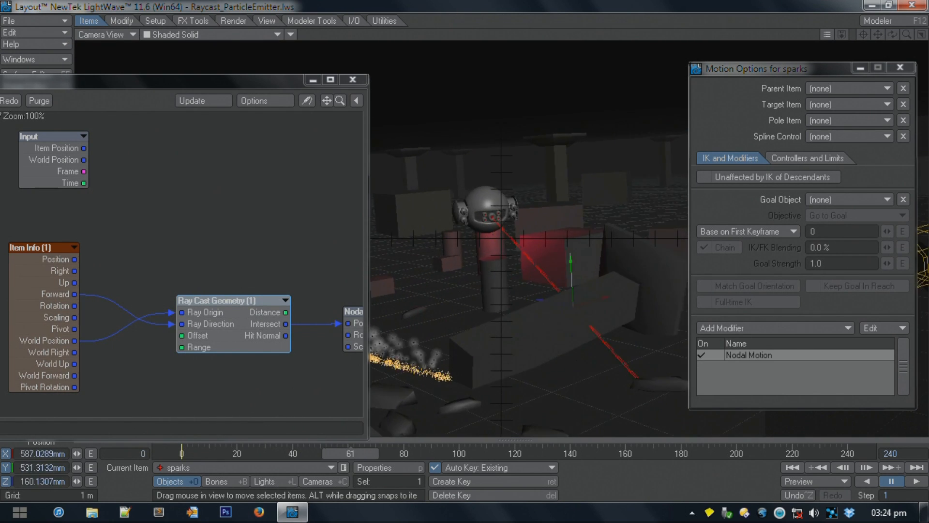
Step: Turn the sparks emitter's Nodal Motion modifier off and back on to compare its motion, and close the node editor
drag(251, 76, 165, 82)
click(701, 355)
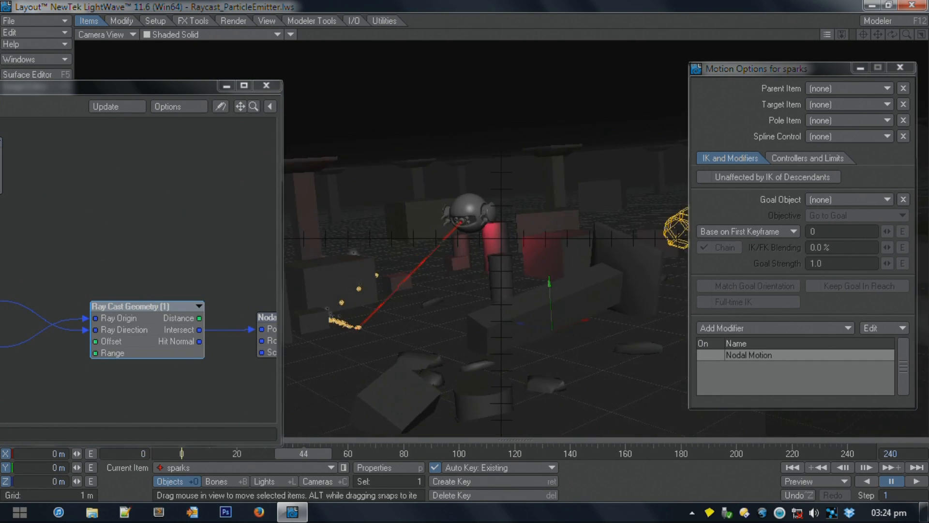
click(711, 356)
drag(397, 455, 182, 453)
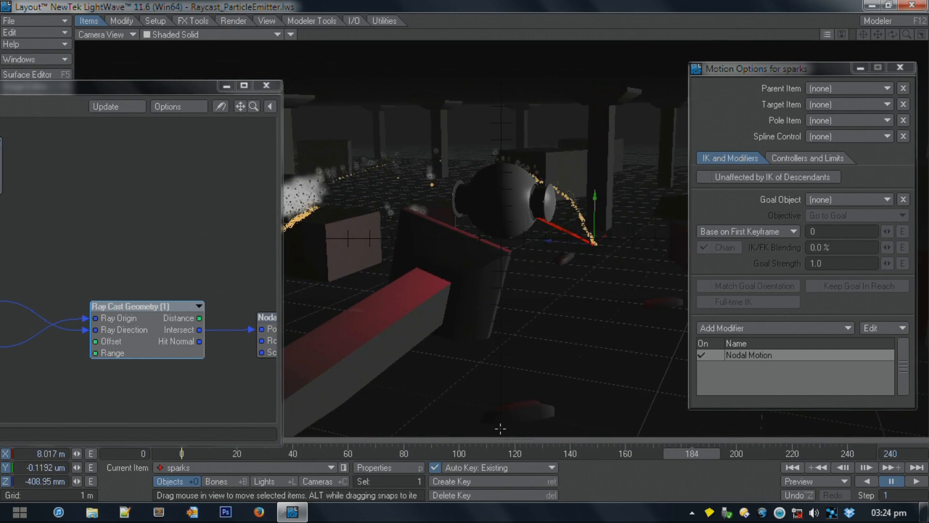
drag(191, 89, 305, 82)
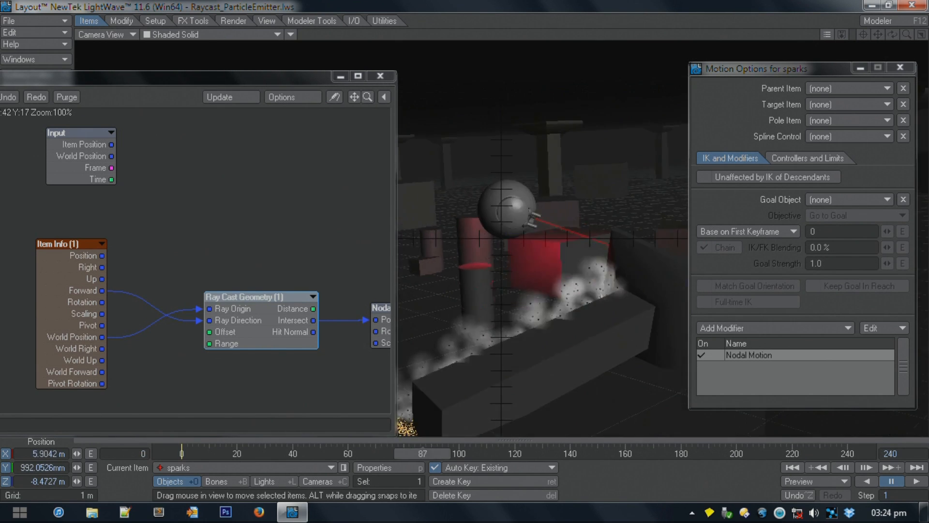
click(381, 76)
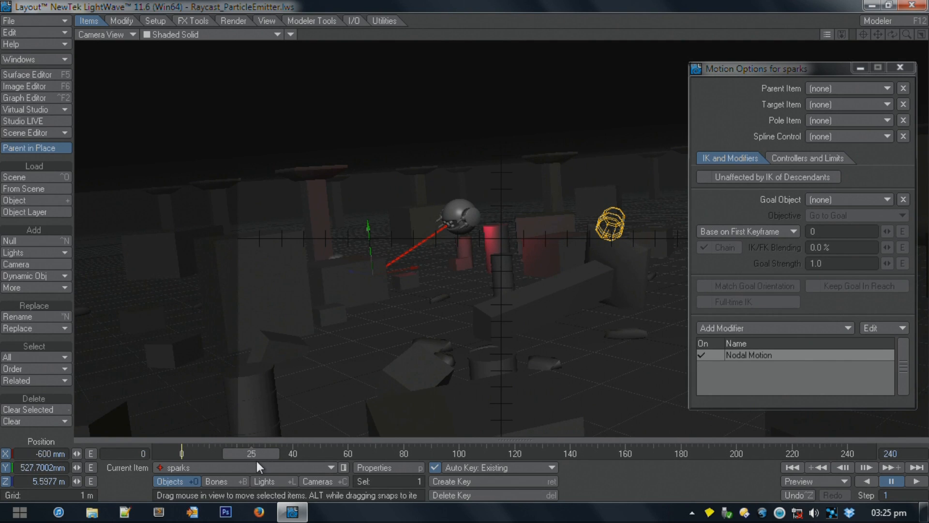
Step: Select the gun null, and inspect the item hierarchy and the laser light in the Scene Editor
click(257, 467)
click(254, 468)
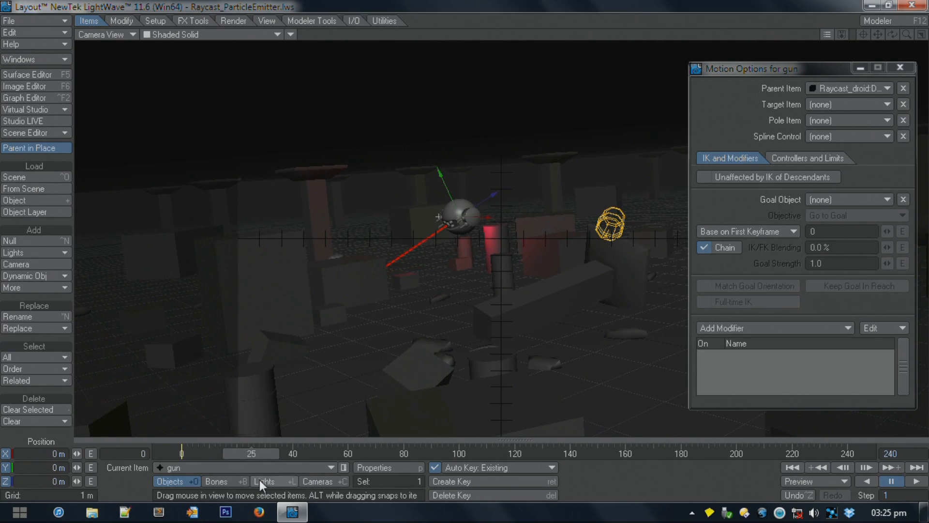
click(51, 61)
click(54, 61)
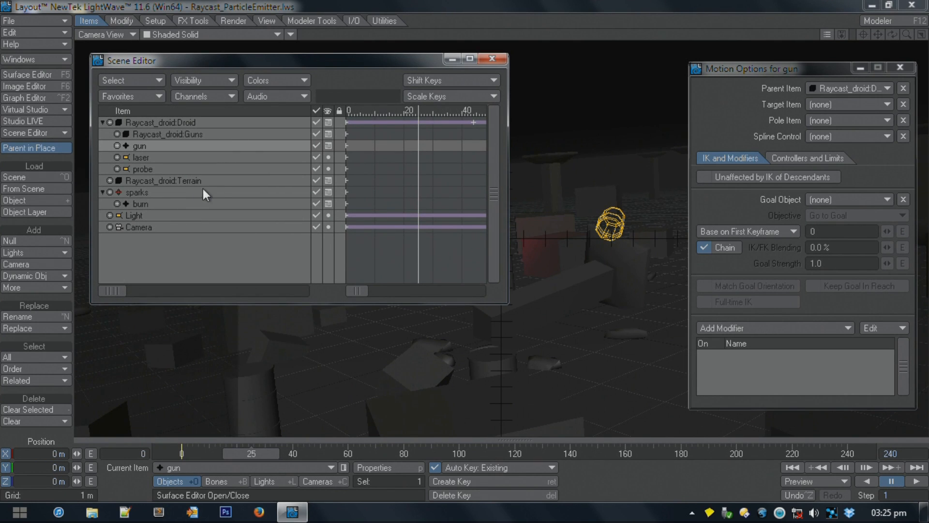
click(193, 160)
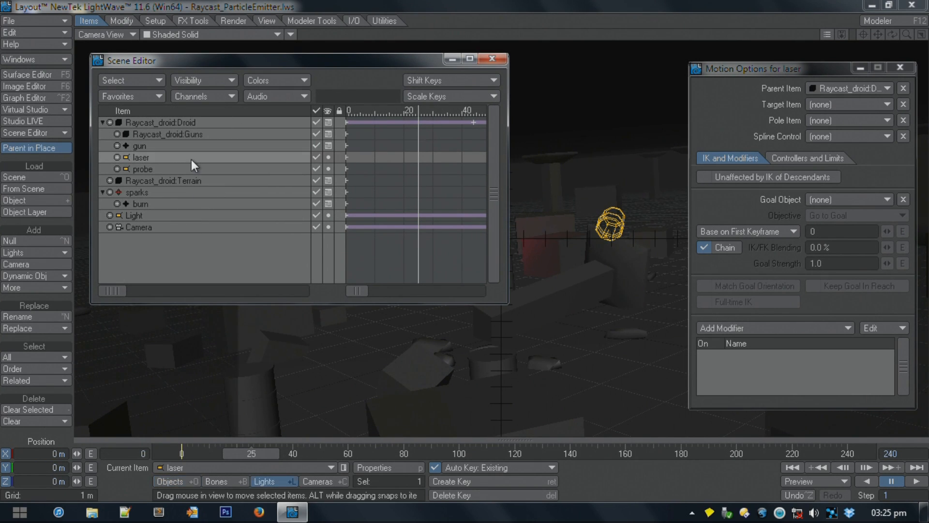
Step: Review the animation with the laser light temporarily hidden and gun selected, restore the laser's visibility, and close the Scene Editor
drag(297, 62, 212, 86)
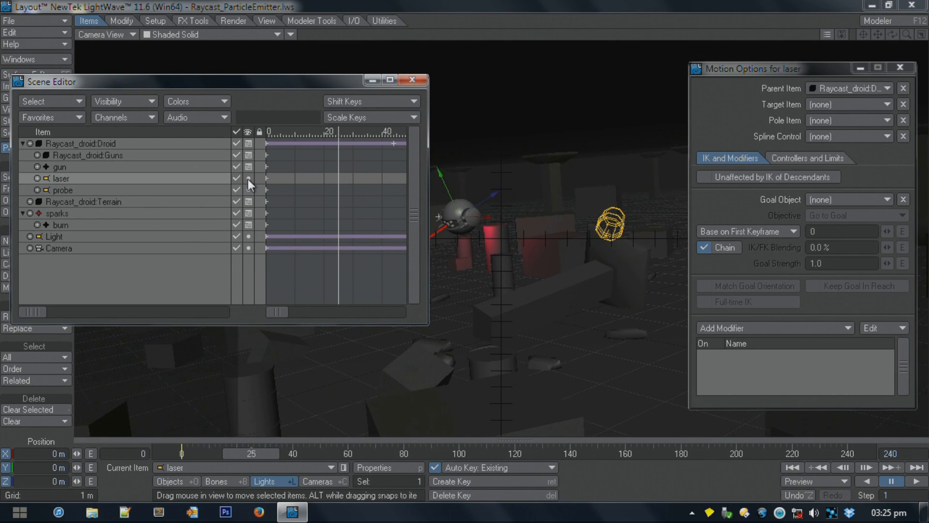
click(188, 166)
drag(251, 84, 182, 25)
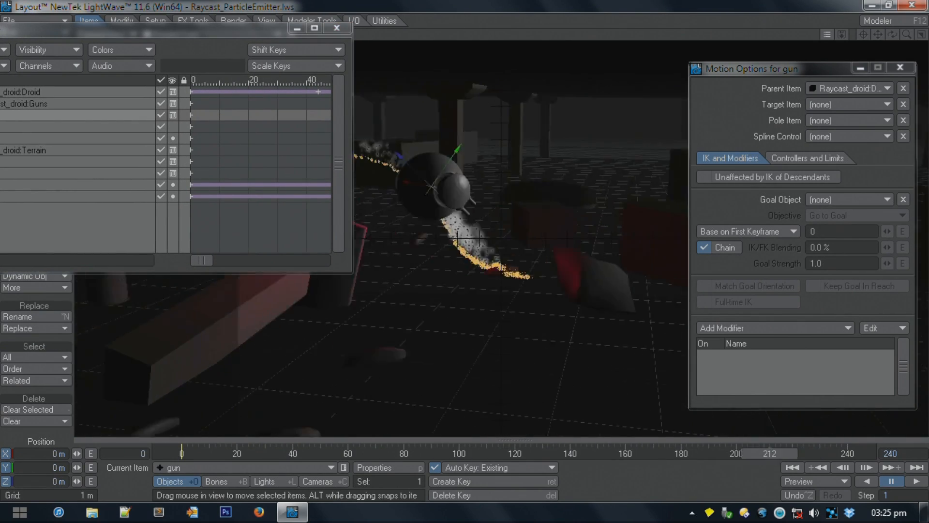
drag(180, 36, 308, 103)
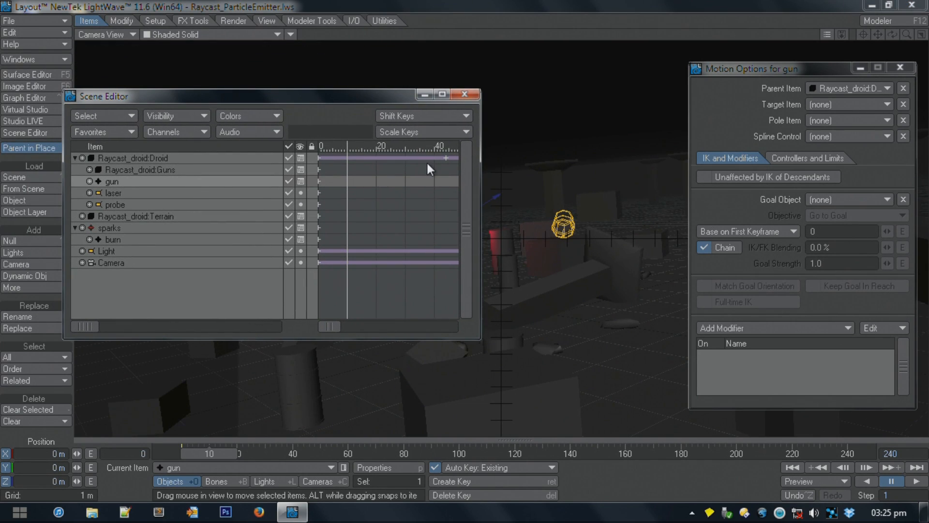
click(467, 94)
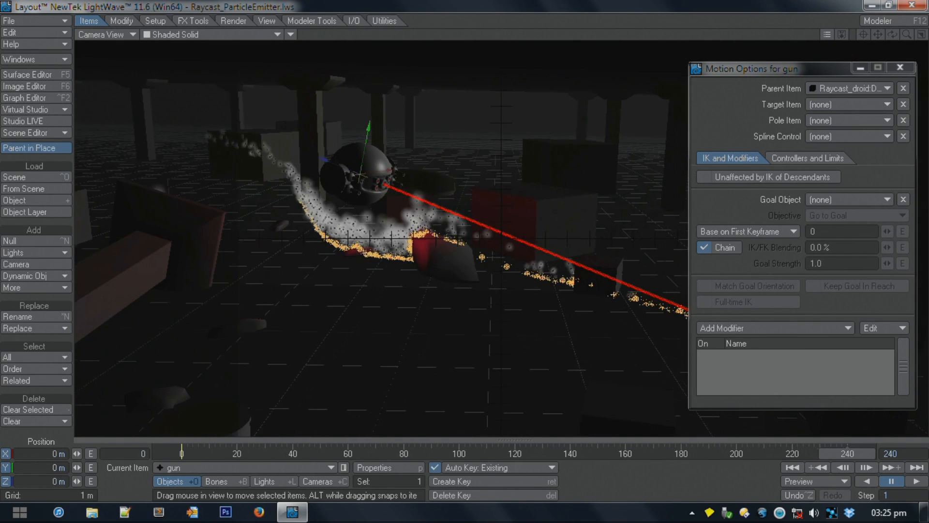
Step: Clear the particle emitter scene and load the Raycast_Egg and Raycast_Tube objects
click(28, 21)
mouse_move(64, 24)
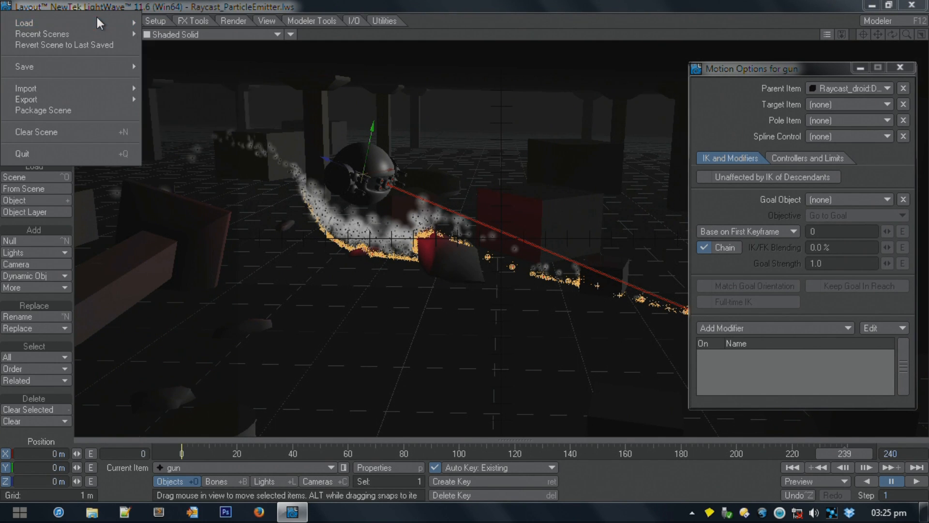
mouse_move(99, 23)
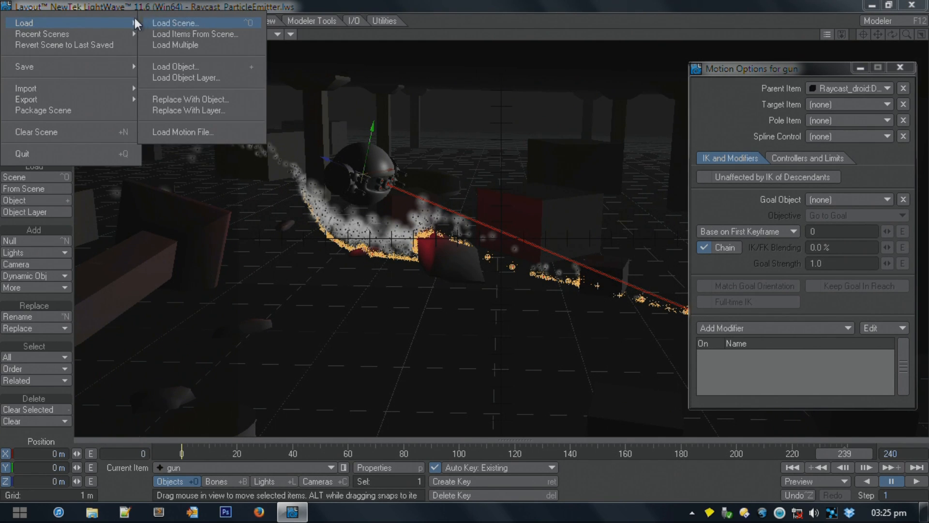
click(45, 133)
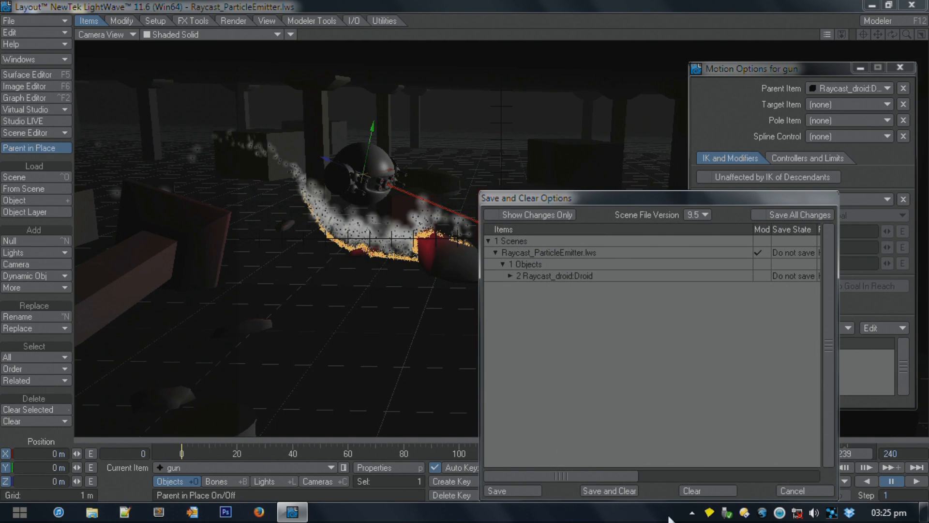
click(803, 491)
click(34, 21)
mouse_move(56, 16)
click(159, 17)
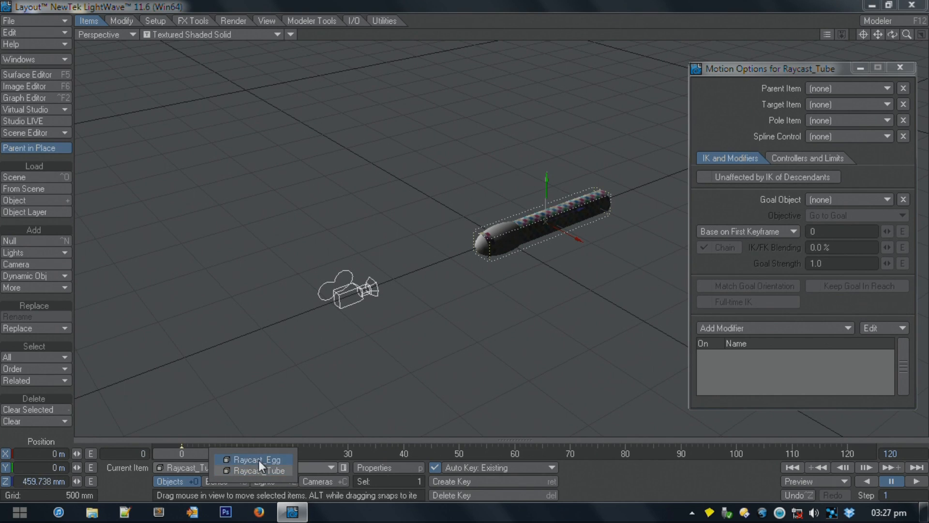
Step: Move Raycast_Egg to about -583 mm on Z, in front of the tube at frame 0, and close its motion options
click(258, 457)
drag(550, 221, 438, 258)
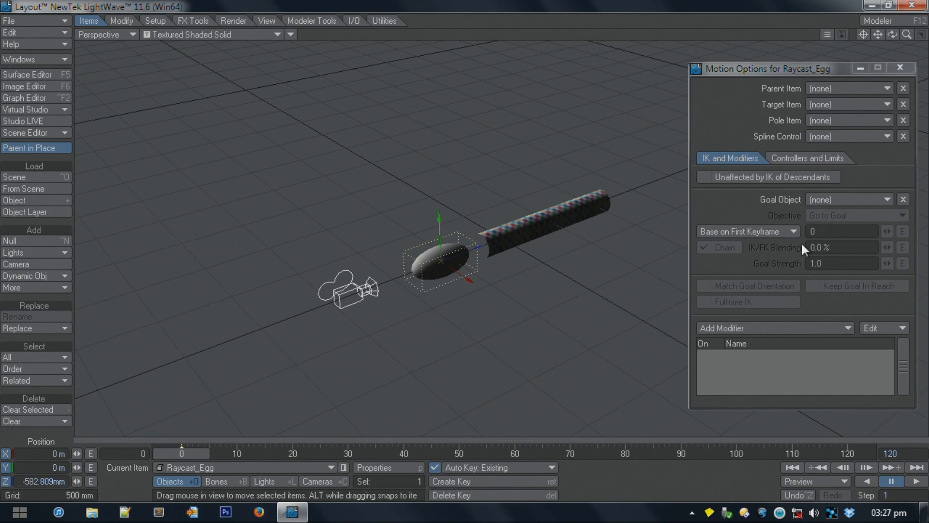
click(808, 158)
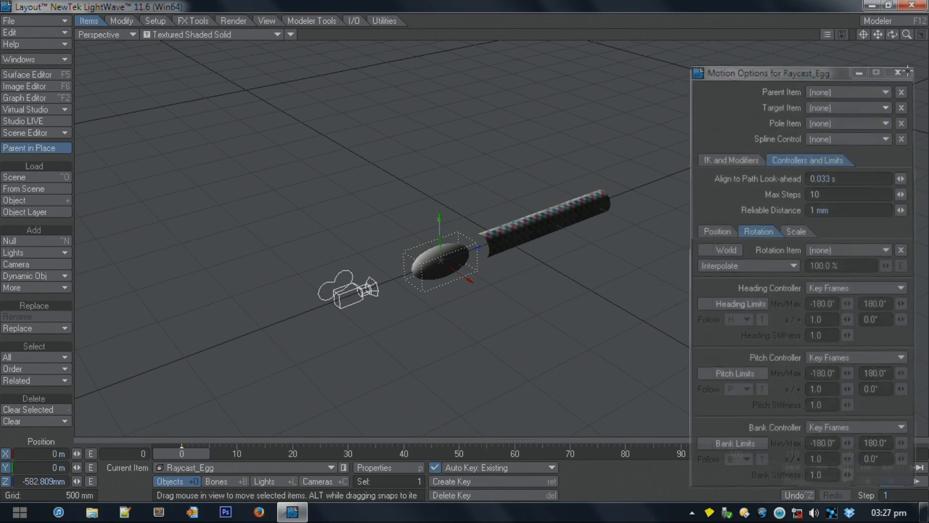
click(900, 68)
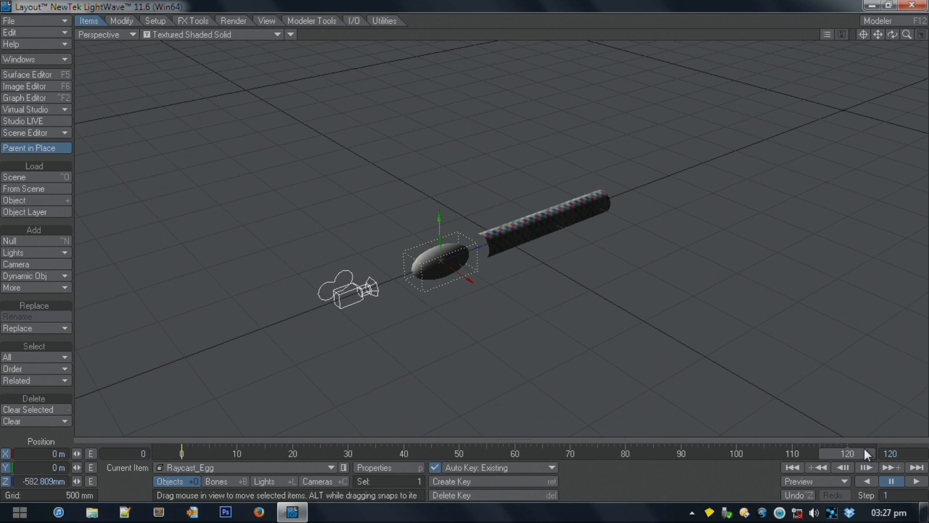
Step: Move the egg through the tube to about 1.73 m on Z and key it at frame 120
drag(478, 246, 851, 145)
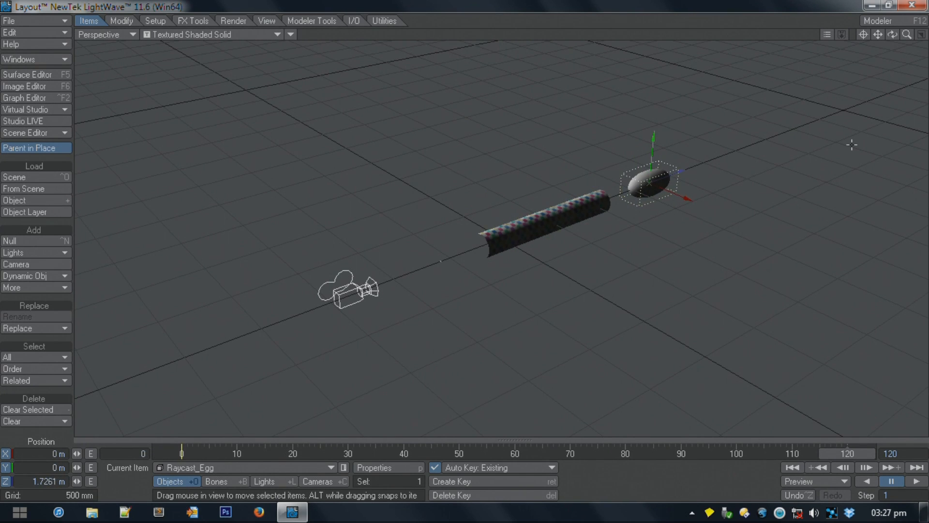
key(Return)
key(Return)
Step: Rotate the egg at frame 60 to a heading of about -48.5° and a pitch of about -11.9°
drag(858, 454, 514, 454)
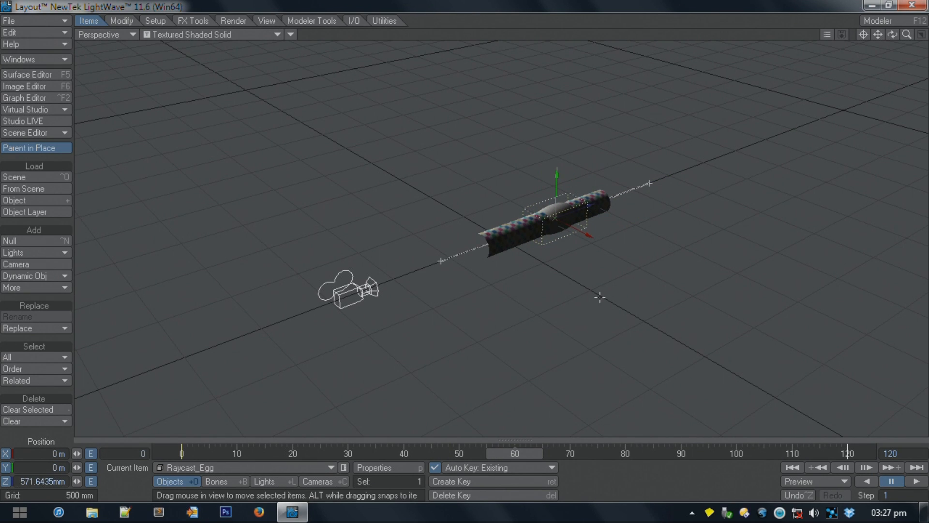
key(y)
drag(663, 193, 394, 152)
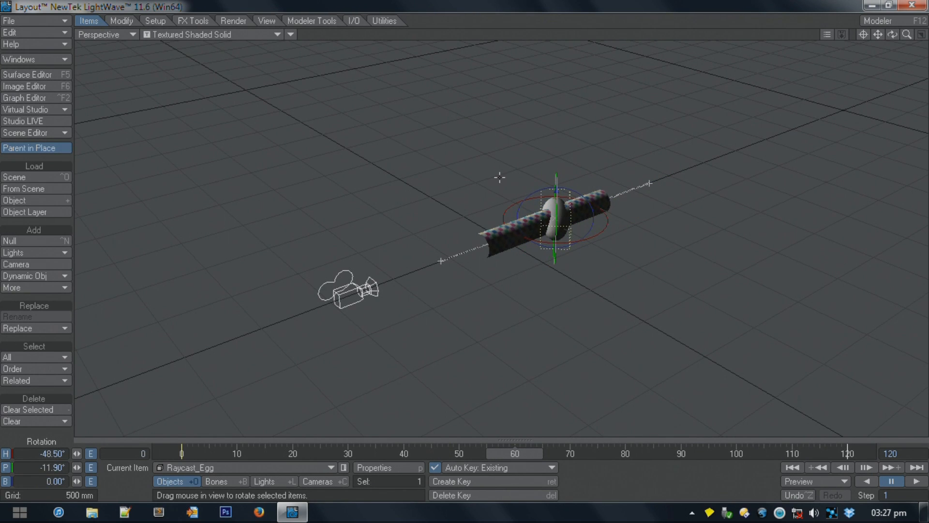
scroll(500, 167, up, 2)
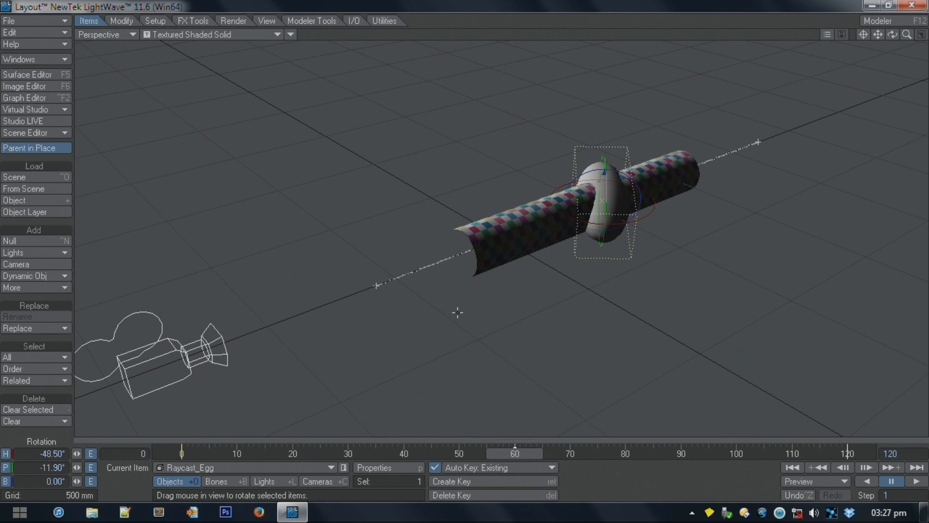
Step: Select Raycast_Tube, open its object properties and change its subdivision order
click(300, 467)
click(306, 479)
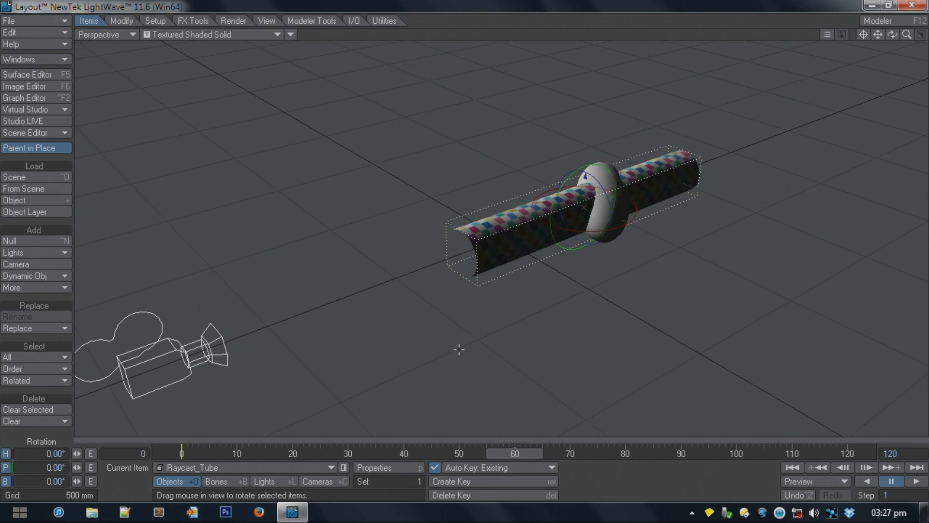
key(p)
click(618, 98)
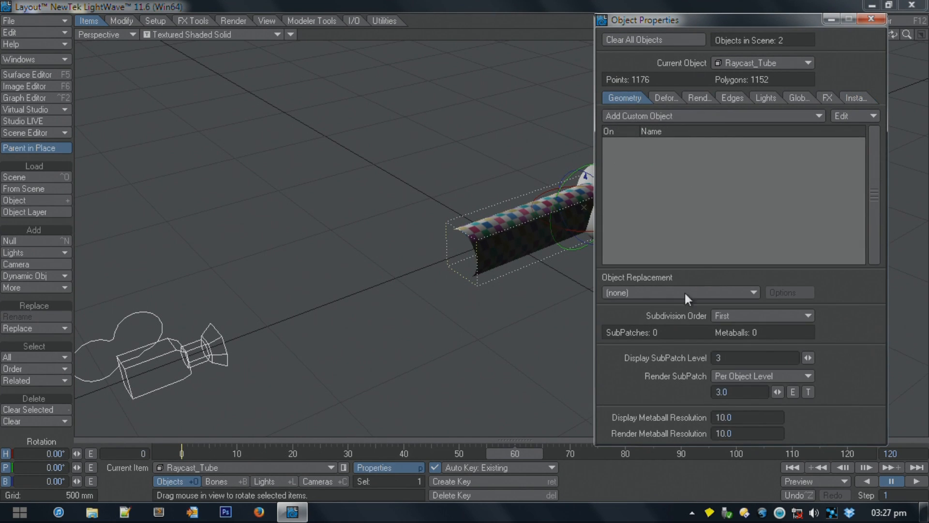
click(738, 320)
click(750, 373)
Step: Enable nodal displacement on the tube, open its node network and arrange the Input node
drag(686, 24, 747, 30)
click(719, 104)
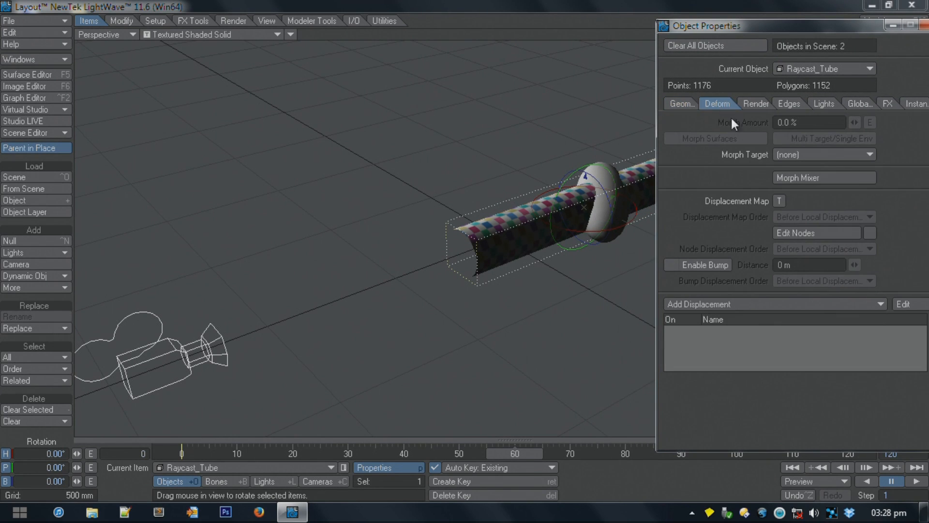
click(870, 233)
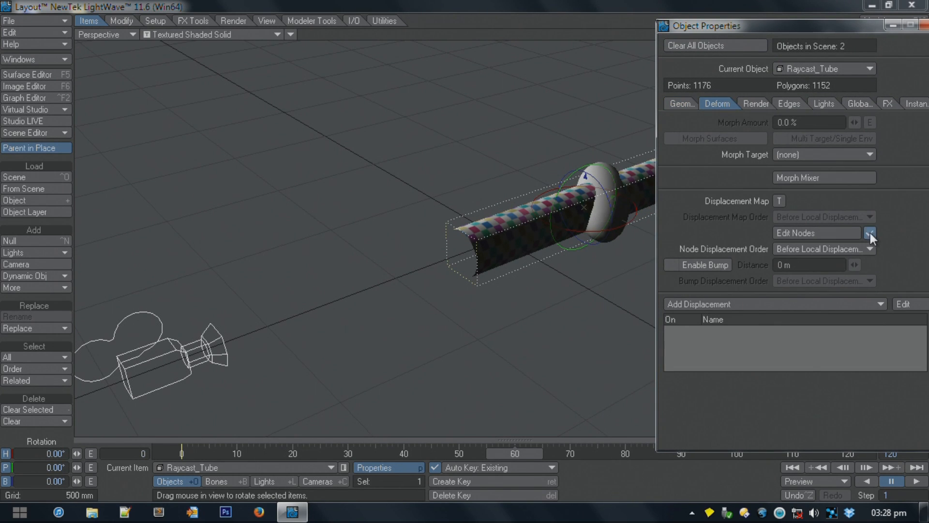
click(835, 234)
drag(383, 79, 331, 89)
drag(265, 326, 234, 298)
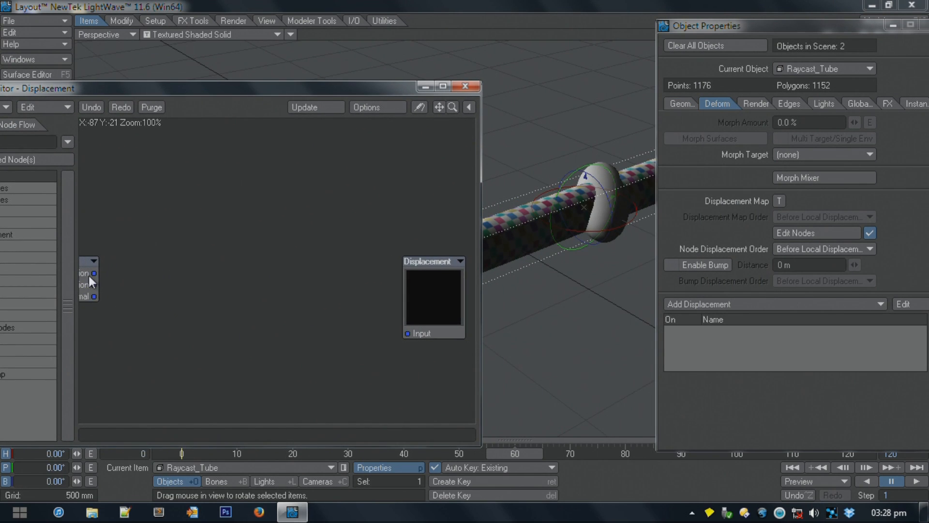
drag(91, 275, 125, 281)
Step: Add a Ray Cast Geometry node to the displacement network and make Raycast_Egg its active ray cast object
click(36, 142)
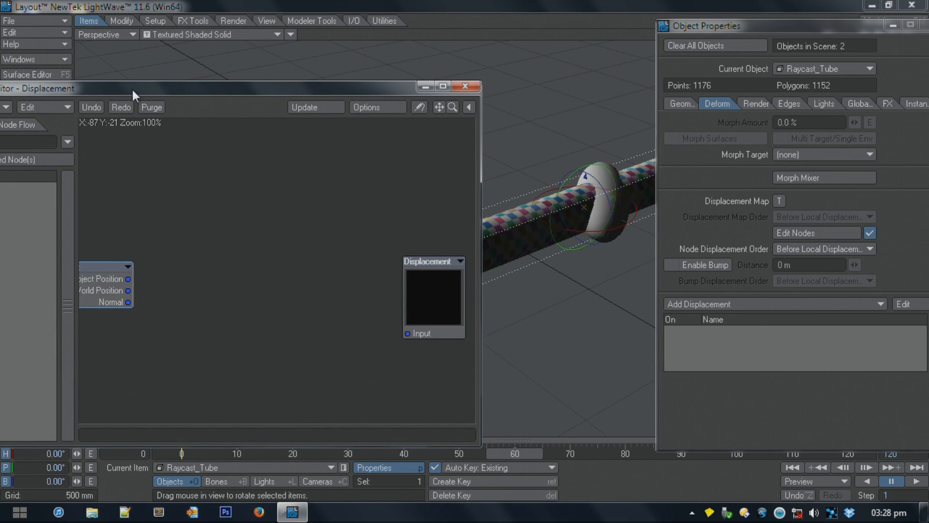
drag(131, 88, 188, 94)
key(BackSpace)
key(BackSpace)
double_click(51, 205)
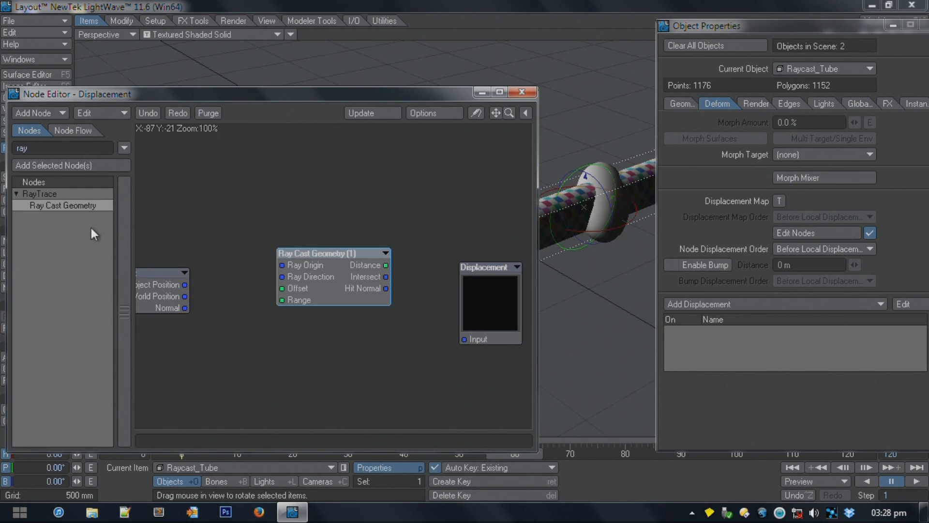
double_click(331, 266)
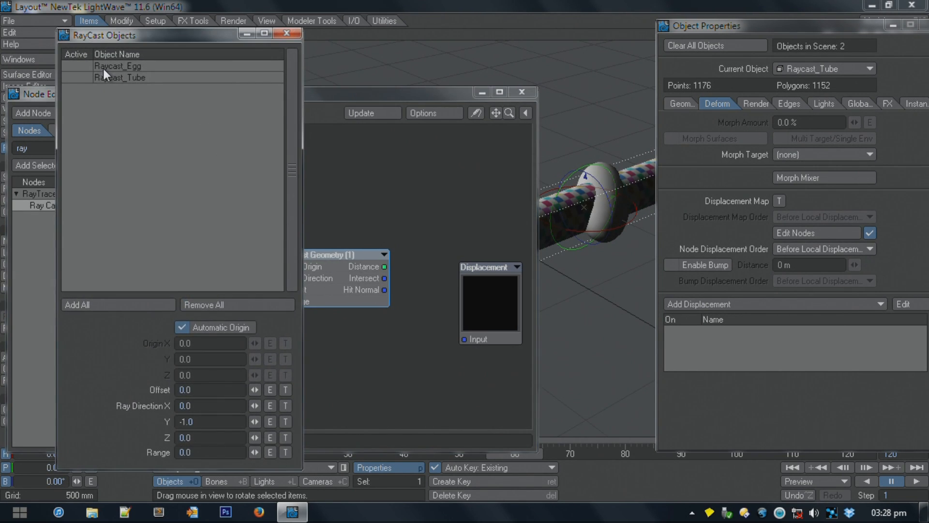
click(286, 33)
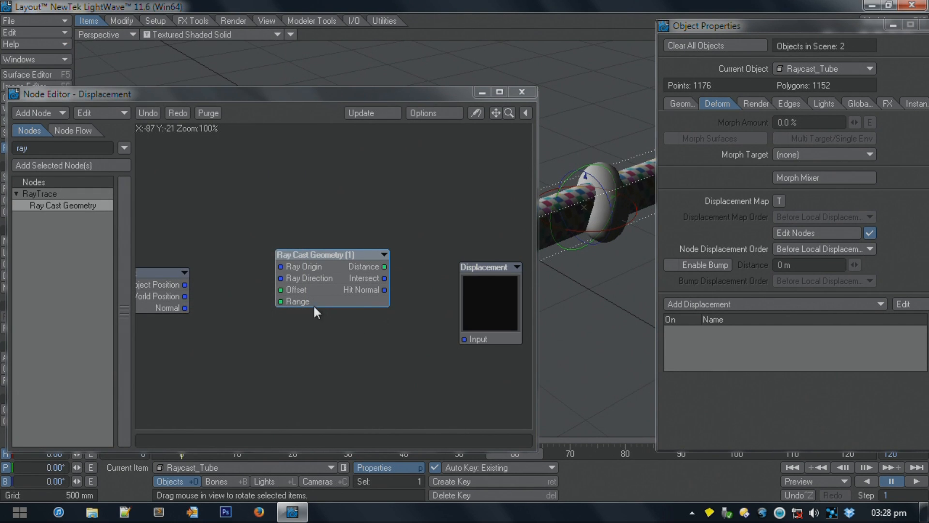
Step: Import RayCast-HeatShrink.nodes from the RayCast-NodalDisplacement folder and make room for it between the Ray Cast Geometry and Displacement nodes
drag(312, 286, 261, 313)
alt+drag(370, 347, 336, 337)
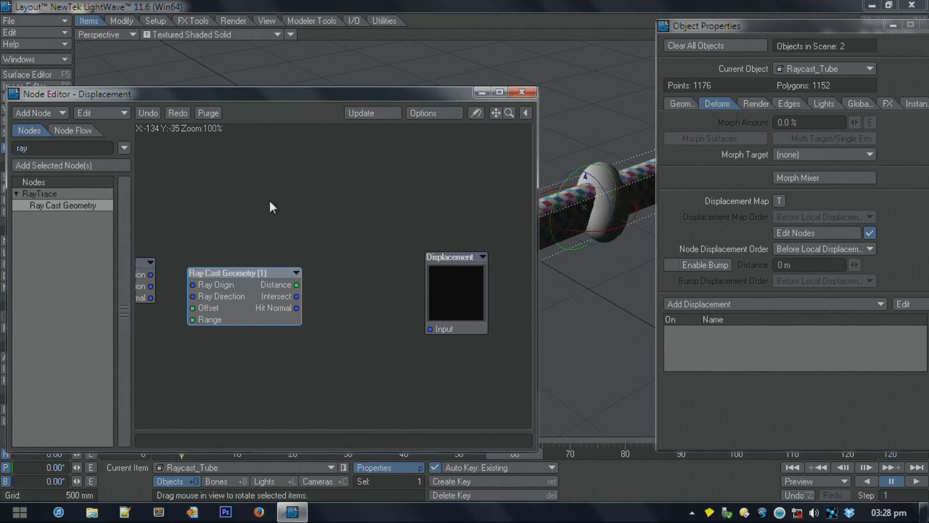
click(109, 114)
click(98, 400)
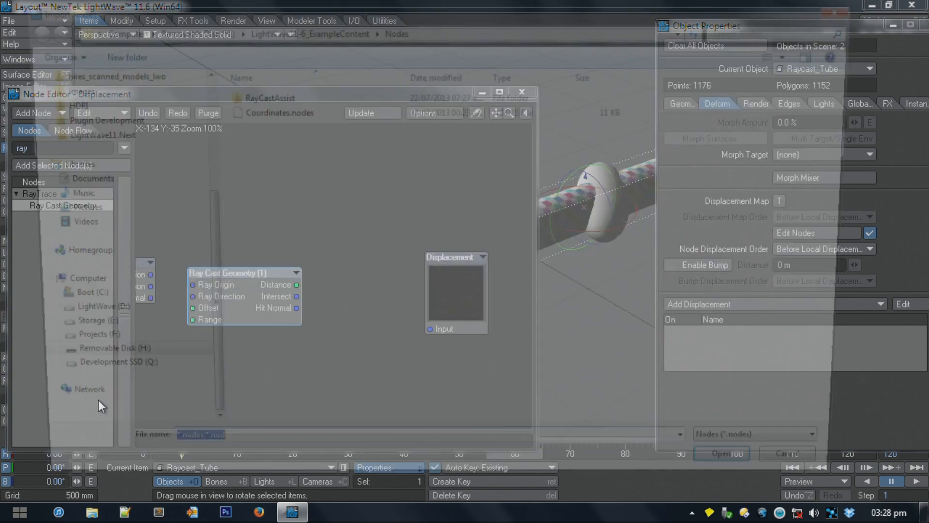
double_click(262, 97)
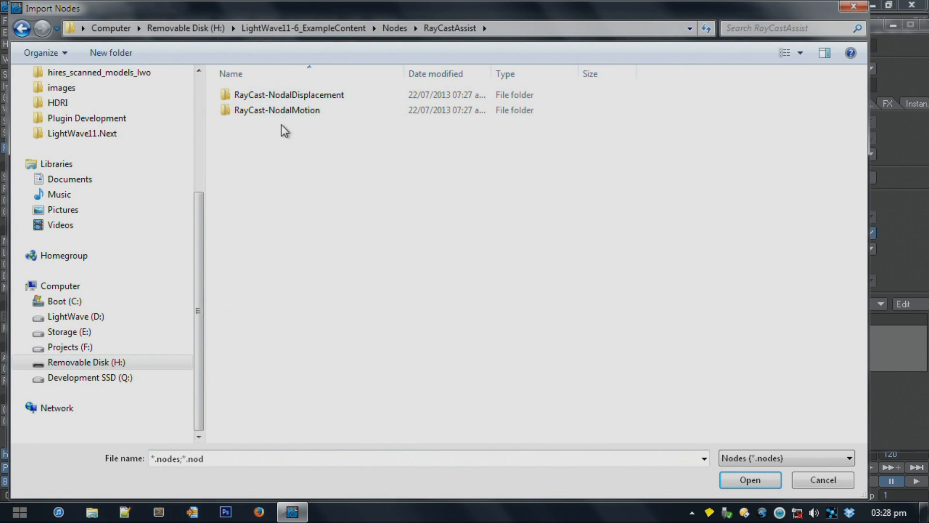
double_click(327, 97)
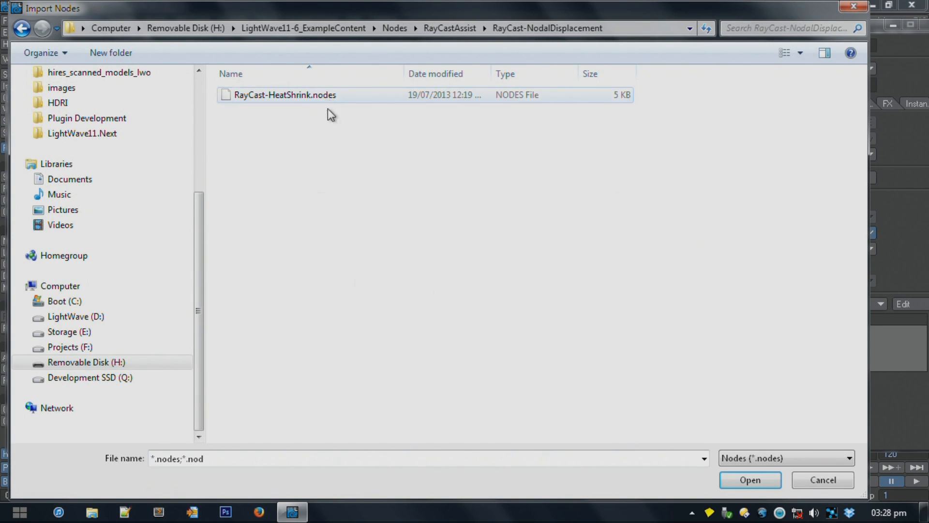
double_click(306, 97)
drag(371, 280, 398, 294)
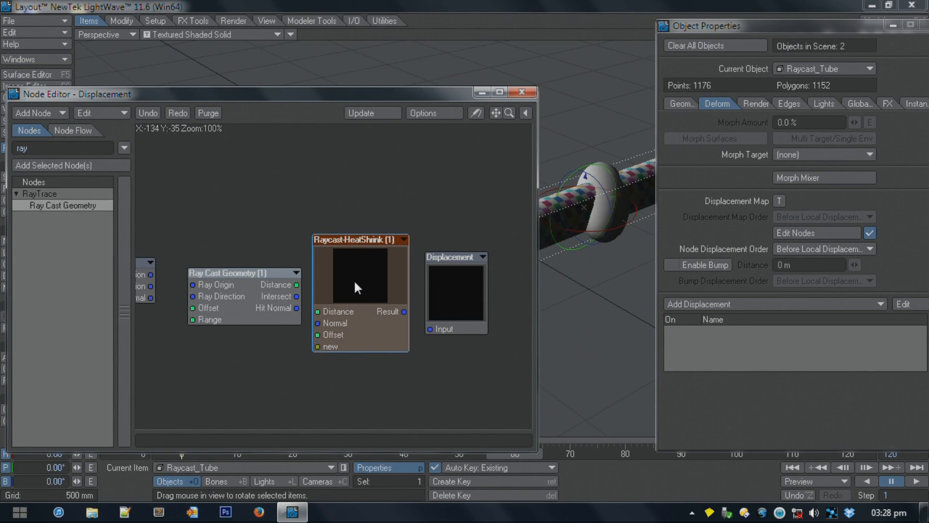
drag(240, 318, 219, 375)
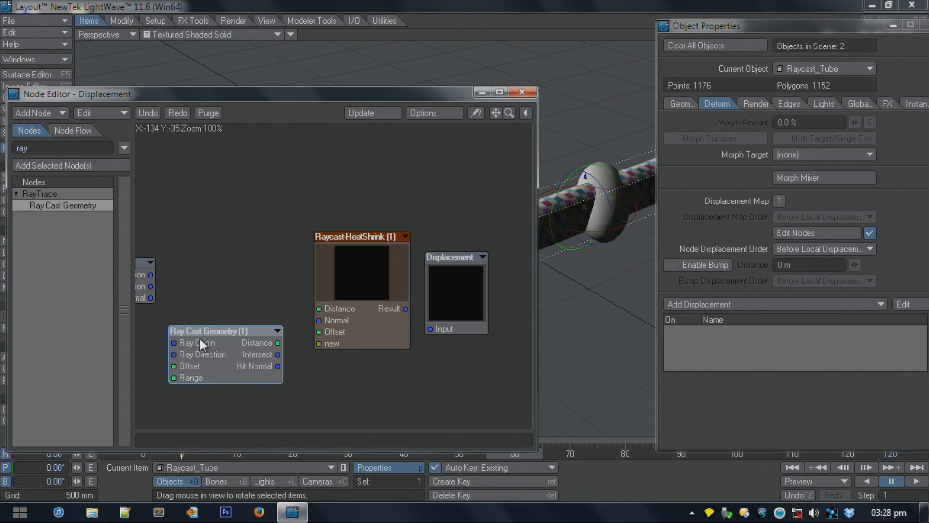
Step: Connect the Input Normal and the ray cast Distance to Raycast-HeatShrink's matching inputs, and its Result to the Displacement input
alt+drag(213, 267, 242, 260)
drag(180, 290, 349, 313)
drag(307, 335, 369, 301)
drag(280, 359, 261, 351)
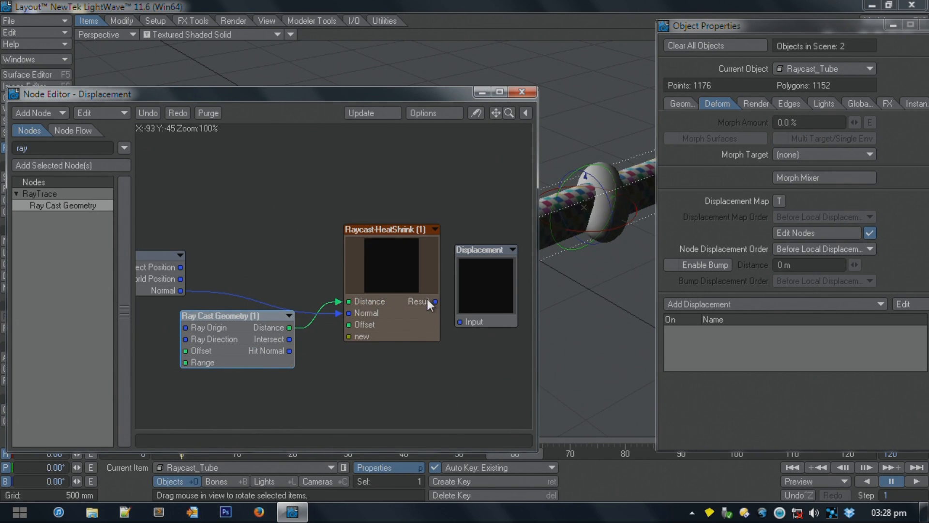
drag(434, 301, 461, 321)
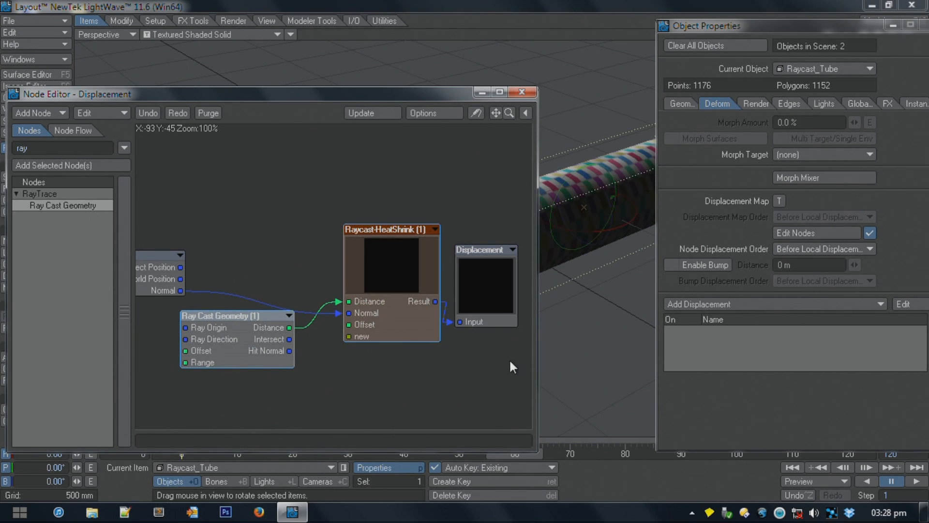
Step: Tidy the node layout, close the object properties and move the node editor clear of the tube, with the timeline near frame 8
drag(370, 263, 360, 267)
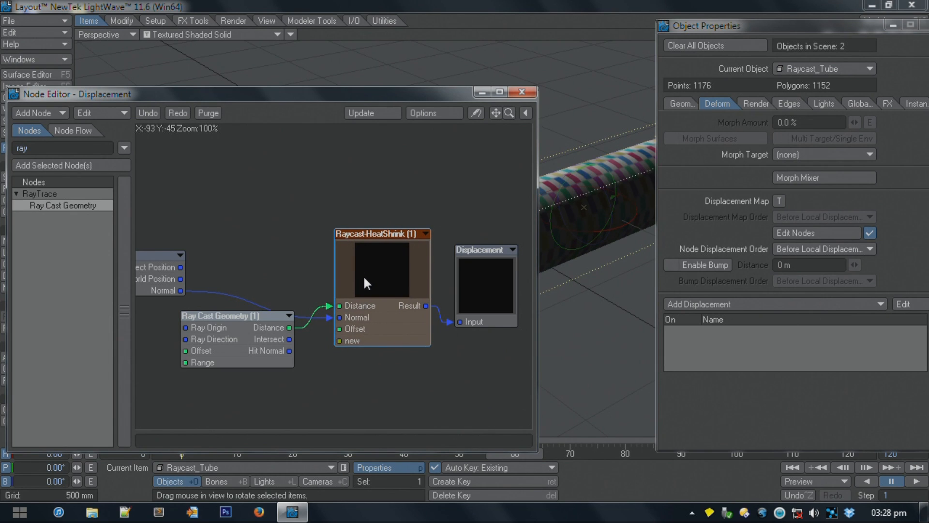
drag(245, 339, 239, 341)
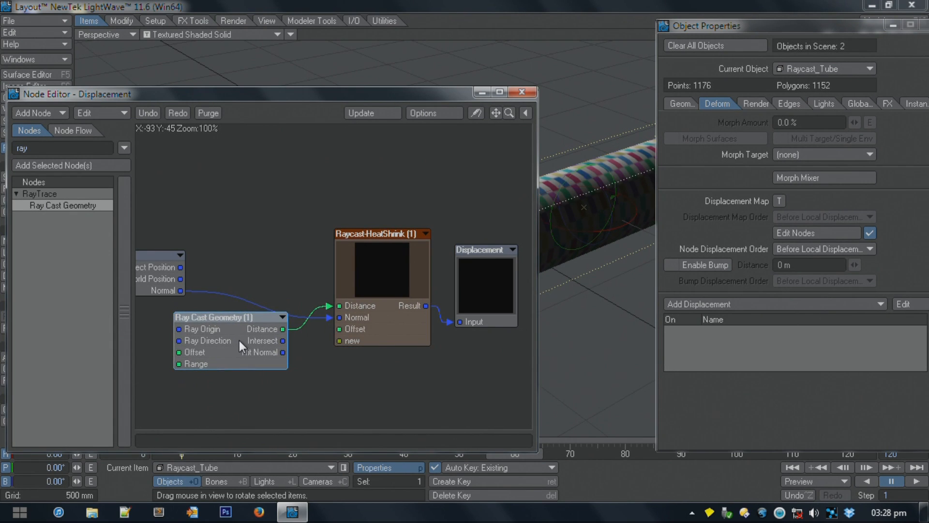
drag(309, 94, 278, 18)
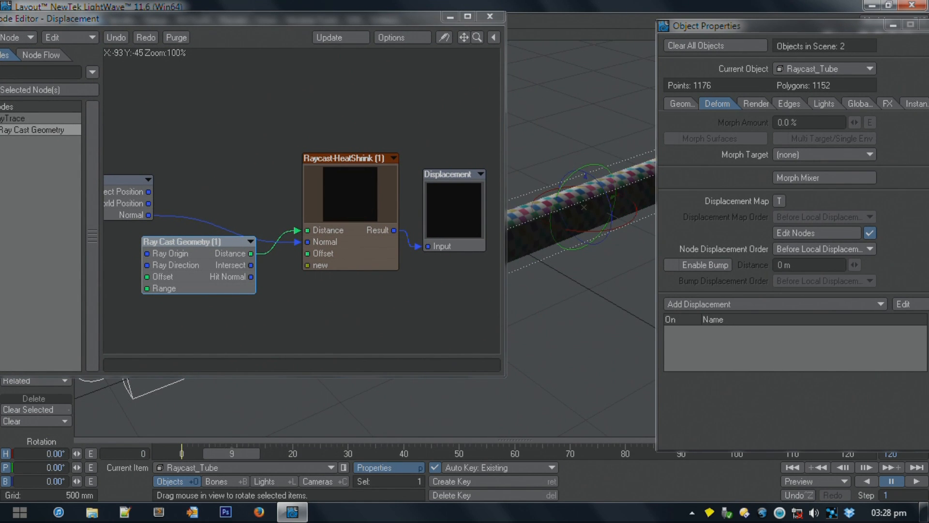
alt+drag(205, 198, 236, 222)
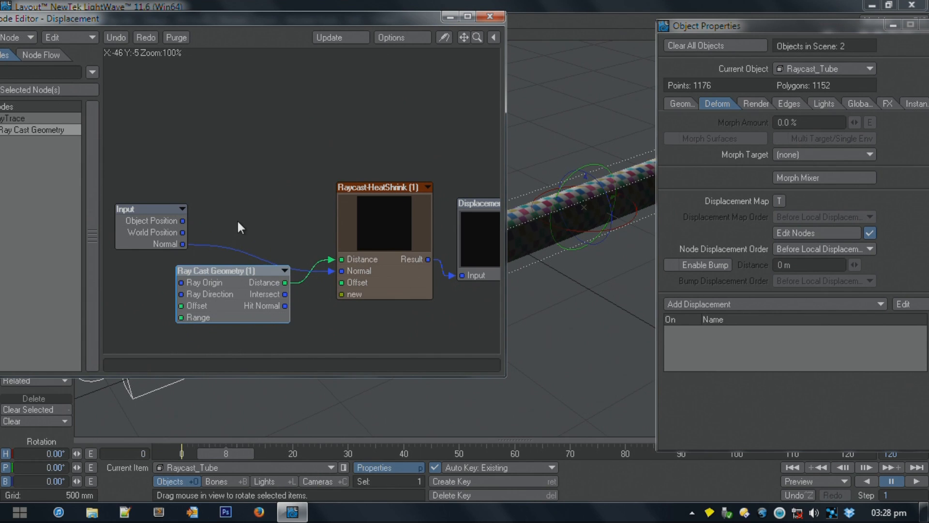
mouse_move(136, 220)
mouse_down()
mouse_move(112, 227)
mouse_move(124, 246)
mouse_move(142, 219)
mouse_up()
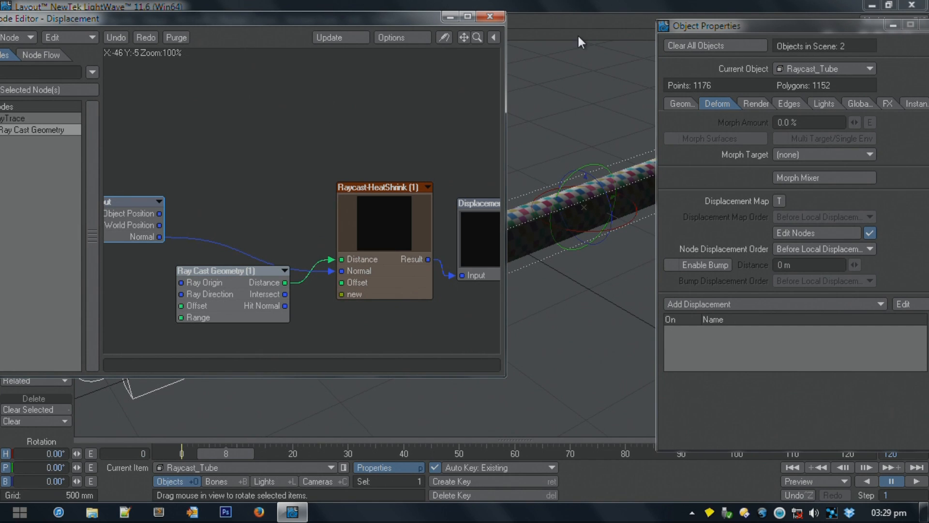
drag(873, 25, 823, 30)
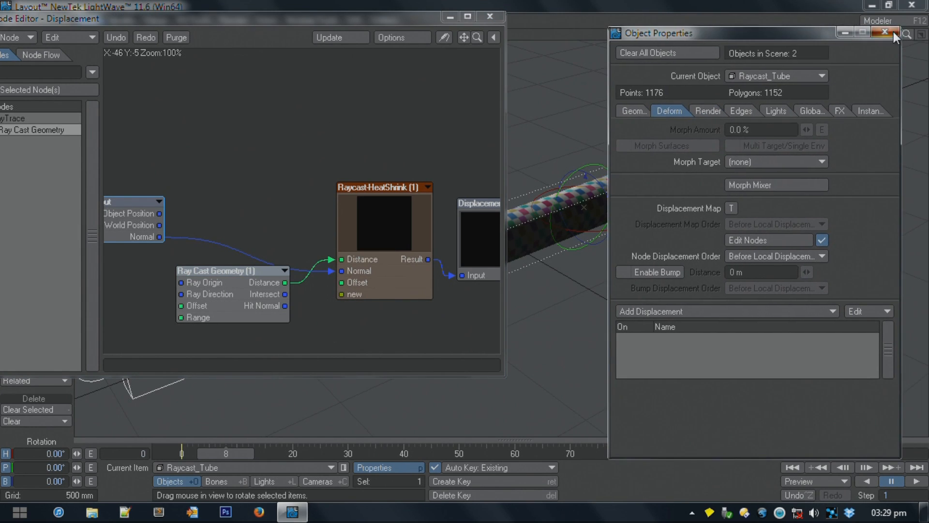
click(894, 33)
drag(404, 19, 330, 30)
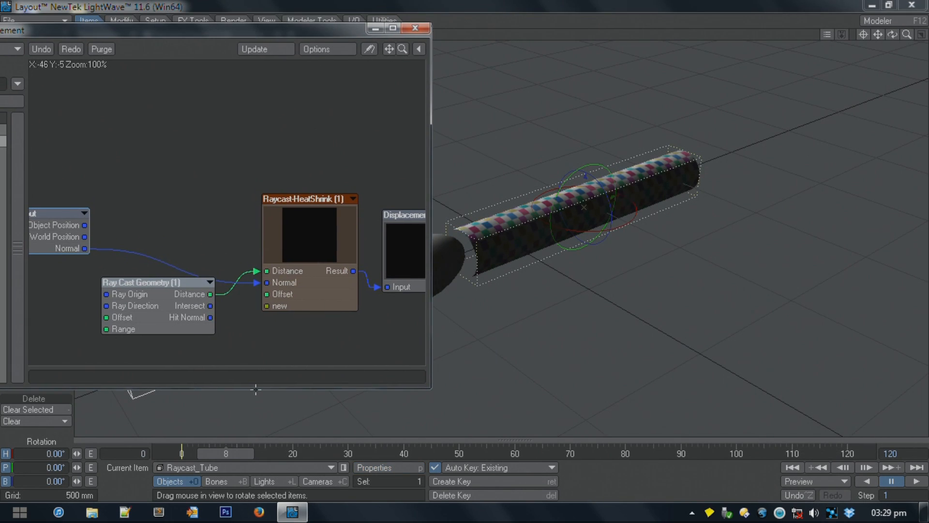
Step: Connect the Input node's World Position to the Ray Cast Geometry's Ray Origin and scrub the animation to frame 25
drag(232, 452, 276, 451)
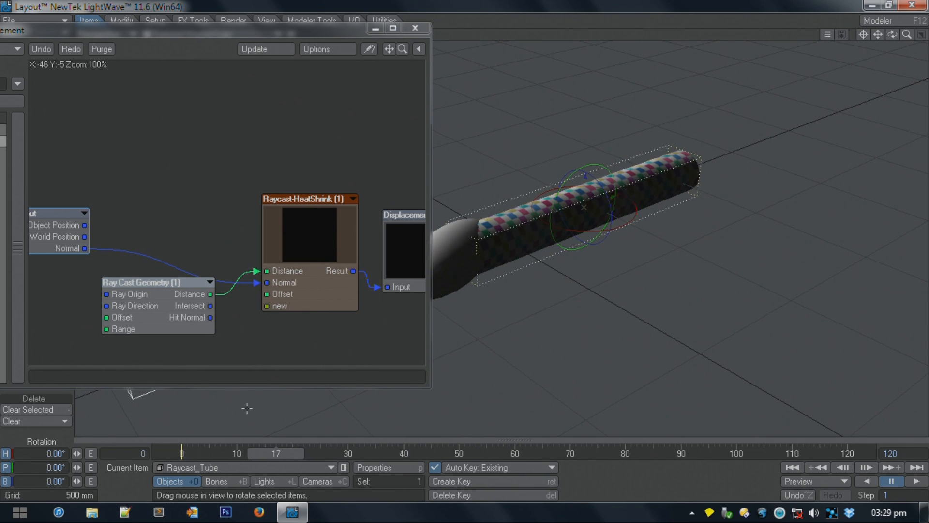
drag(85, 236, 106, 294)
drag(156, 455, 320, 453)
drag(83, 225, 118, 293)
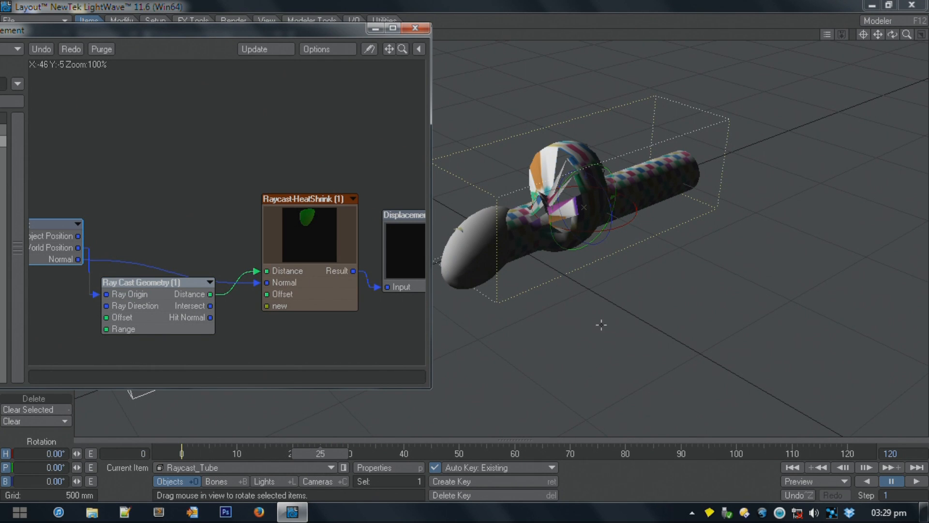
Step: Set Raycast_Tube's node displacement order to Before World Displacement, close its properties and scrub to frame 46
click(408, 467)
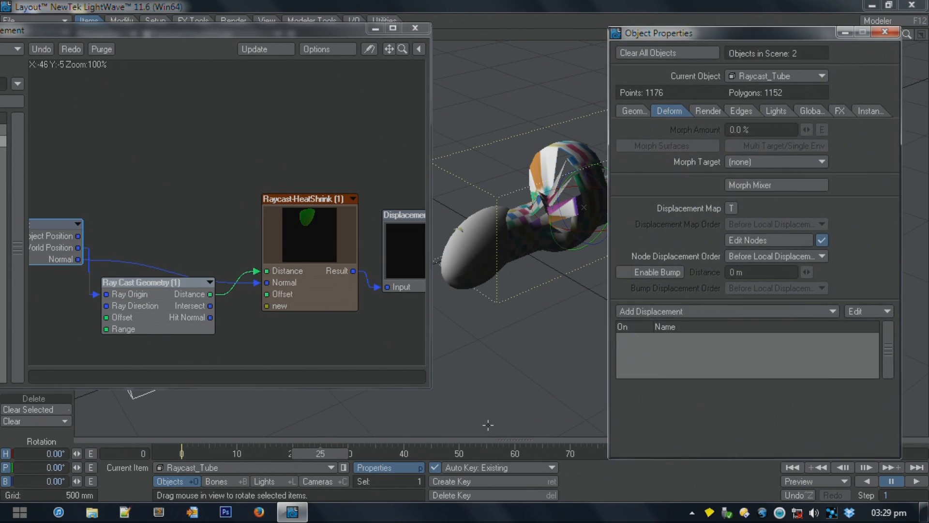
click(780, 256)
click(779, 271)
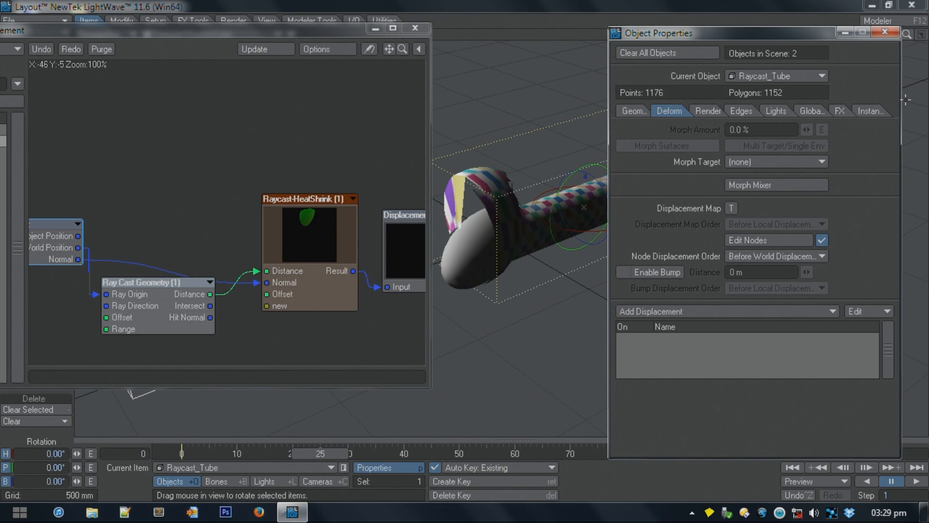
click(888, 33)
drag(343, 454, 437, 454)
Step: Place the Ray Cast Geometry node above the link between the Input Normal and Raycast-HeatShrink, with the Input node in view
drag(170, 310, 173, 182)
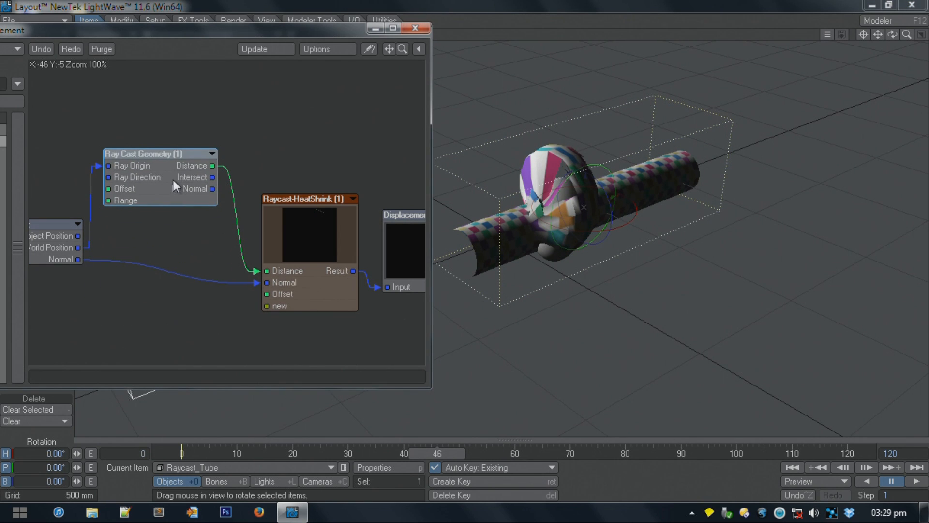
drag(159, 28, 230, 35)
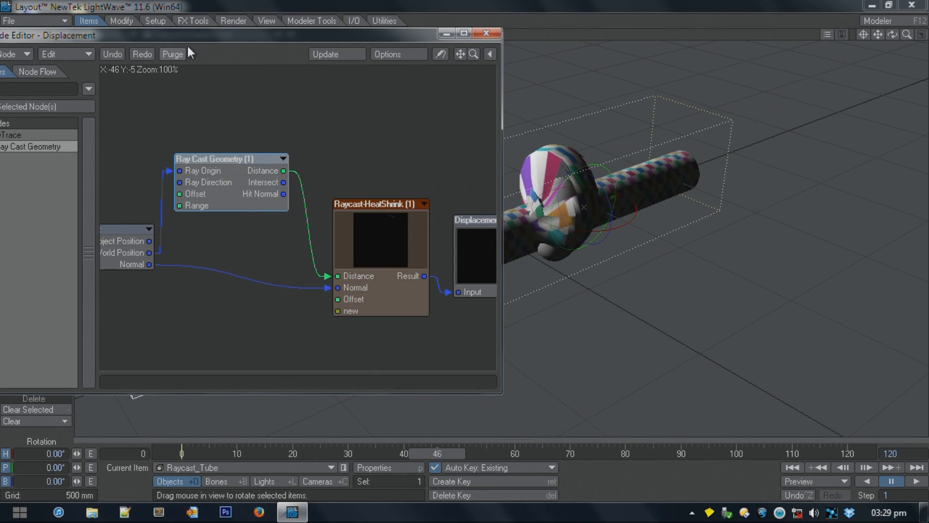
alt+drag(263, 107, 303, 120)
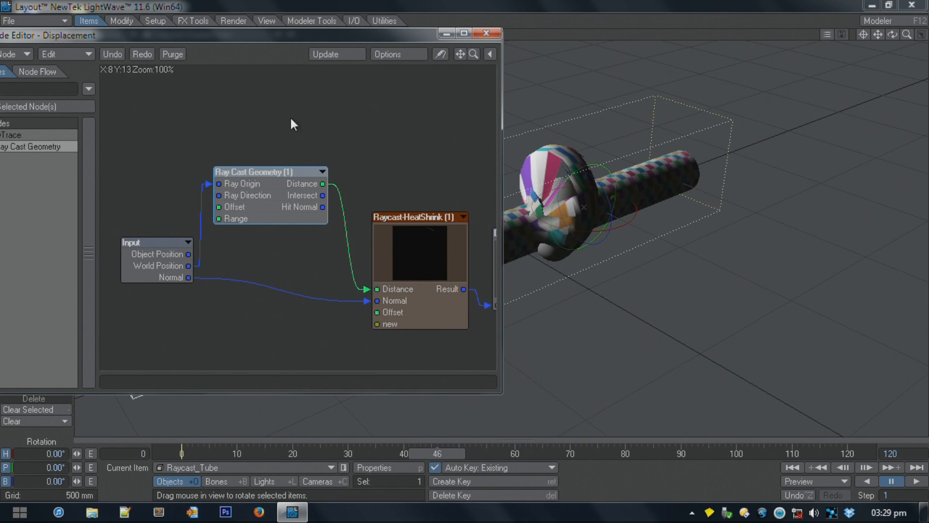
Step: Search the node list for "sca" and add a constant Scalar node to the displacement network
click(55, 89)
text(scalar)
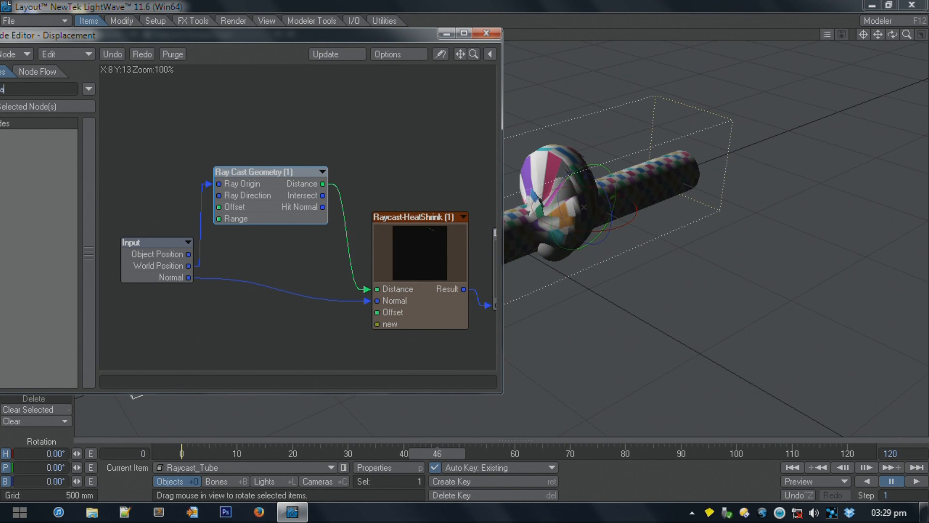
drag(129, 37, 181, 36)
drag(65, 89, 9, 105)
text(sca)
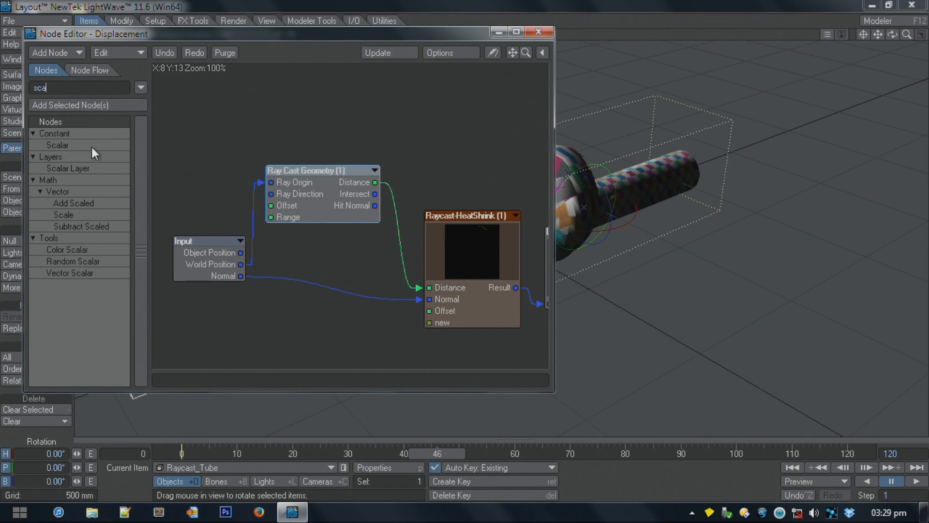
click(83, 144)
drag(83, 145, 330, 224)
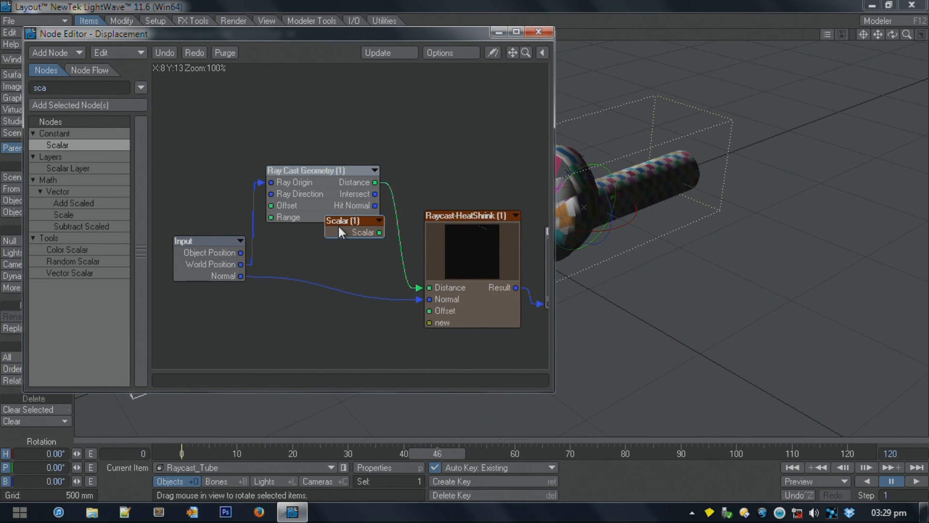
Step: Set the Scalar node's value to 0 and connect it to Raycast-HeatShrink's Offset input
double_click(337, 224)
text(0)
key(Return)
click(573, 193)
drag(374, 232, 429, 311)
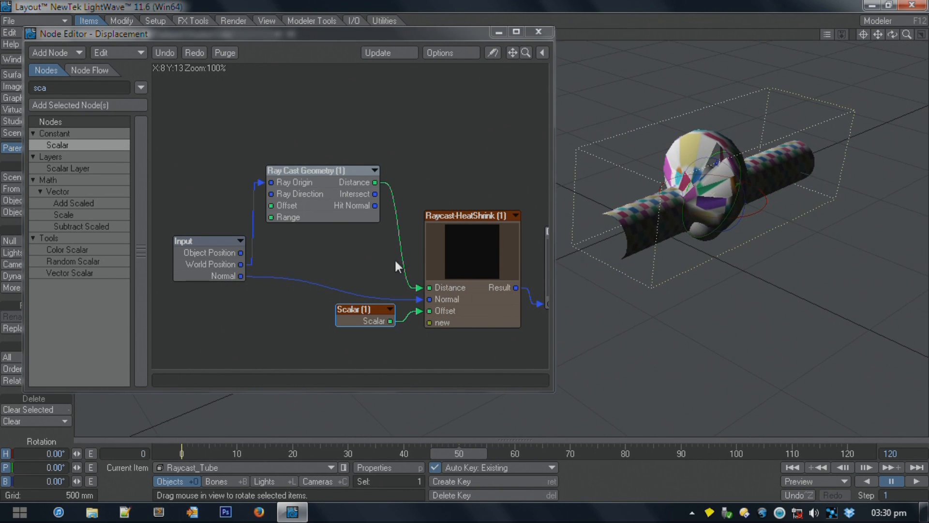
Step: Disconnect the Scalar from Raycast-HeatShrink's Offset, space out the nodes and scrub the animation to frame 44
drag(368, 321, 319, 334)
drag(416, 312, 382, 300)
drag(318, 196, 328, 231)
alt+drag(432, 306, 315, 301)
drag(460, 271, 473, 255)
drag(457, 453, 412, 444)
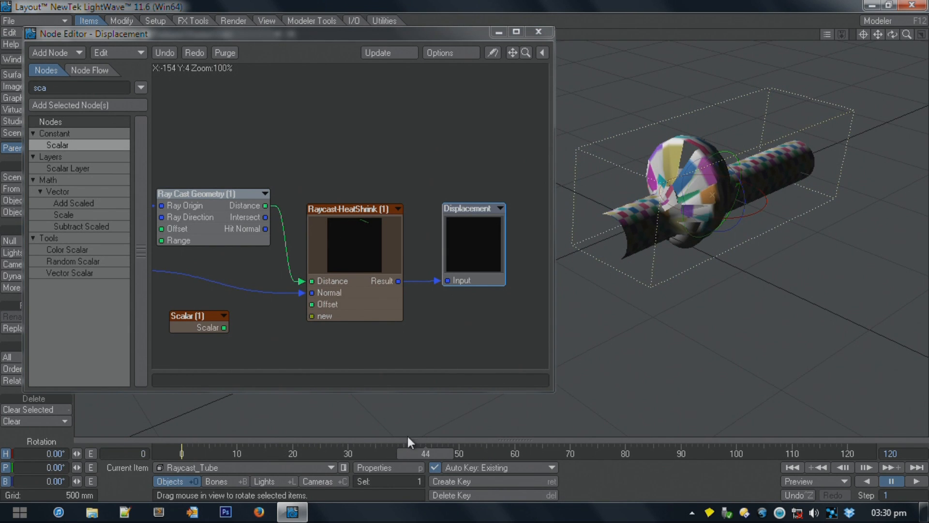
Step: Connect the Input Normal to the Ray Cast Geometry's Ray Direction, and the Scalar output to Raycast-HeatShrink's Offset
drag(231, 214, 236, 227)
alt+drag(292, 315, 324, 291)
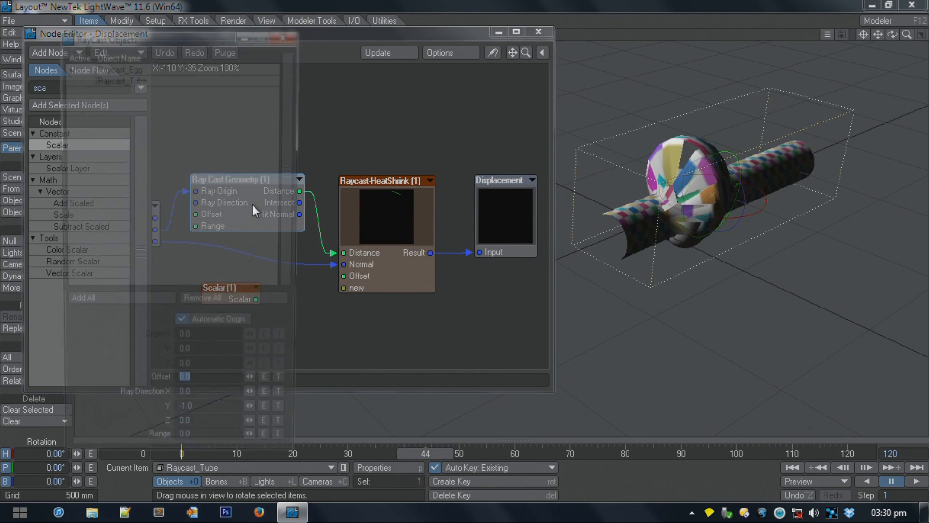
double_click(252, 204)
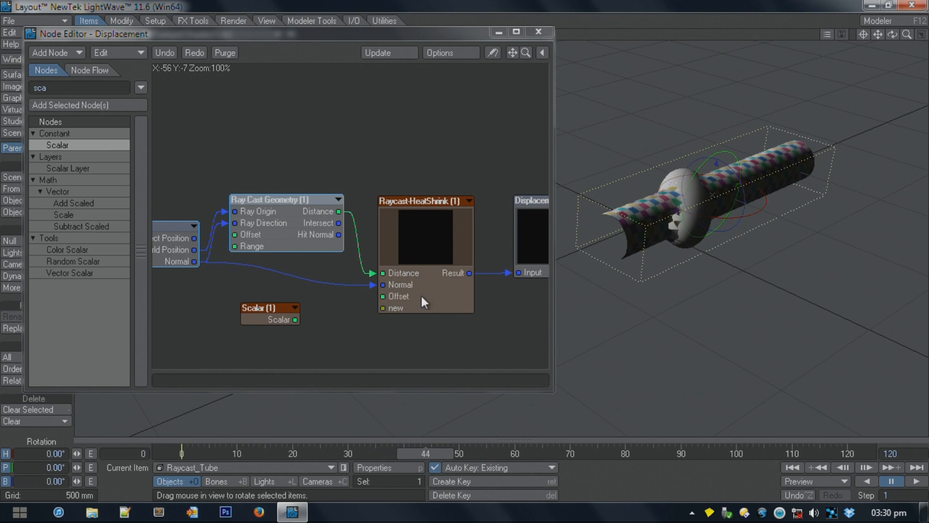
drag(295, 319, 382, 296)
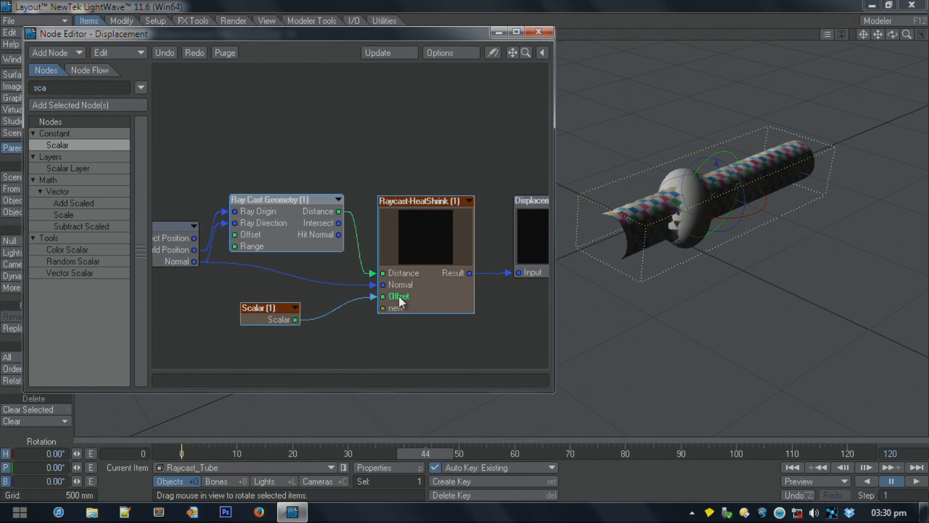
Step: Try values of 0.2 and 0.1 in the Scalar node that drives the heat-shrink offset
double_click(282, 316)
text(0.2)
key(Return)
double_click(485, 213)
text(0.1)
key(Return)
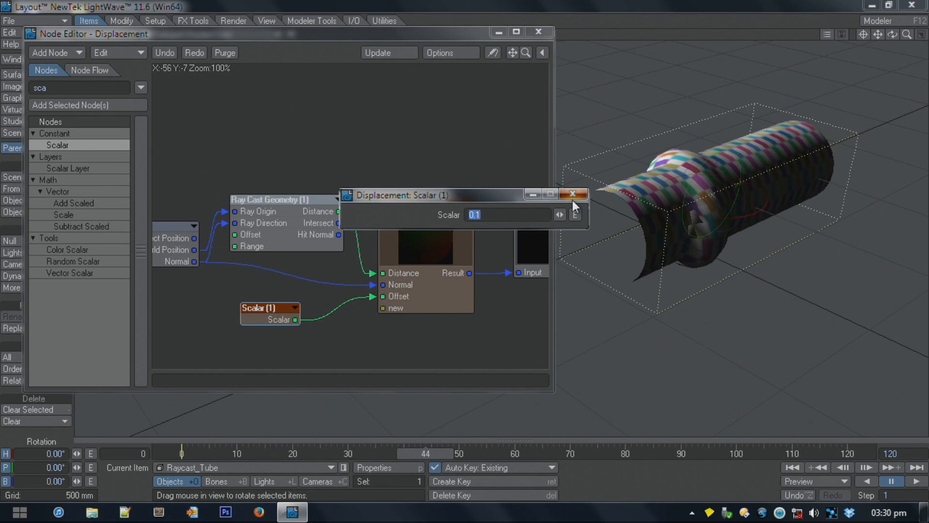
click(573, 195)
Step: Reopen the Scalar node and enter a smaller offset value beginning with .0
double_click(269, 315)
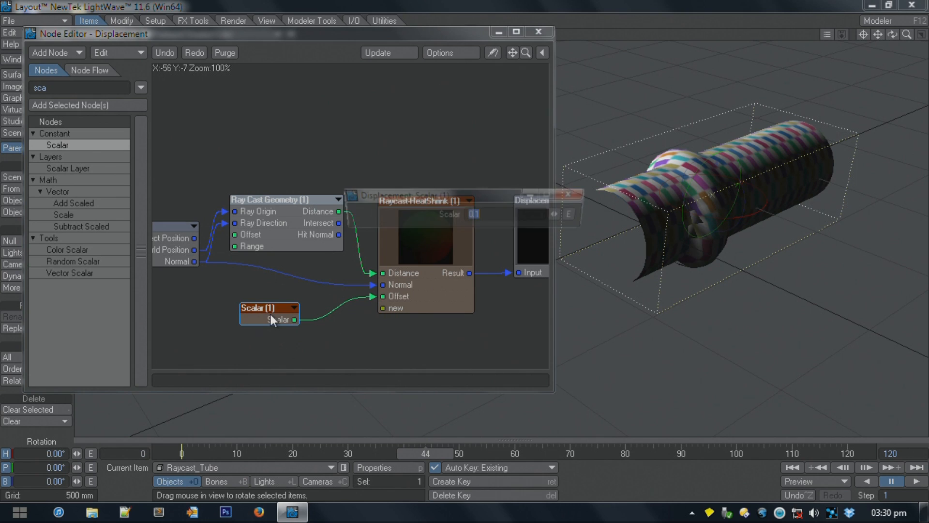
text(.0)
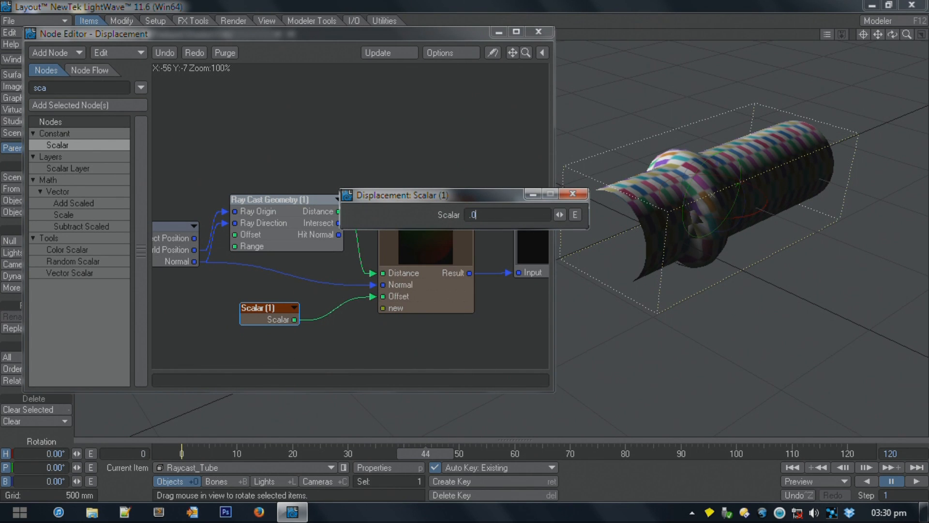
Step: Set the Scalar node that feeds the heat-shrink offset to 0.02 and close its settings
text(2)
key(Return)
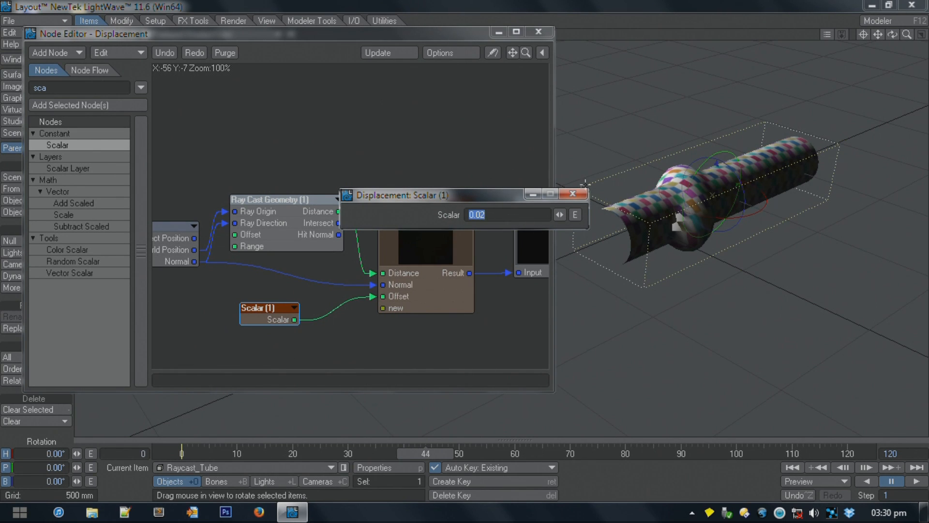
click(572, 193)
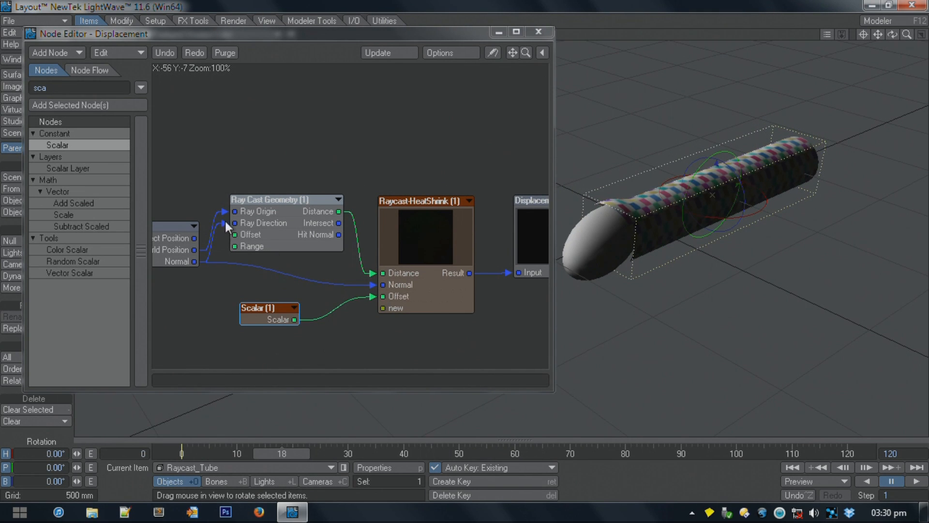
Step: Detach the Ray Cast Geometry node's Ray Origin and Ray Direction, rewire them from World Position and Normal, and scrub the timeline to check
drag(223, 214, 273, 223)
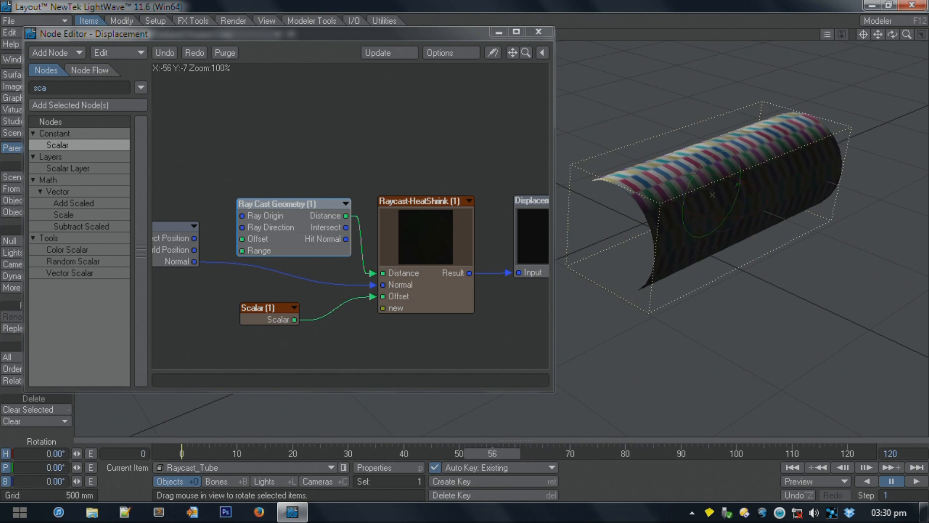
click(196, 262)
drag(213, 222, 239, 225)
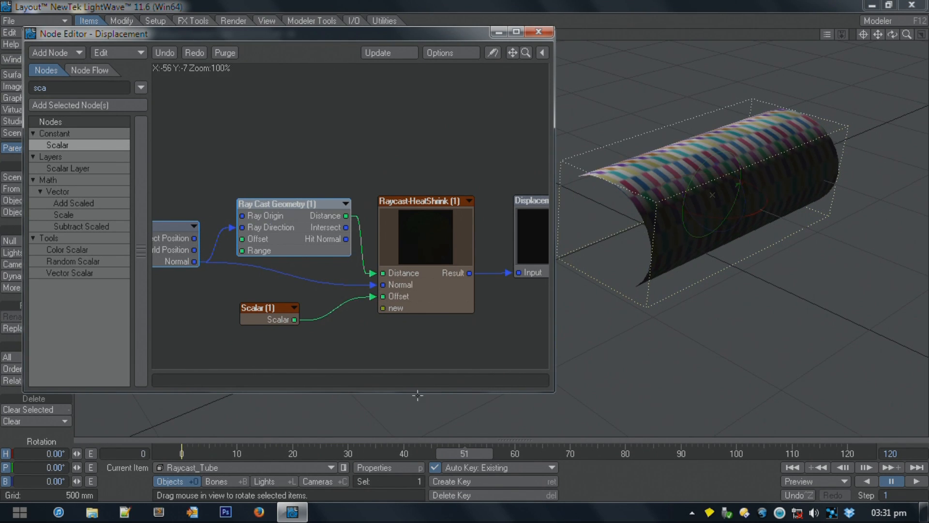
drag(483, 449, 444, 451)
alt+drag(244, 251, 270, 220)
drag(436, 448, 354, 447)
Step: Reposition the Ray Cast Geometry node between the Input and Raycast-HeatShrink nodes
drag(350, 247, 342, 215)
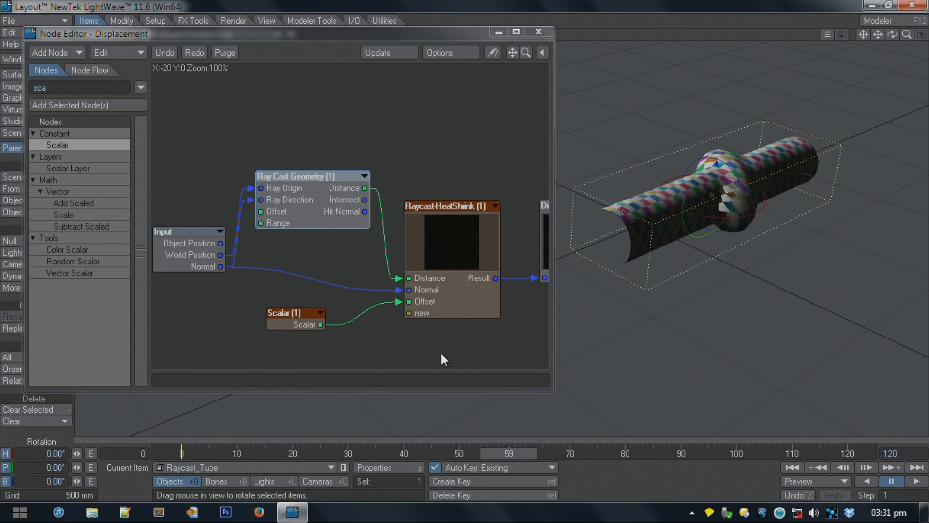
alt+drag(493, 329, 446, 314)
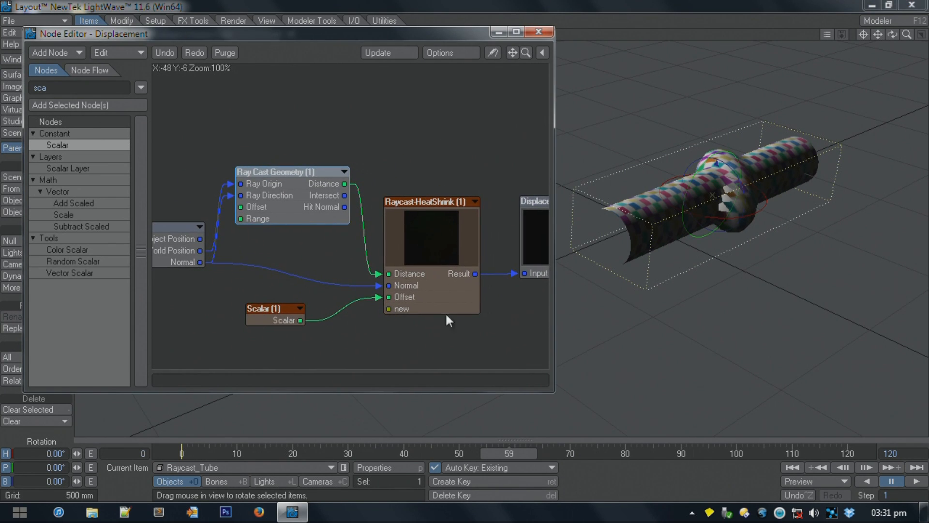
drag(274, 184, 300, 224)
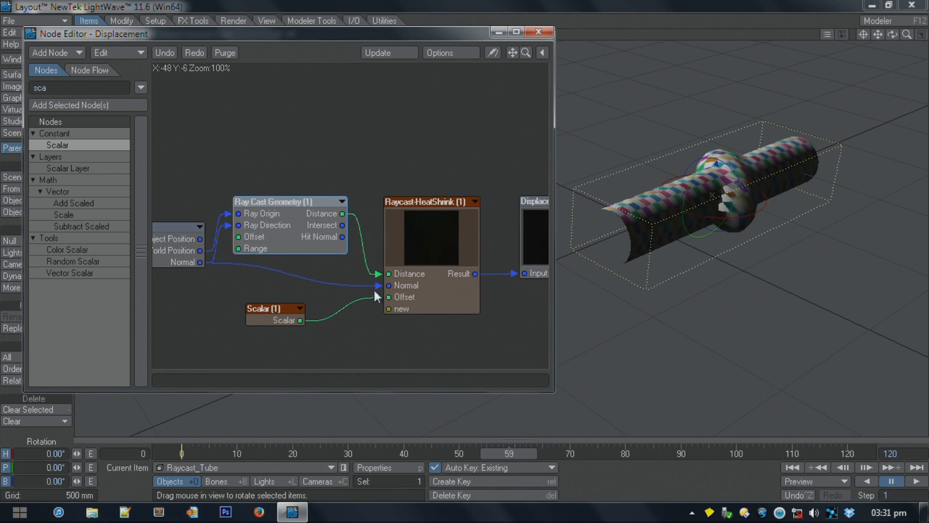
Step: Examine the nodes inside the Raycast-HeatShrink compound and return to the displacement graph
double_click(434, 236)
alt+drag(434, 257, 399, 258)
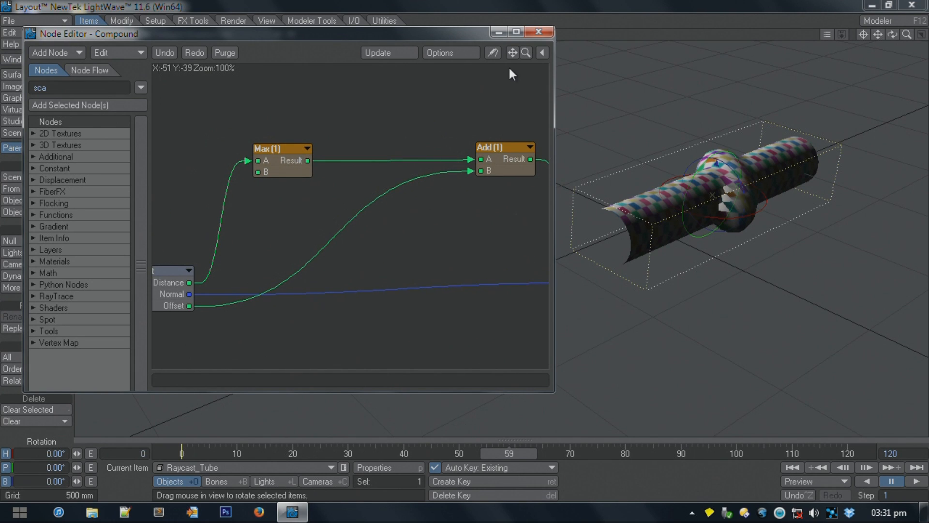
drag(524, 54, 475, 53)
alt+drag(379, 220, 329, 205)
double_click(481, 222)
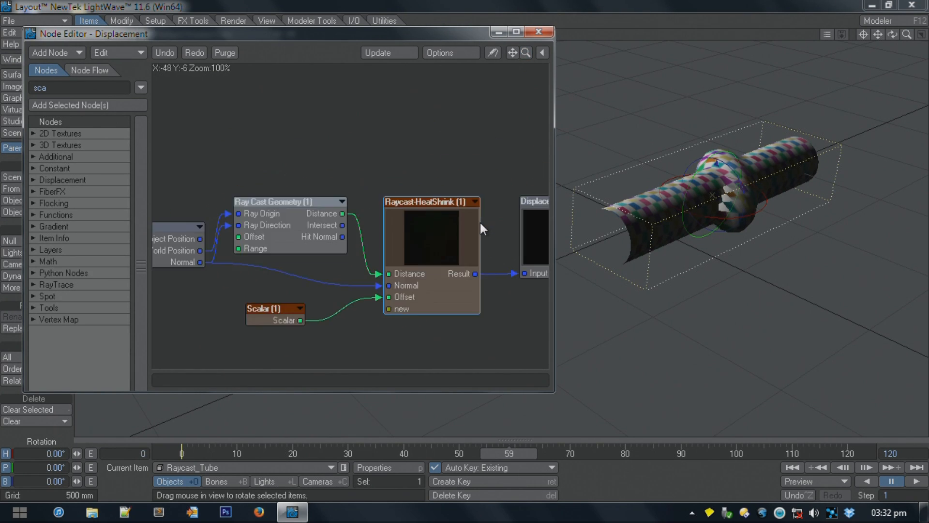
Step: Shift the Raycast-HeatShrink node slightly within the displacement graph
drag(433, 270, 443, 266)
alt+drag(404, 324, 386, 306)
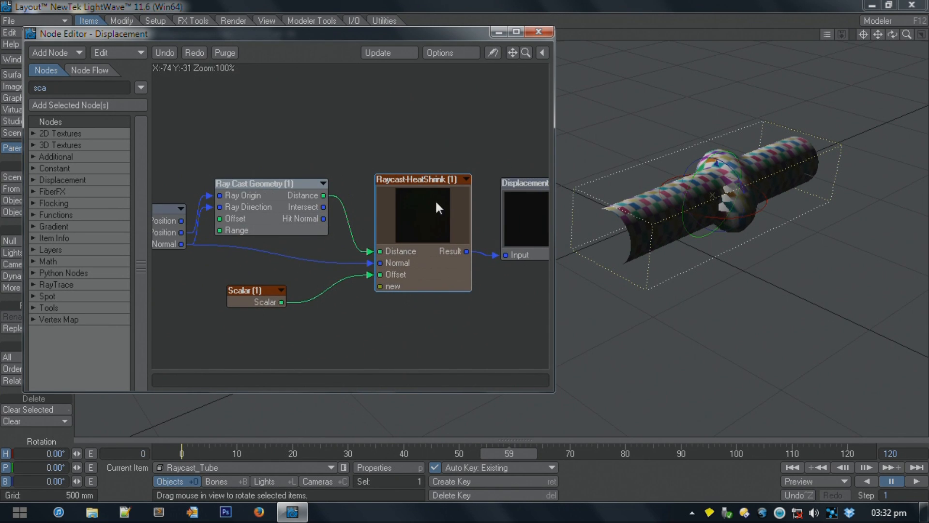
drag(425, 207, 422, 208)
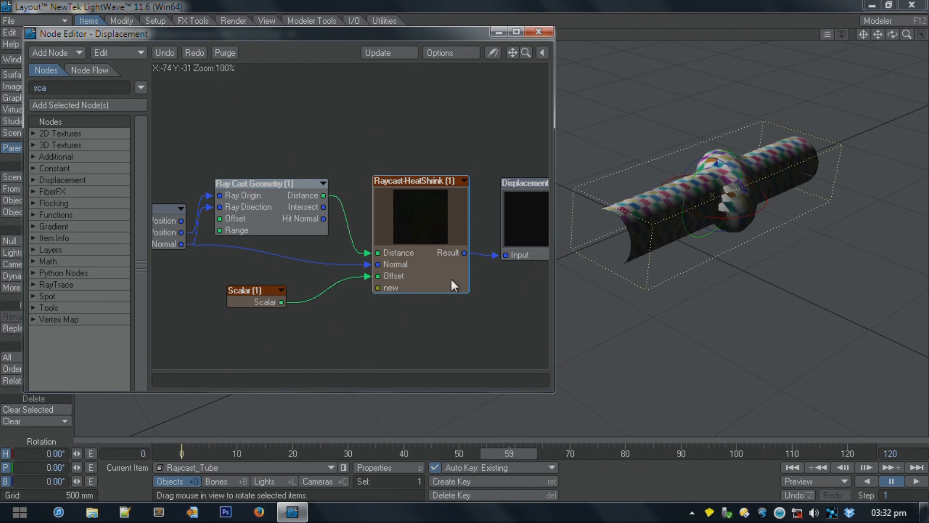
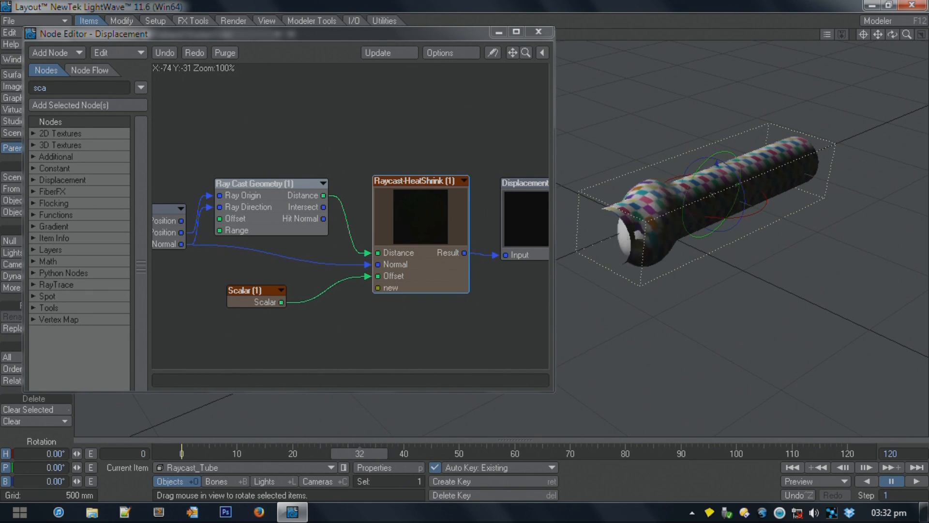
Step: Close the node editor and scrub from frame 0 to about frame 90 to review the egg moving through the tube
click(540, 31)
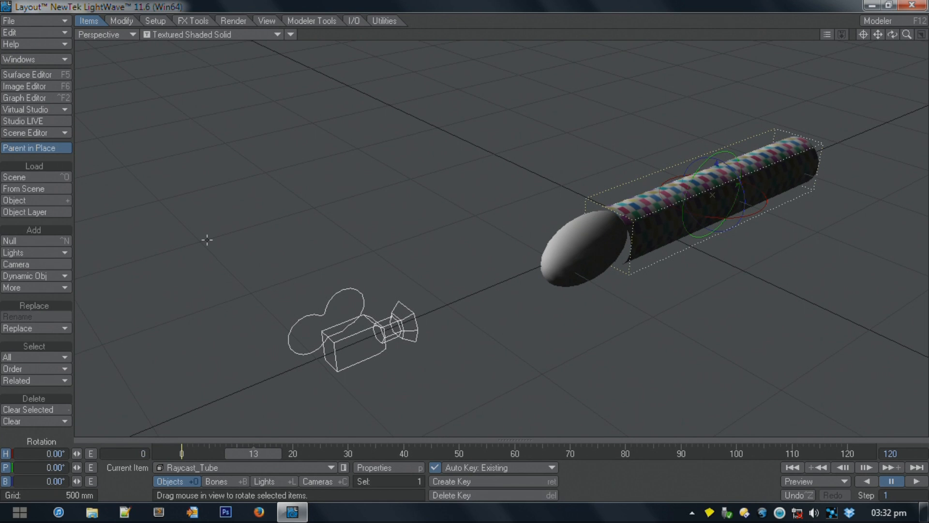
drag(276, 455, 182, 453)
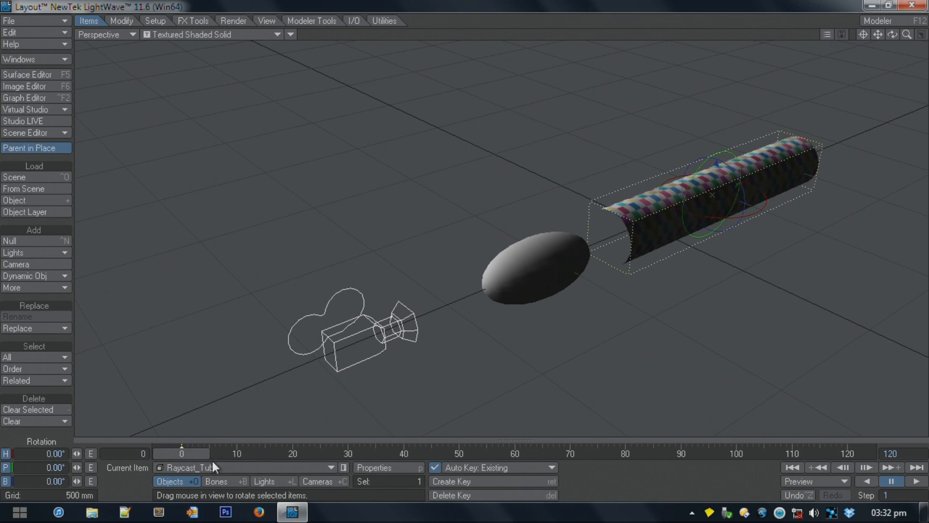
mouse_move(175, 455)
mouse_down()
mouse_move(790, 456)
mouse_move(181, 456)
mouse_up()
drag(181, 456, 695, 440)
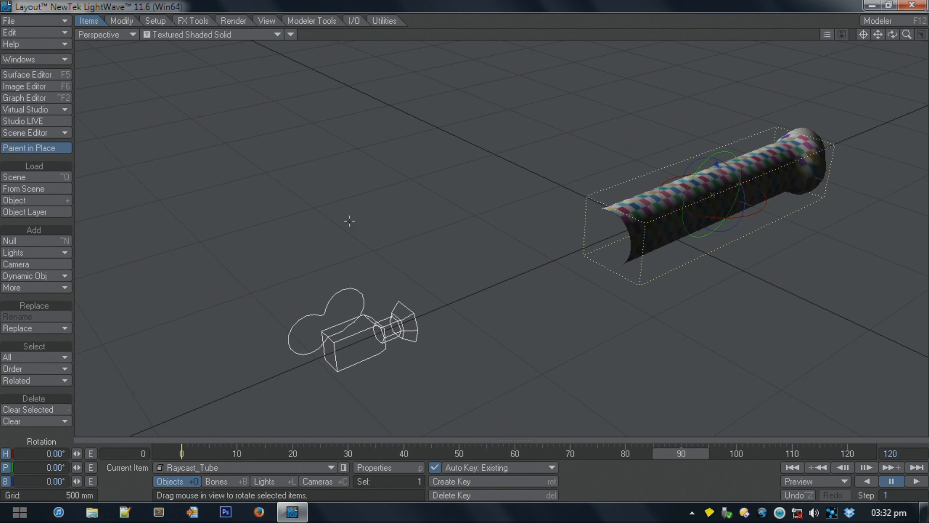
Step: Clear the current scene without saving it
click(54, 22)
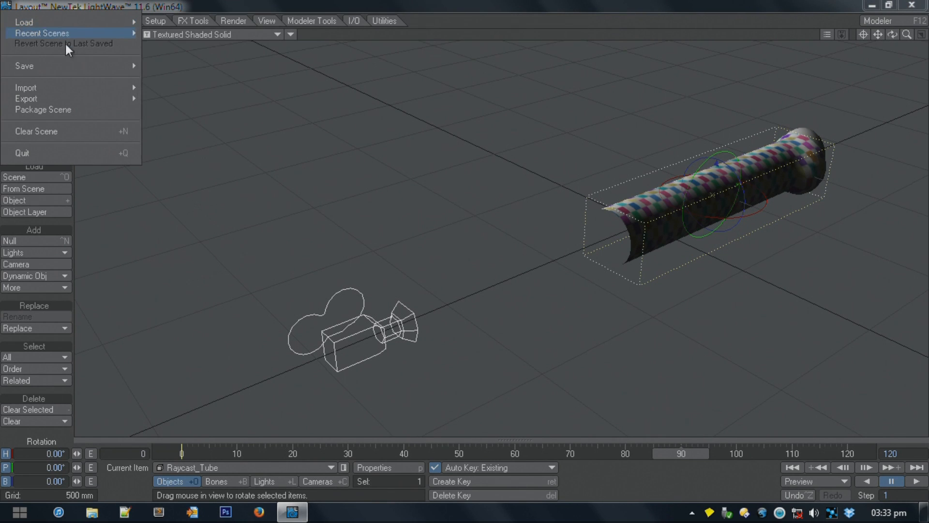
click(92, 131)
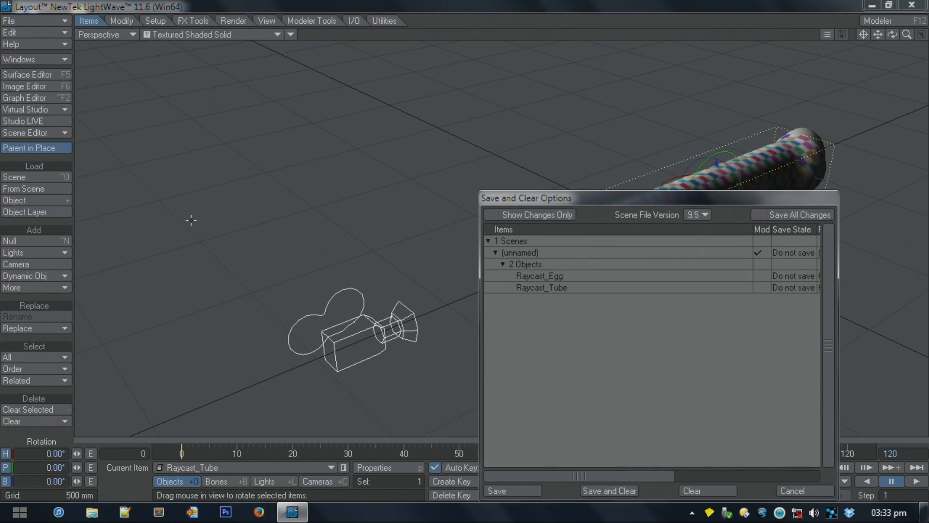
click(706, 490)
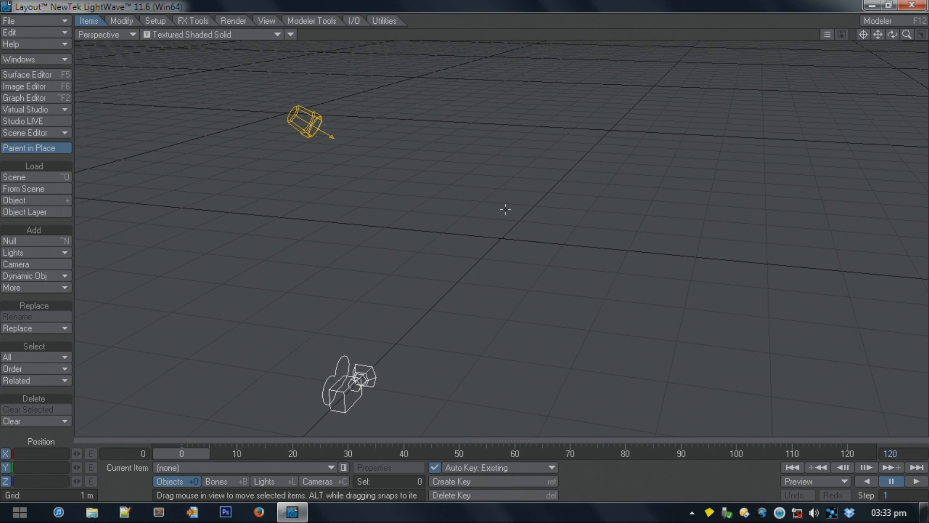
Step: Add a null and clone it five times, placing the clones in a zigzag that recedes along Z to about 6.7 m
click(50, 242)
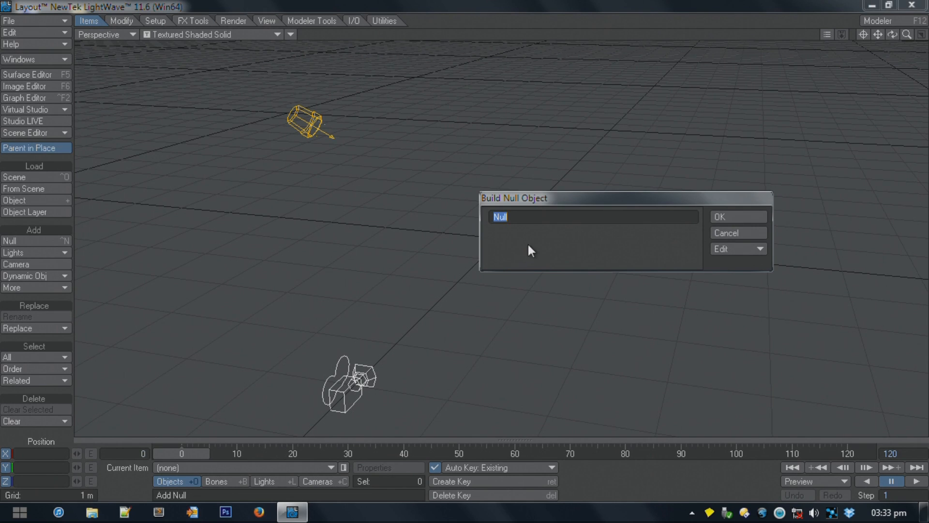
click(716, 218)
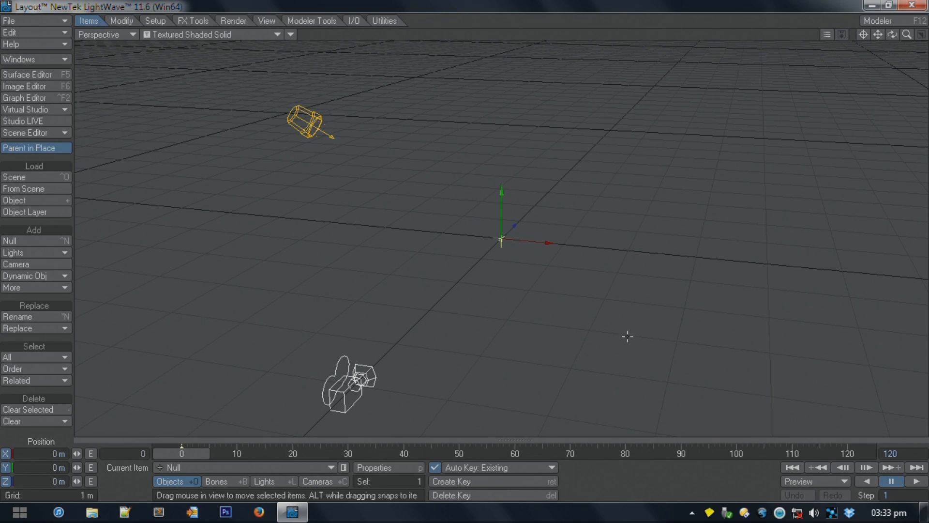
key(ctrl+n)
drag(513, 260, 652, 232)
key(ctrl+c)
drag(605, 322, 519, 27)
key(ctrl+c)
drag(542, 256, 672, 117)
key(ctrl+c)
mouse_move(670, 271)
mouse_down()
mouse_move(648, 225)
mouse_move(552, 97)
mouse_up()
key(ctrl+c)
drag(444, 203, 439, 131)
Step: Add another null named Spline at the origin
click(68, 241)
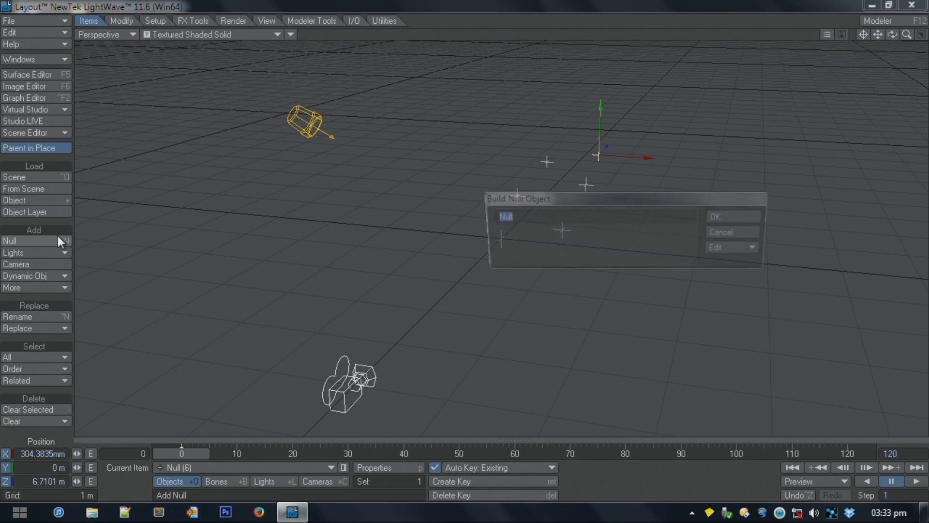
text(Spline)
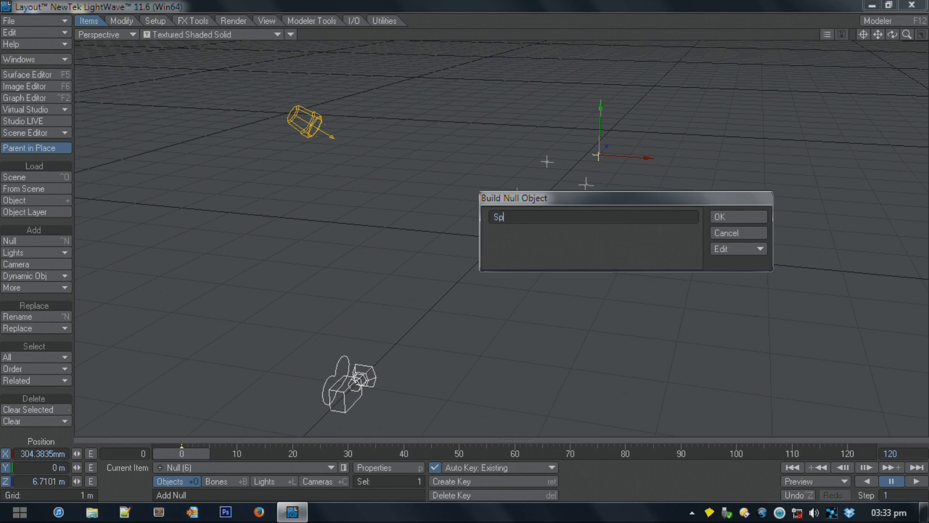
key(Return)
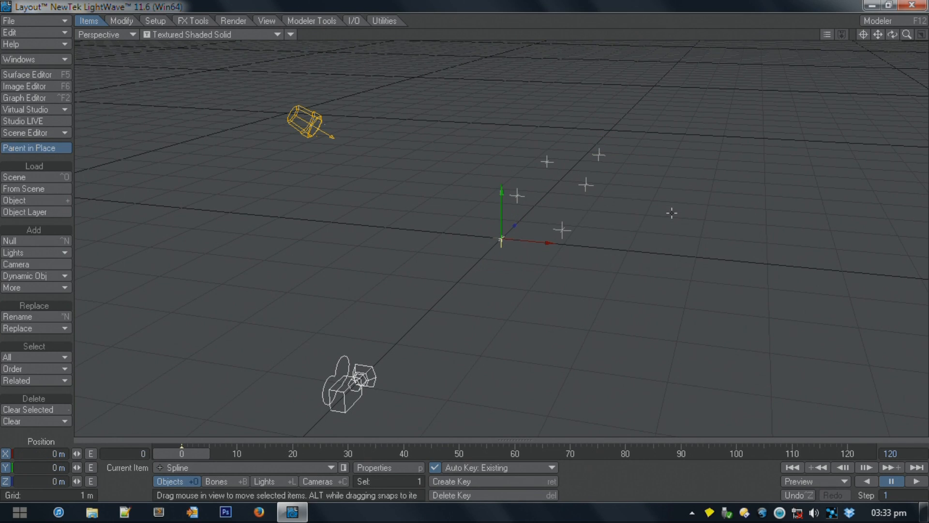
Step: Parent the six numbered nulls to the Spline null in the Scene Editor and close it
click(60, 60)
click(57, 59)
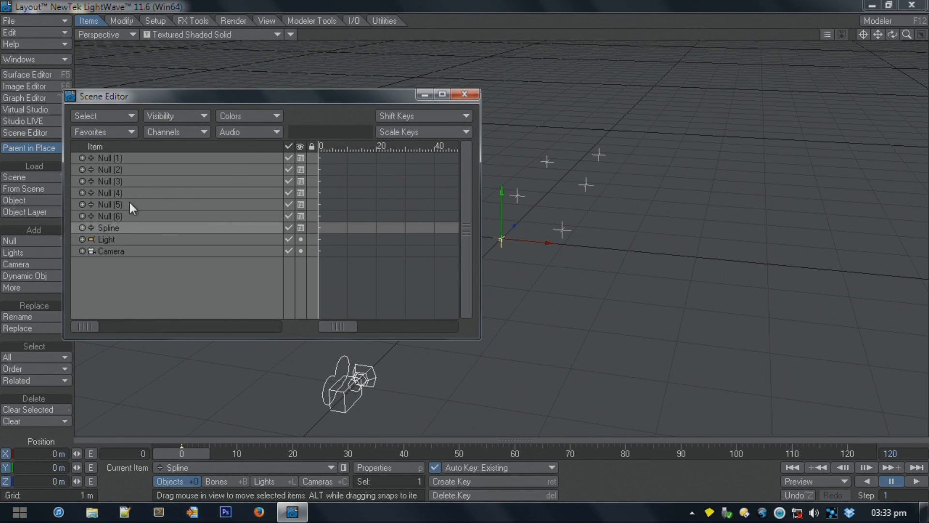
drag(120, 217, 151, 226)
click(130, 156)
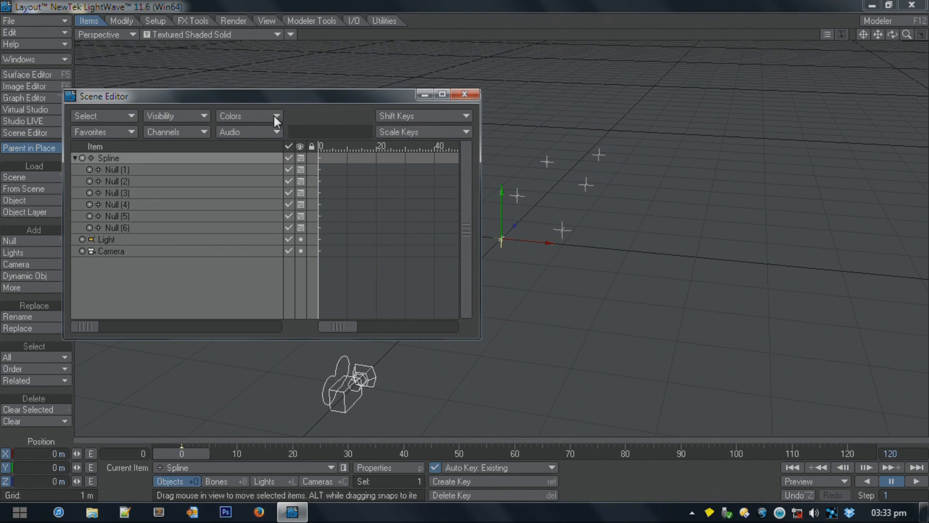
click(467, 94)
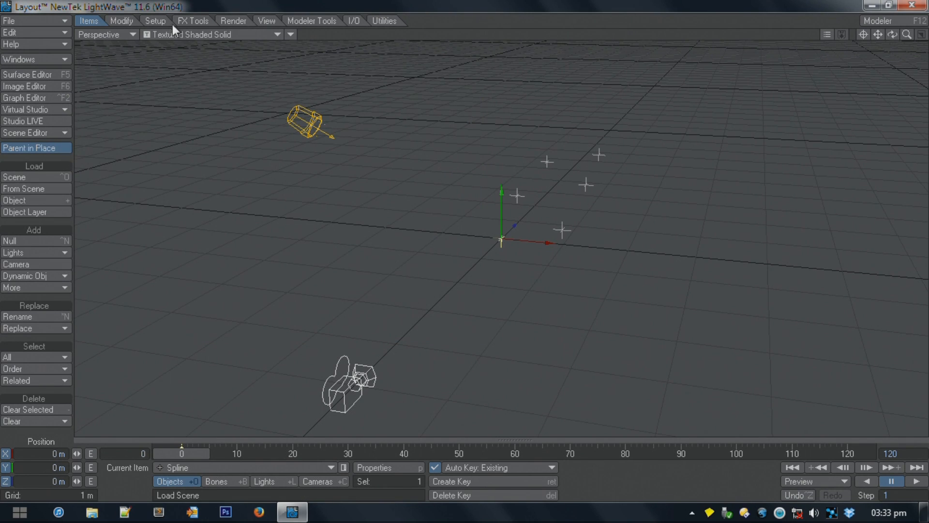
Step: Reopen the Scene Editor, make its window narrower and move it clear of the nulls in the viewport
click(155, 20)
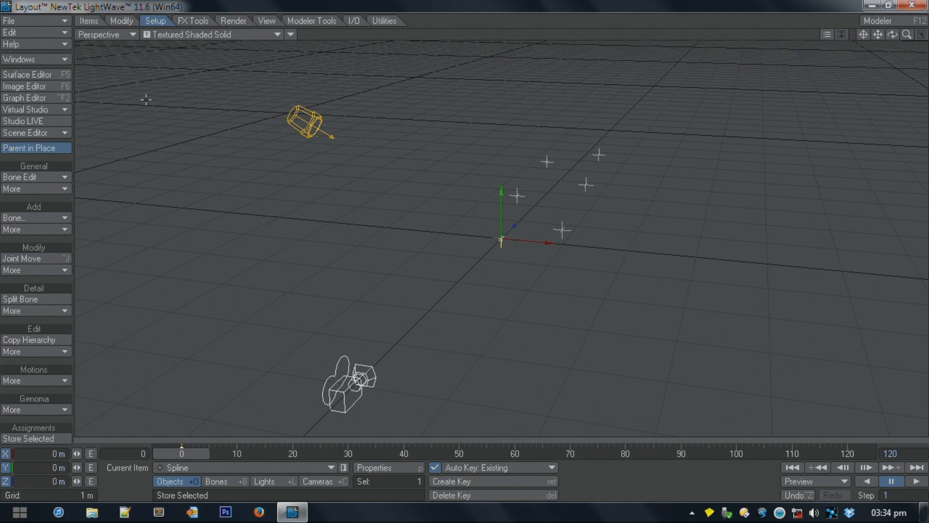
click(41, 60)
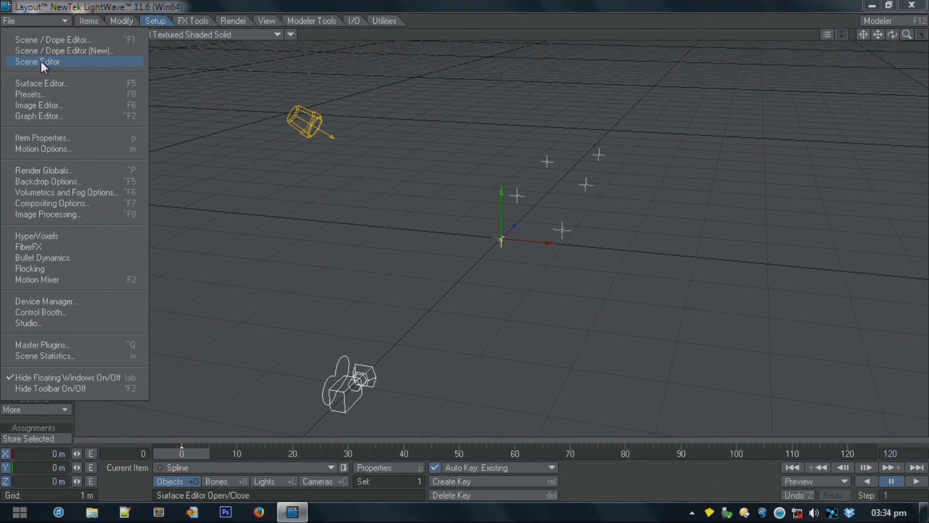
click(41, 62)
drag(480, 242, 292, 241)
drag(188, 93, 205, 75)
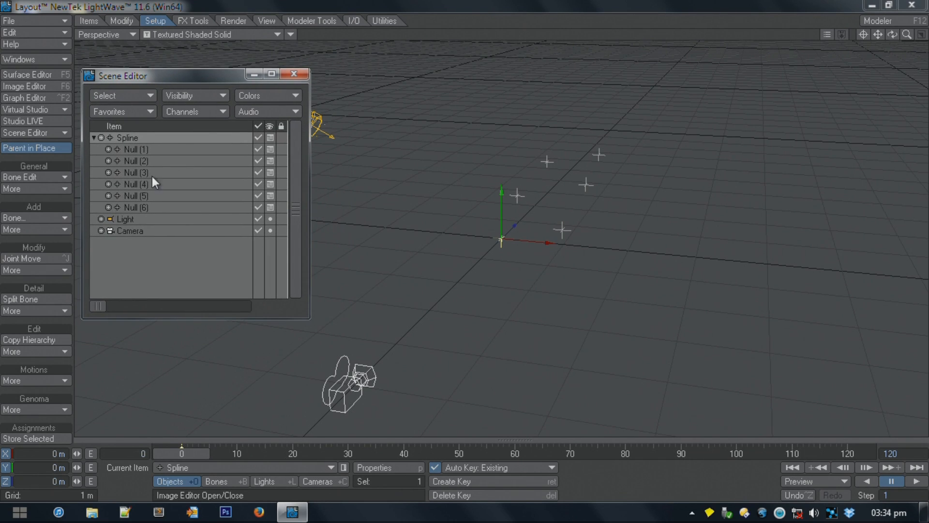
Step: Add a null named Spline_visibility
click(96, 20)
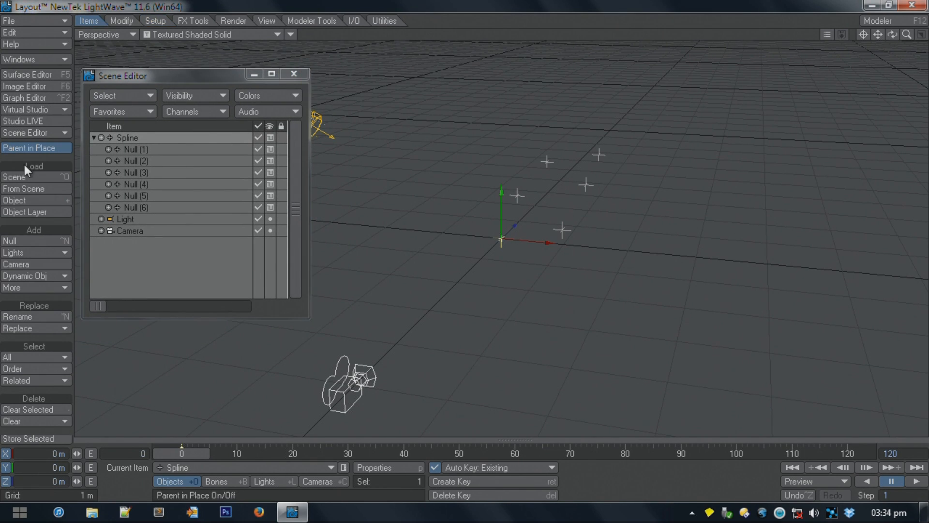
click(36, 241)
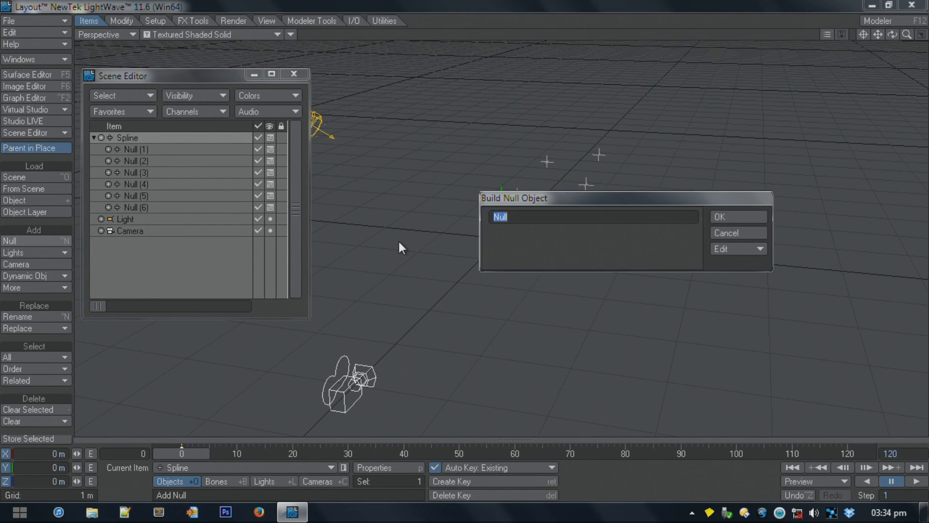
text(SPlin)
key(BackSpace)
text(pl)
key(BackSpace)
text(line+_visibility)
key(Return)
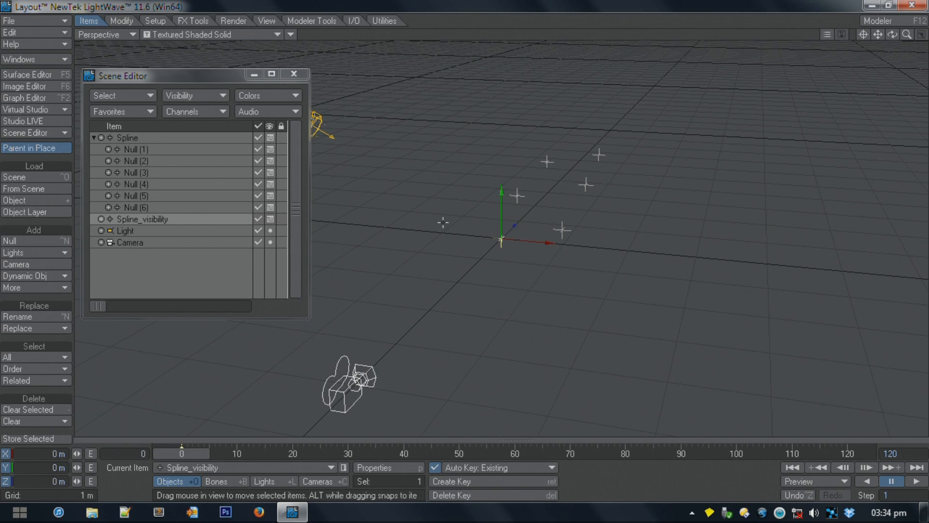
Step: Set Spline as the Spline Control item in the motion options of Spline_visibility
key(m)
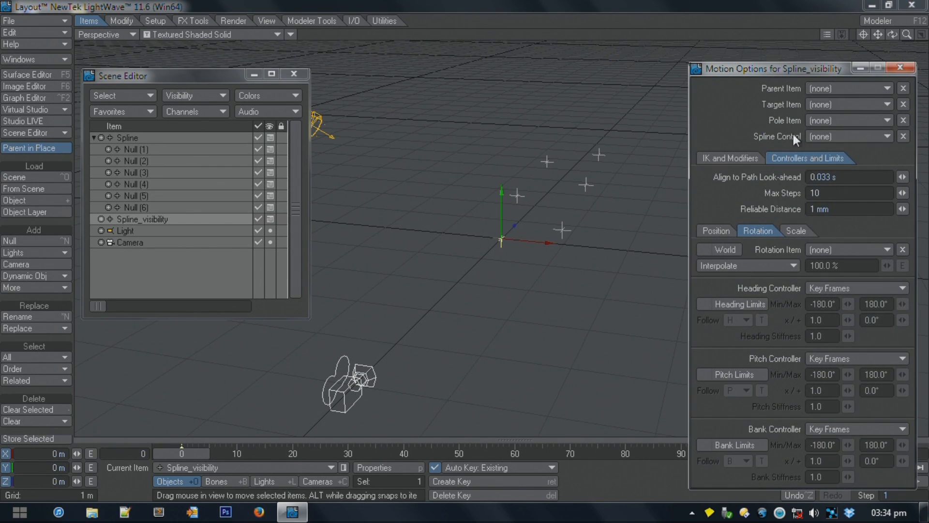
click(854, 137)
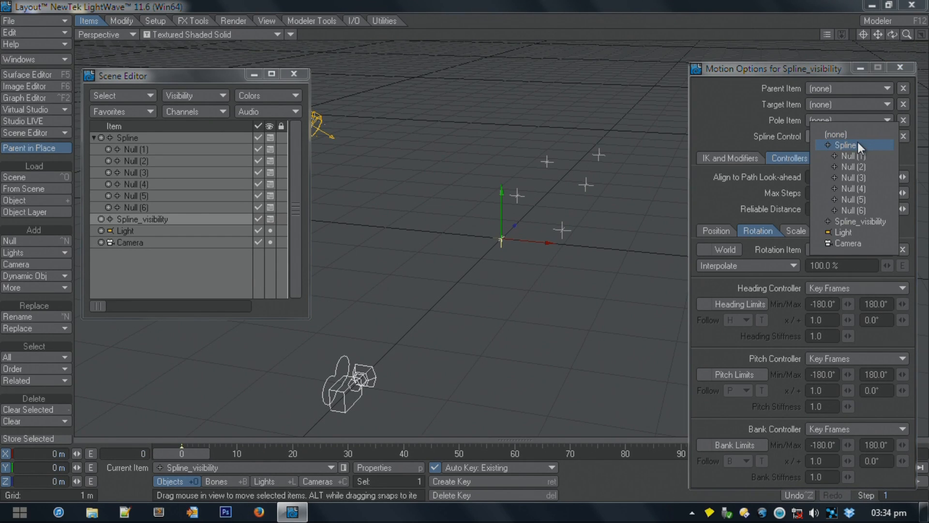
click(858, 141)
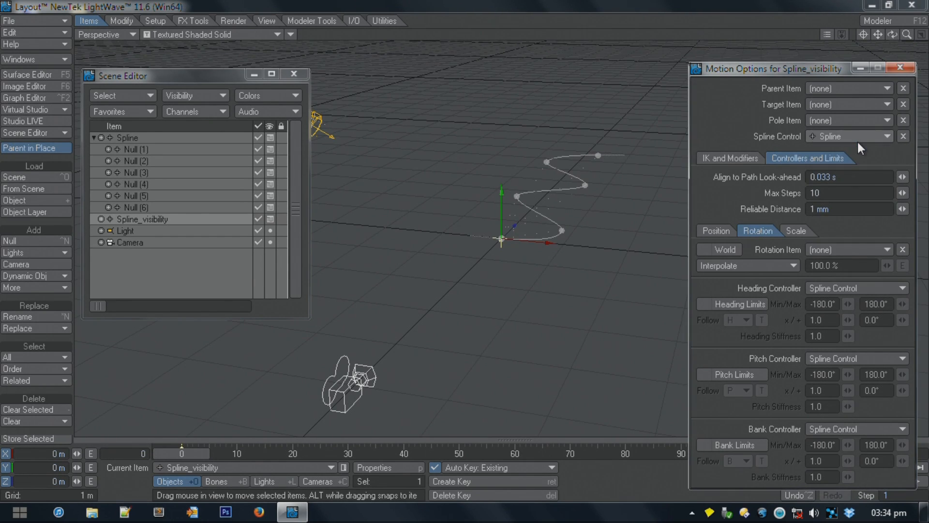
Step: Close the motion options, set the Spline null's display colour to Red, and reselect Spline_visibility
click(900, 71)
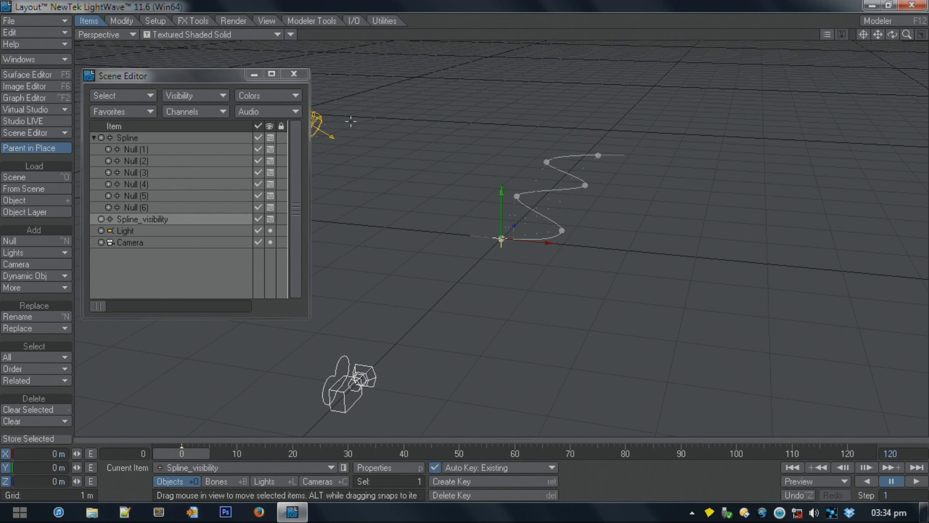
click(213, 138)
right_click(213, 138)
mouse_move(213, 138)
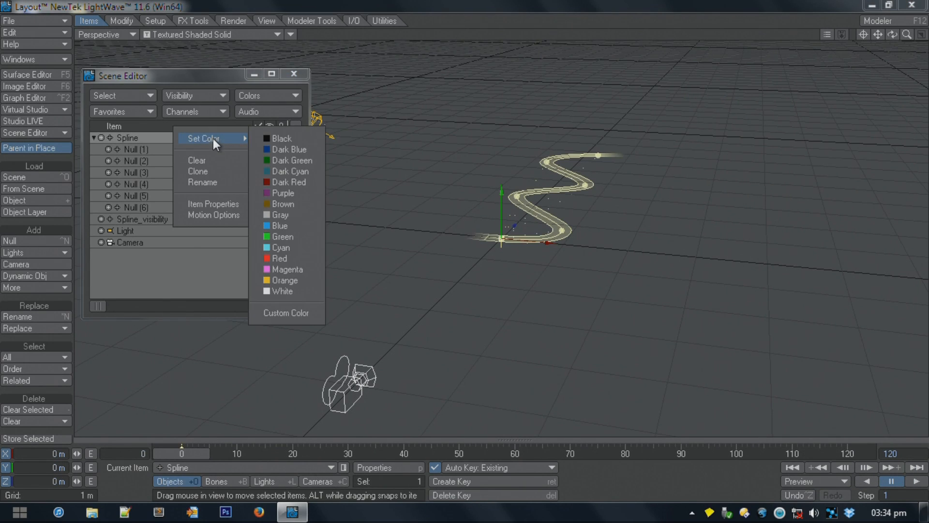
click(279, 258)
click(171, 218)
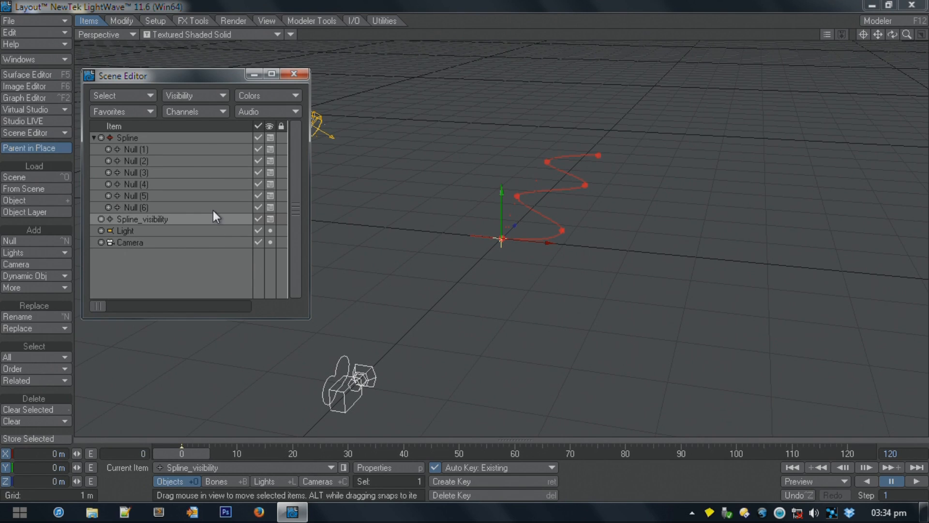
Step: Load the Axis object into the scene from the SplineControl folder of the example content
click(27, 24)
mouse_move(28, 23)
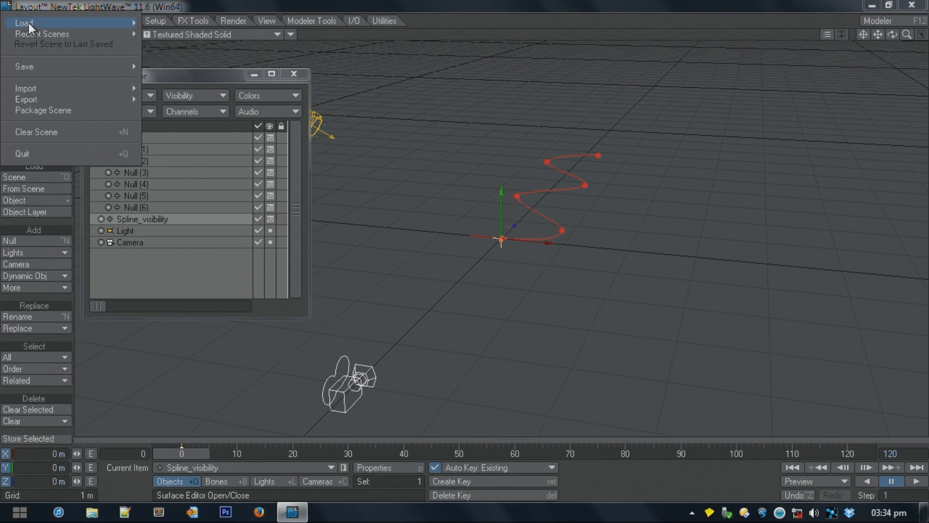
click(173, 65)
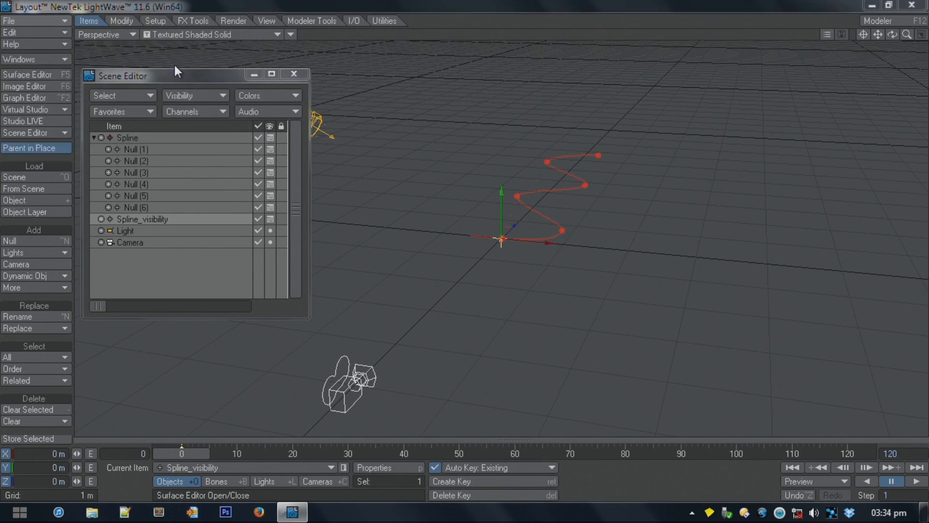
click(390, 27)
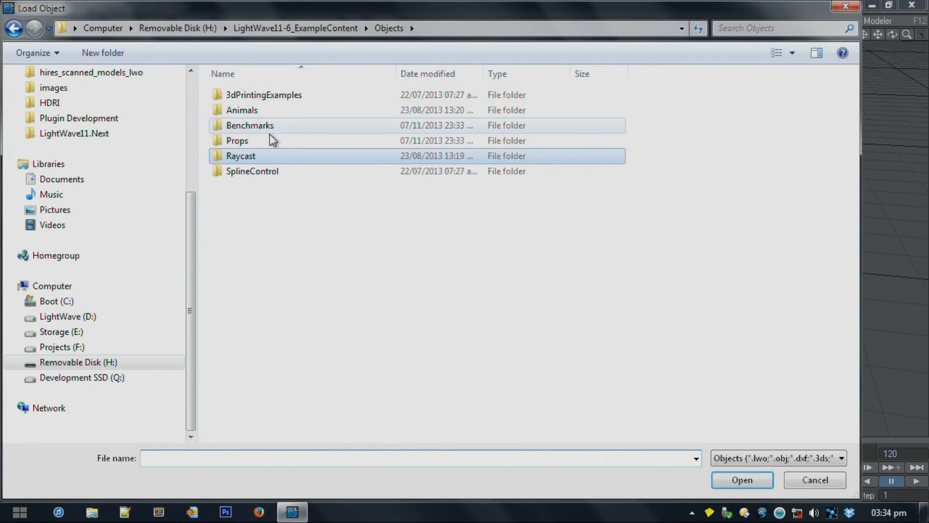
click(253, 172)
double_click(253, 172)
double_click(249, 95)
double_click(241, 95)
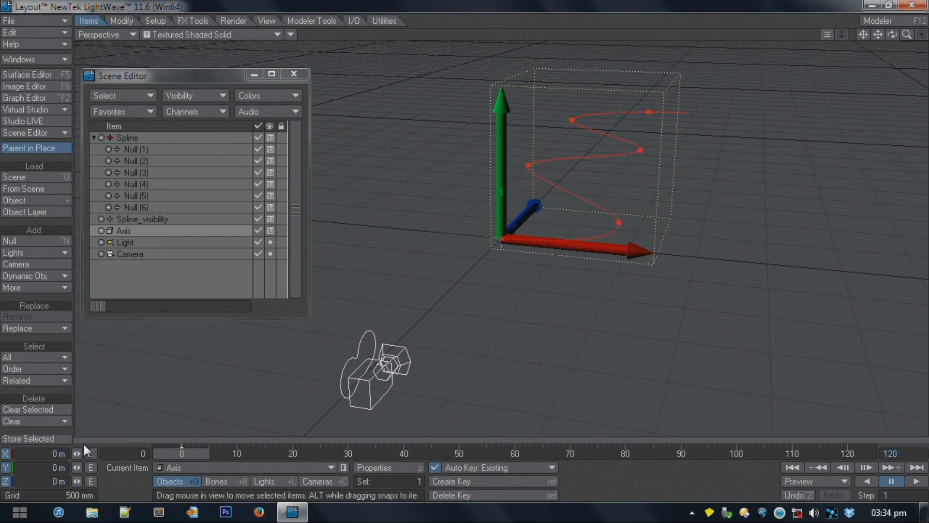
alt+drag(420, 364, 374, 431)
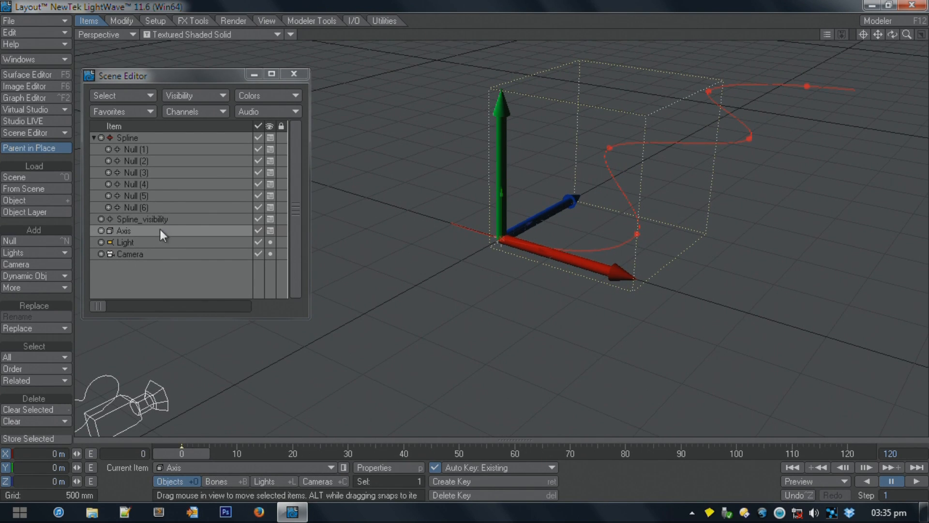
Step: Clear the Spline Control item of Spline_visibility, assign Spline to it again, and close its motion options
click(140, 137)
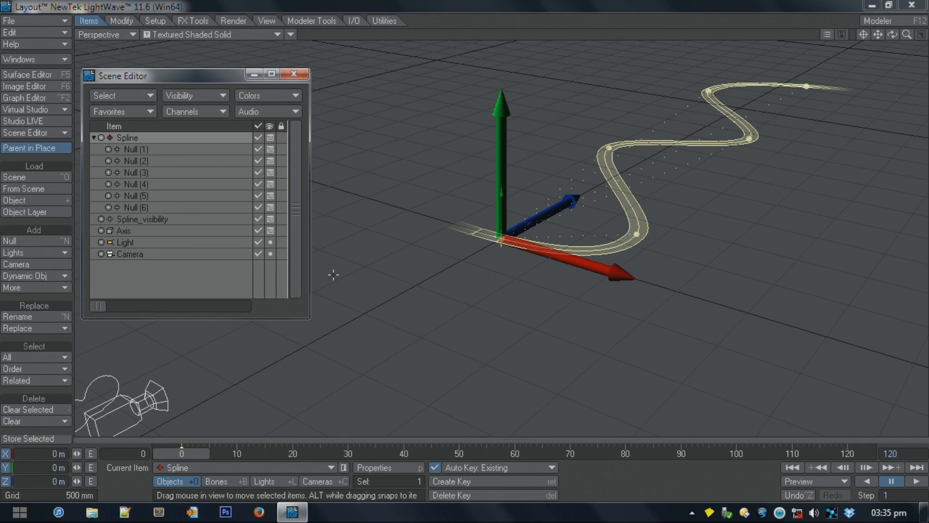
click(153, 219)
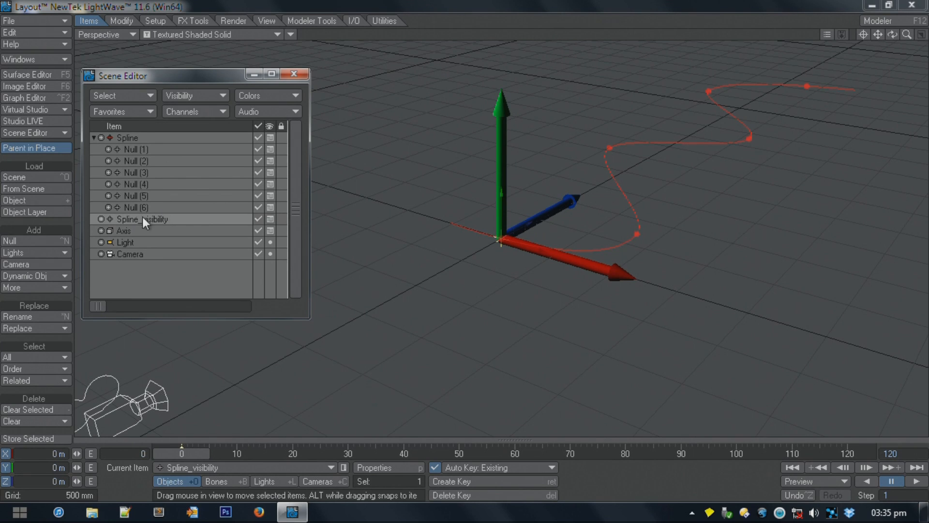
key(m)
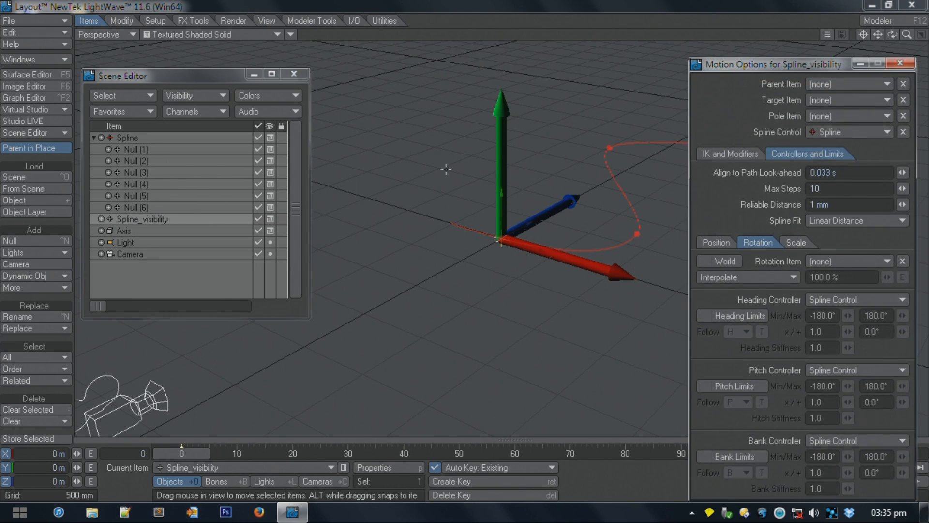
click(903, 132)
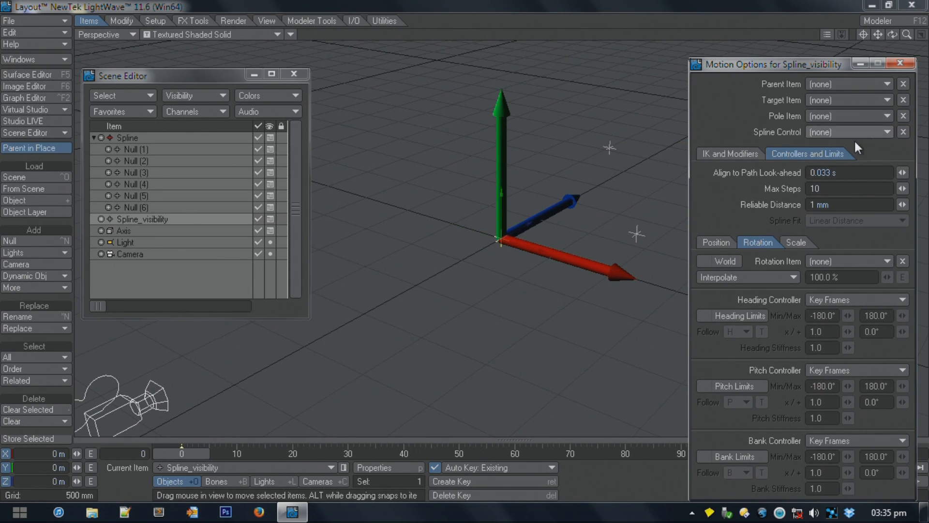
click(830, 128)
click(833, 138)
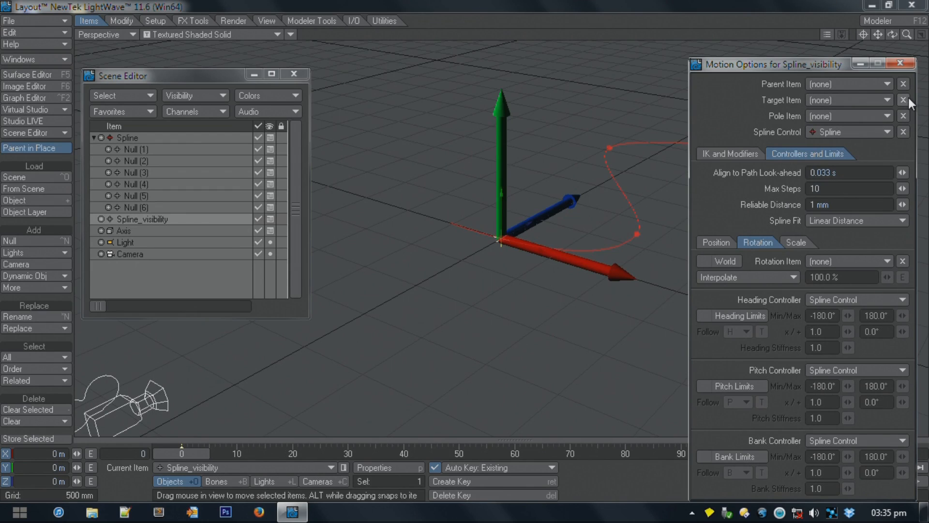
click(908, 64)
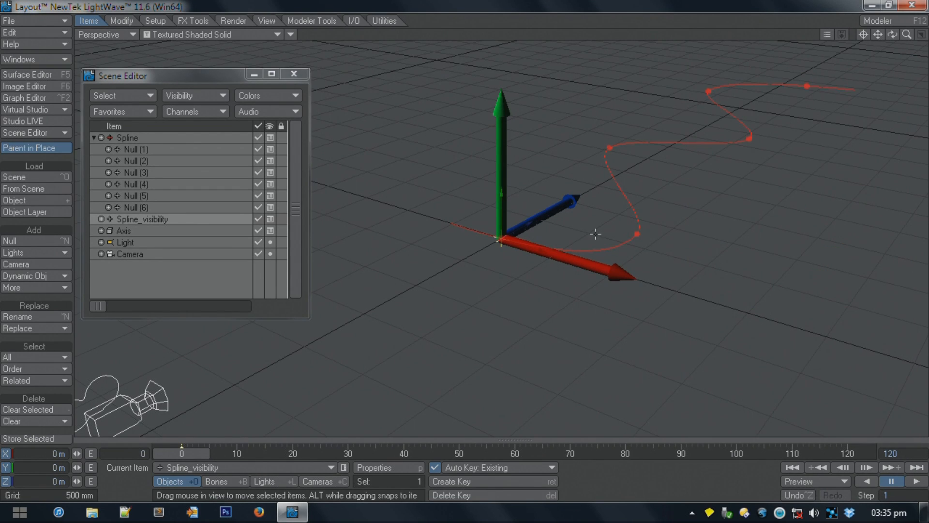
Step: Add an Instance Generator to the Spline null in its object properties
click(152, 230)
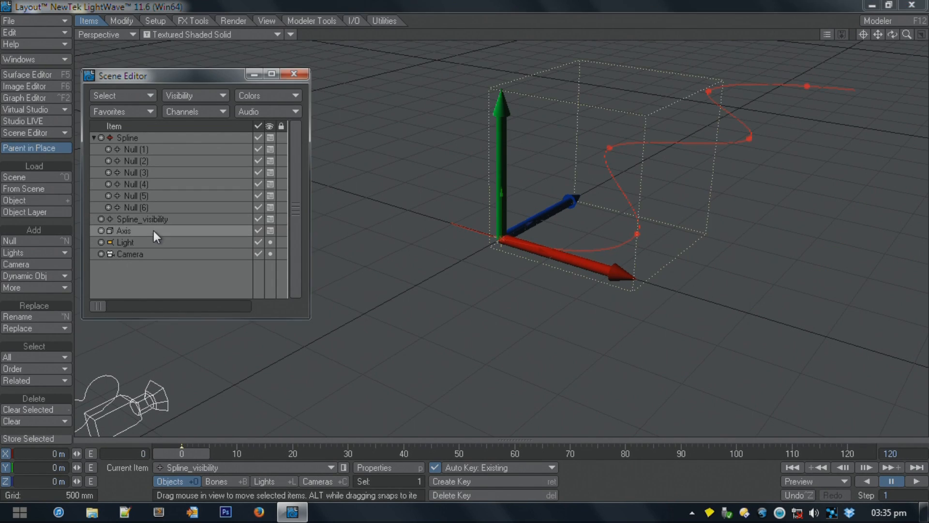
click(151, 138)
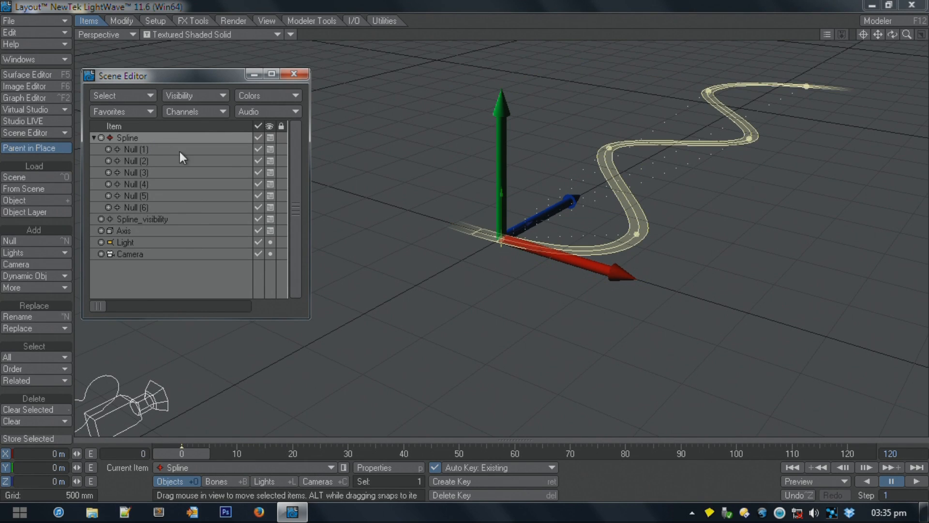
key(p)
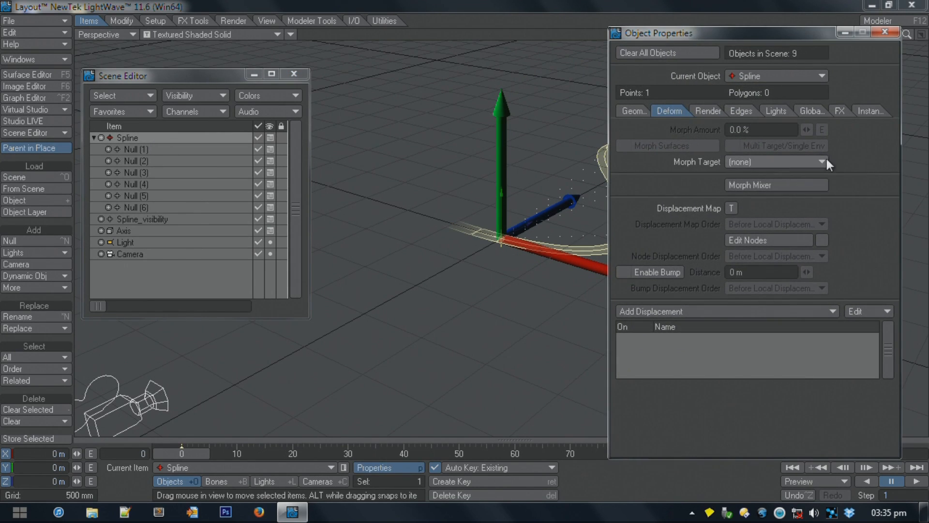
click(861, 111)
click(704, 127)
click(705, 127)
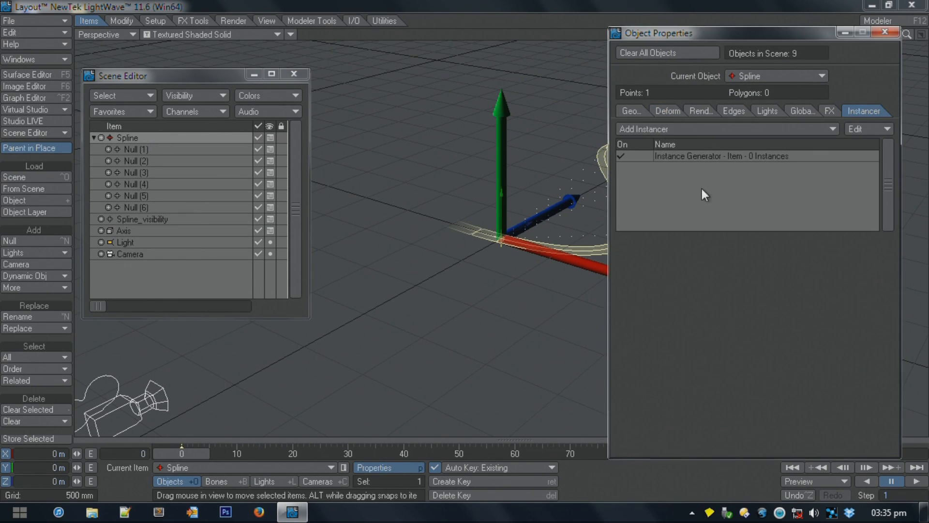
Step: Open the new instance generator, add Axis as its instanced object, and switch that entry to local (L)
double_click(724, 159)
drag(564, 43, 762, 50)
click(669, 85)
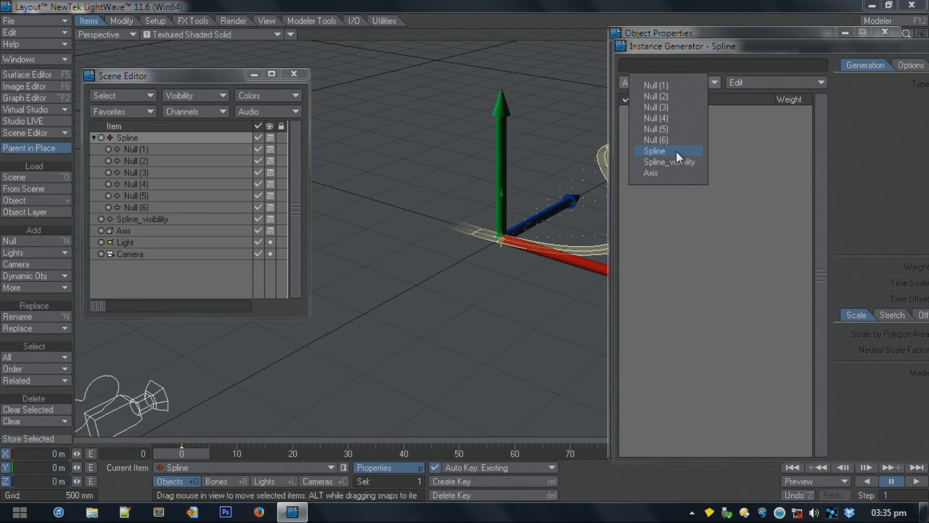
click(683, 173)
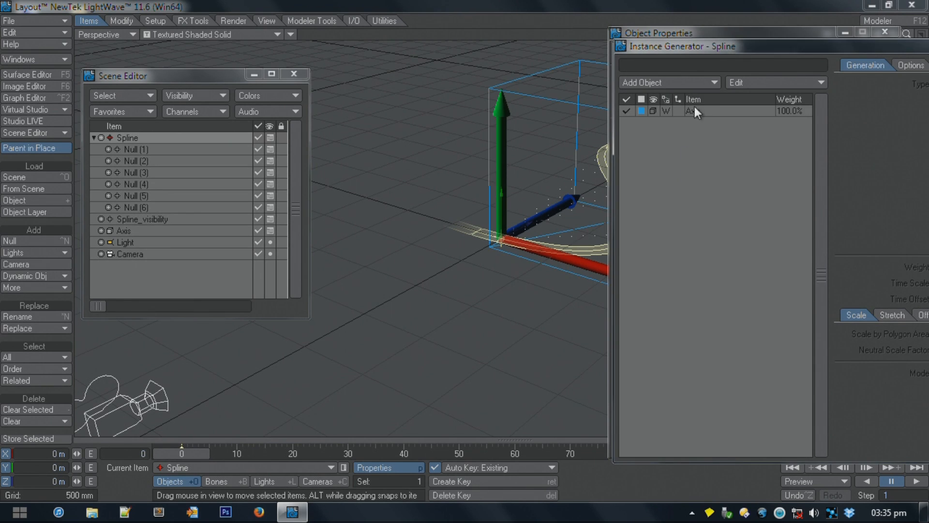
click(666, 112)
click(664, 128)
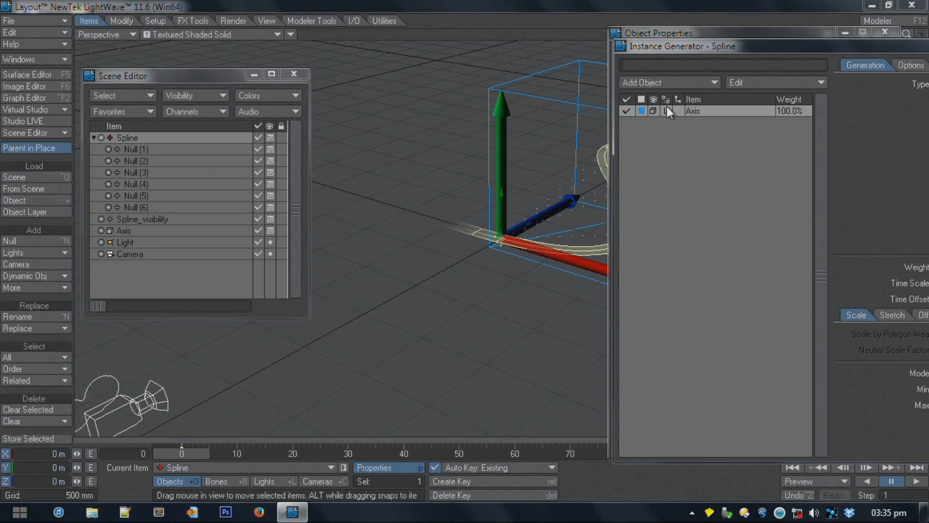
Step: Close the object properties, move the instance generator window clear of the spline, and set the generation type to Spline
drag(690, 34, 139, 51)
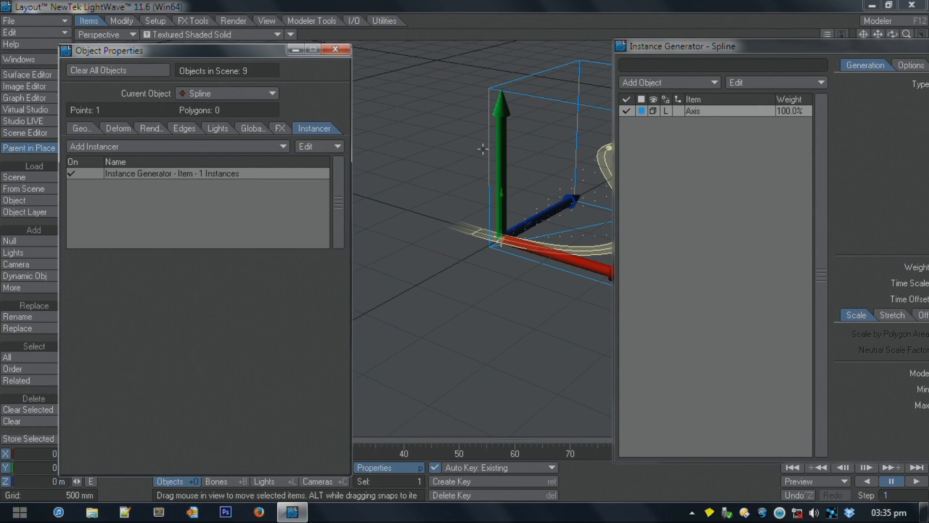
click(338, 49)
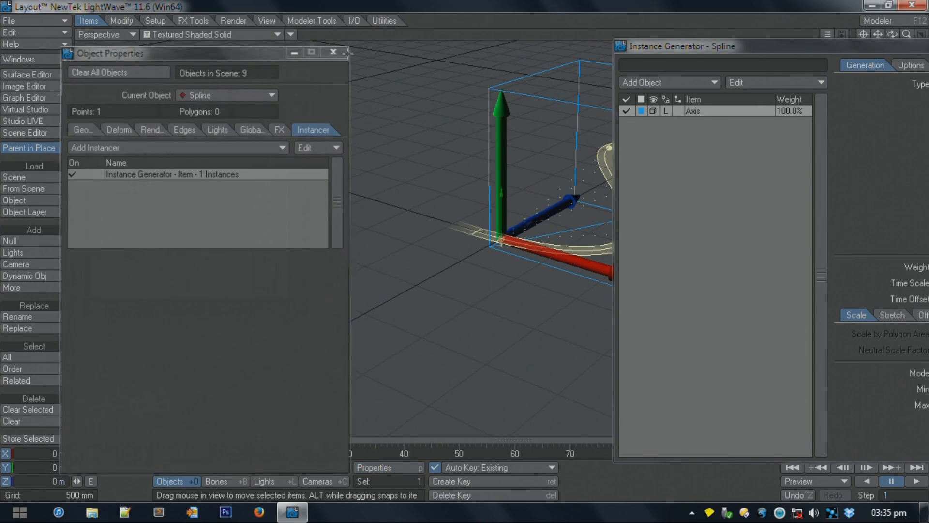
drag(636, 46, 68, 63)
click(359, 107)
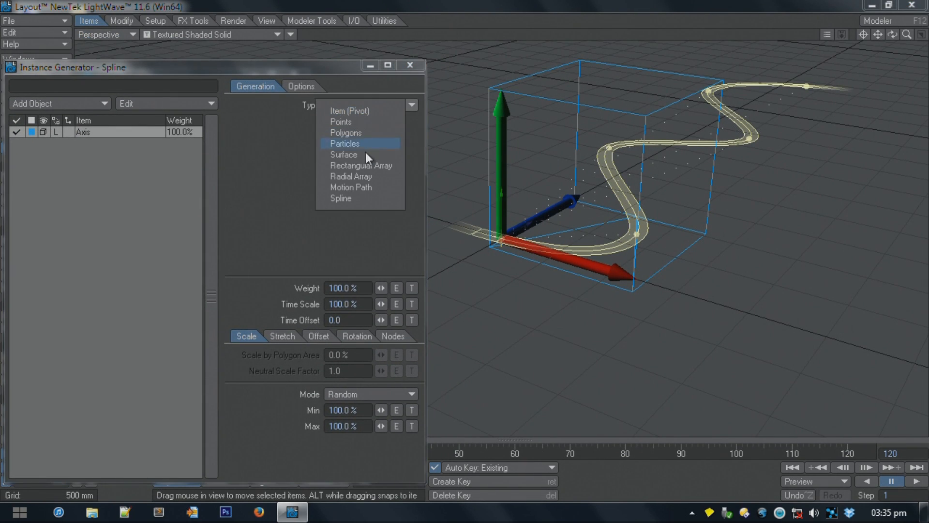
click(366, 200)
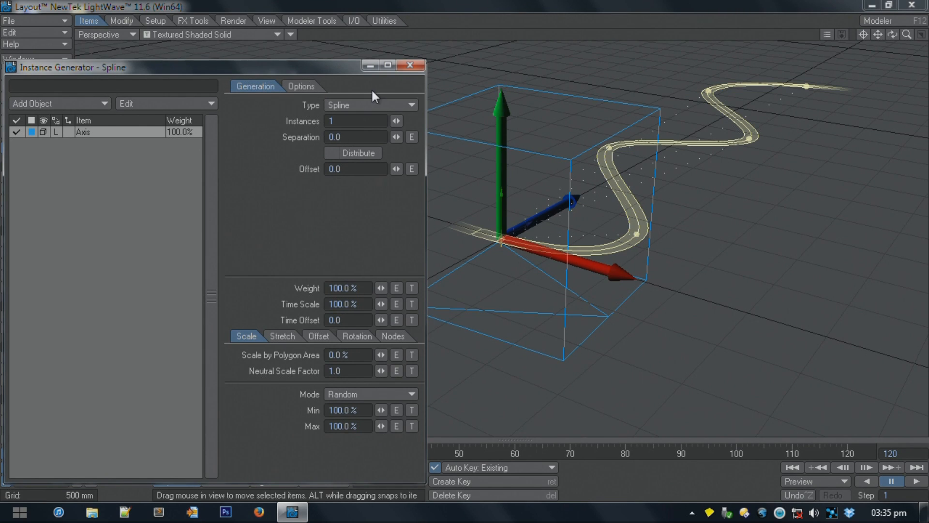
Step: Set the generator to 100 instances with a separation of 0.01
text(00)
key(Tab)
click(355, 138)
text(1)
key(Tab)
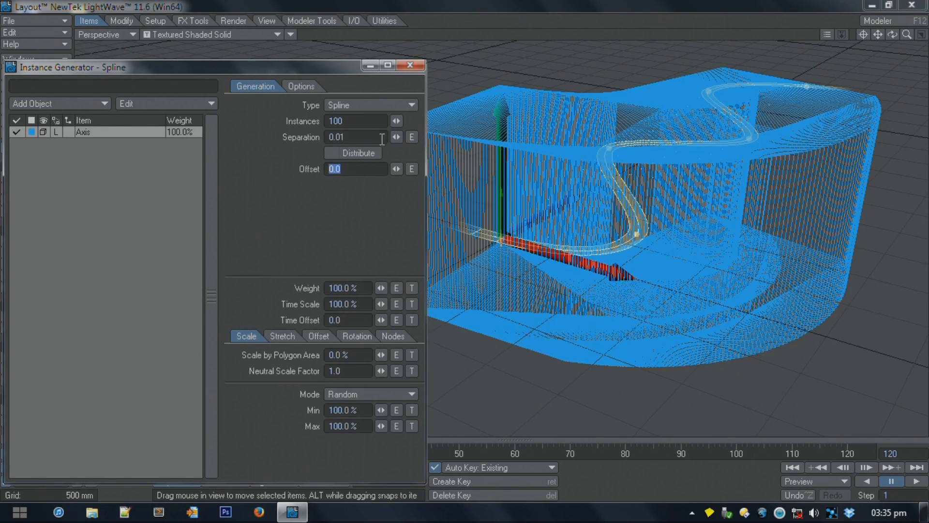
Step: Display the Axis instances as Shaded Solid and distribute 200 of them along the whole spline
click(41, 133)
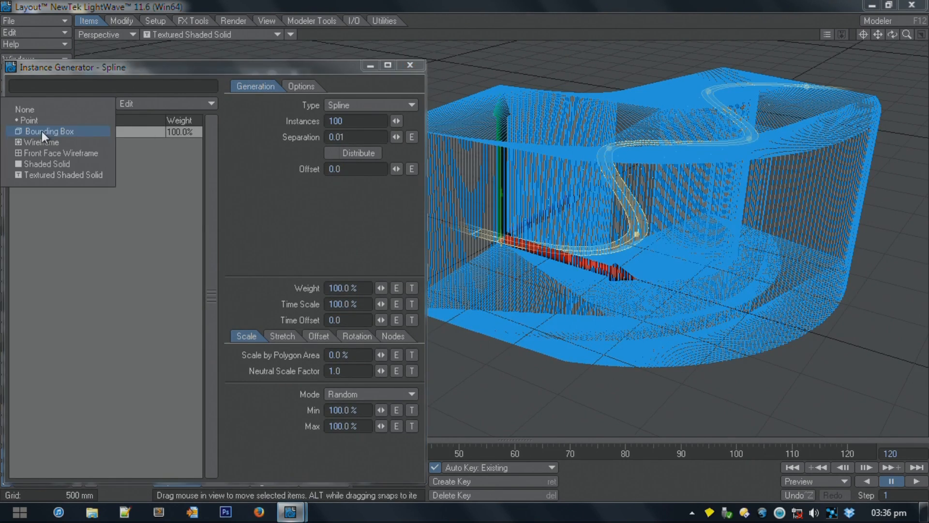
click(49, 165)
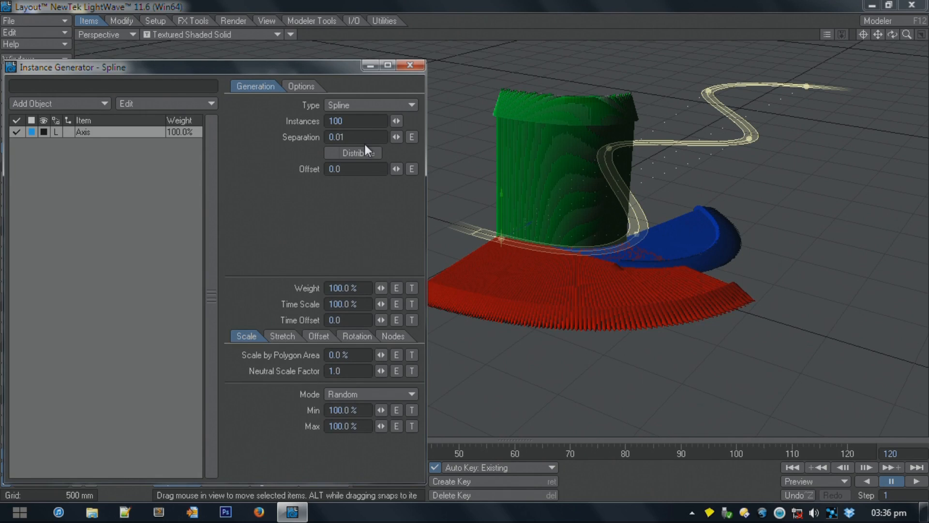
click(335, 153)
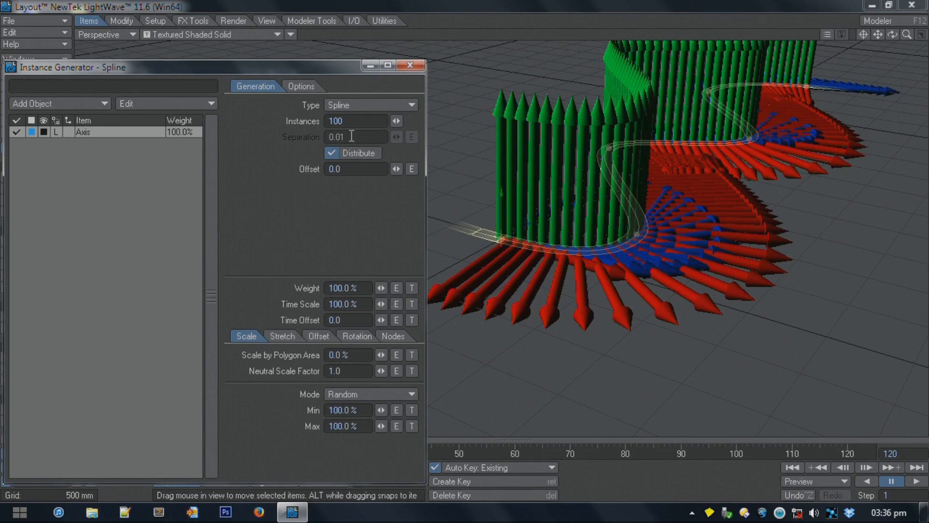
key(Tab)
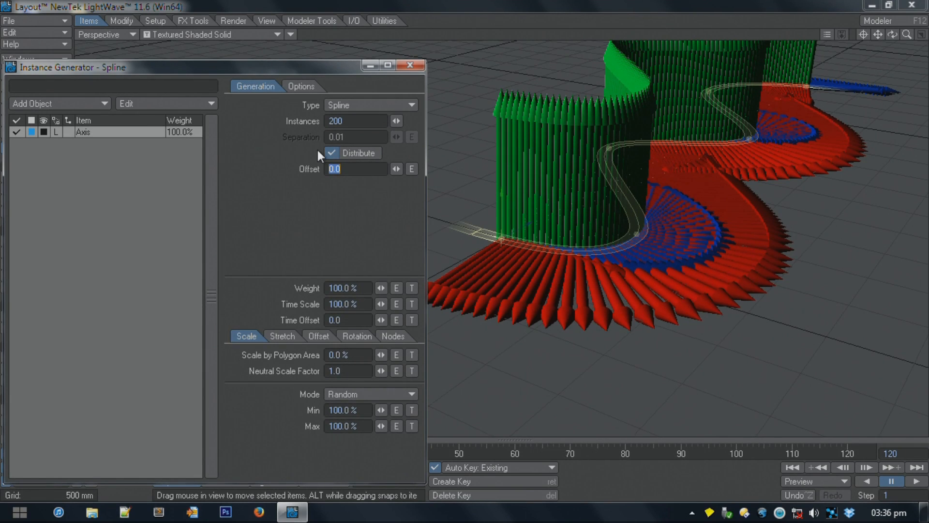
Step: Turn Distribute off, set the instance separation to 0.02, and turn Distribute back on
click(335, 148)
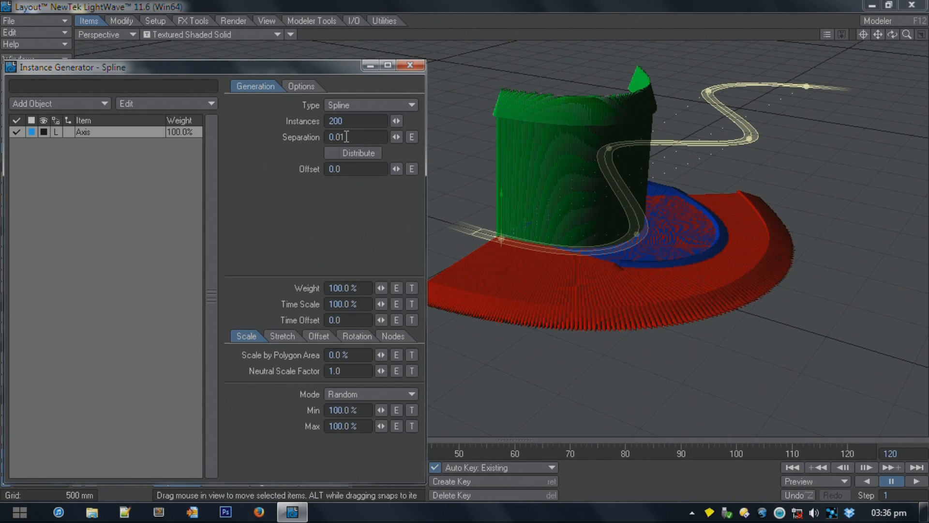
key(BackSpace)
text(2)
key(Tab)
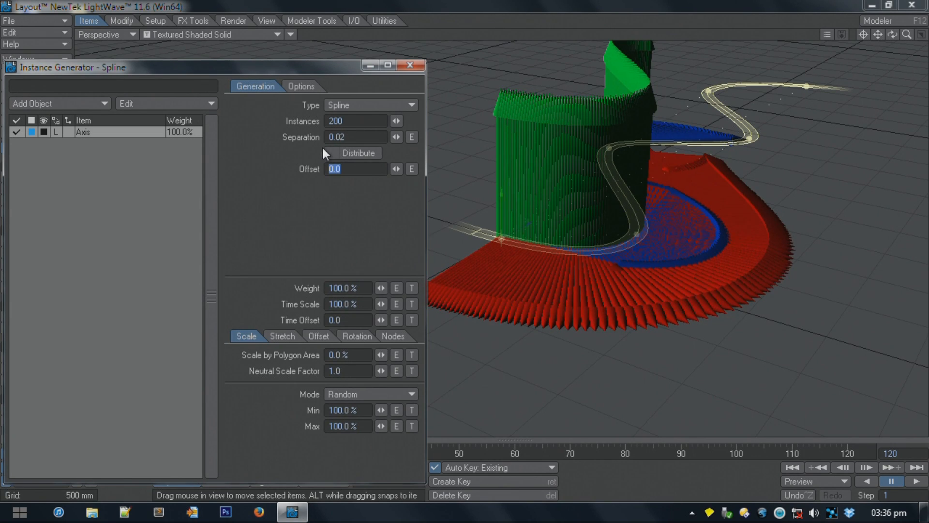
click(332, 154)
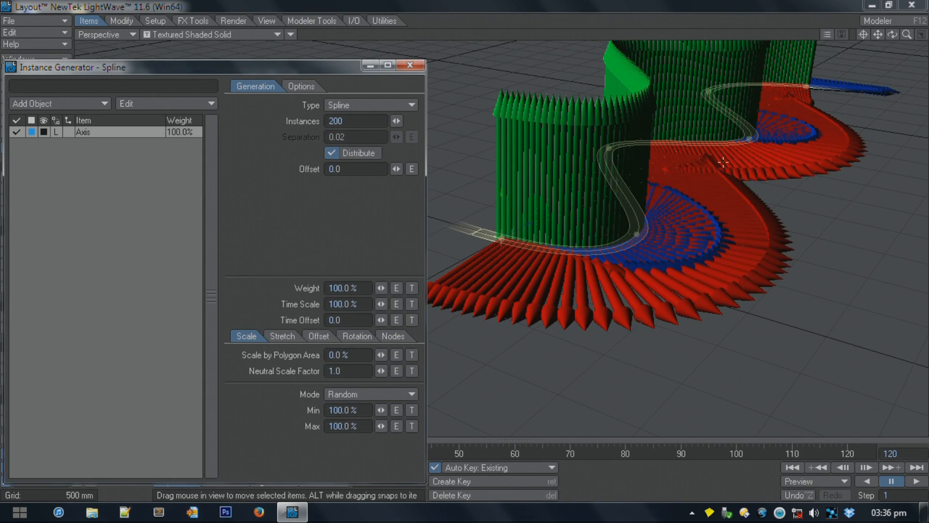
Step: Move the instance generator window aside and set the instances' offset along the spline to 1.0
ctrl+alt+drag(668, 169, 535, 360)
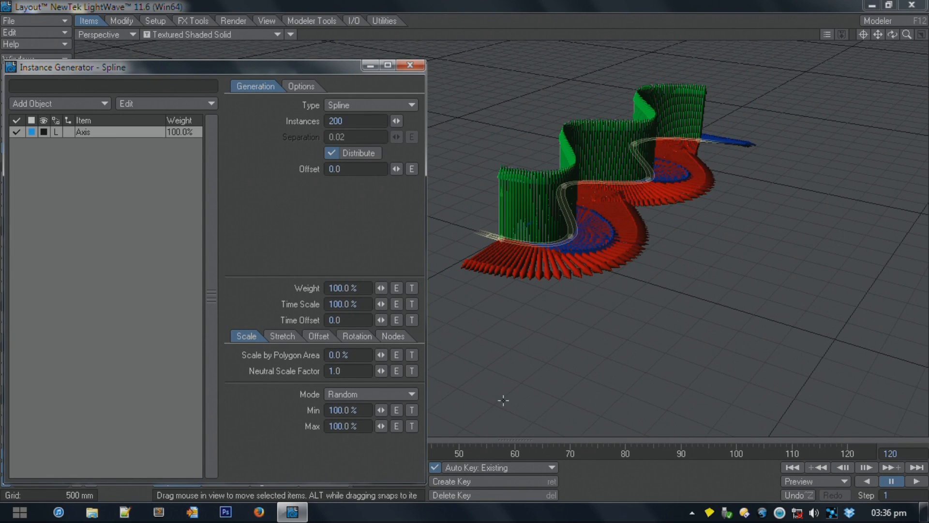
drag(266, 67, 183, 38)
drag(313, 138, 189, 159)
text(1)
key(Tab)
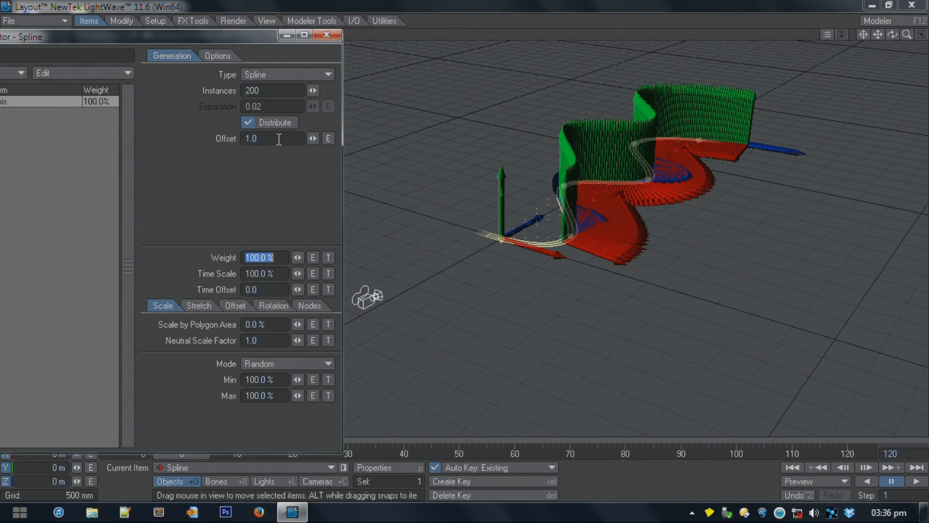
Step: Envelope the instances' offset with a key of 1.0 at frame 53 and Linear post behavior, and remove the envelope again
click(328, 139)
click(371, 469)
click(374, 483)
drag(666, 197, 663, 199)
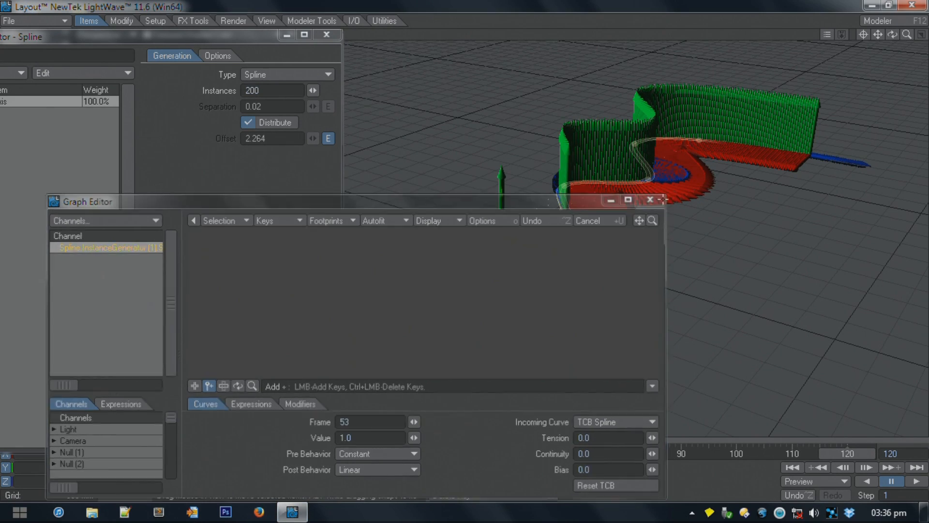
click(650, 199)
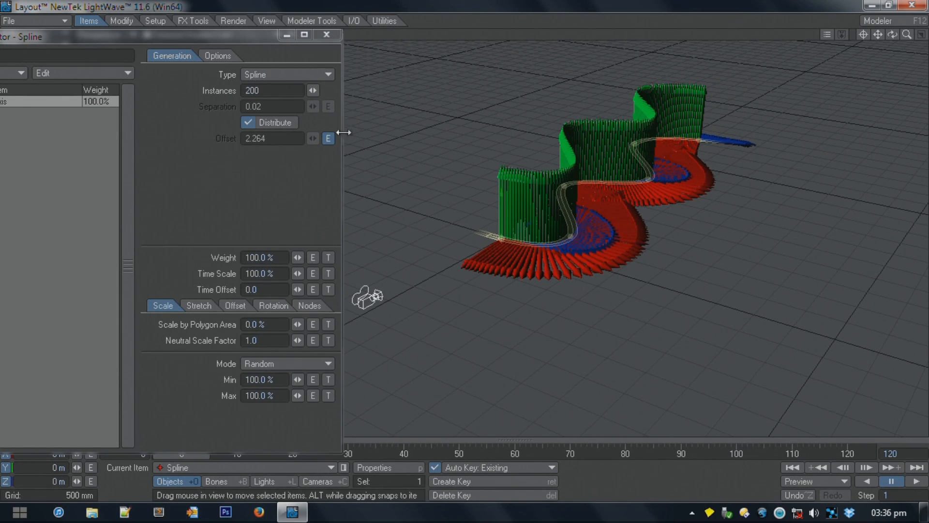
shift+click(328, 138)
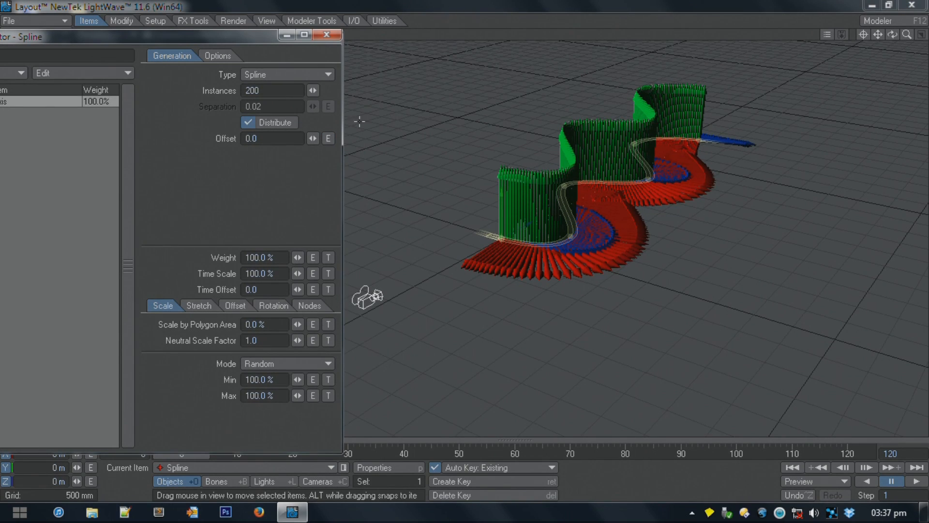
Step: Rotate Null (6) to a bank angle of about -125.1° to twist the end of the spline
click(288, 465)
click(292, 450)
drag(732, 266, 756, 249)
key(y)
right_drag(483, 132, 600, 400)
right_drag(467, 142, 402, 140)
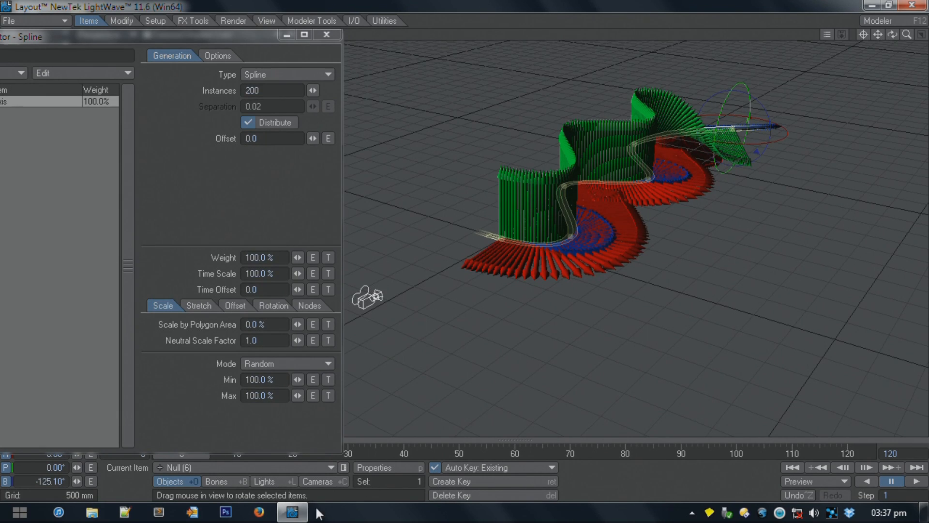
Step: Bank Null (5) to about 16.8° and Null (4) to about 39.8°
click(271, 466)
click(285, 432)
right_drag(427, 117, 482, 117)
right_drag(378, 231, 342, 232)
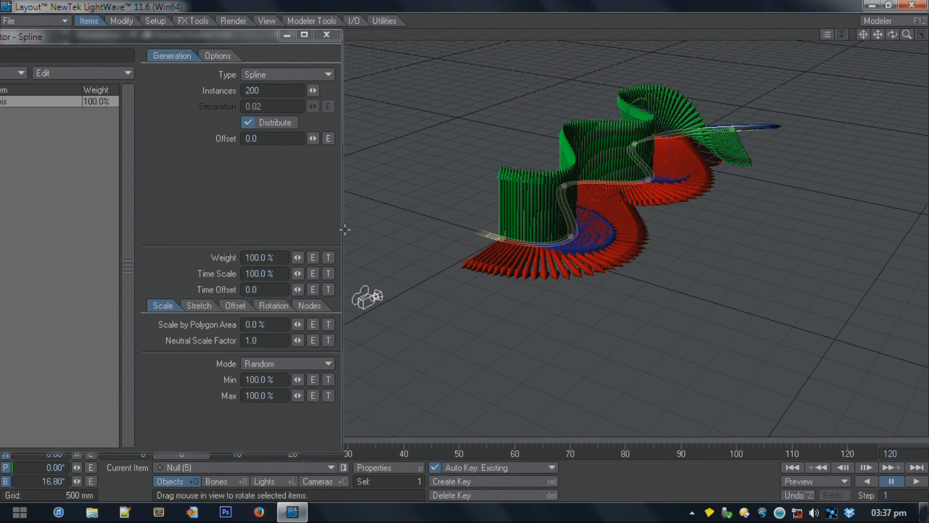
click(220, 467)
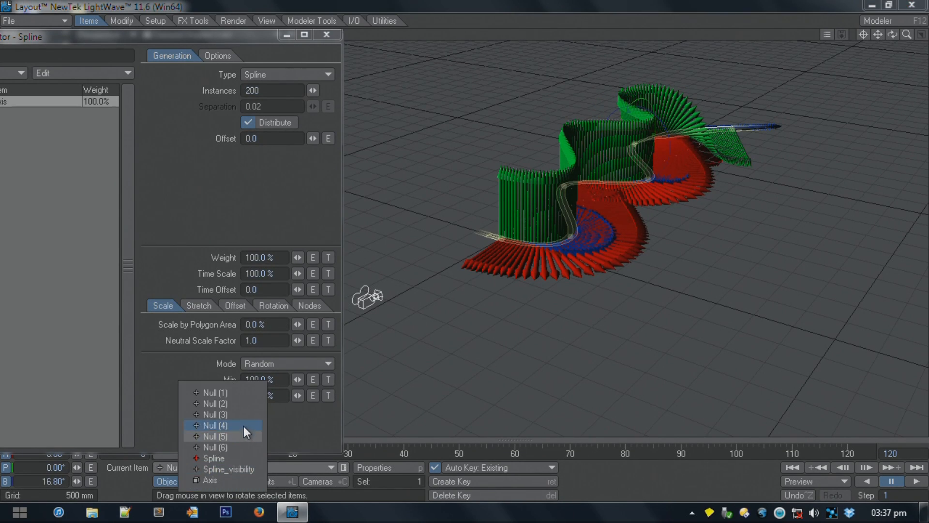
click(243, 426)
alt+drag(447, 371, 502, 351)
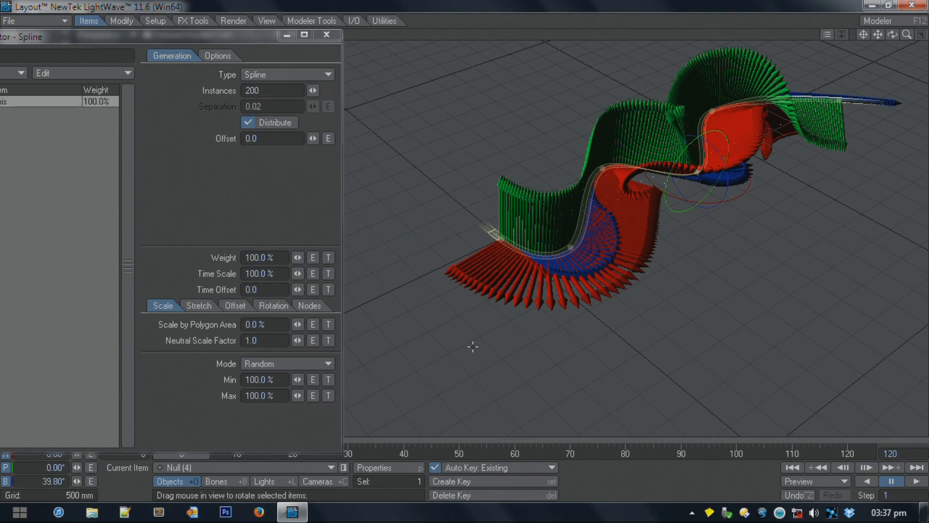
Step: Enable Closed Spline in the motion options of the Spline object
key(m)
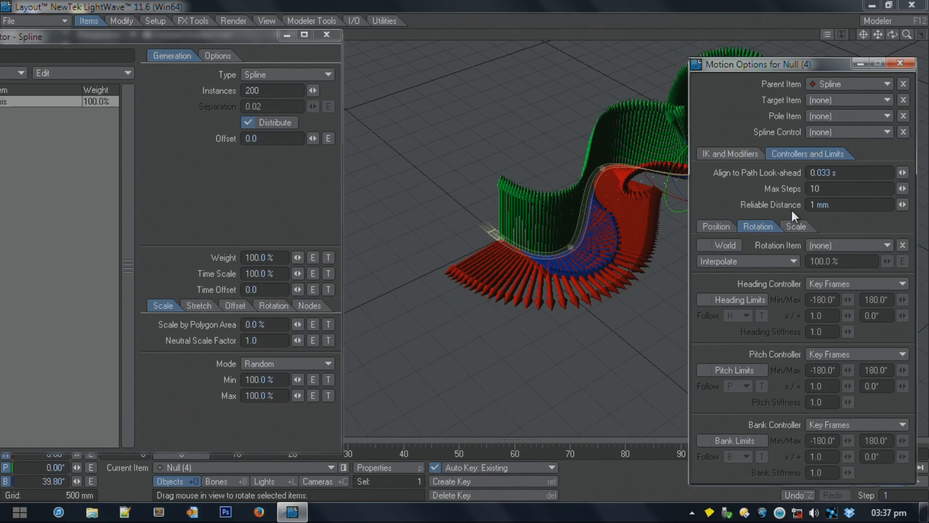
click(730, 153)
click(811, 153)
click(286, 468)
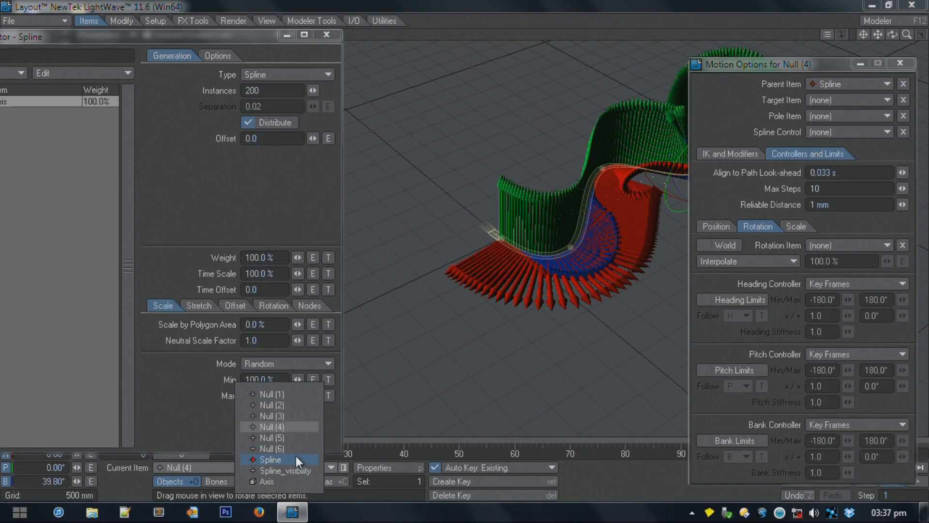
click(295, 457)
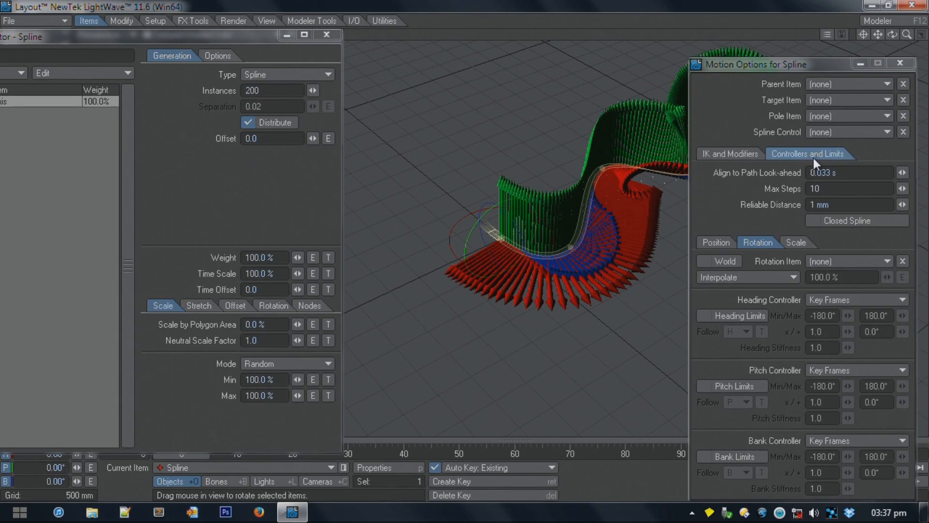
click(812, 220)
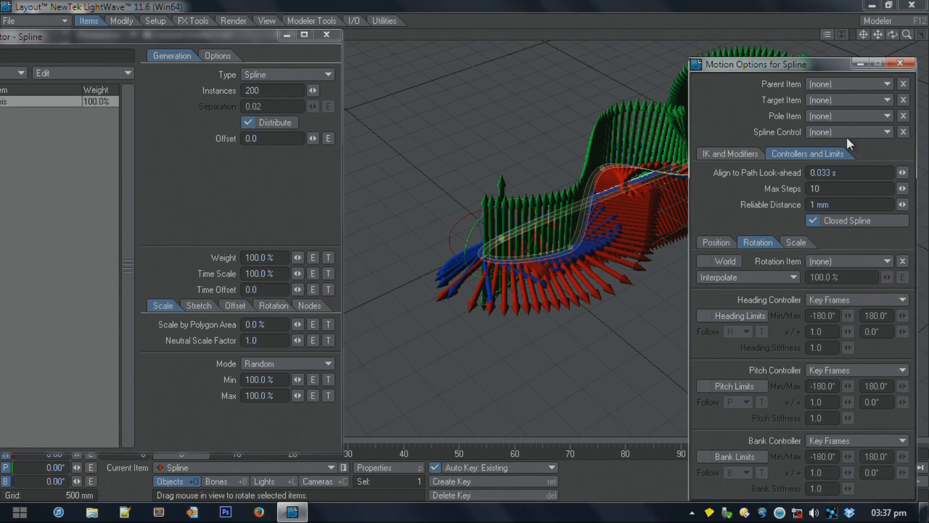
click(900, 64)
Step: In the Top view, move Null (6) outward to about X 4.69 m, Z 2.96 m to open up the closed loop
key(2)
scroll(575, 121, down, 3)
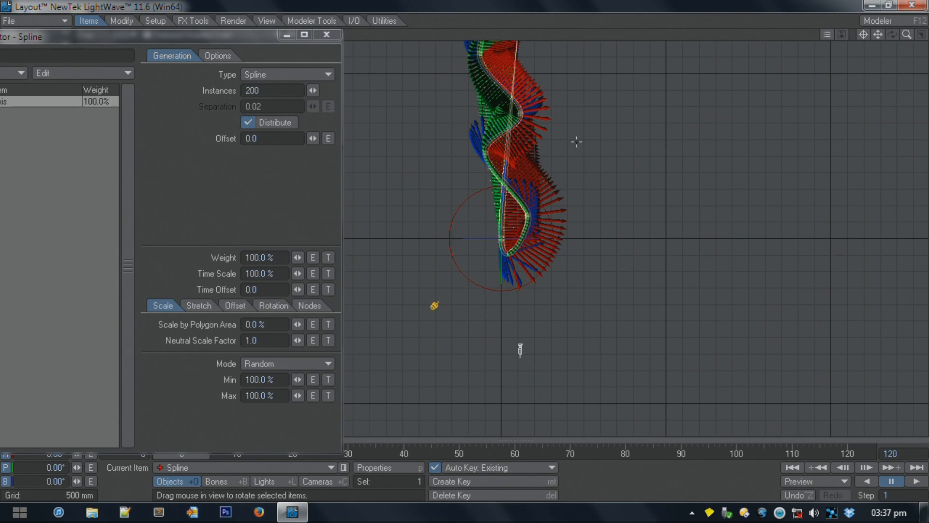
click(242, 467)
click(203, 455)
key(t)
click(242, 467)
click(204, 454)
drag(406, 232, 537, 275)
Step: Move Null (5) and Null (4) outward in the Top view to round the far end of the loop
click(249, 466)
click(268, 431)
drag(411, 236, 448, 221)
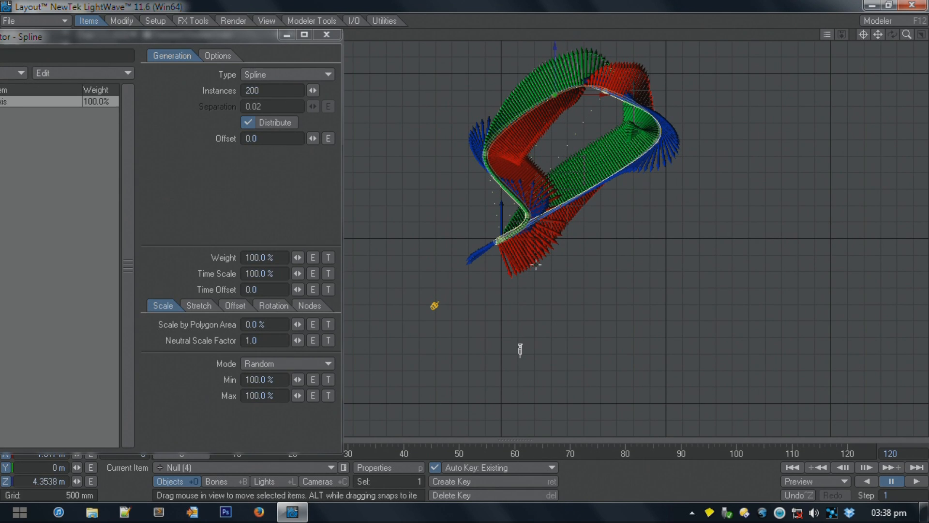
Step: Move Null (3) outward to about Z 2.26 m and Null (2) to about X -2.14 m, Z 254 mm
click(197, 470)
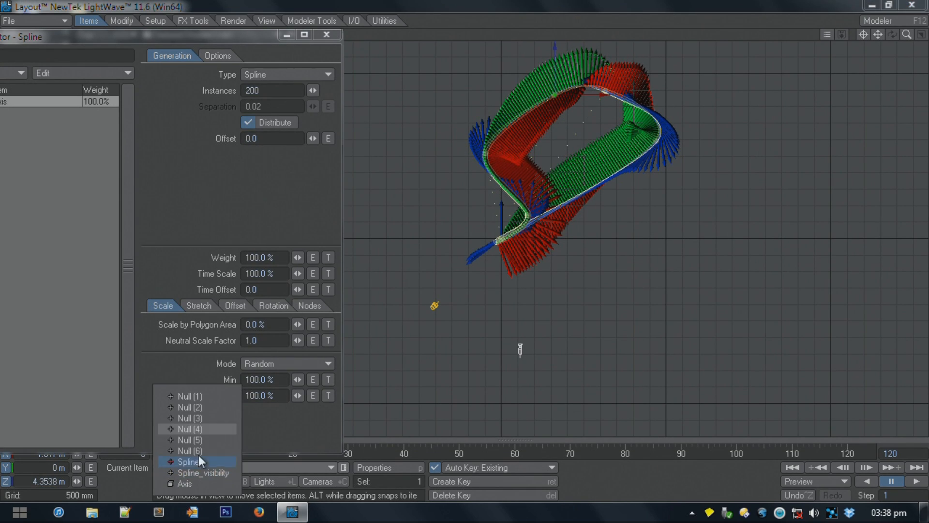
click(203, 416)
drag(449, 304, 349, 381)
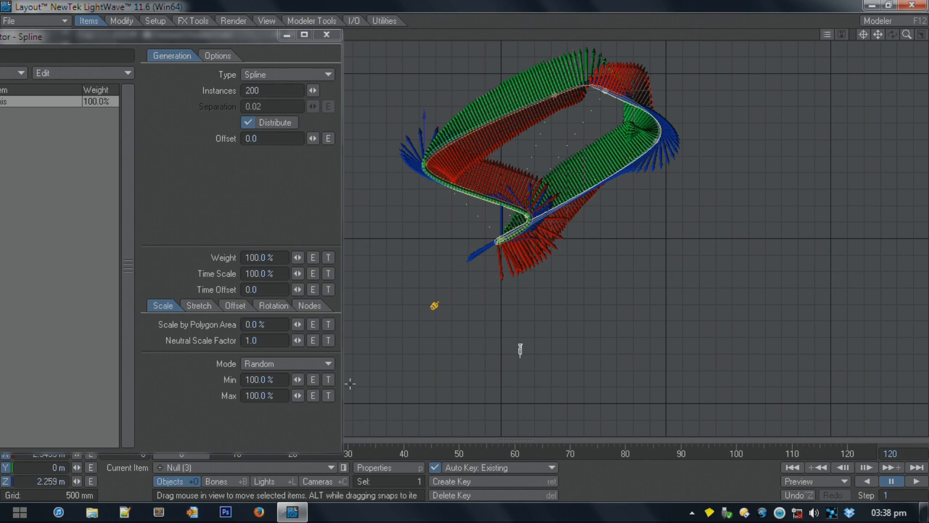
click(222, 469)
click(237, 405)
drag(498, 321, 461, 330)
Step: In the Perspective view, envelope the instances' offset with a key of 0.3511 at frame 35 and Linear post behavior
key(4)
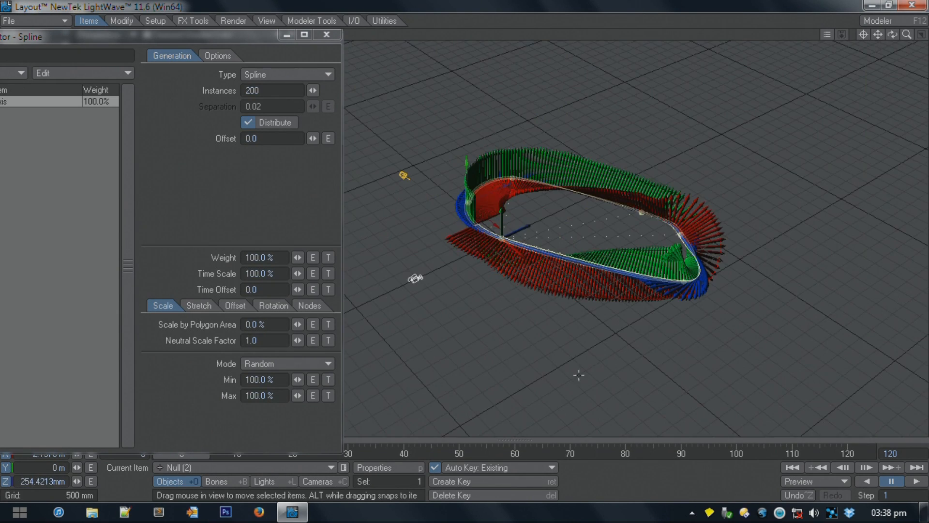
alt+drag(570, 305, 520, 336)
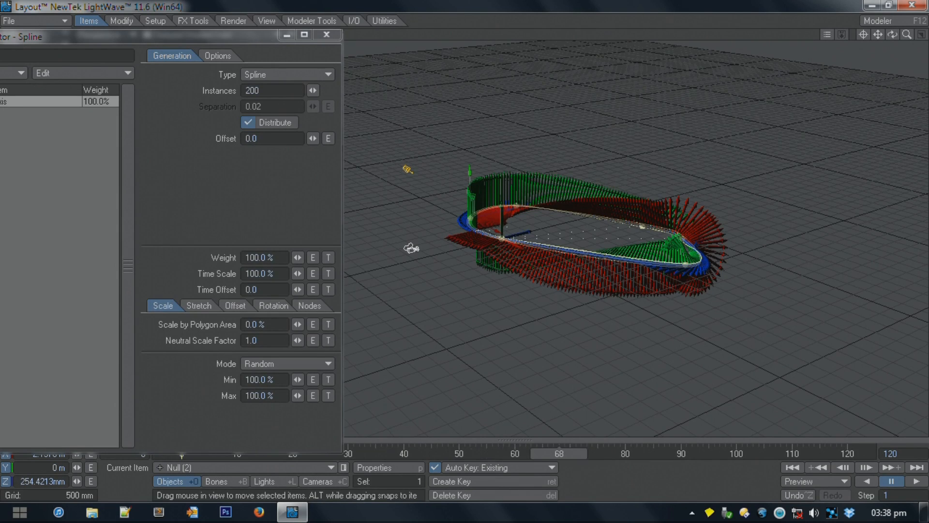
click(328, 139)
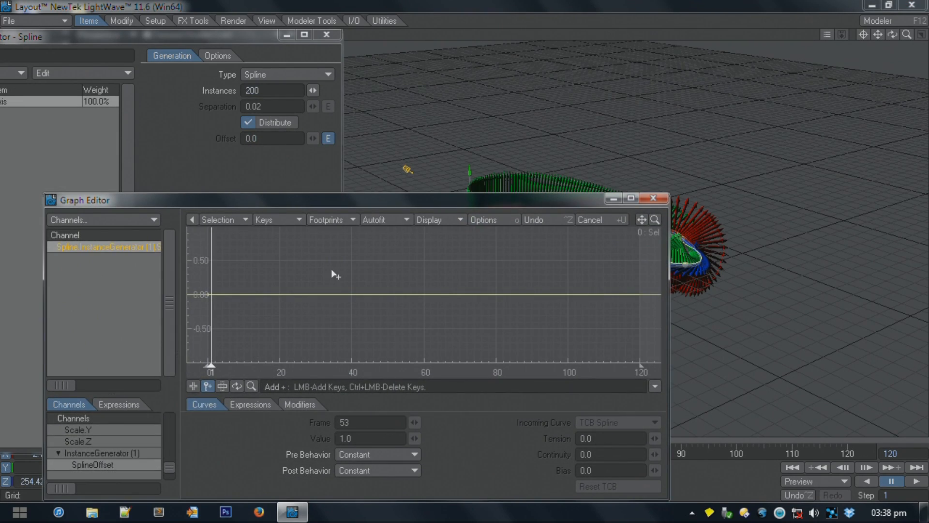
click(333, 270)
click(370, 472)
click(371, 487)
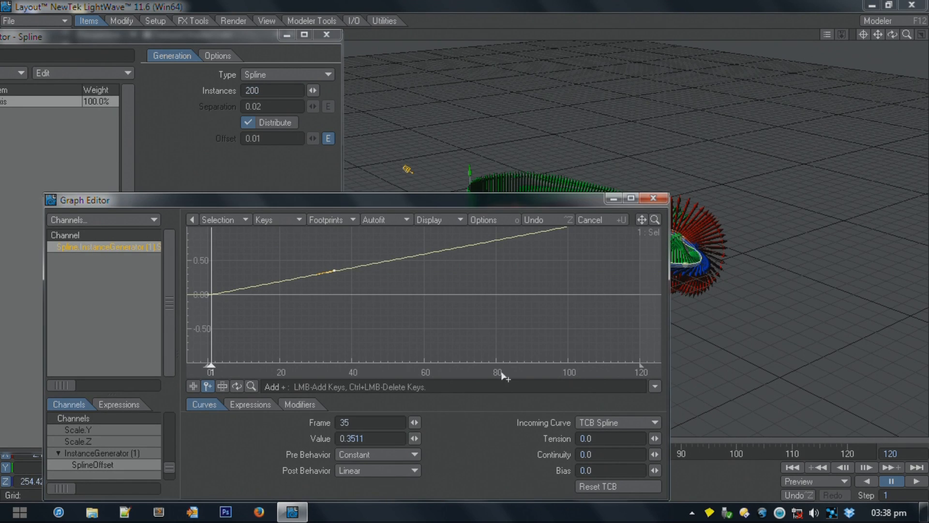
click(653, 197)
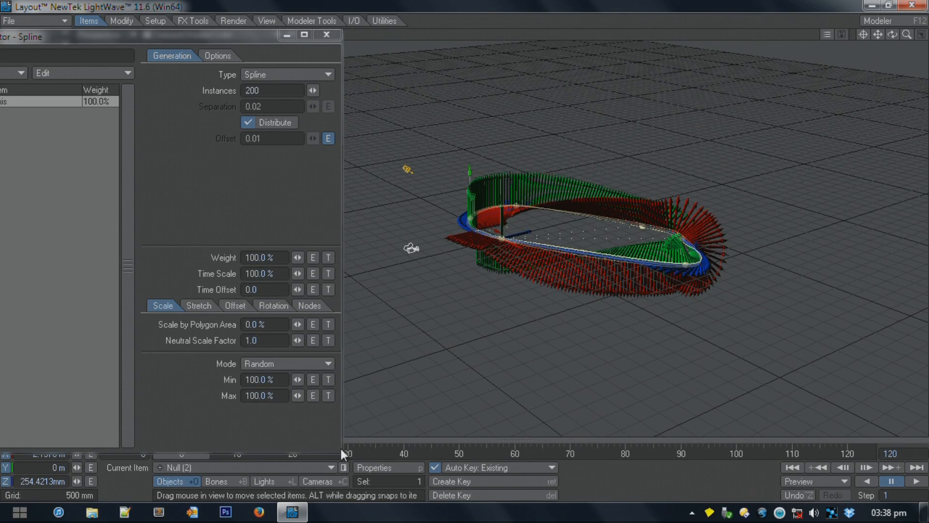
click(326, 35)
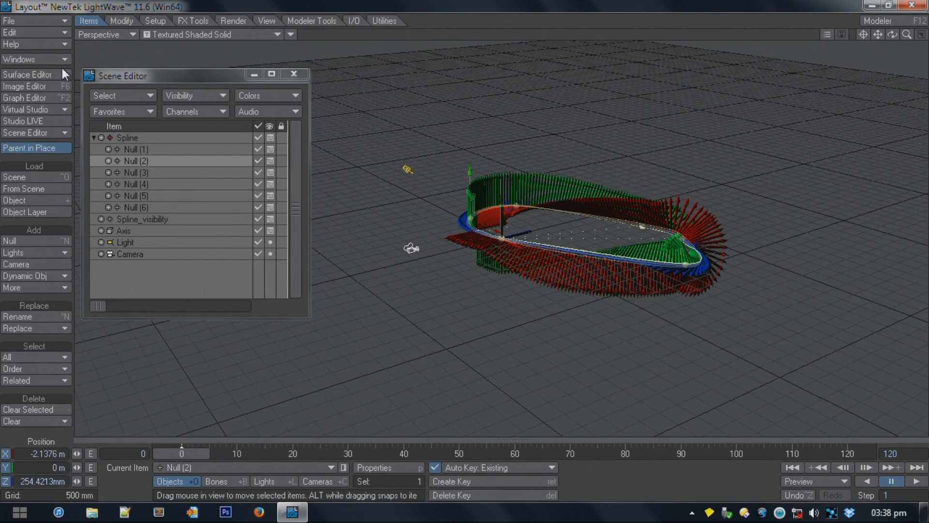
Step: Reset the bank rotation of Null (1) through Null (6) to 0°
click(149, 153)
shift+click(146, 207)
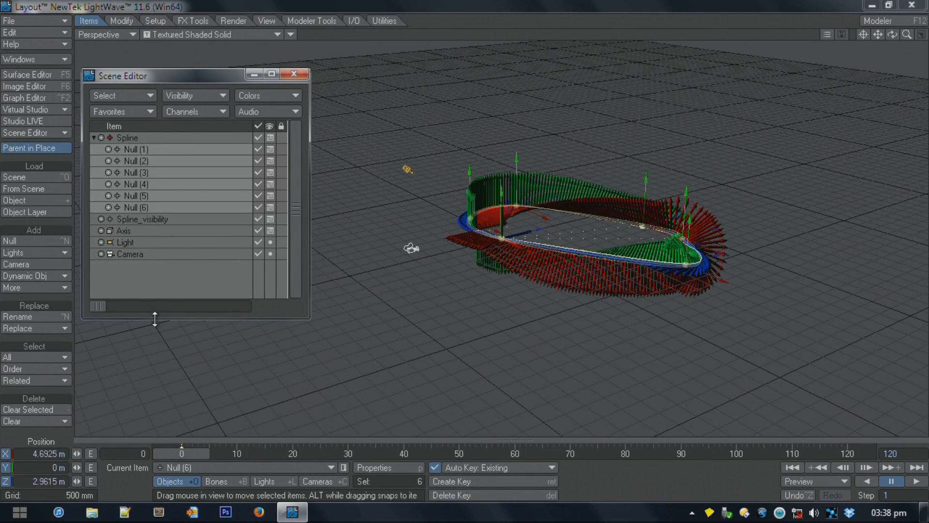
key(y)
click(50, 480)
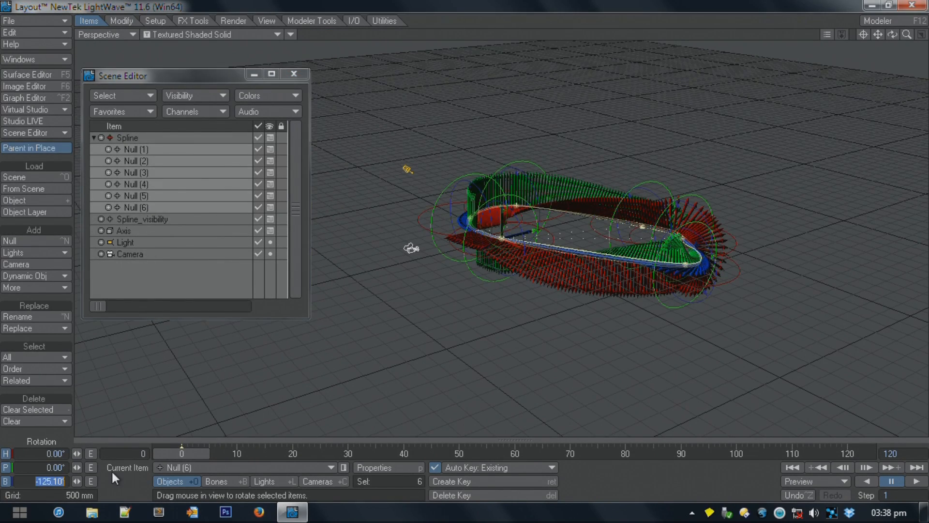
text(0)
key(Return)
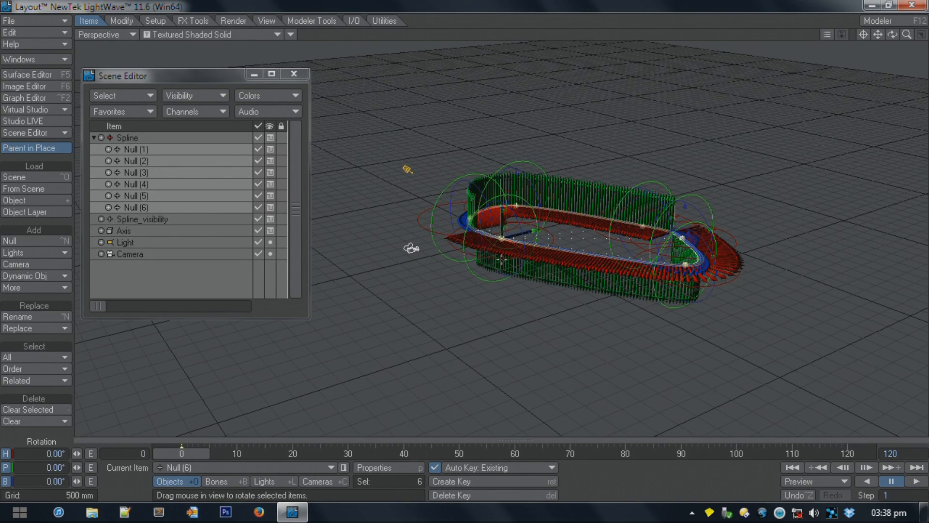
Step: Set the heading controller of the six selected nulls to Spline Control and create keys for their headings
alt+drag(562, 228, 624, 503)
alt+drag(523, 261, 534, 310)
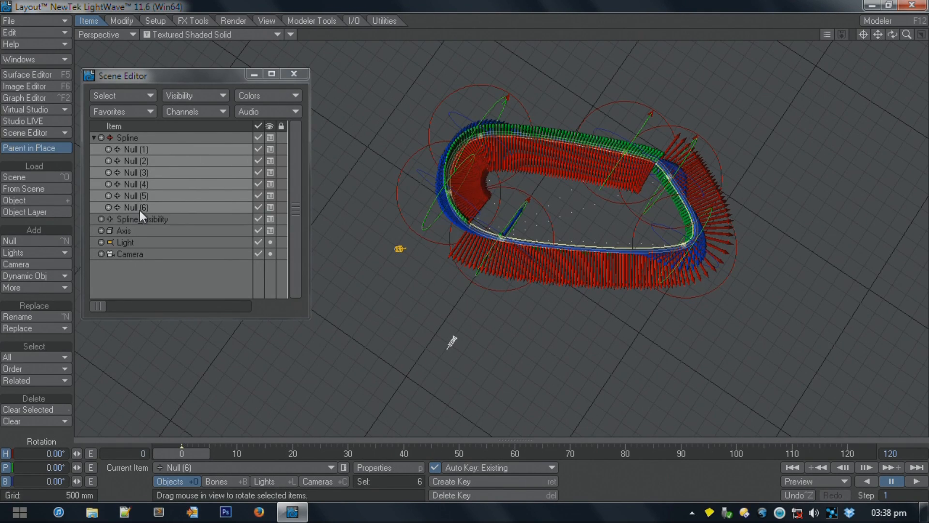
key(m)
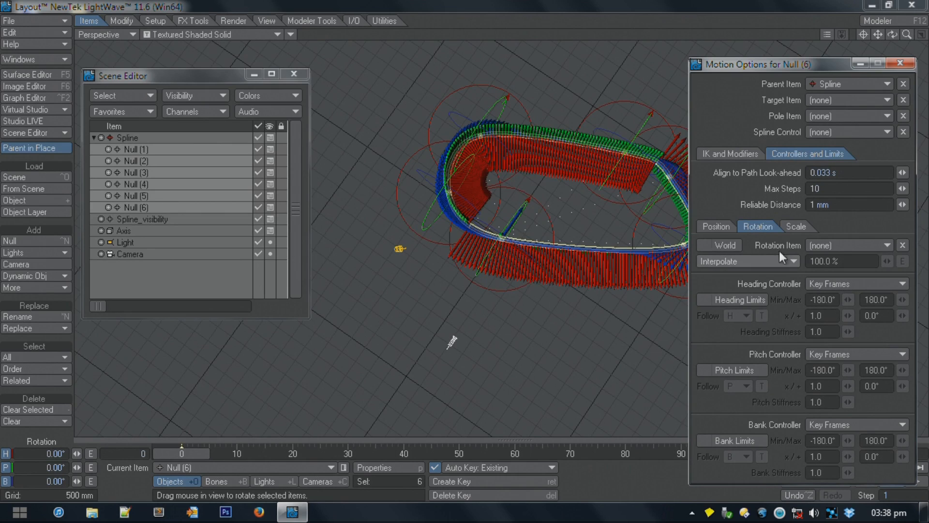
click(835, 282)
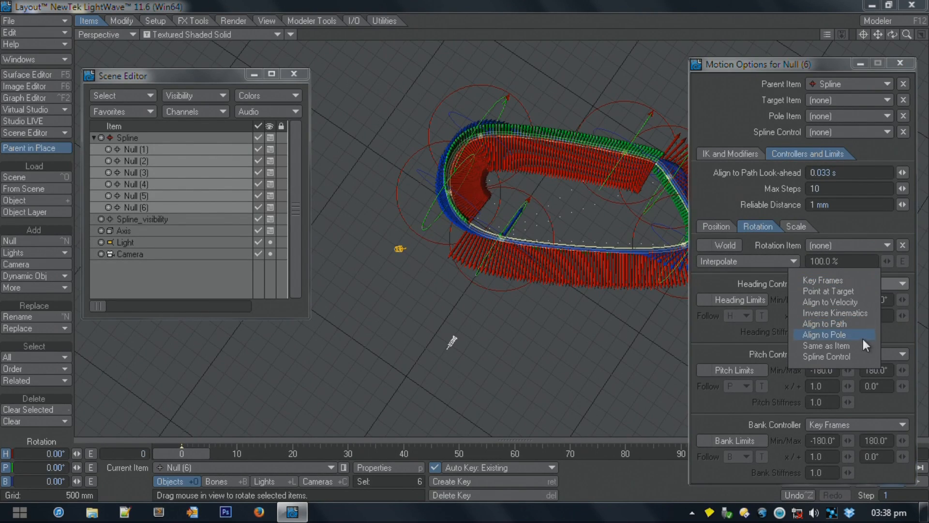
click(851, 355)
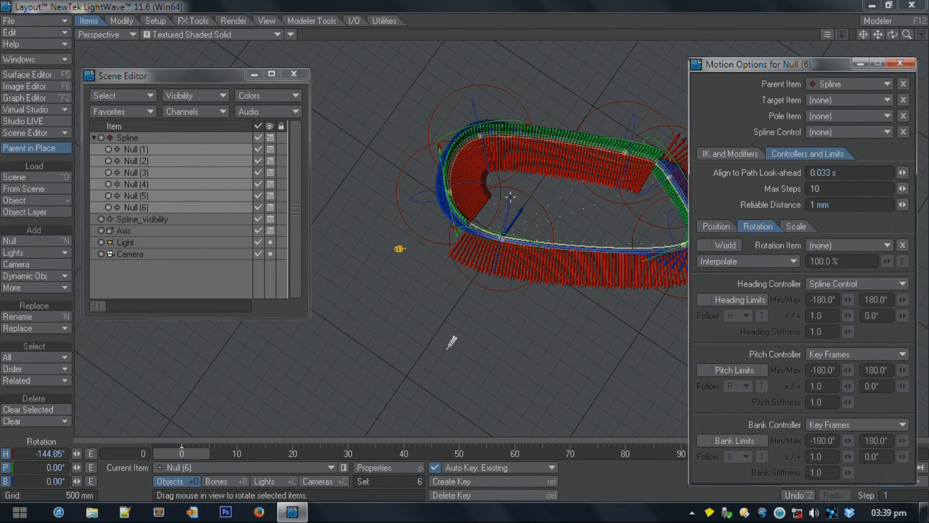
key(Return)
key(Return)
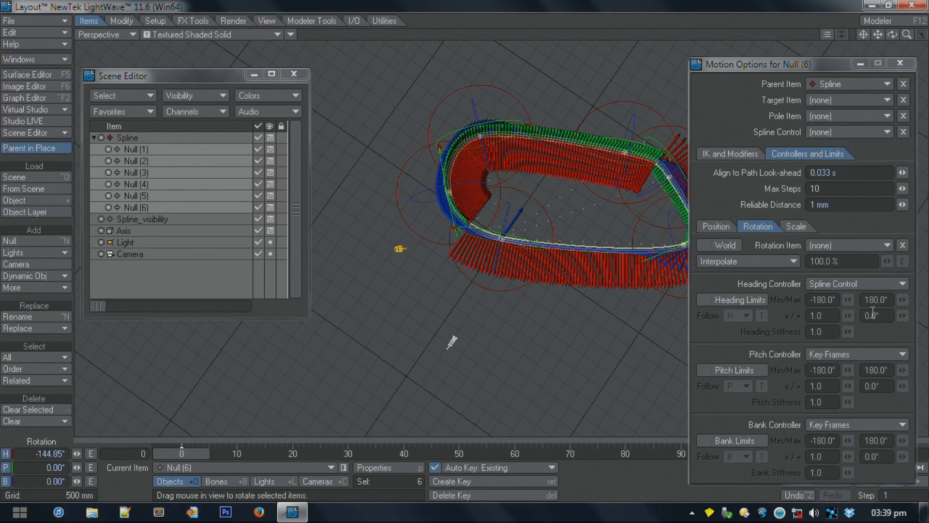
Step: Return the heading controller of the six nulls to Key Frames and close their motion options
click(871, 283)
click(866, 207)
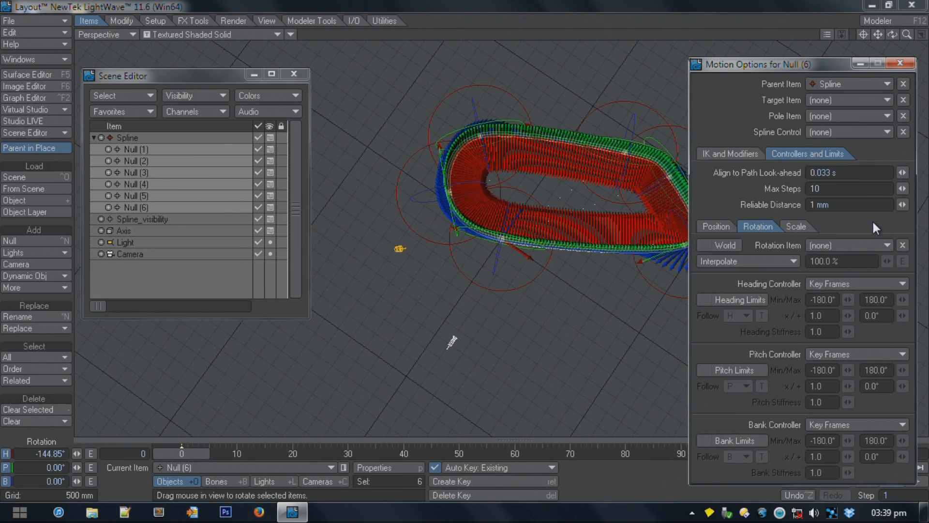
click(900, 63)
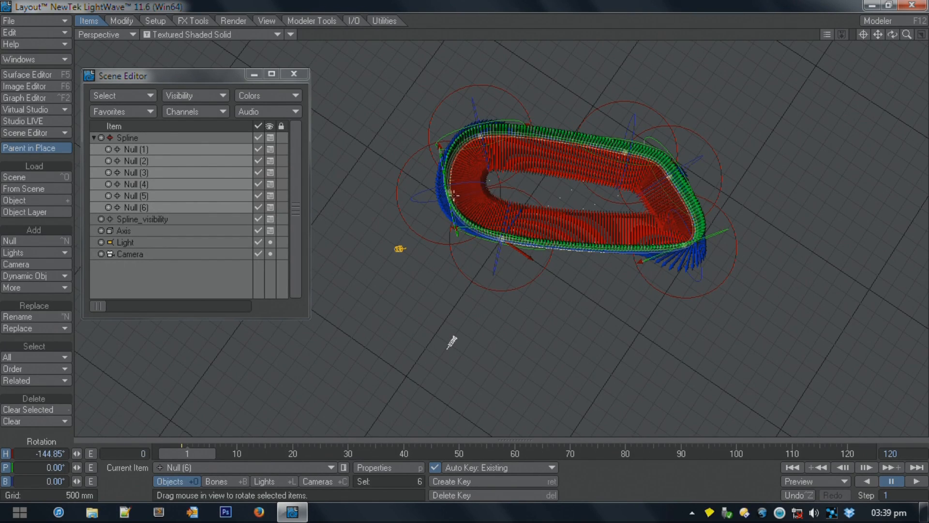
Step: Go through Null (1) to Null (6) one by one and rotate Null (6) to a heading of about -143.15°
click(139, 149)
click(145, 160)
click(147, 170)
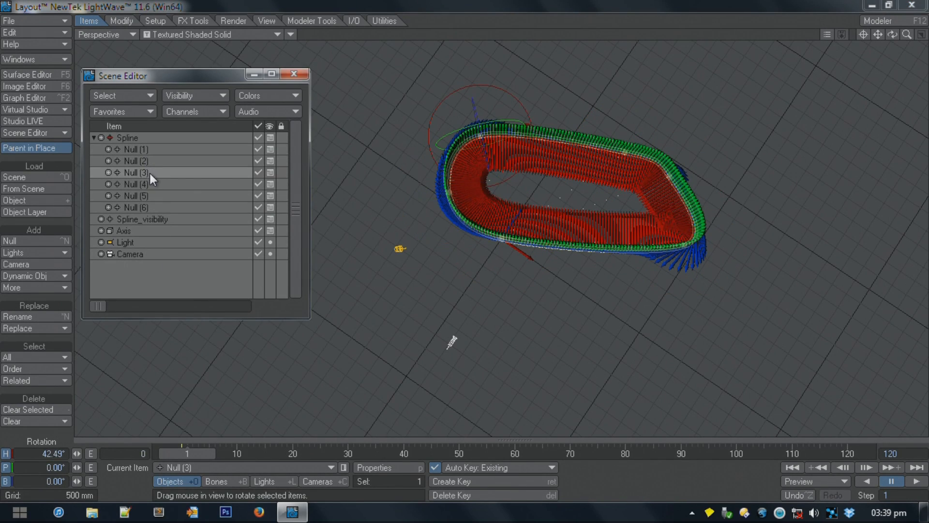
click(149, 184)
click(150, 195)
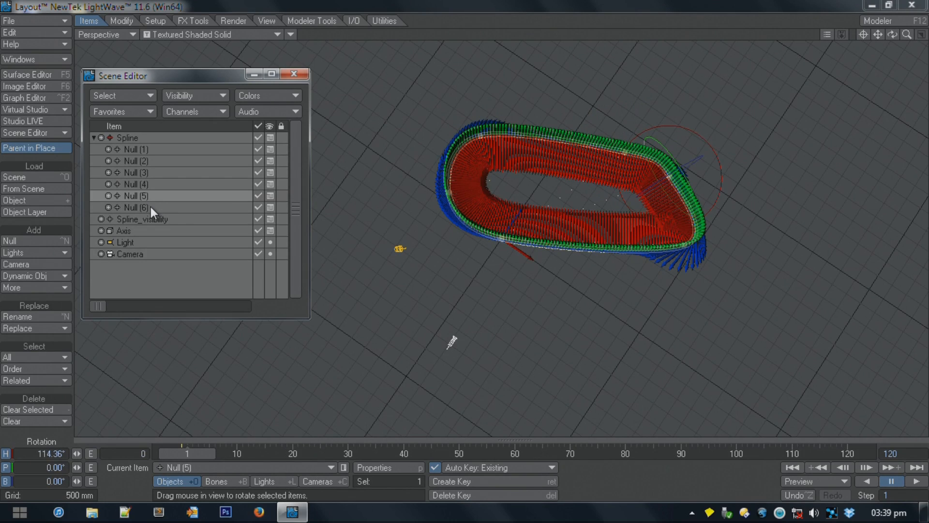
click(150, 207)
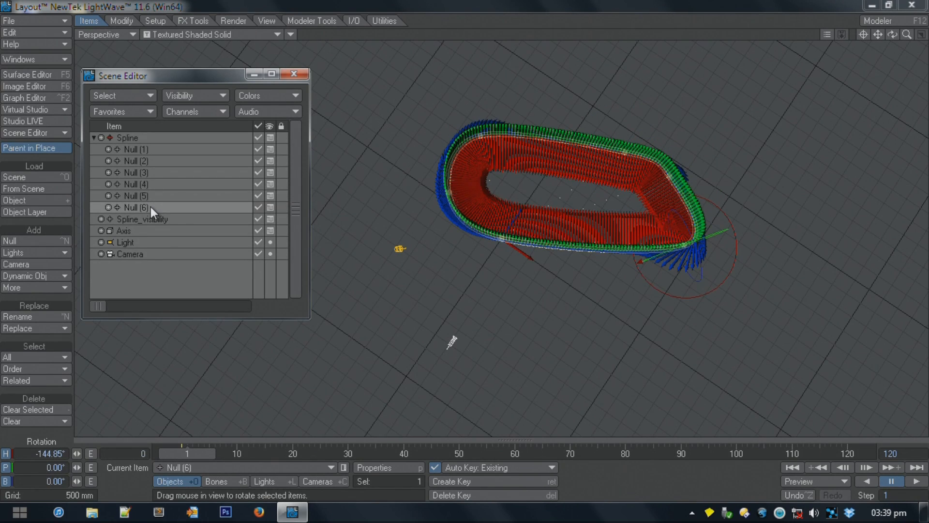
mouse_move(736, 247)
mouse_down()
mouse_move(687, 246)
mouse_move(728, 246)
mouse_up()
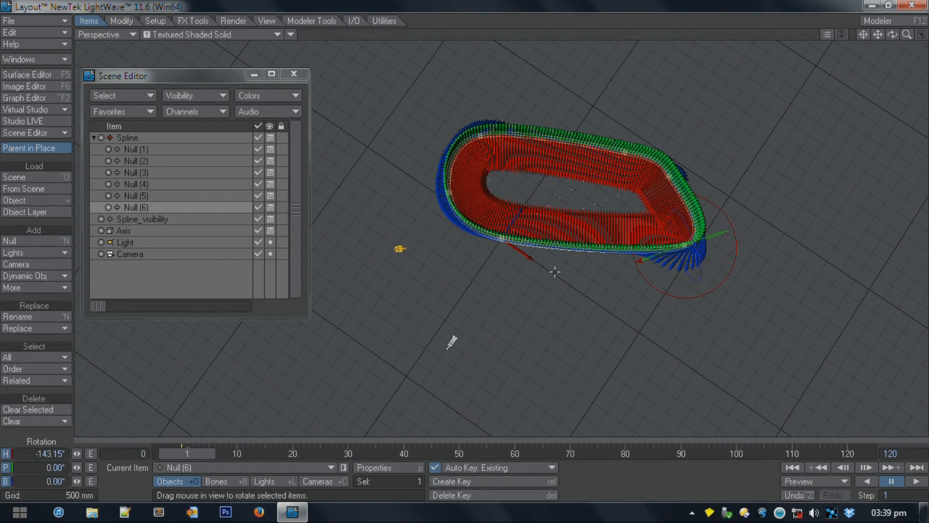
Step: At frame 0, rotate the bank of Null (6) to 56.80° and the bank of Null (4) to -62.00°
alt+drag(694, 334, 694, 276)
drag(210, 454, 202, 453)
right_drag(417, 257, 246, 373)
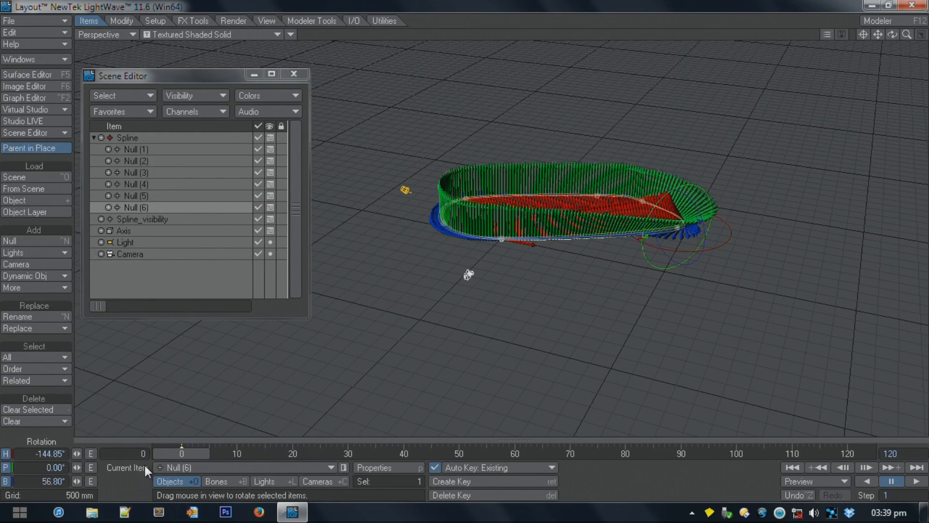
click(146, 184)
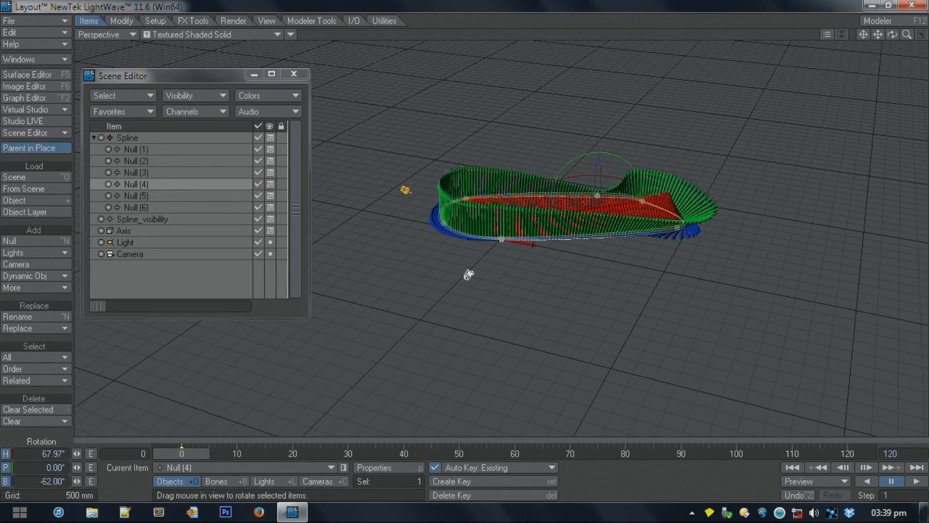
right_drag(358, 380, 311, 381)
Step: Rotate the bank of Null (3) to 60.10° and scrub through the timeline to check the Axis instances along the path
alt+drag(311, 380, 197, 360)
click(145, 173)
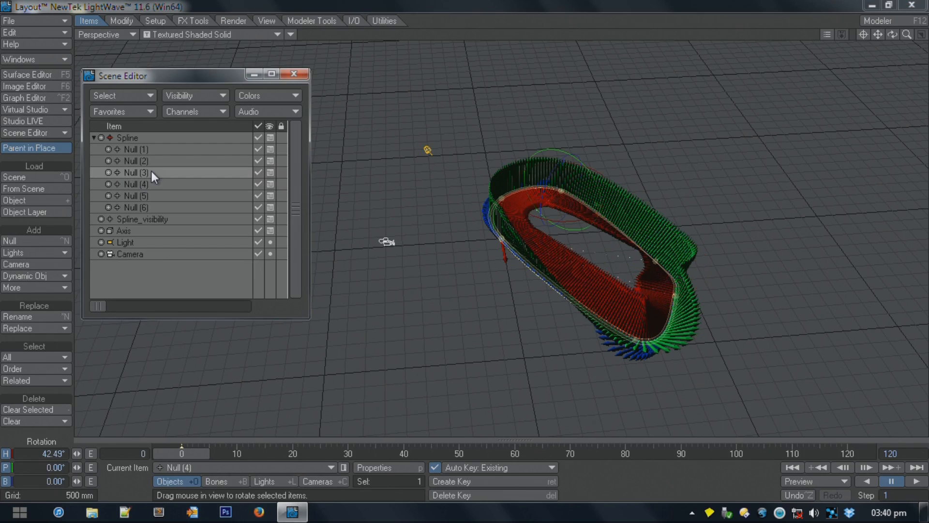
right_drag(104, 406, 97, 406)
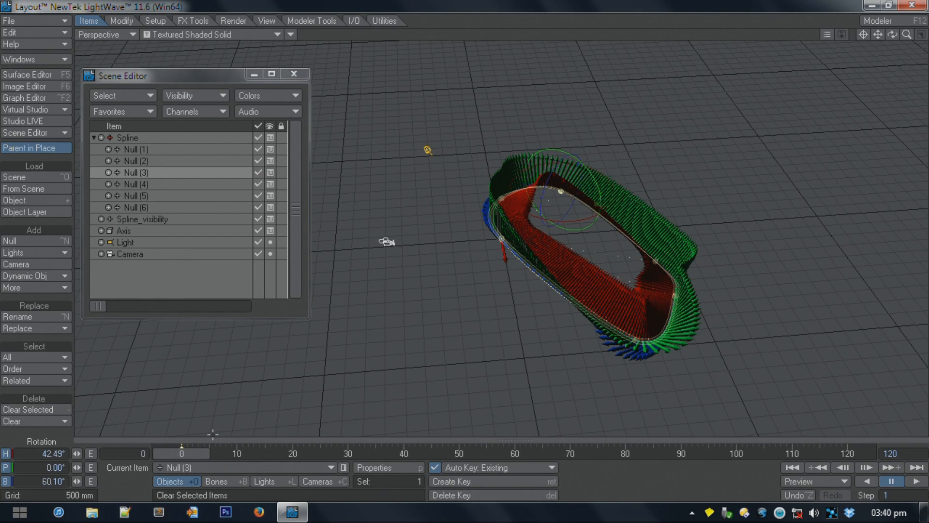
drag(186, 453, 534, 454)
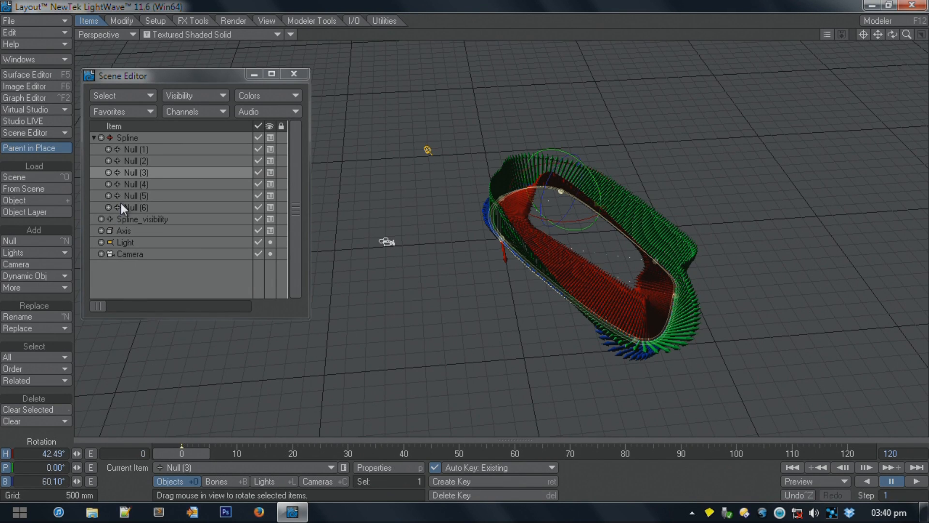
Step: Clear the scene without saving it and close the Scene Editor
click(37, 20)
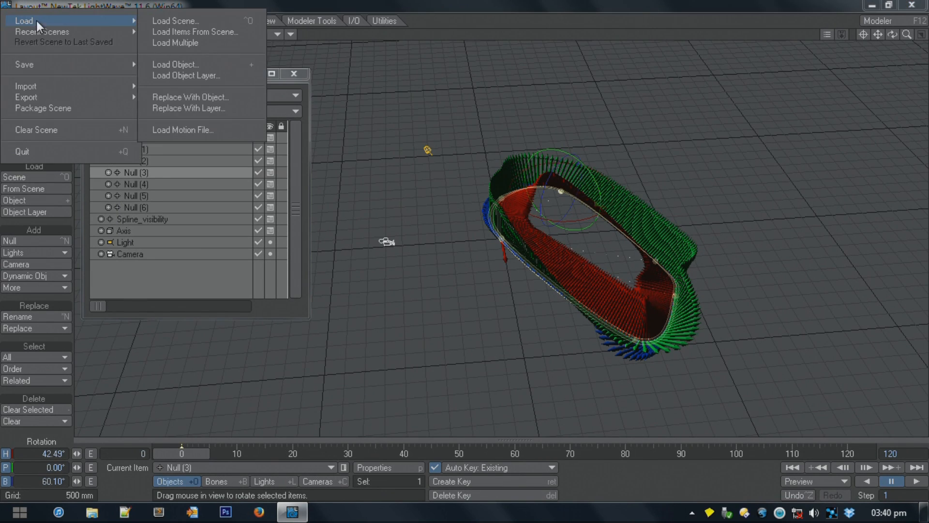
click(69, 127)
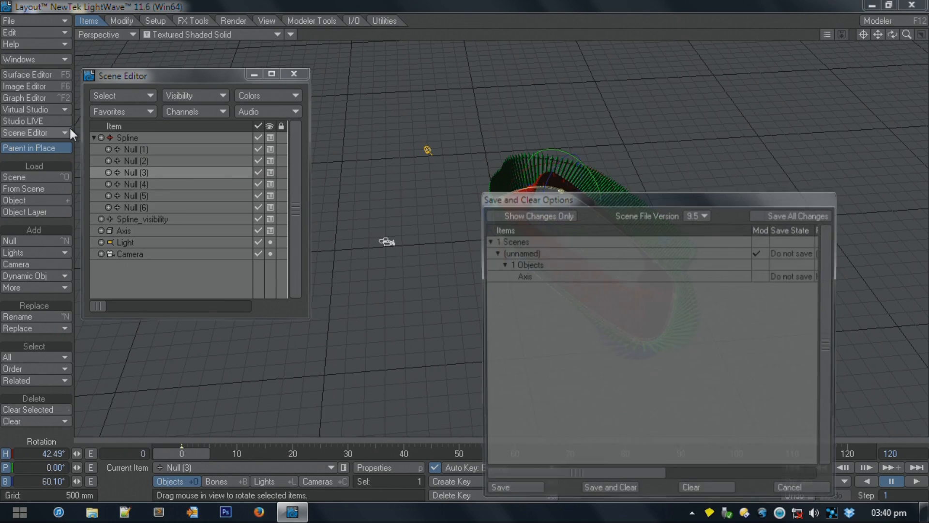
click(698, 487)
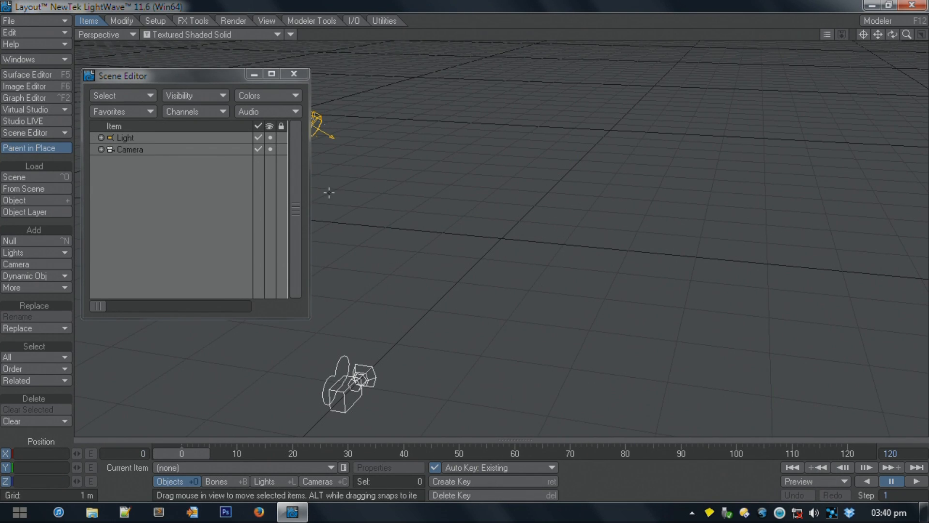
click(294, 74)
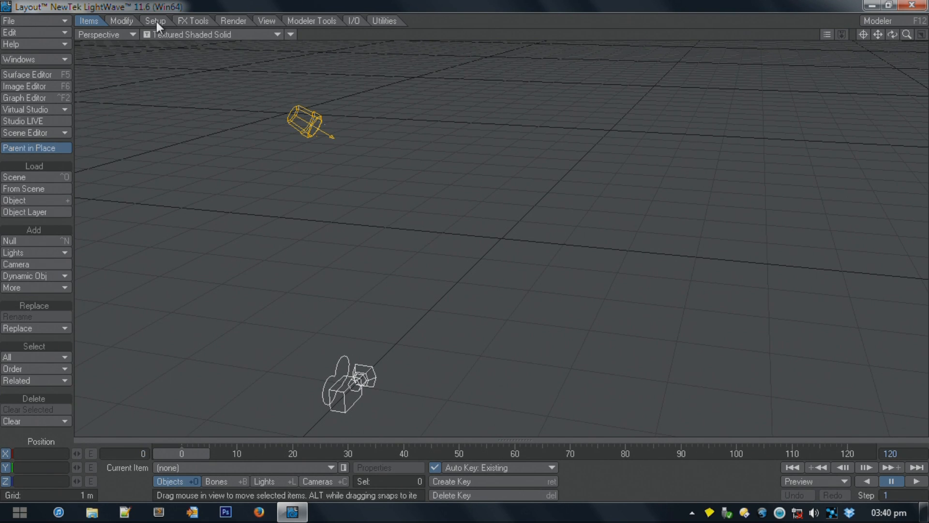
click(31, 19)
mouse_move(31, 19)
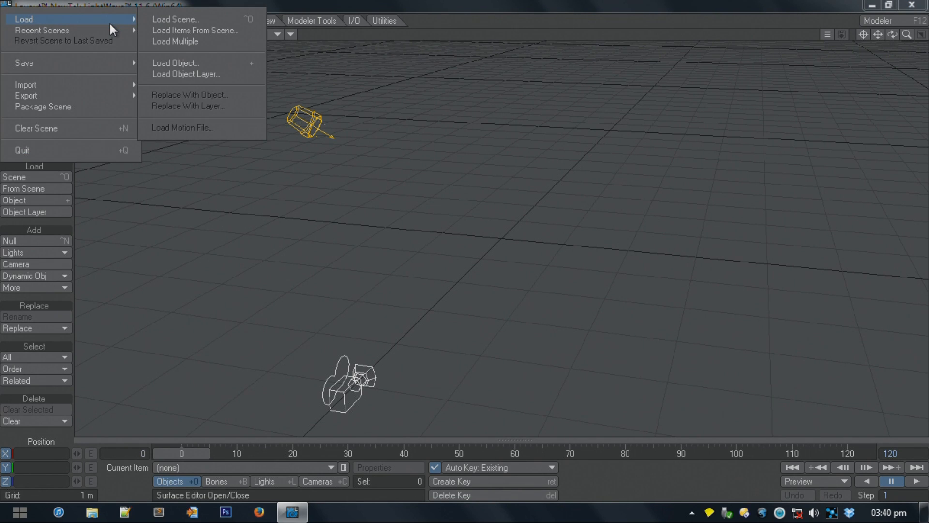
click(468, 52)
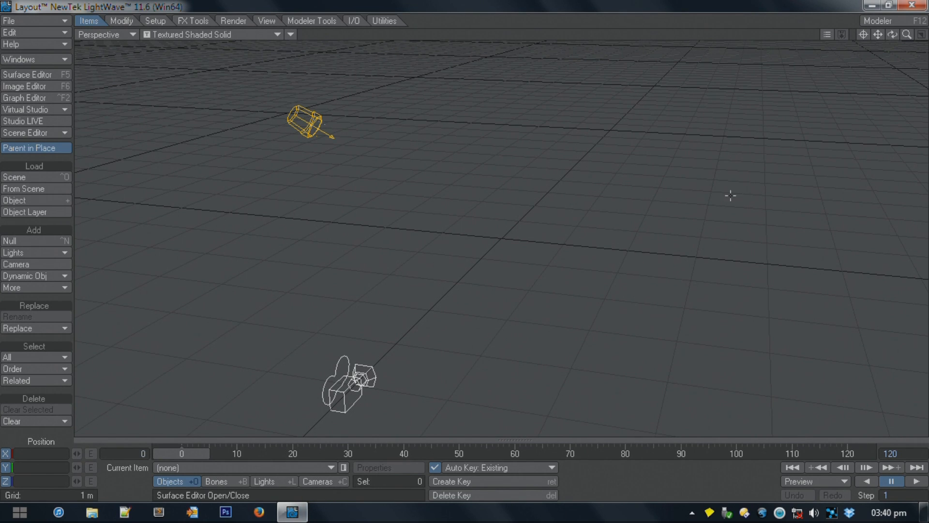
Step: Minimise Layout, launch Modeler 11.6 and place six separate points in the top view, the last one near the origin
click(871, 6)
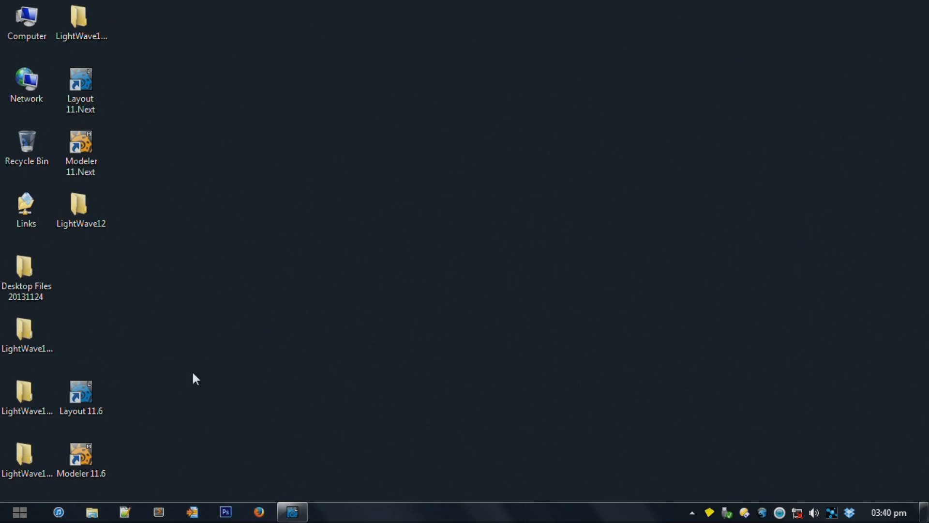
double_click(75, 466)
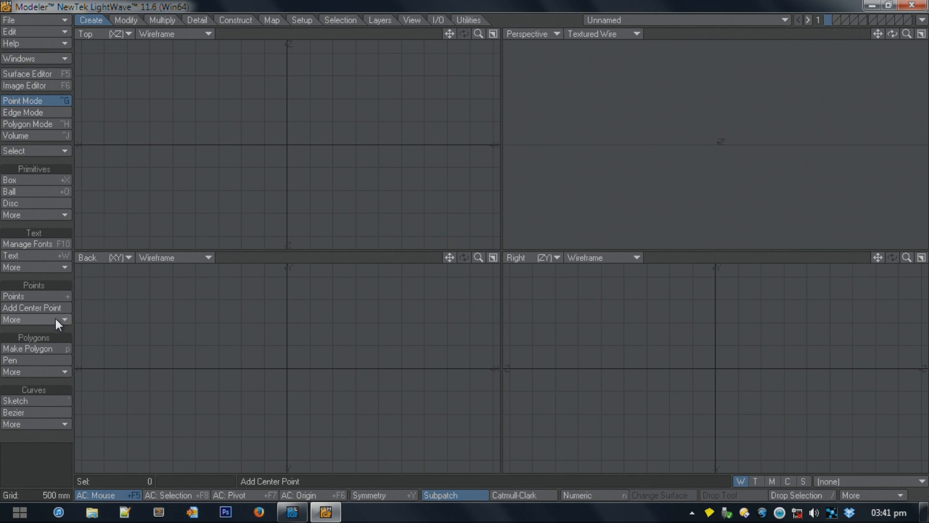
click(45, 297)
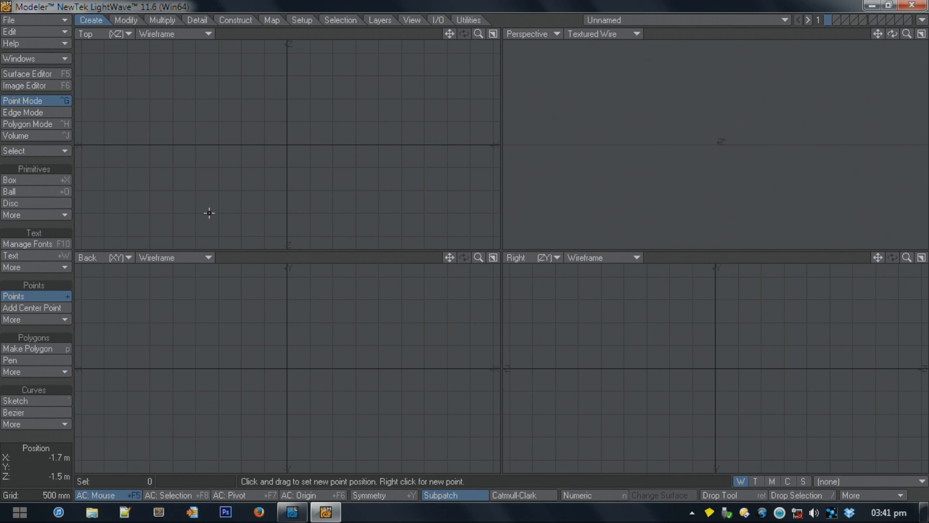
click(209, 213)
right_click(207, 108)
right_click(378, 99)
right_click(443, 177)
right_click(377, 195)
right_click(287, 151)
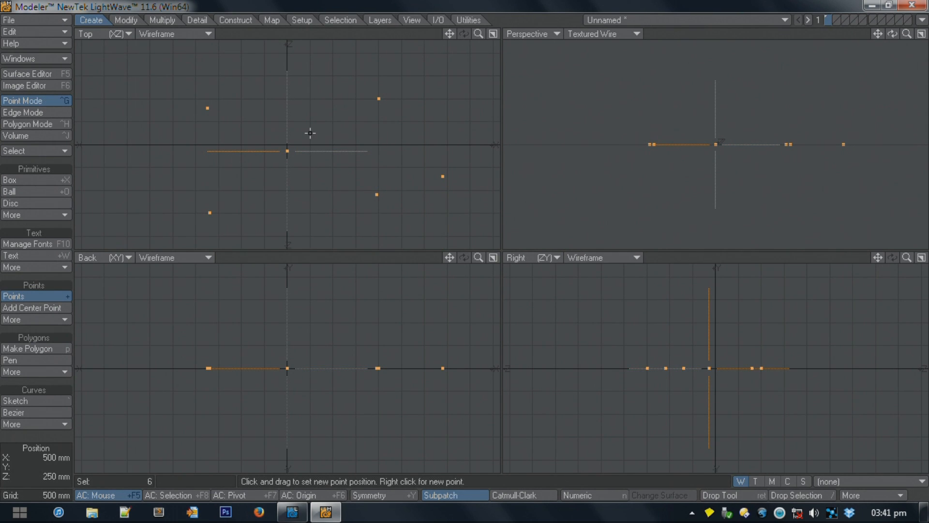
Step: Try to connect the six points with an open curve in their creation order, and undo it
key(ctrl+p)
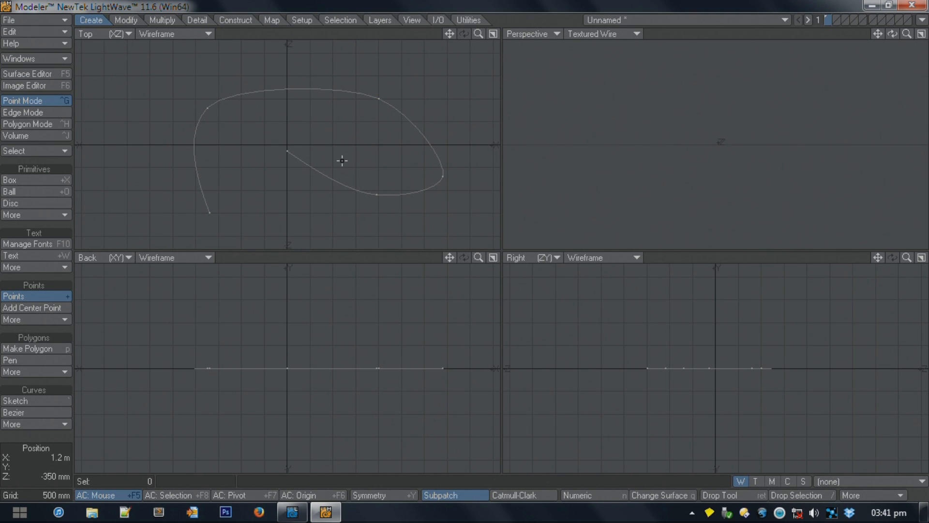
alt+drag(755, 118, 712, 209)
key(u)
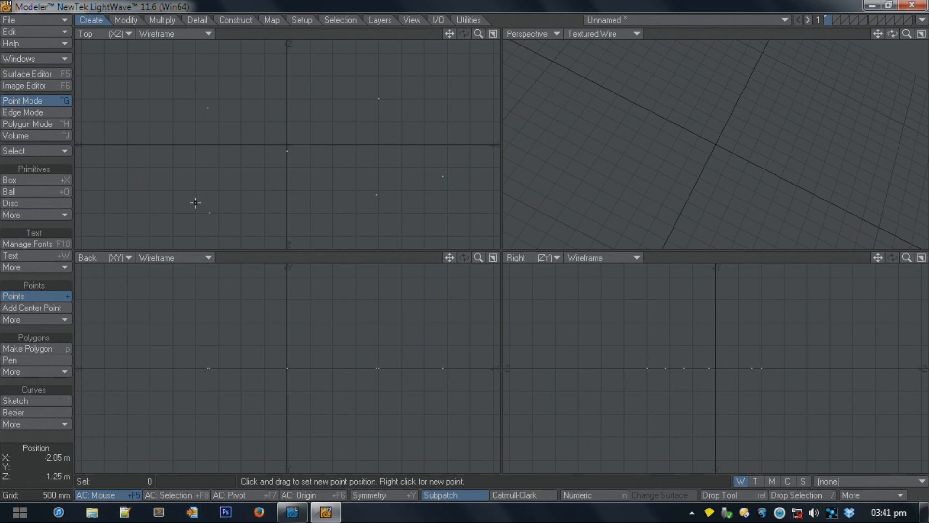
Step: Select the six points in an order that crosses through the centre and connect them with an S-shaped open curve
key(space)
click(209, 212)
mouse_move(212, 105)
mouse_down()
mouse_move(279, 151)
mouse_move(373, 193)
mouse_move(447, 176)
mouse_move(405, 92)
mouse_up()
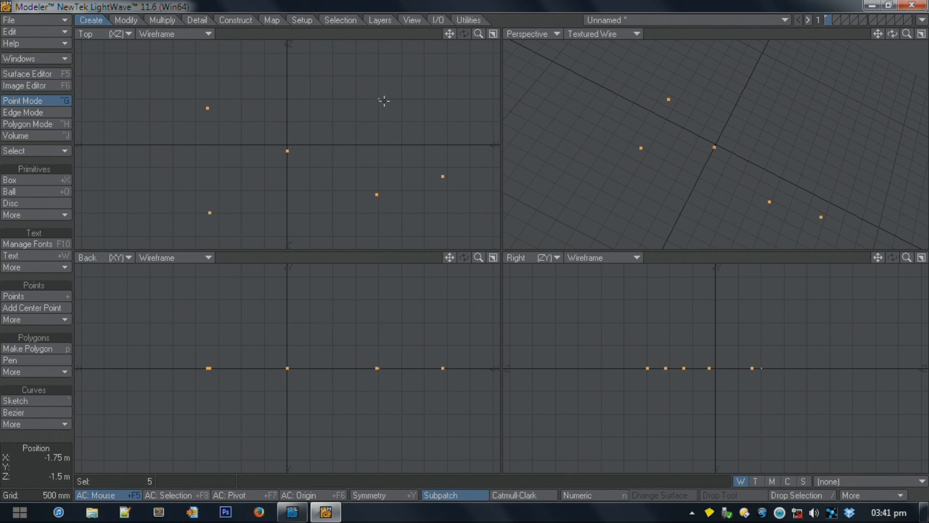
key(ctrl+p)
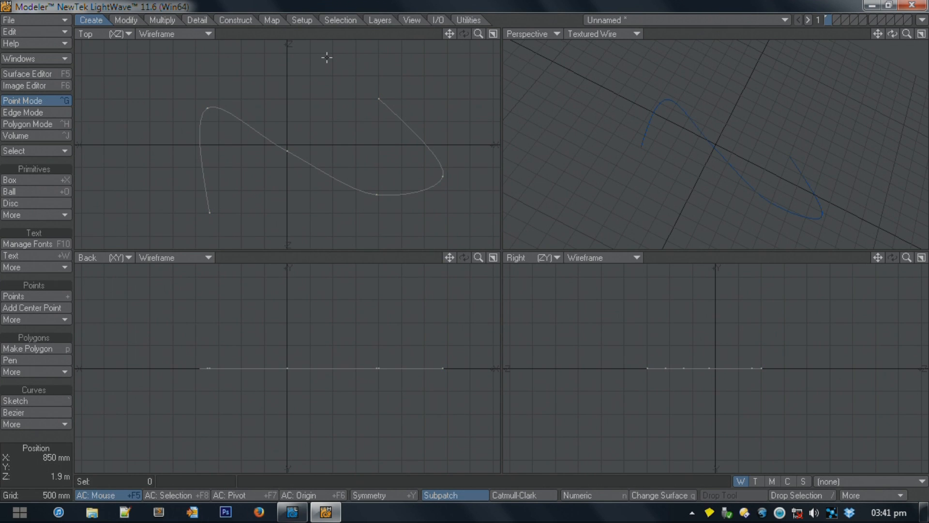
alt+drag(664, 141, 694, 151)
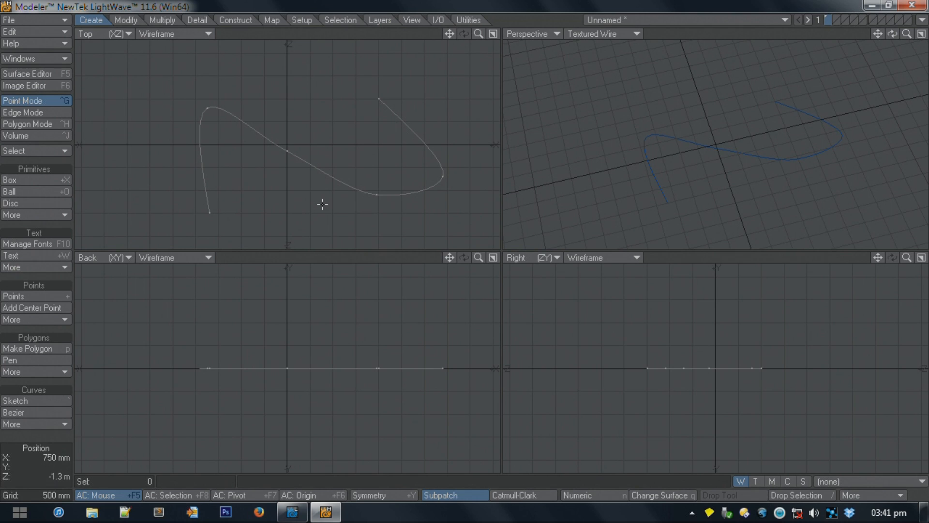
Step: Select the curve as a polygon and save the object as testSpline in the 01_Learning folder
key(ctrl+h)
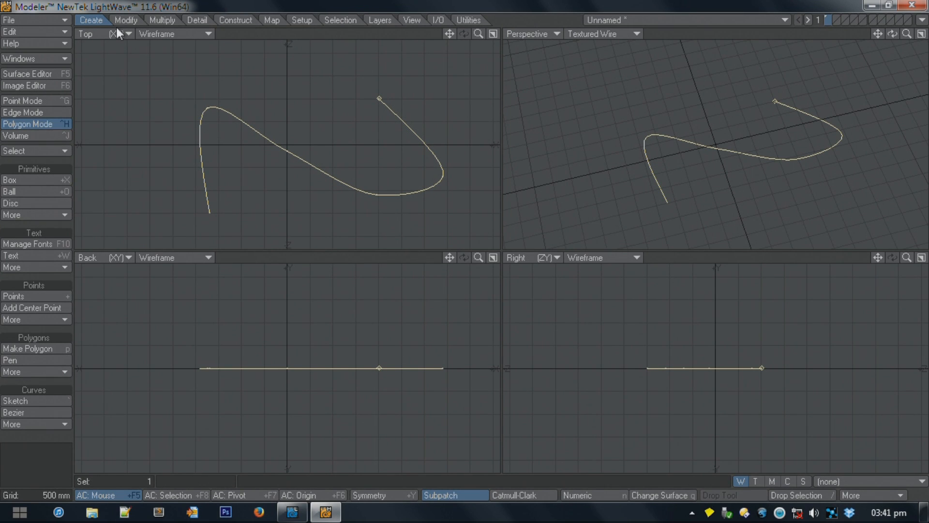
click(65, 21)
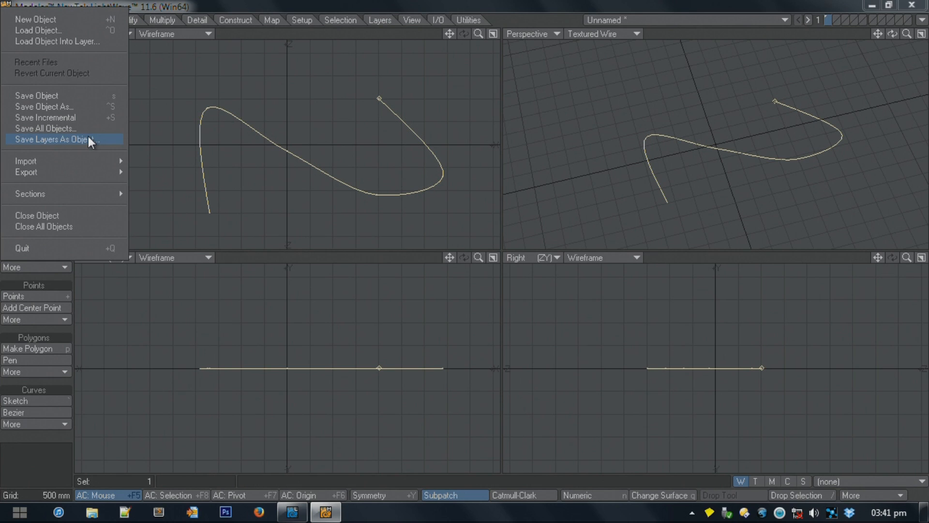
click(91, 108)
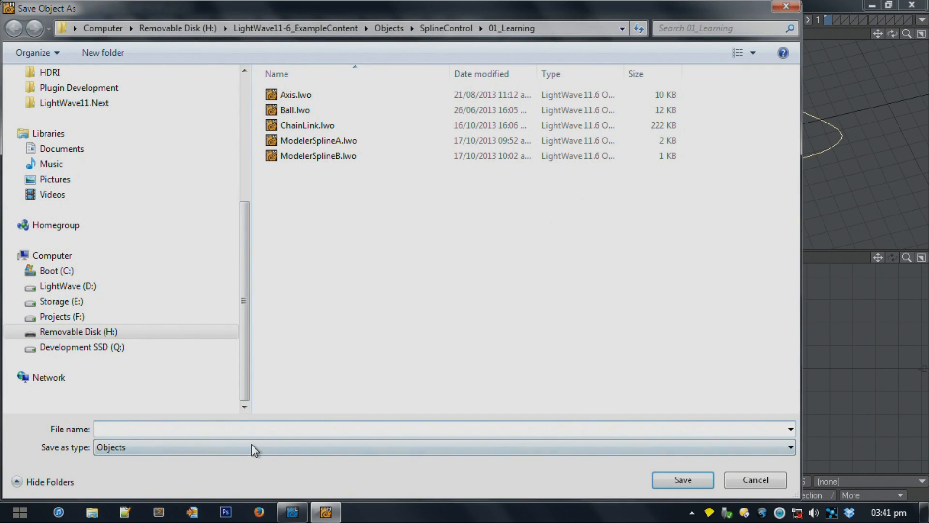
text(testSpline)
key(Return)
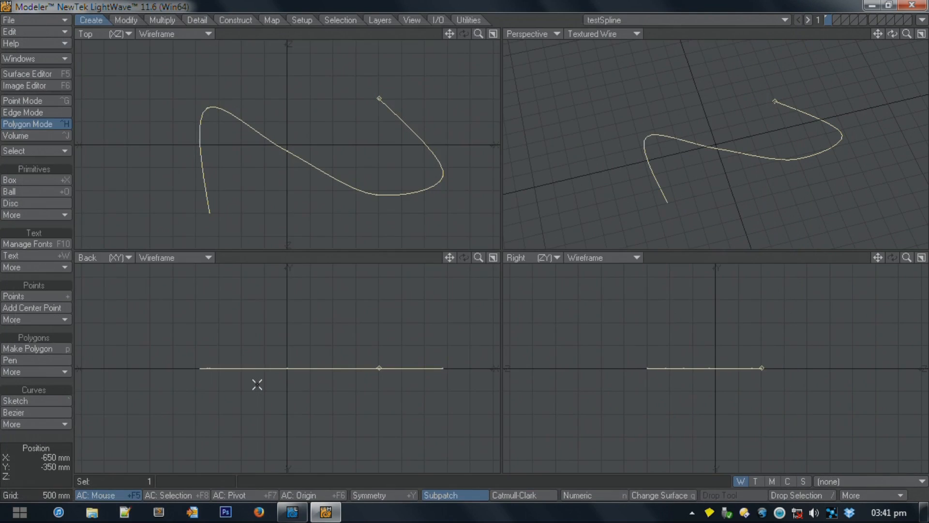
Step: Switch to Layout and load the testSpline.lwo object into the empty scene
click(292, 512)
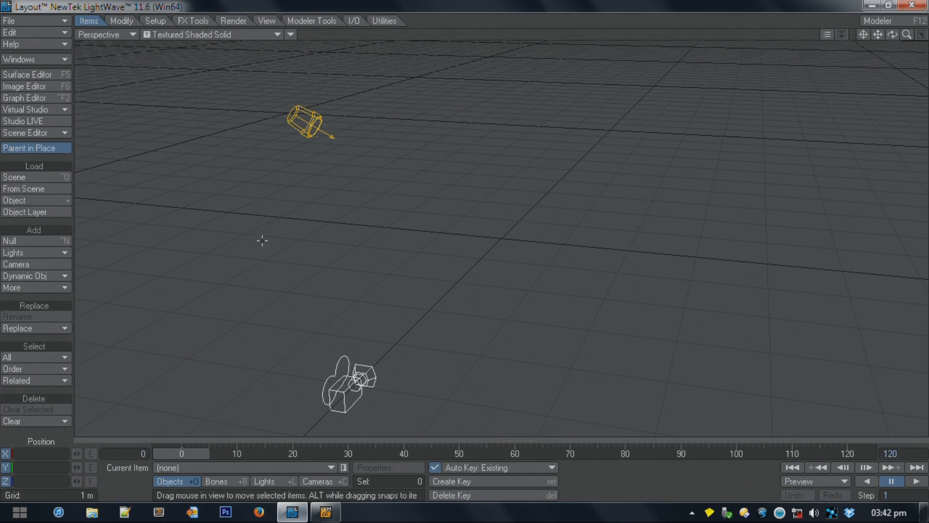
click(34, 20)
mouse_move(63, 13)
click(187, 55)
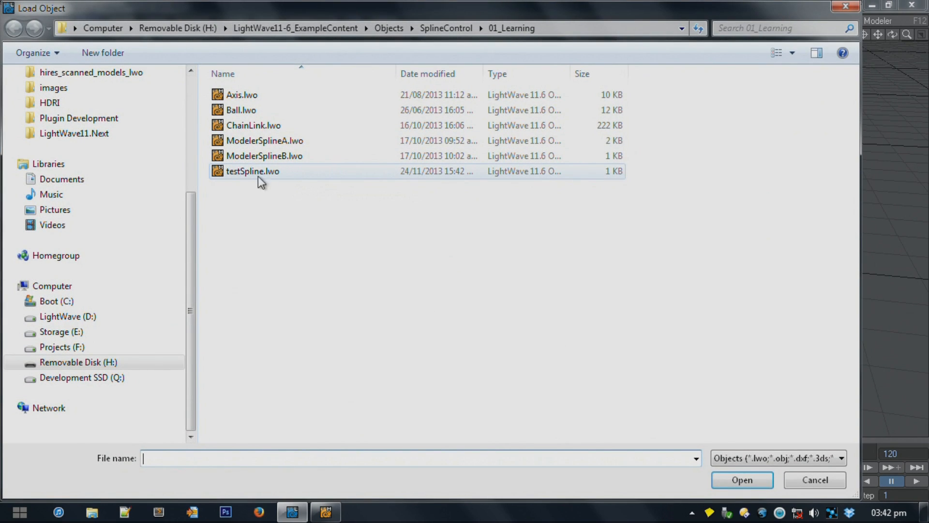
double_click(248, 172)
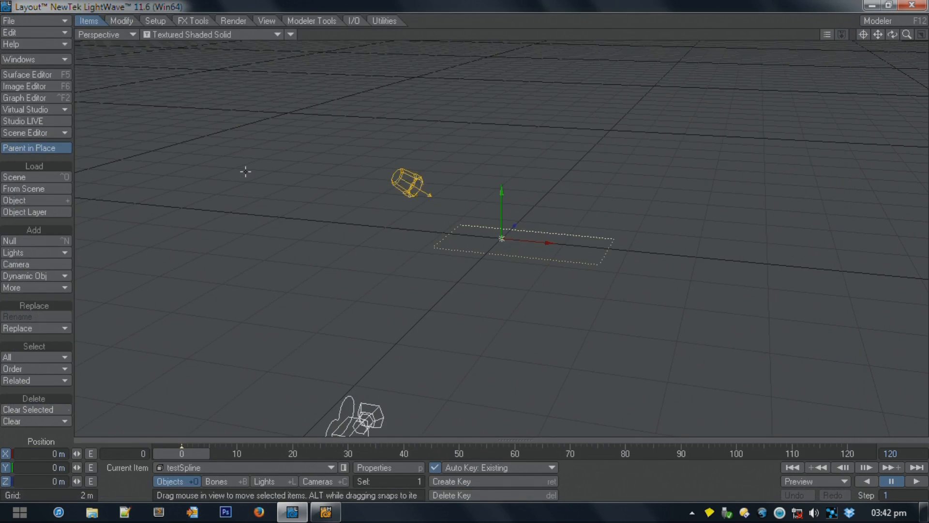
Step: Try Wireframe display for the perspective view, and settle on Vertices display for examining the loaded testSpline object
click(229, 35)
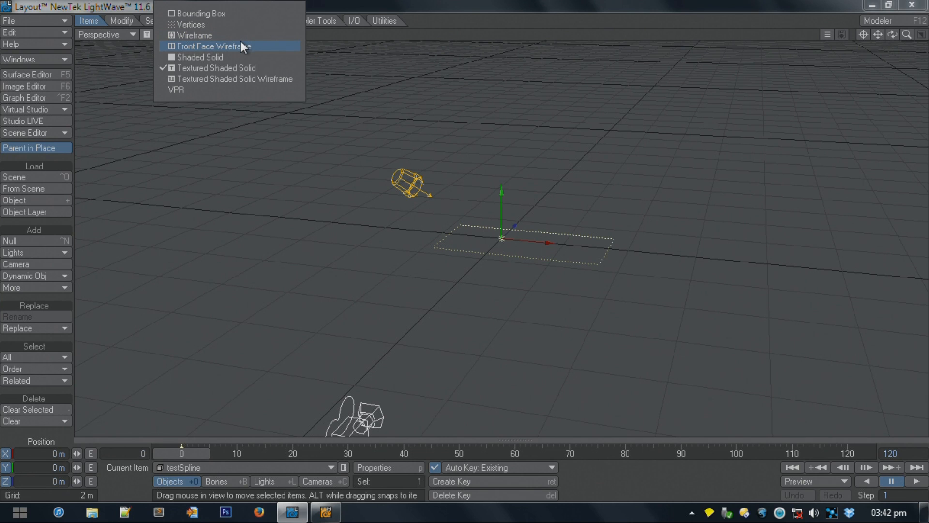
click(237, 34)
alt+drag(393, 169, 524, 433)
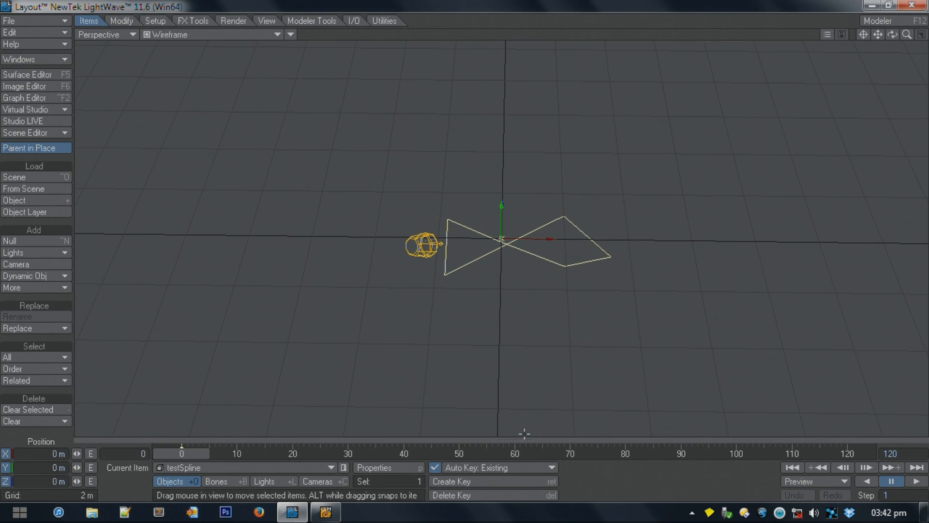
click(214, 31)
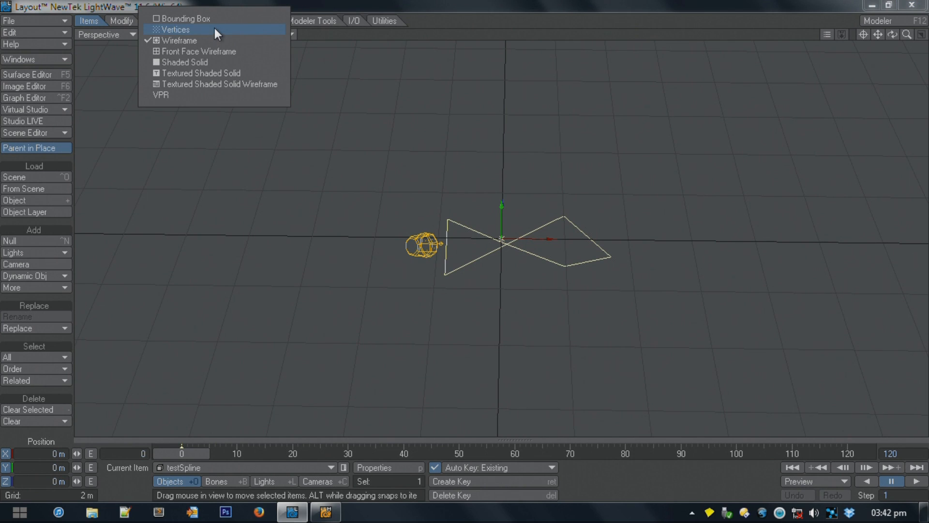
click(214, 29)
mouse_move(387, 218)
alt+mouse_down()
mouse_move(435, 261)
mouse_move(481, 157)
alt+mouse_up()
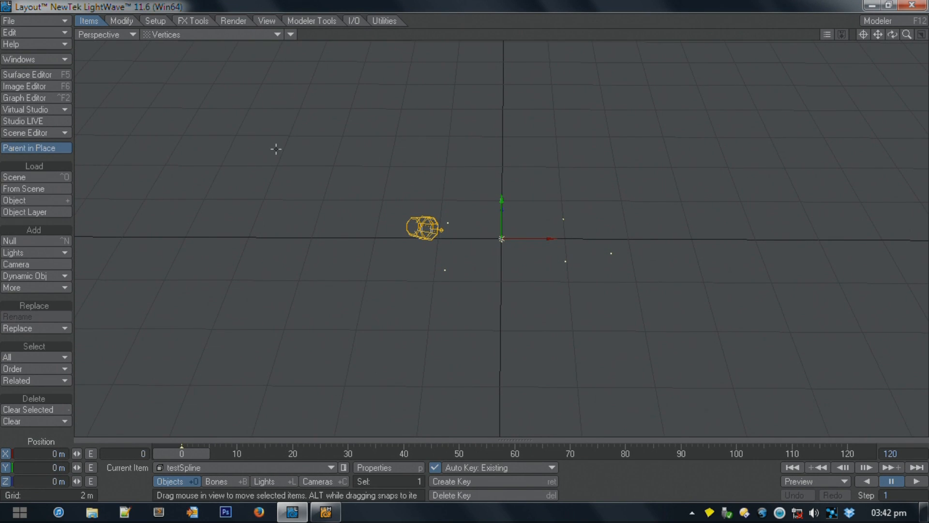
Step: Convert the testSpline curve with Curve to Spline and open the Scene Editor to show its node hierarchy
click(156, 20)
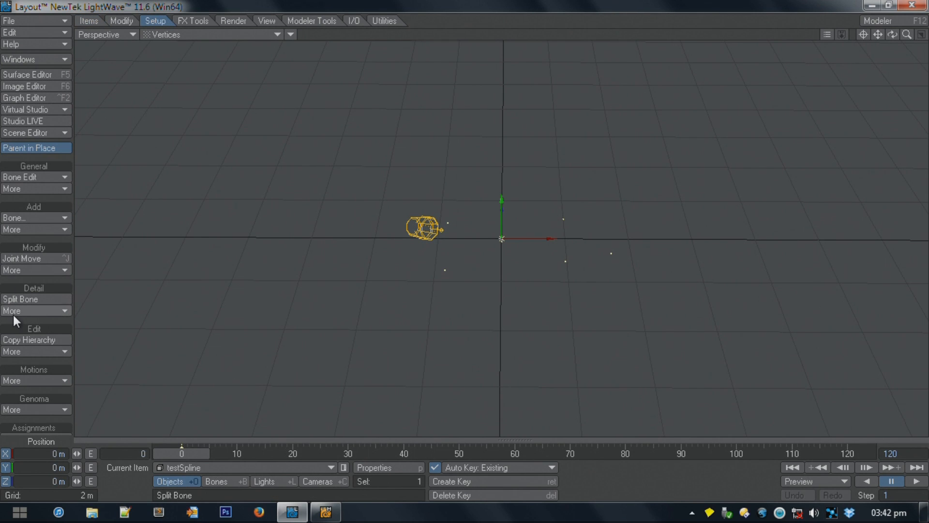
click(49, 351)
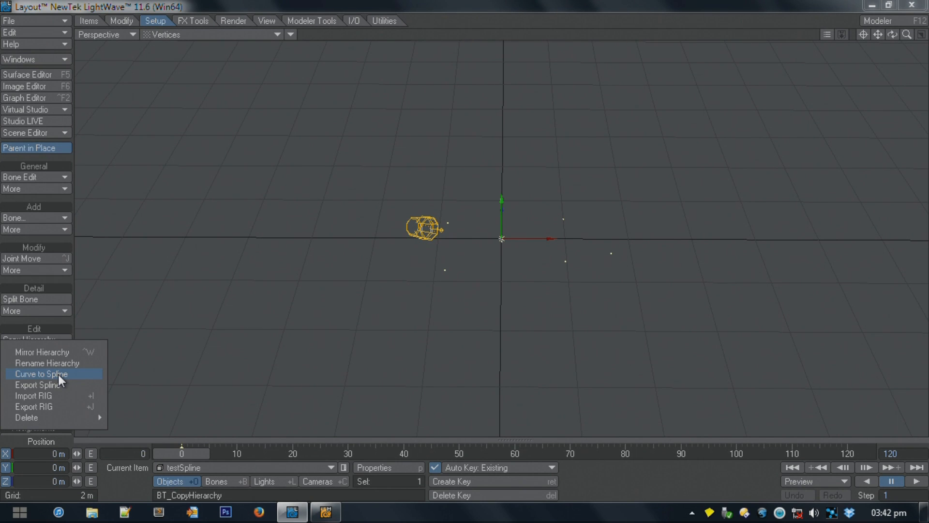
click(58, 374)
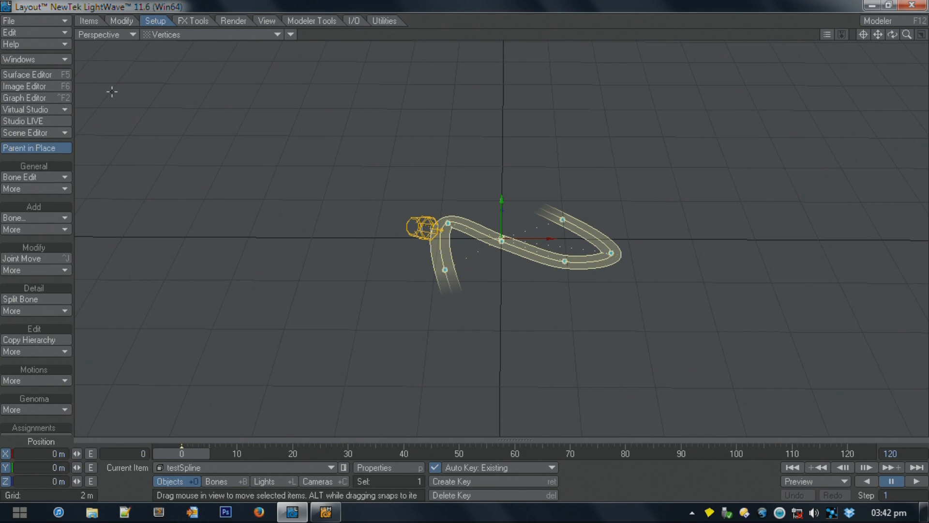
click(56, 59)
click(54, 57)
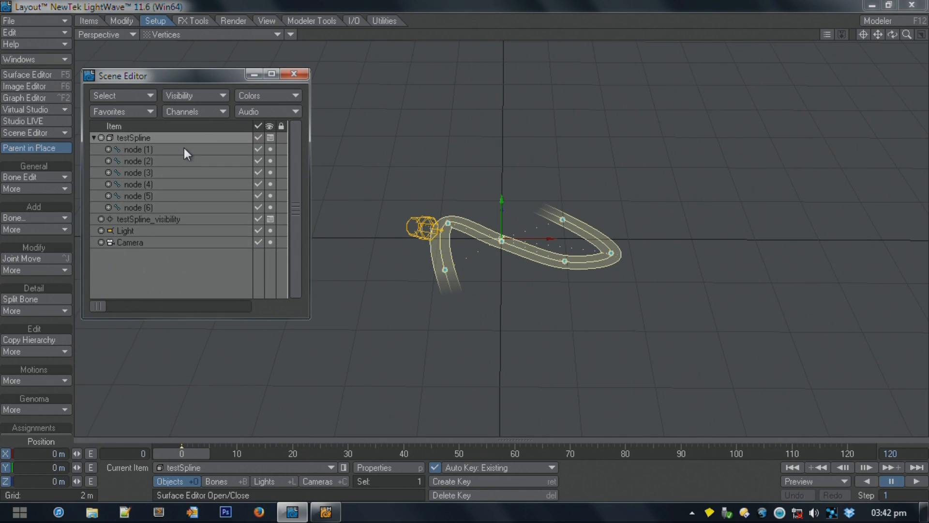
Step: Clear all six testSpline nodes and the testSpline_visibility null from the scene
click(143, 149)
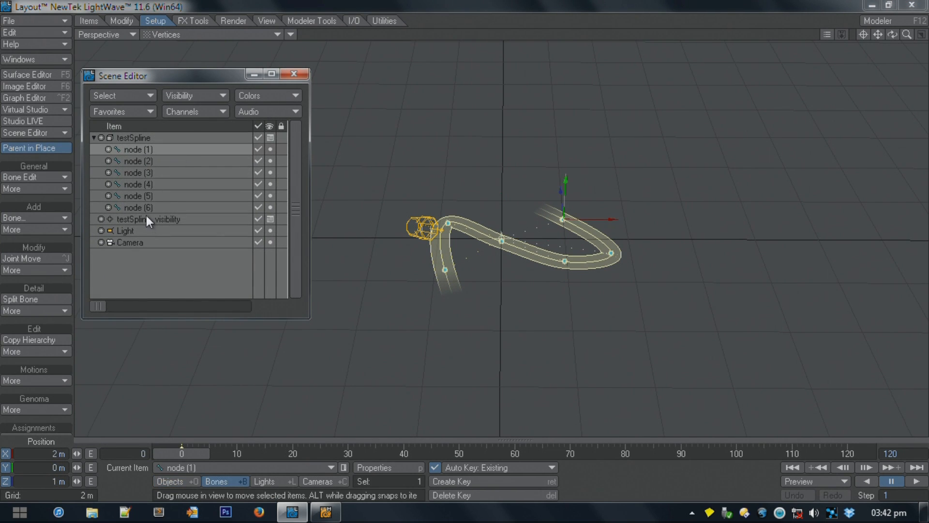
shift+click(144, 208)
key(minus)
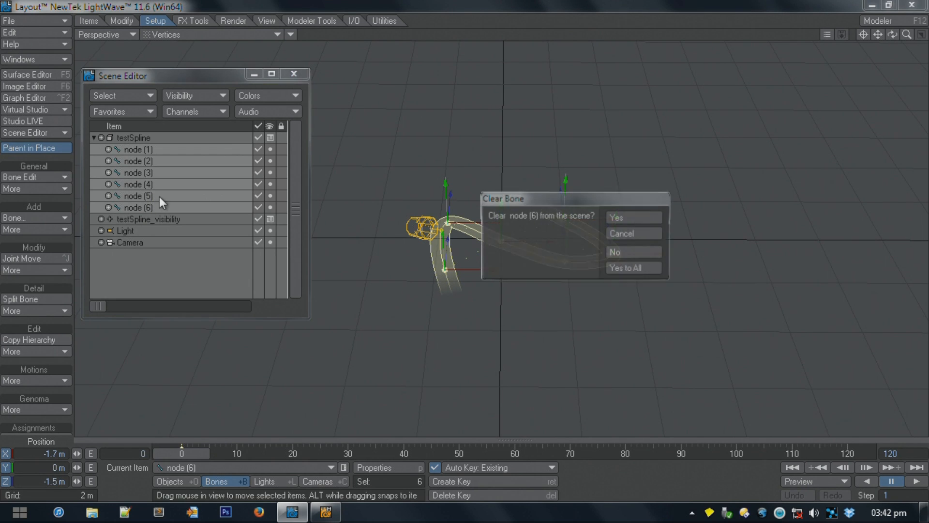
click(630, 269)
click(184, 151)
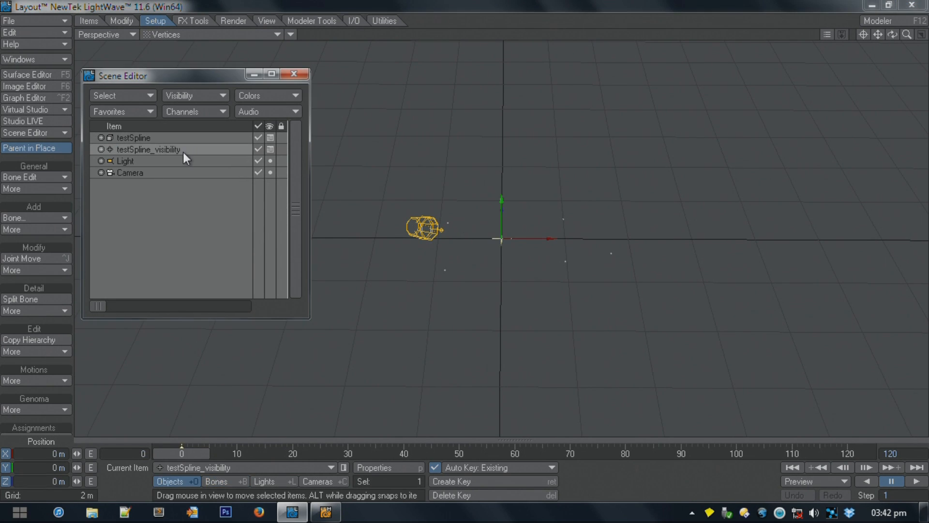
key(minus)
click(653, 217)
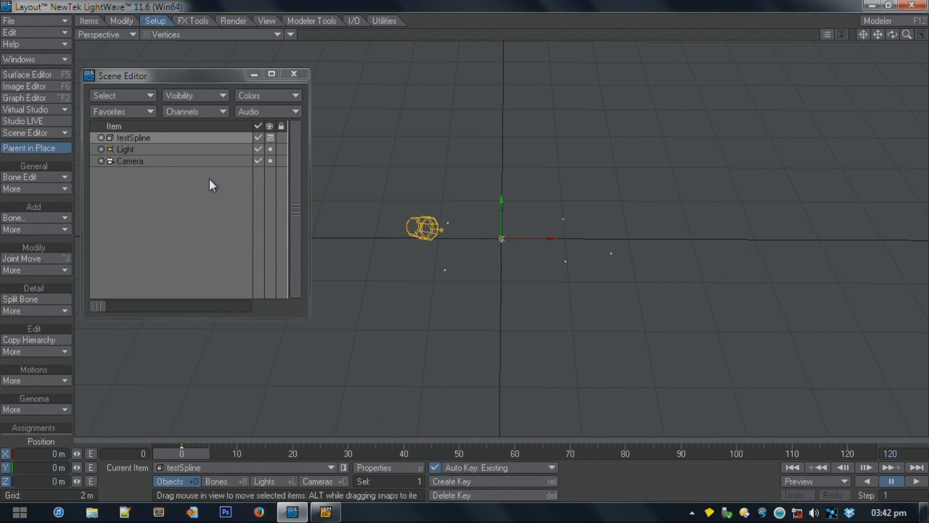
Step: Convert the testSpline curve with Curve to Spline again and step through the new nodes from node (1) to node (5)
click(42, 352)
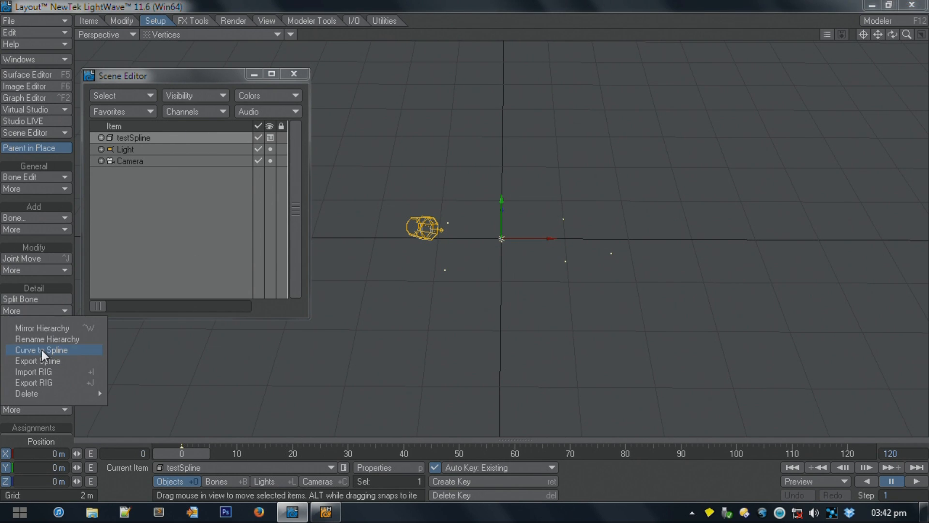
click(41, 350)
click(145, 149)
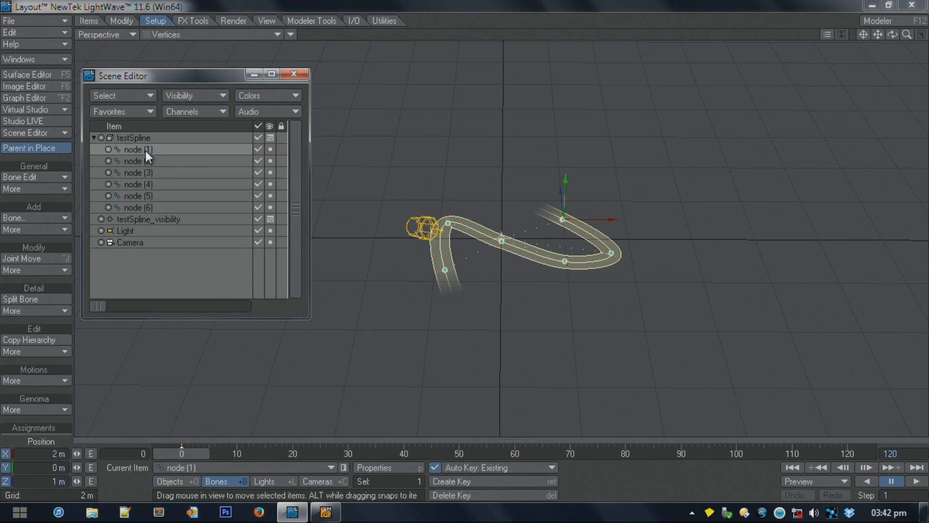
click(147, 161)
click(147, 173)
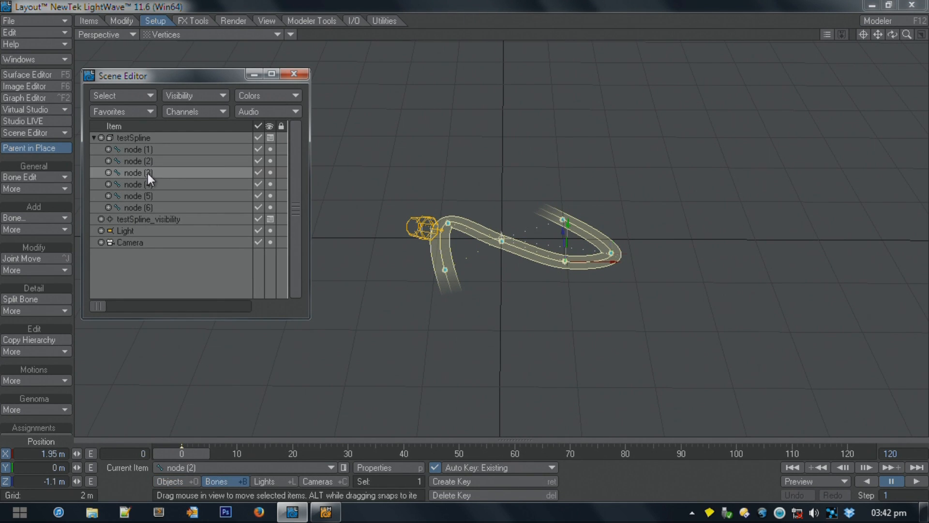
click(144, 185)
click(150, 196)
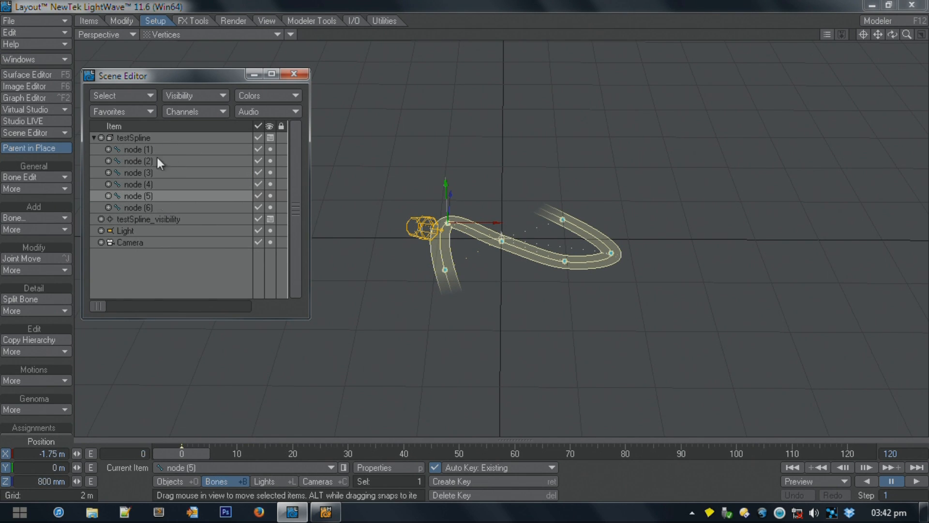
Step: Collapse the testSpline hierarchy and clear all its nodes, keeping the testSpline_visibility null
click(157, 139)
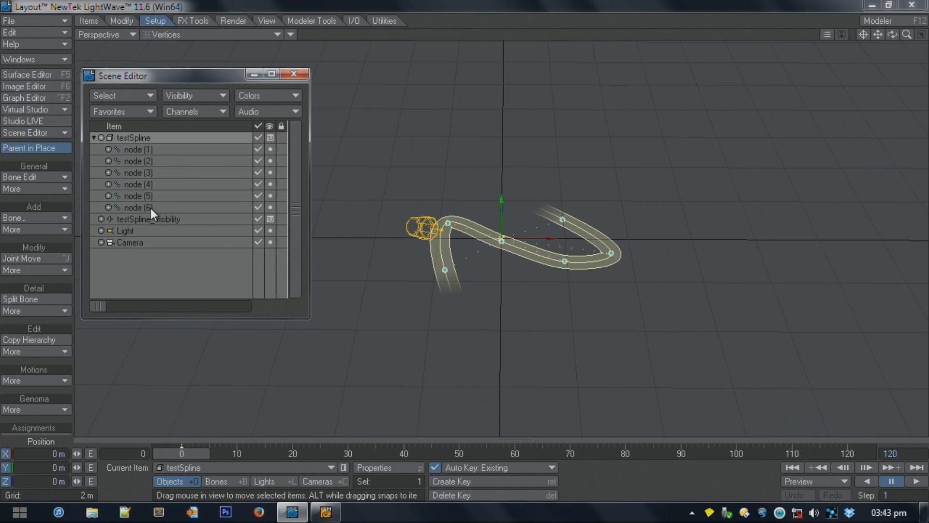
click(200, 462)
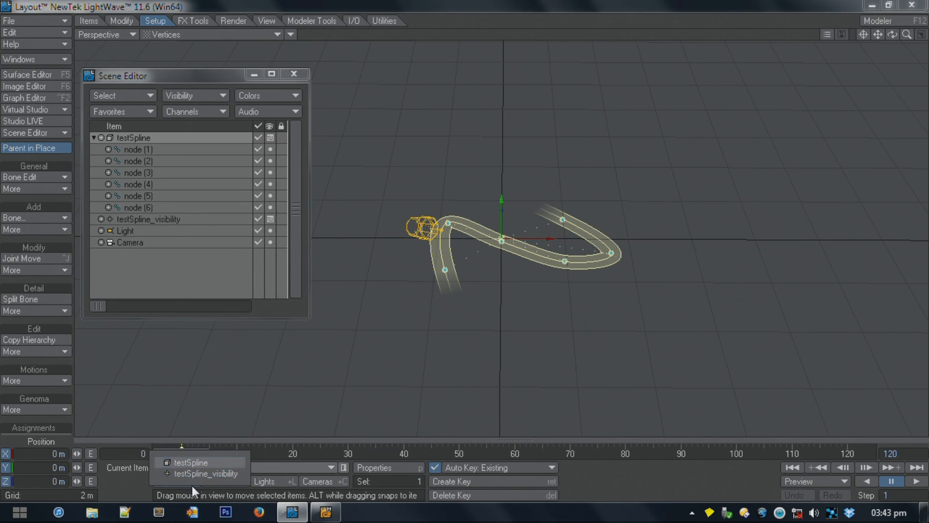
click(203, 462)
click(94, 138)
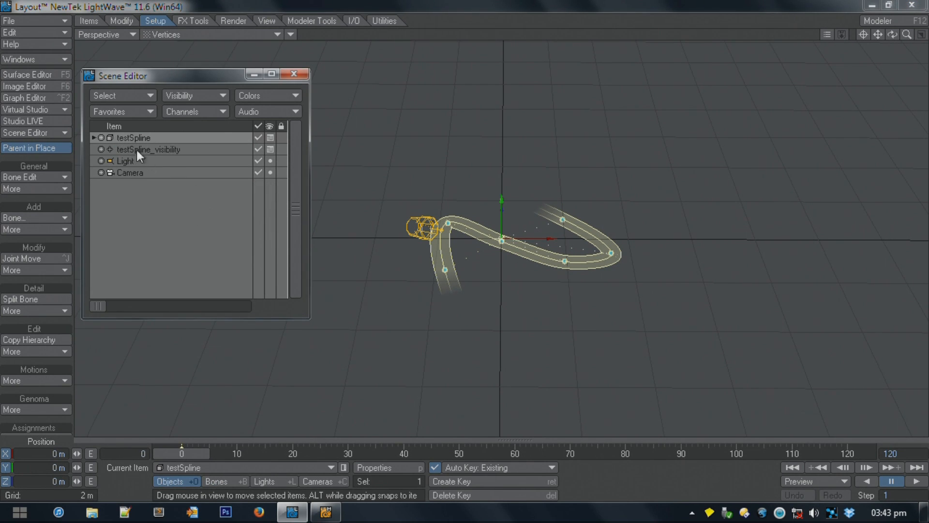
key(Delete)
click(659, 274)
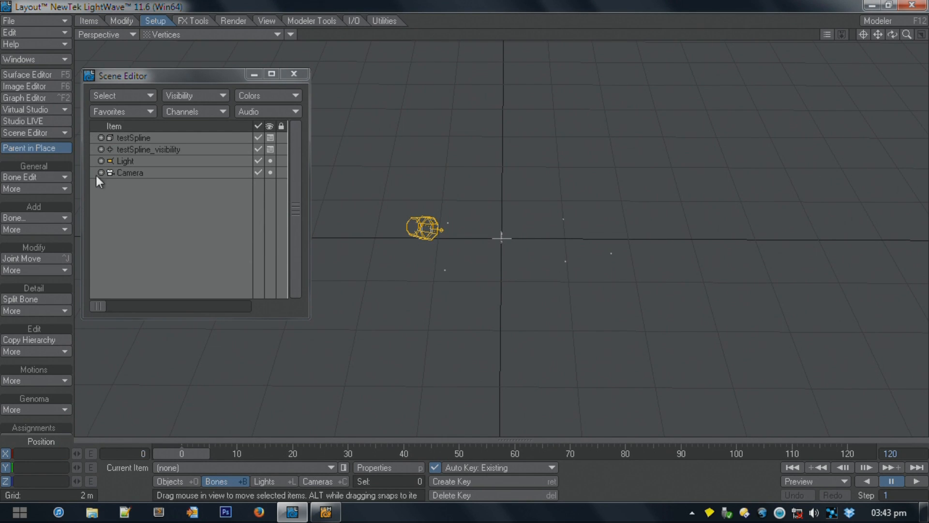
Step: Check the Spline Control setting in the testSpline_visibility null's Motion Options, and rerun Curve to Spline on testSpline
click(138, 149)
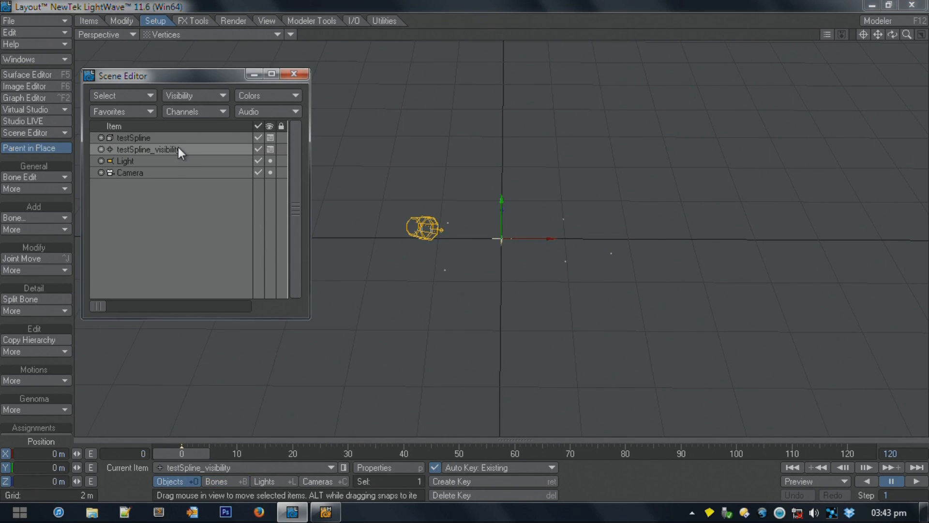
key(m)
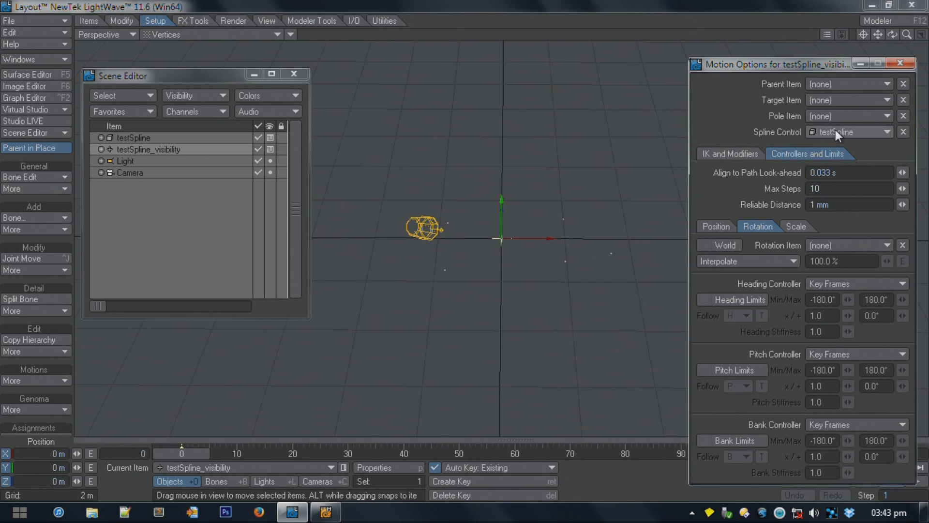
click(209, 137)
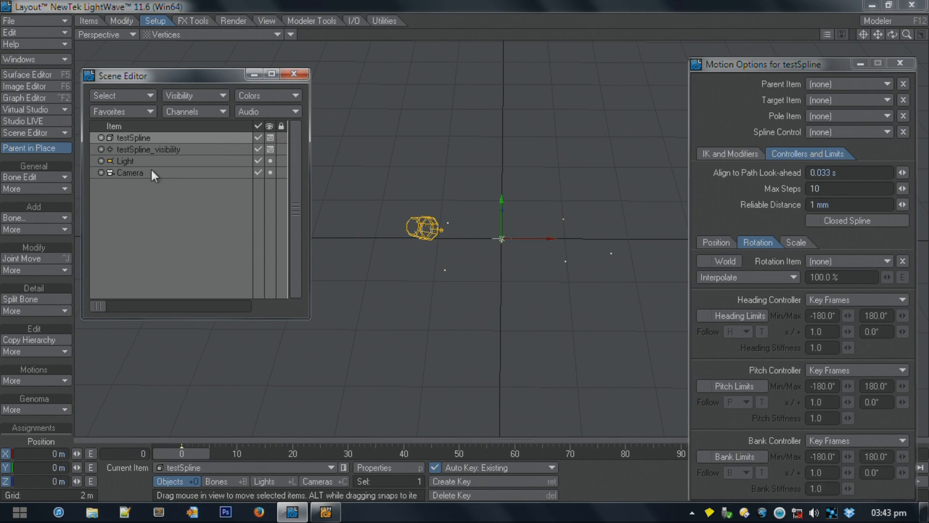
click(51, 351)
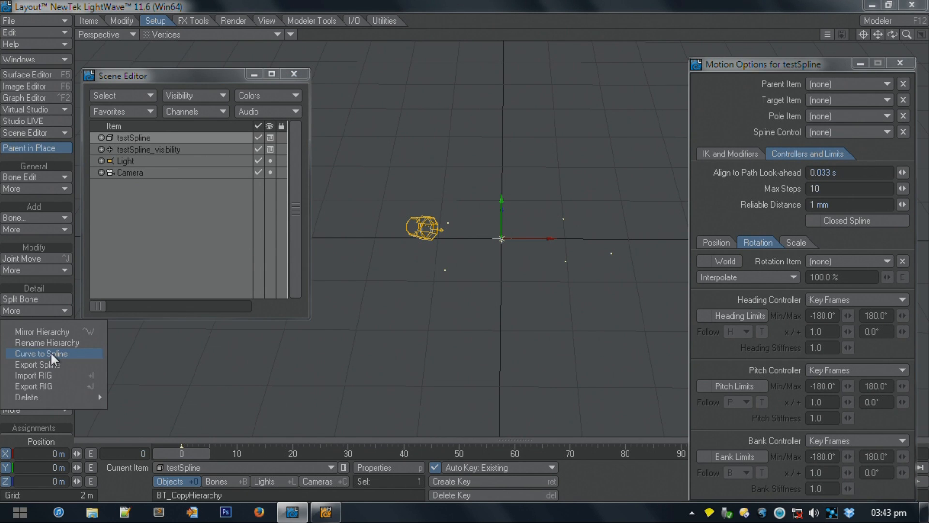
click(51, 353)
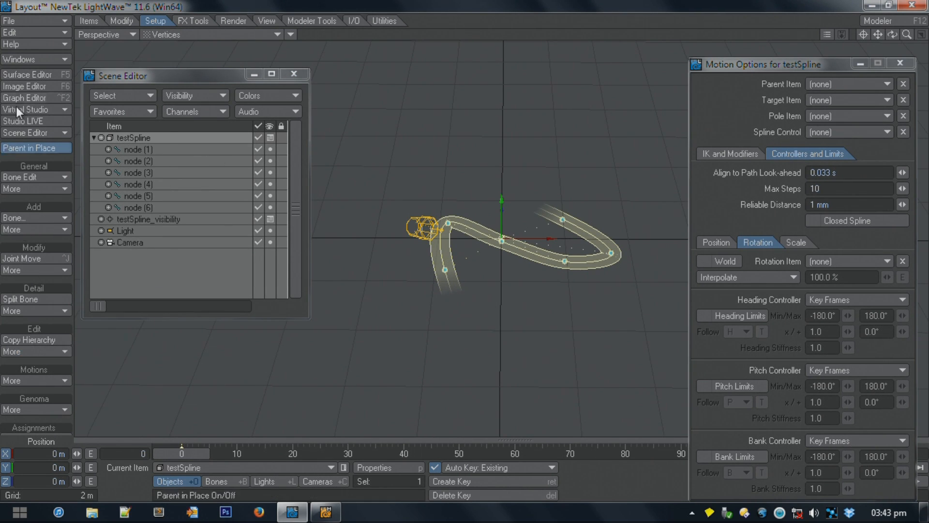
Step: Replace the testSpline object with ModelerSplineA.lwo from the 01_Learning folder
click(89, 21)
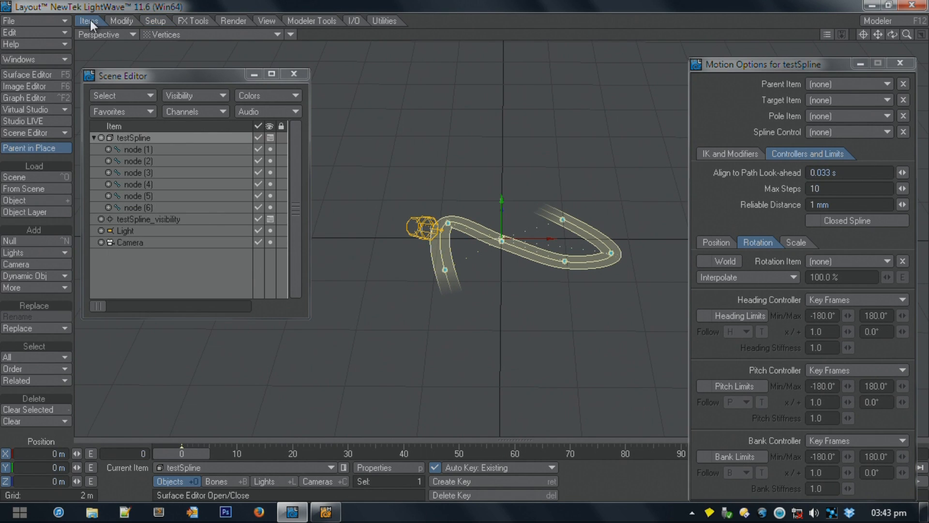
click(41, 331)
click(40, 310)
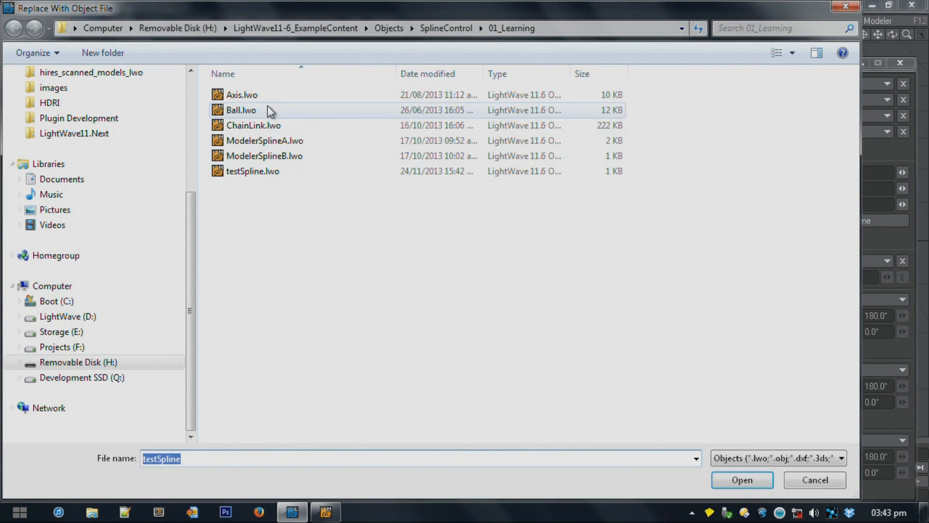
double_click(276, 144)
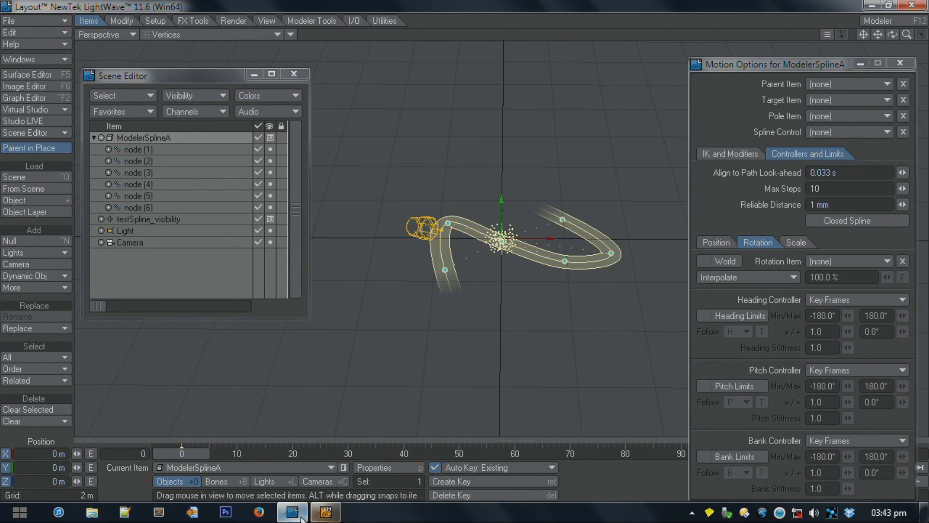
Step: Switch to Modeler, load ModelerSplineA.lwo to examine its curve in perspective, and return to Layout
click(326, 511)
click(36, 18)
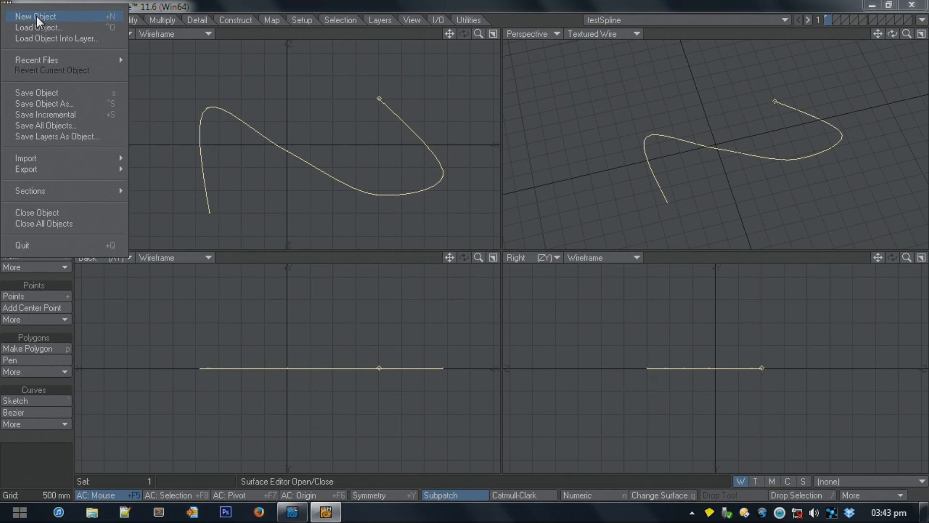
click(53, 26)
double_click(295, 141)
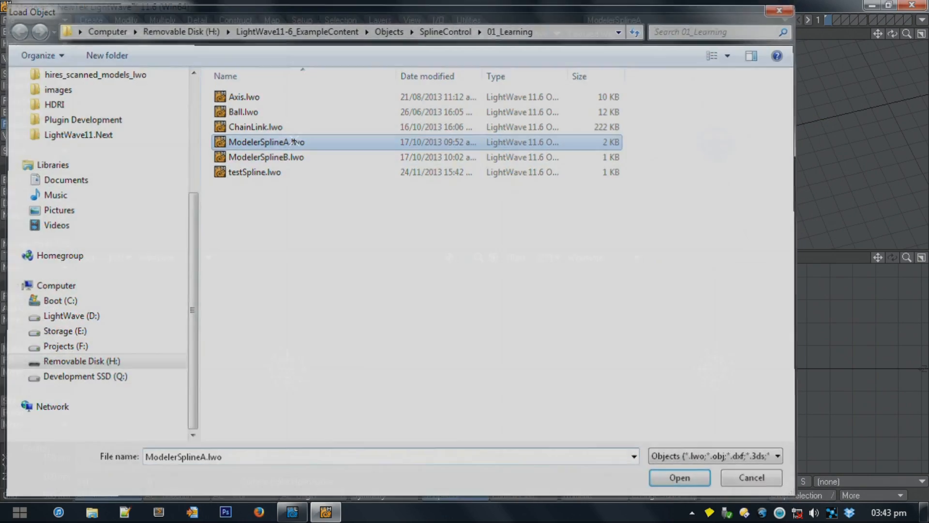
alt+drag(761, 184, 793, 112)
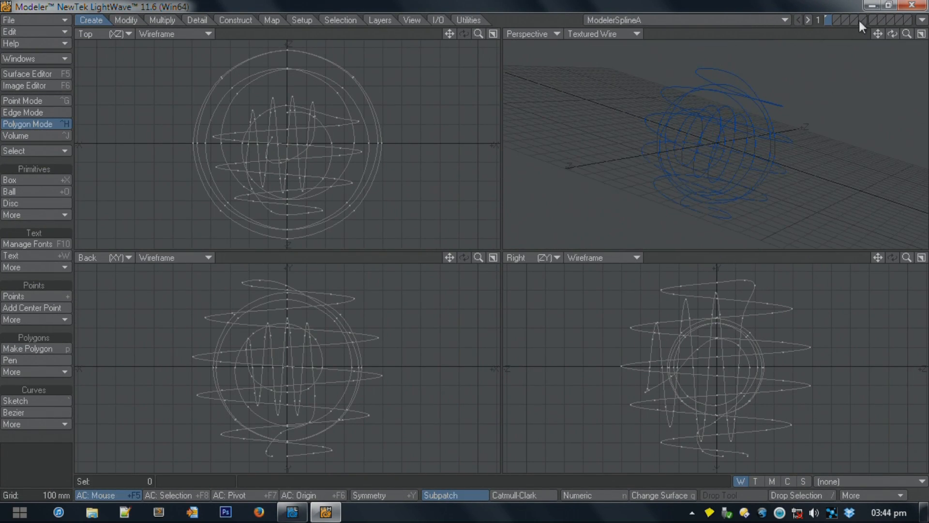
click(871, 5)
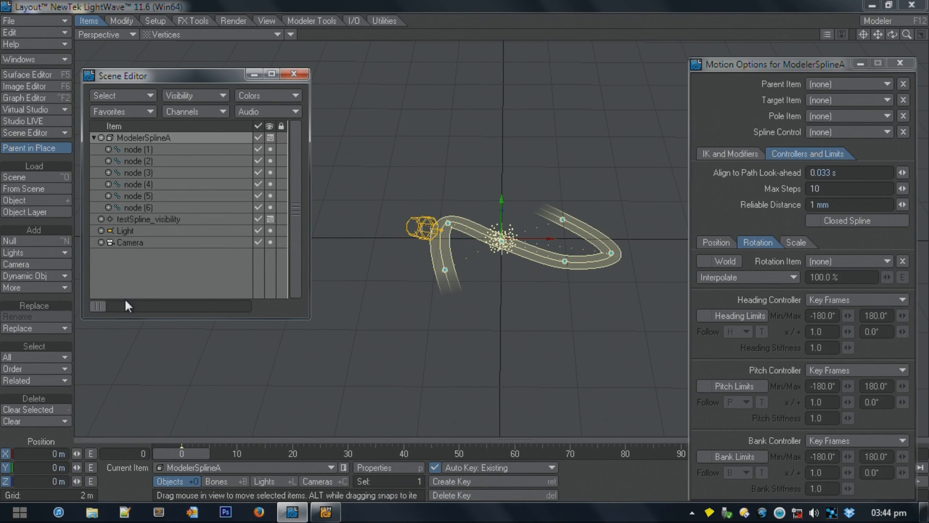
Step: Run Curve to Spline on ModelerSplineA and accept updating its existing Spline Control nodes
click(31, 328)
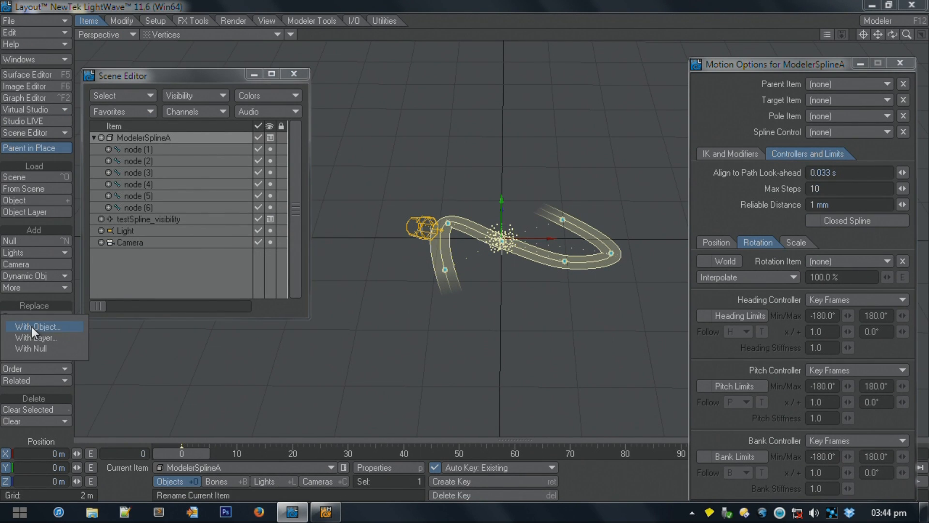
click(121, 20)
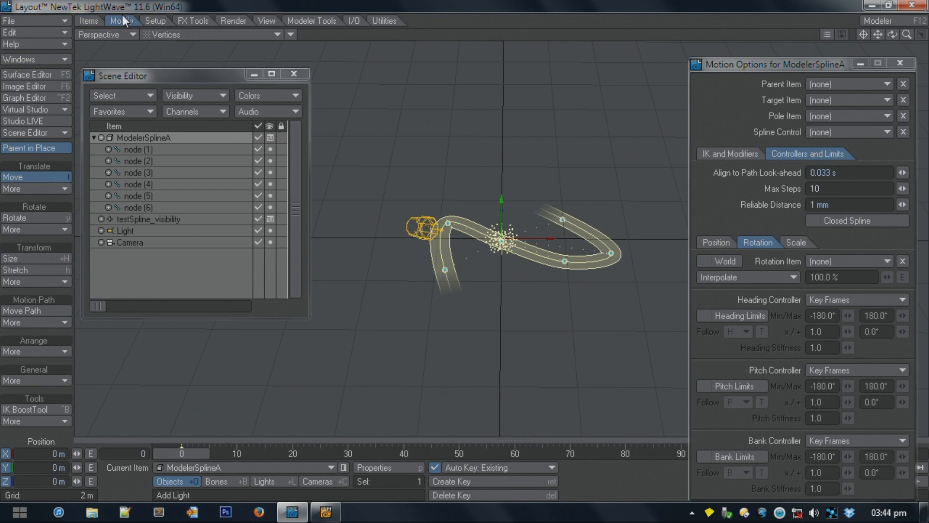
click(54, 381)
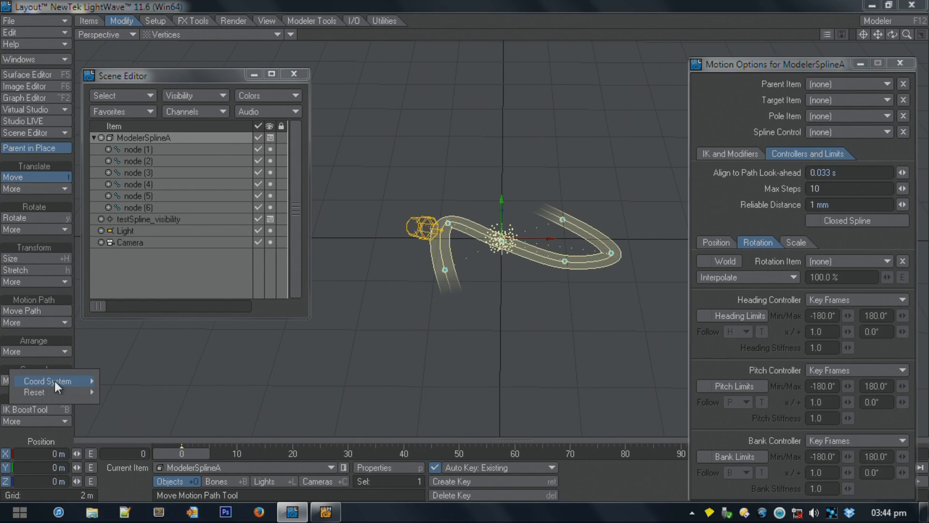
click(151, 21)
click(55, 351)
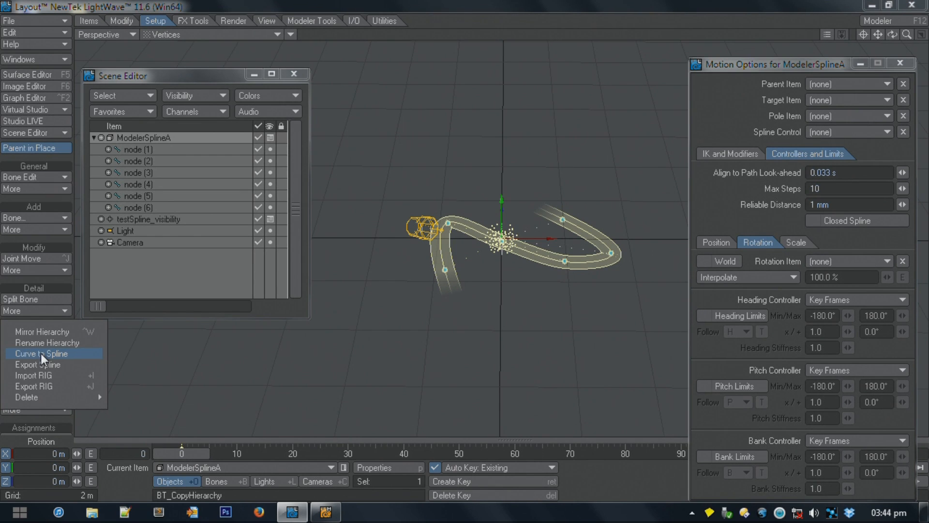
click(41, 353)
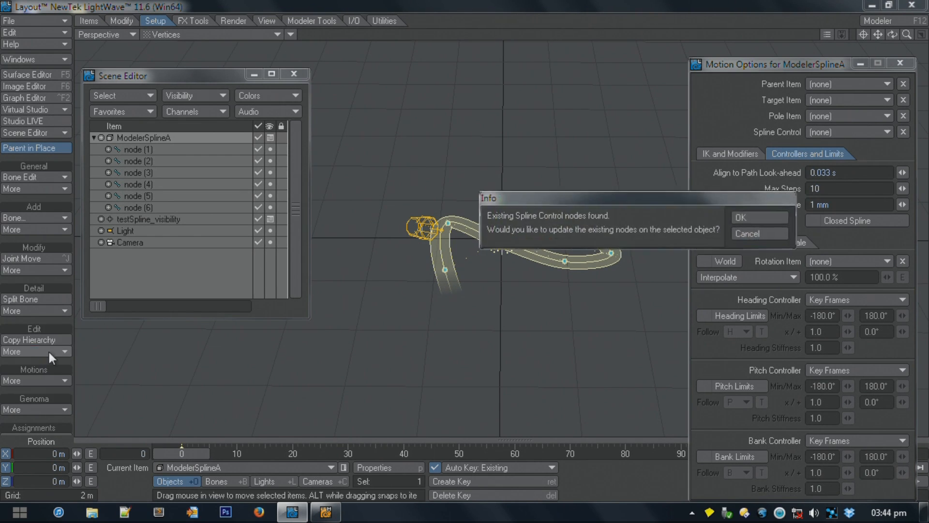
drag(596, 202, 442, 98)
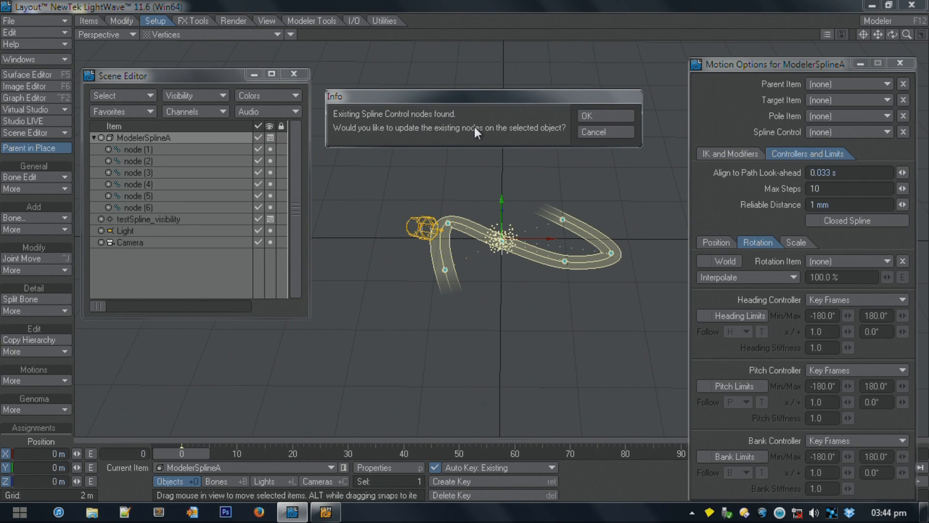
click(612, 116)
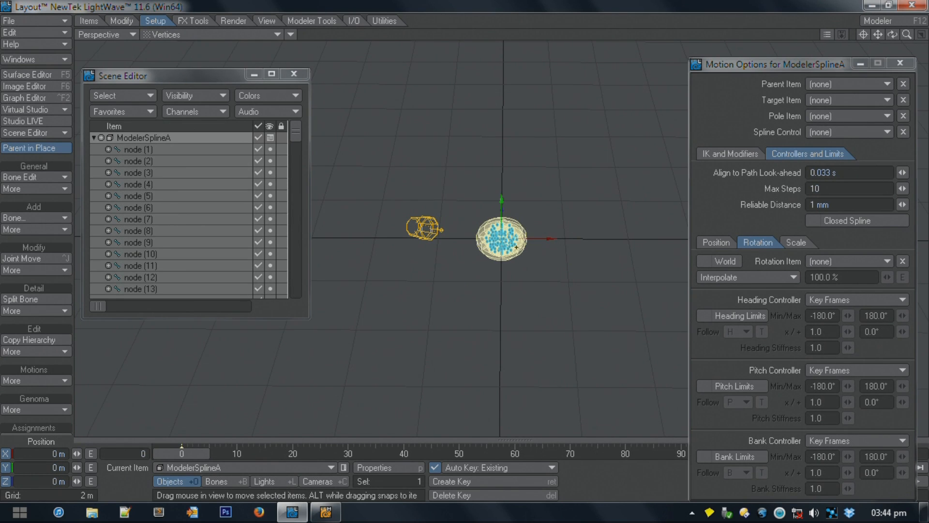
Step: Hide all bones of ModelerSplineA in the Scene Editor, then reselect the object and collapse its hierarchy
alt+drag(522, 323, 339, 223)
click(128, 92)
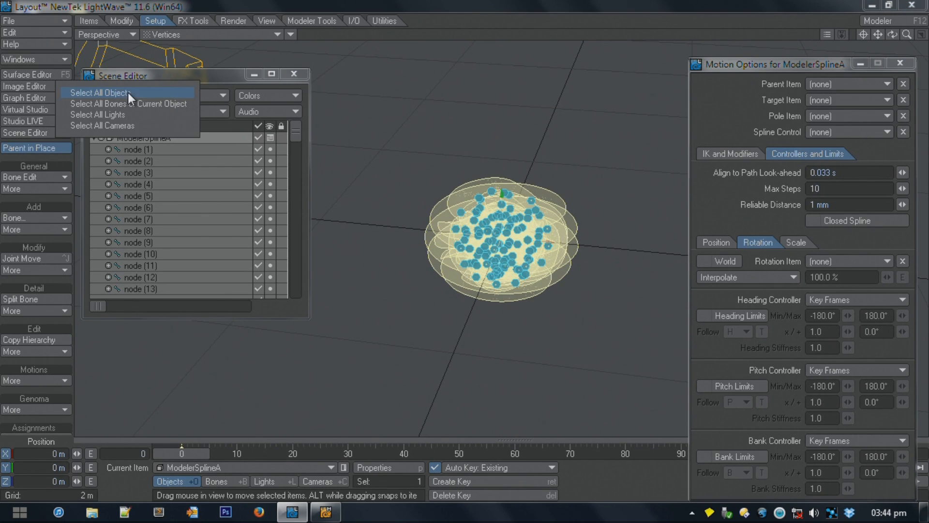
click(137, 103)
click(207, 94)
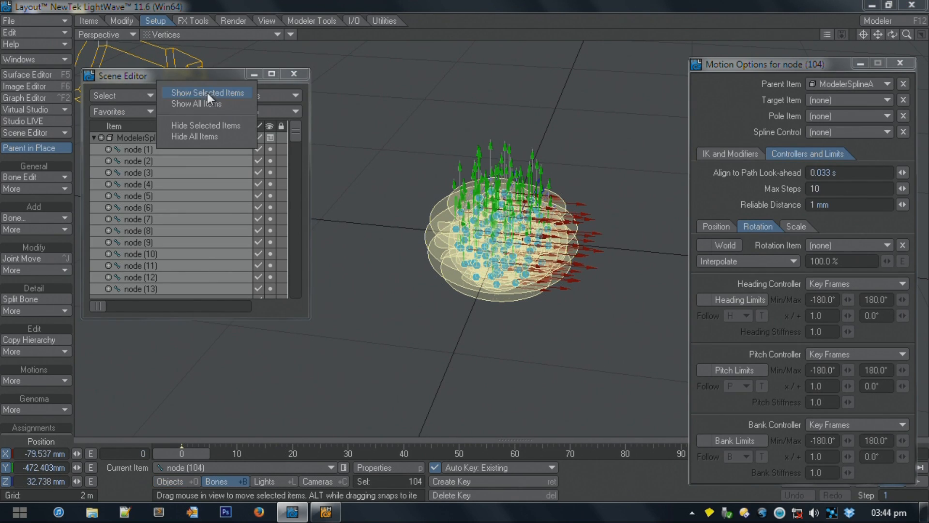
click(211, 129)
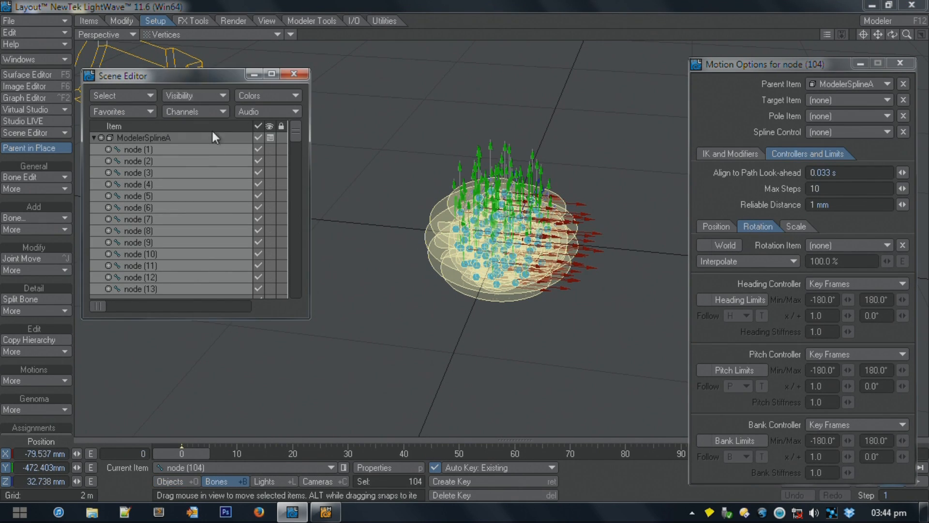
click(132, 137)
click(94, 137)
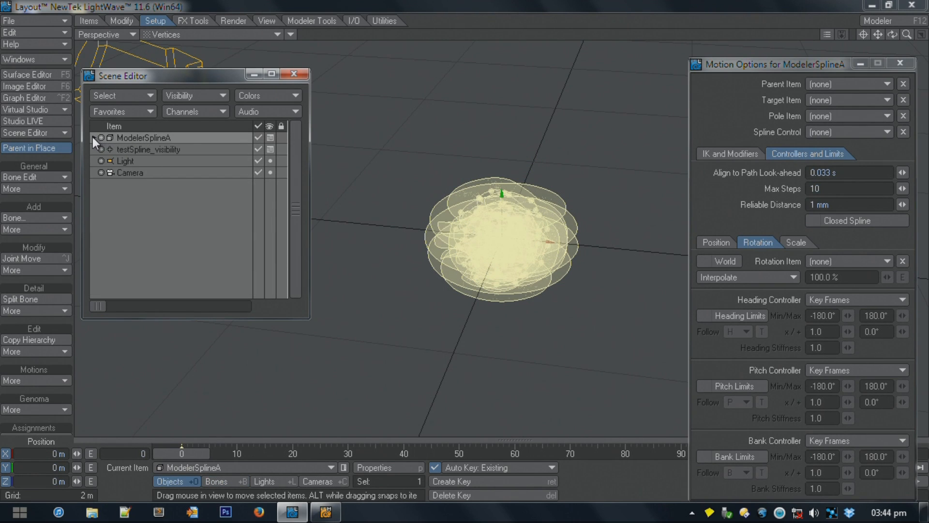
Step: In the OpenGL preferences, set Show Spline Controls to Curve
alt+drag(443, 231, 443, 186)
key(d)
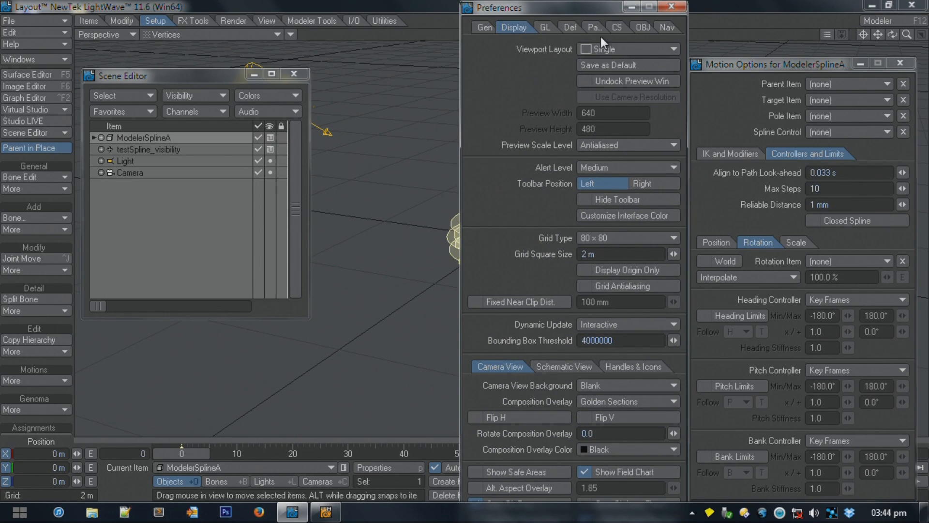
drag(555, 8, 733, 24)
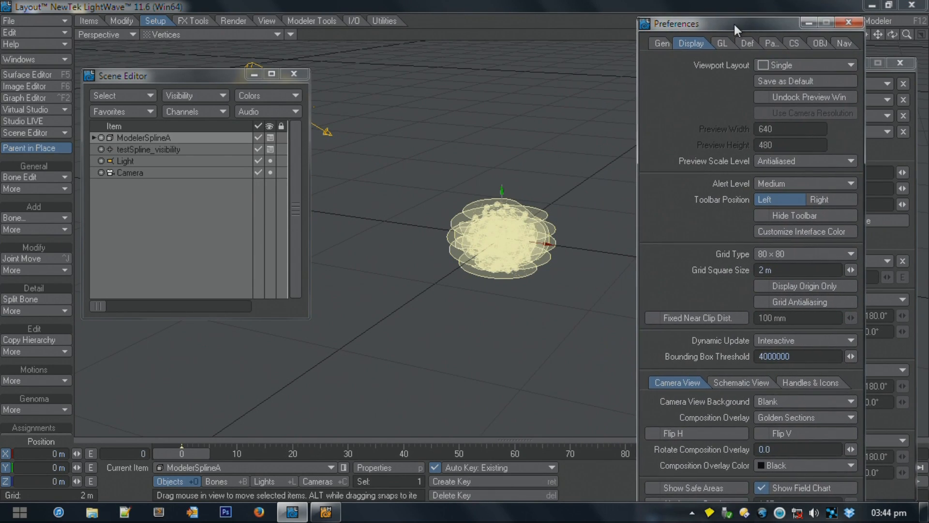
click(723, 42)
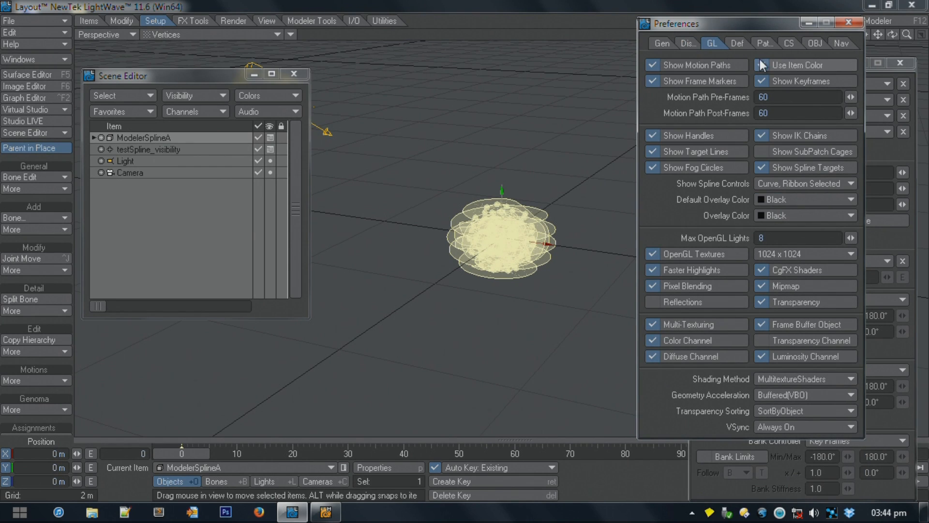
click(805, 182)
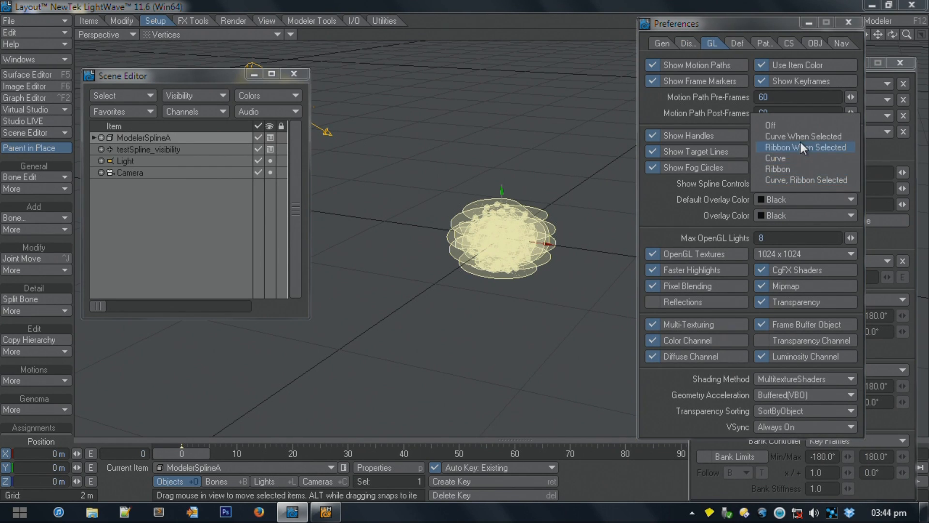
click(803, 157)
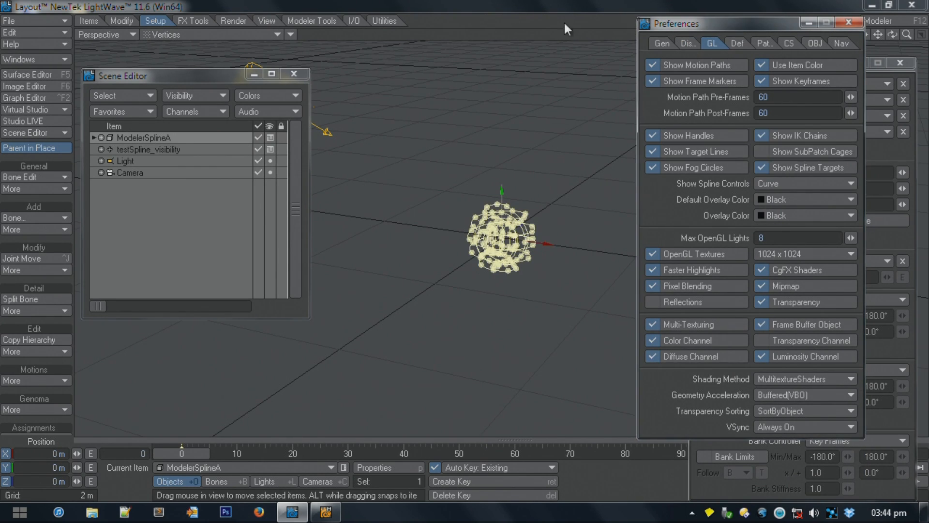
Step: Turn off Show Spline Targets and set Show Spline Controls to Curve When Selected
click(805, 184)
click(818, 184)
click(790, 168)
click(797, 183)
click(802, 192)
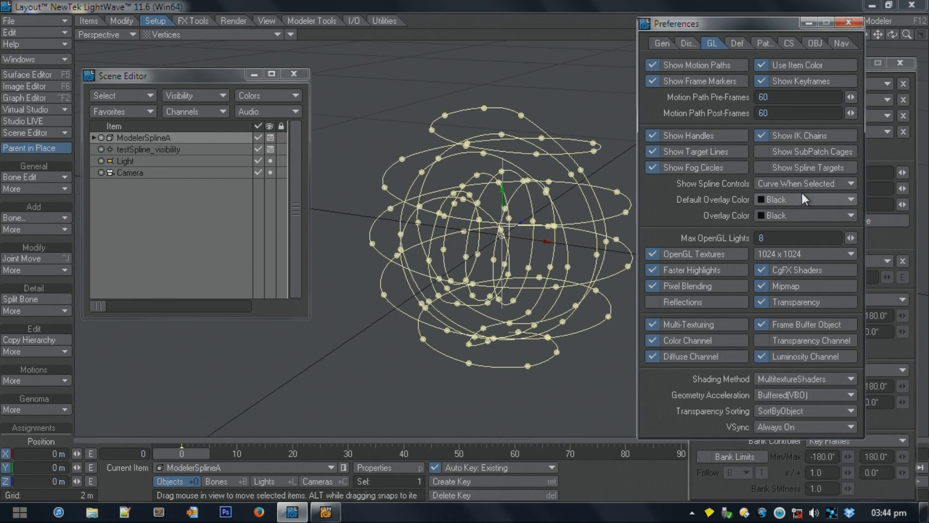
Step: Try Show Spline Controls set to Curve, Ribbon Selected, comparing the display with ModelerSplineA and testSpline_visibility selected alternately
click(146, 146)
click(148, 137)
click(805, 184)
click(809, 194)
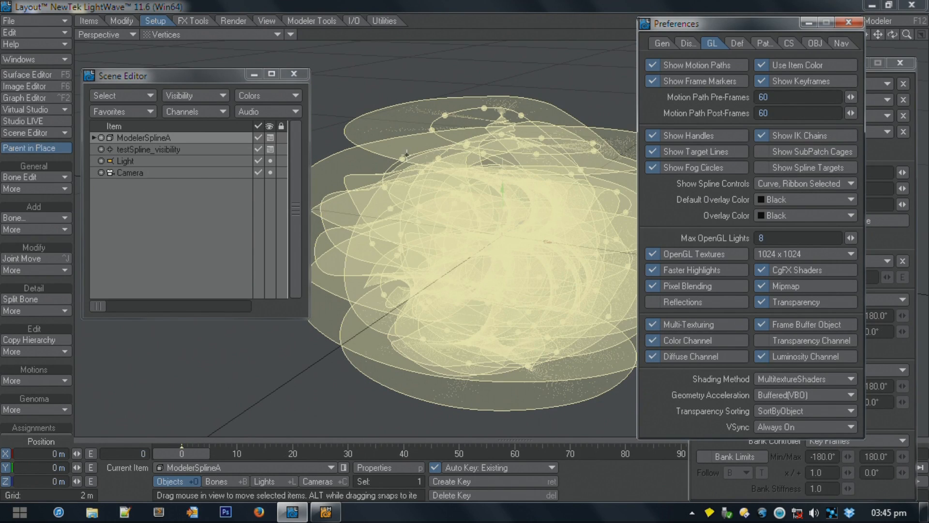
click(179, 148)
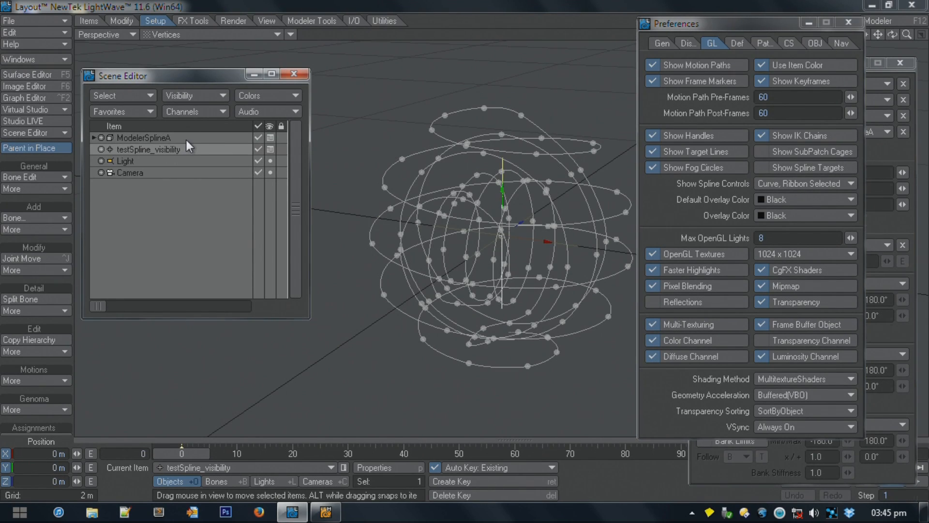
click(185, 140)
click(192, 148)
click(193, 137)
click(191, 147)
click(191, 138)
Step: Switch the Show Spline Controls display back to Curve with ModelerSplineA selected
click(839, 183)
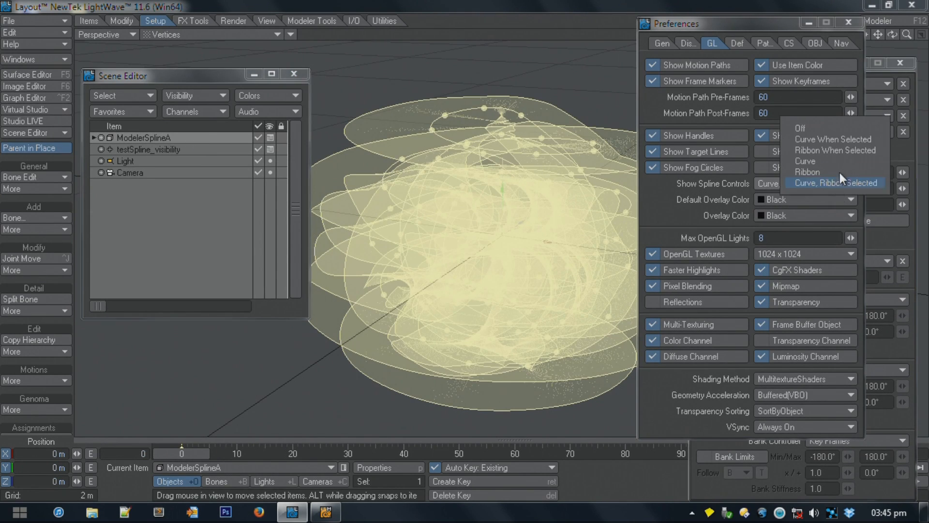
click(846, 160)
alt+drag(602, 250, 542, 242)
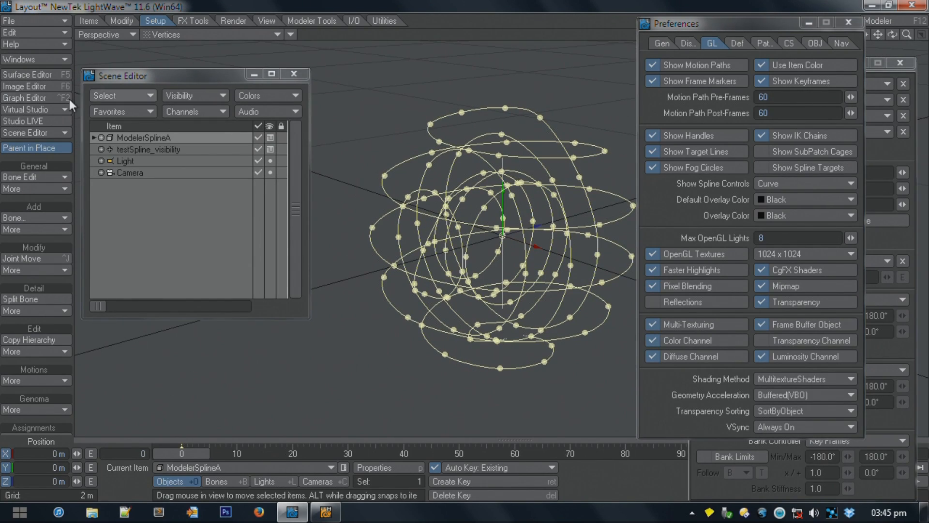
Step: Load the ChainLink object into the scene and inspect it at the origin
click(19, 21)
mouse_move(20, 23)
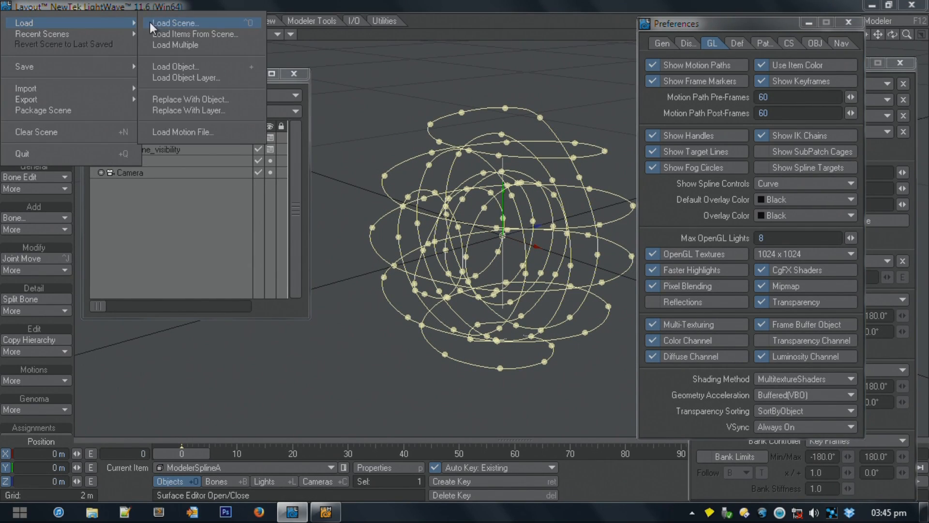
click(205, 66)
double_click(247, 125)
scroll(545, 296, down, 3)
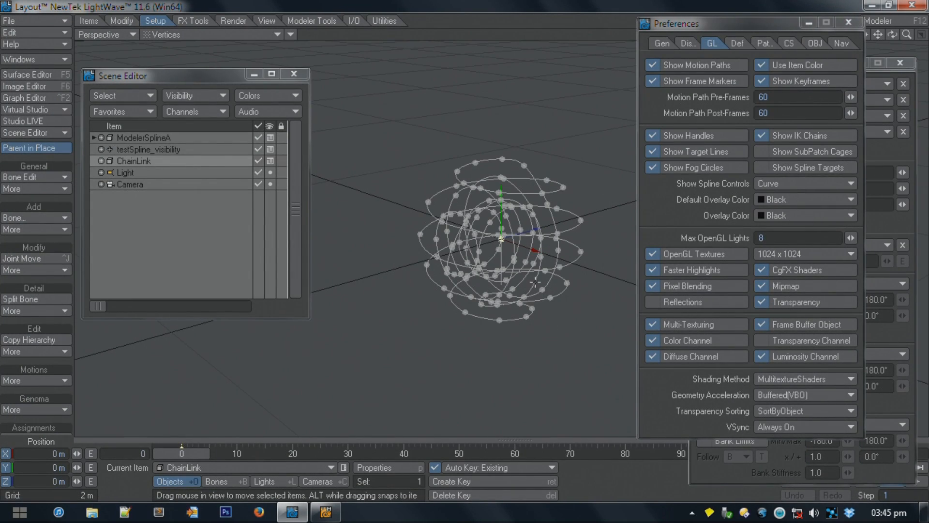
scroll(502, 254, up, 5)
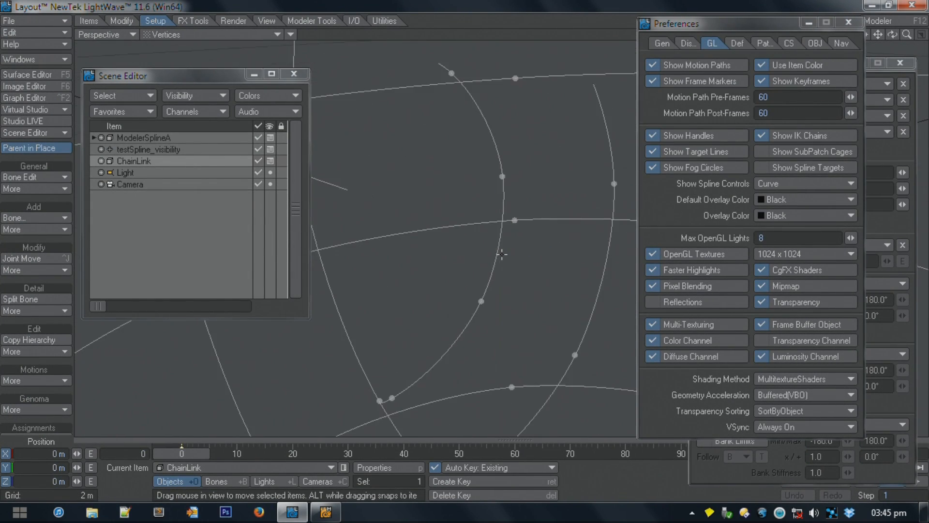
alt+drag(447, 252, 501, 261)
Step: Set the perspective viewport's display mode to Shaded Solid and frame the whole spline
click(246, 34)
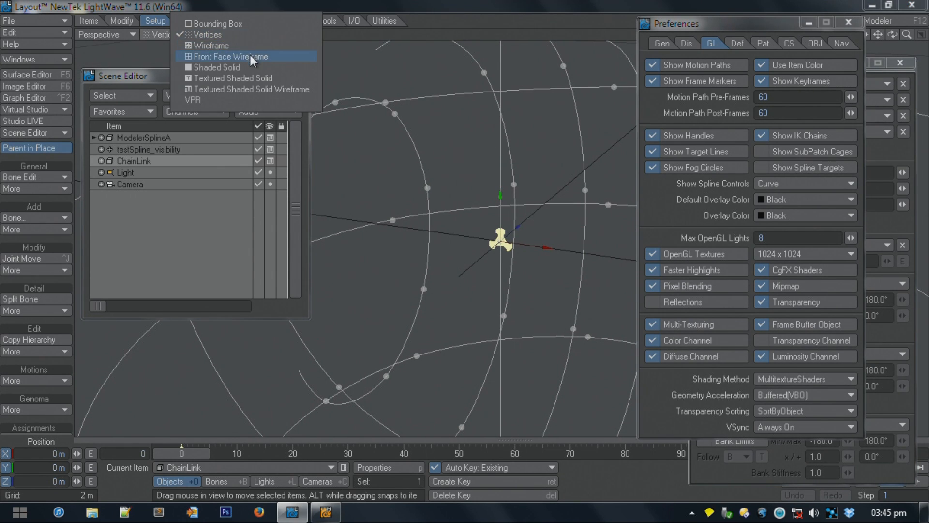
click(218, 67)
mouse_move(457, 217)
alt+mouse_down()
mouse_move(498, 239)
mouse_move(365, 250)
alt+mouse_up()
scroll(367, 247, down, 4)
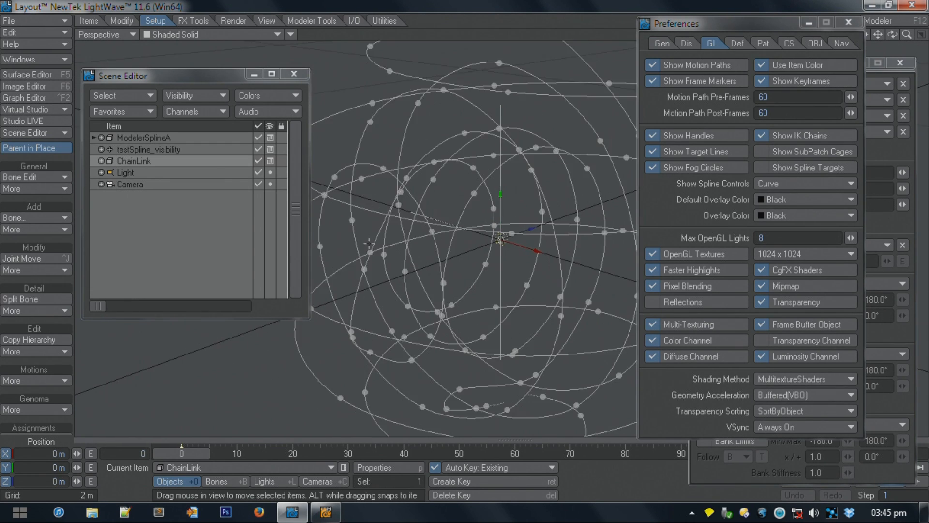
scroll(369, 243, up, 1)
Step: Add an instance generator to ModelerSplineA and open its settings
click(155, 138)
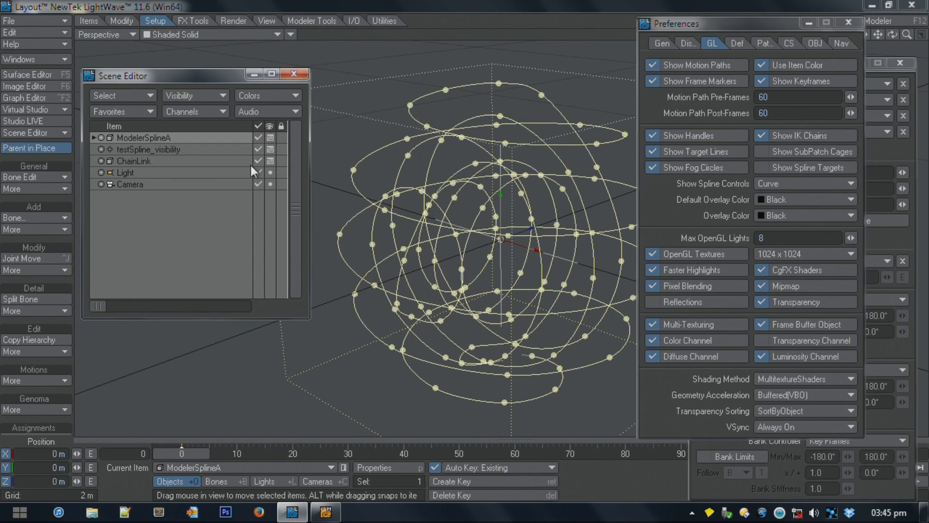
key(p)
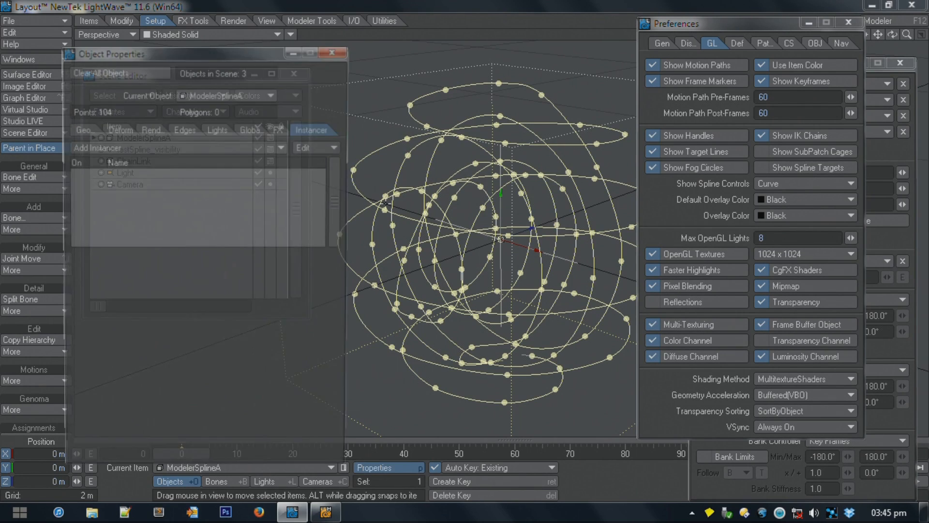
click(133, 150)
click(133, 144)
double_click(152, 175)
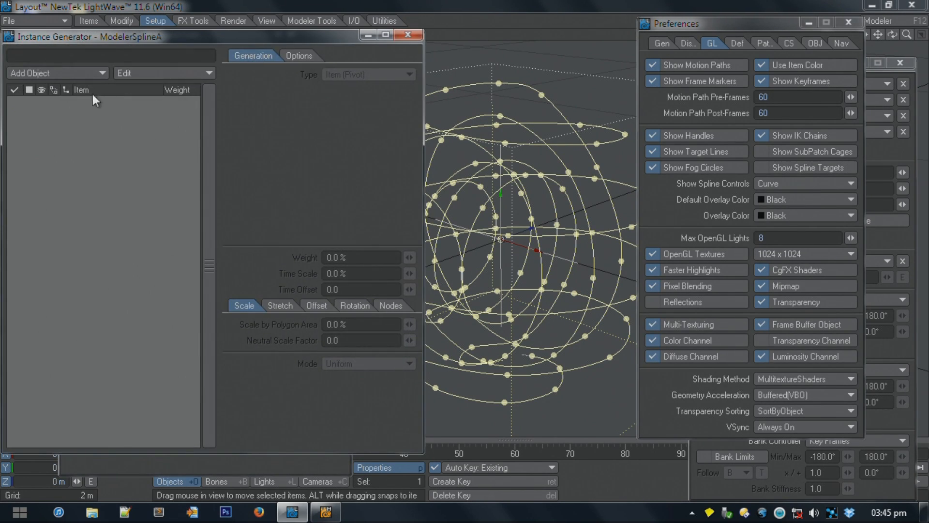
Step: Add ChainLink as the object to instance and change its viewport display mode
click(56, 72)
click(61, 92)
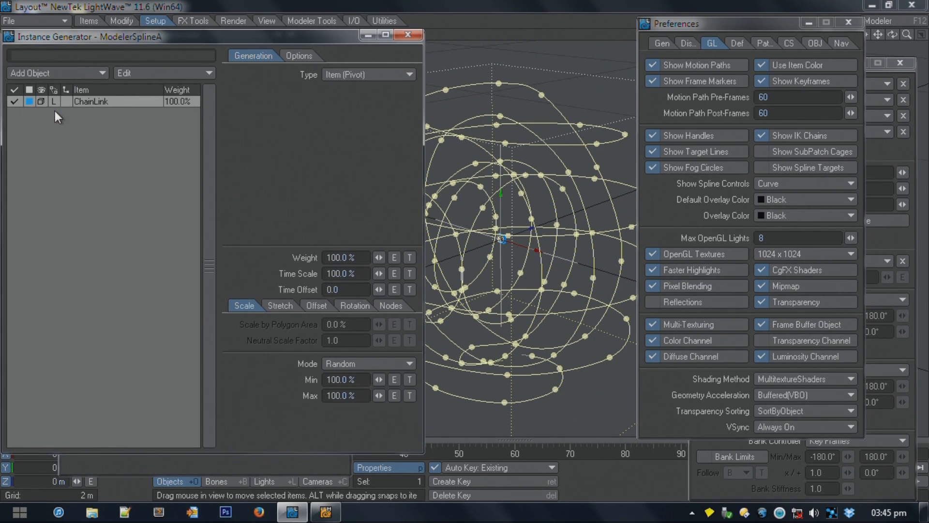
click(53, 102)
click(48, 125)
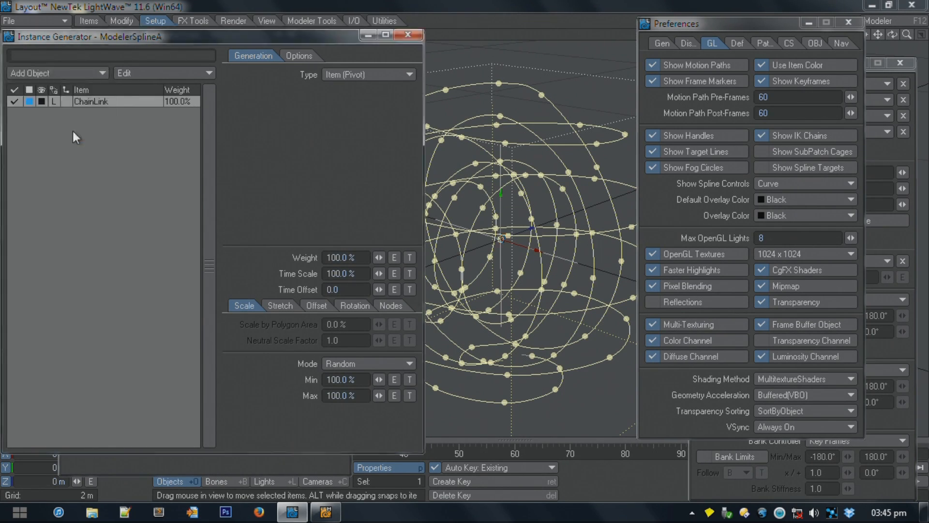
Step: Set the instance generation type to Spline and enable Distribute
click(347, 74)
click(357, 160)
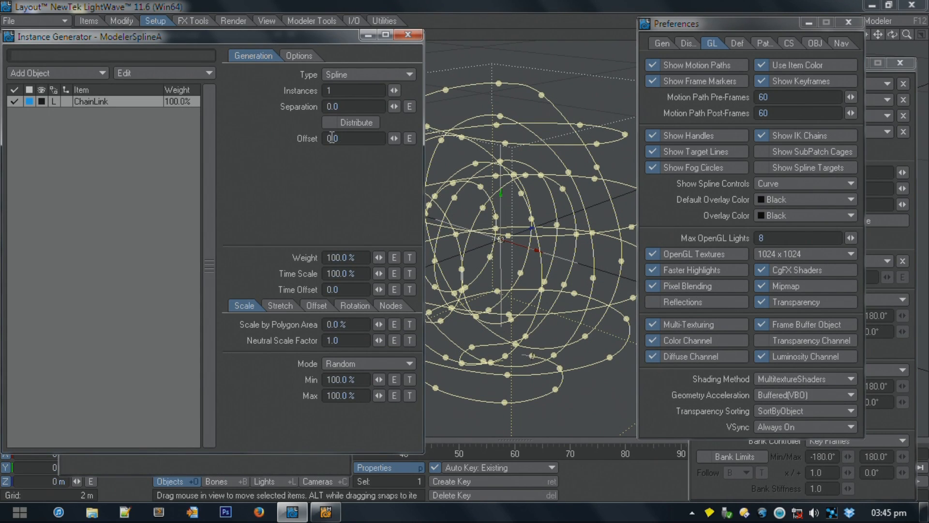
click(331, 122)
click(330, 124)
click(330, 124)
Step: Set the number of instances to 2000 and add an envelope to the generation Offset
click(351, 91)
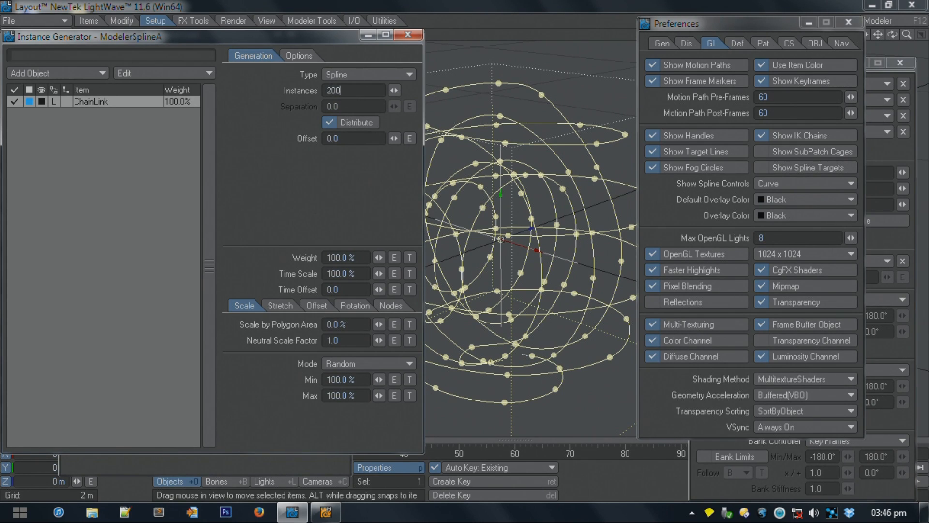
text(2000)
key(Tab)
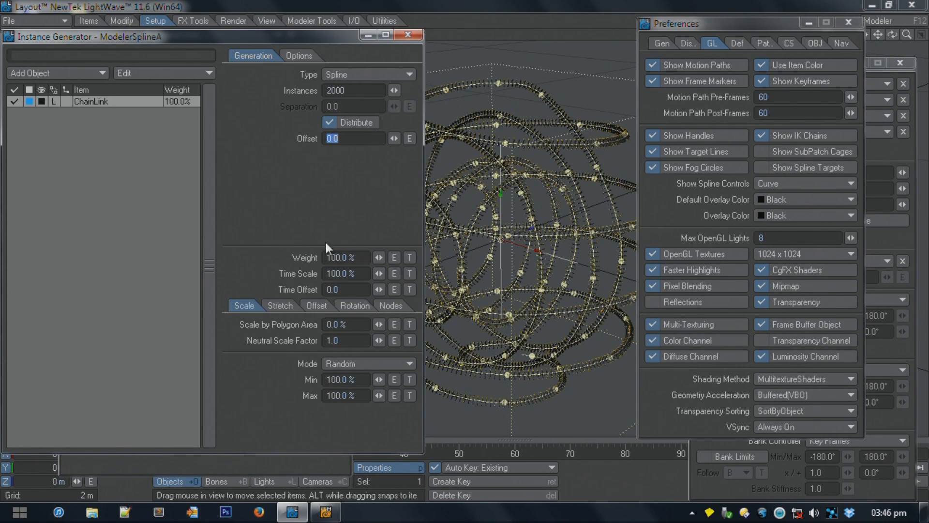
click(410, 139)
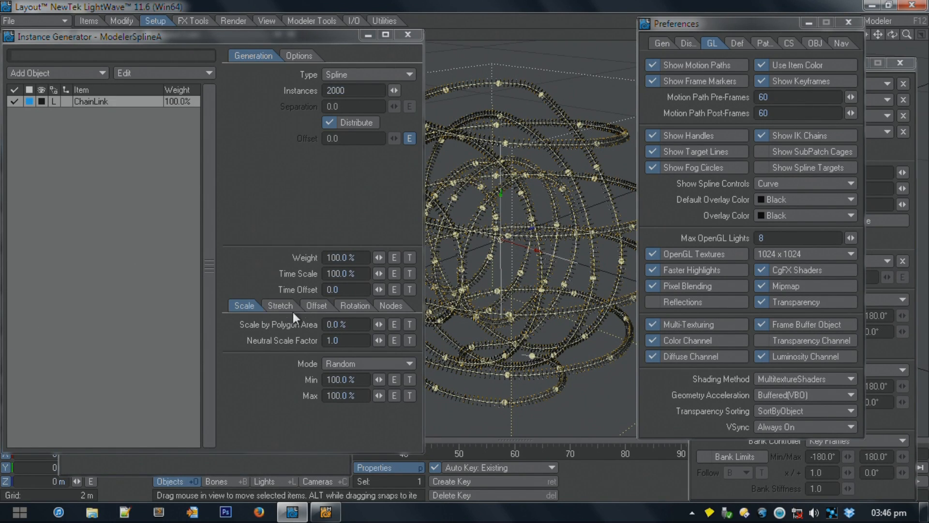
Step: Set the Stretch mode of the ChainLink instances to Uniform
click(281, 306)
click(360, 323)
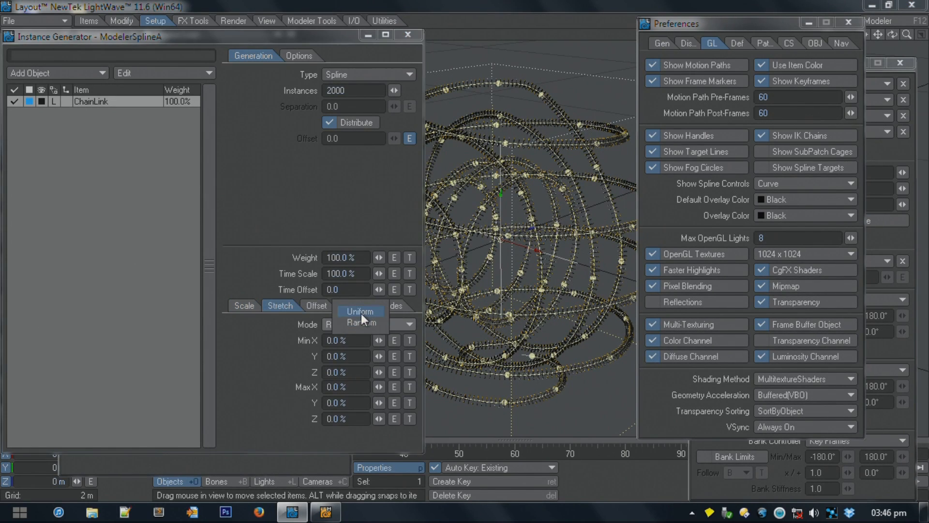
click(361, 316)
click(355, 342)
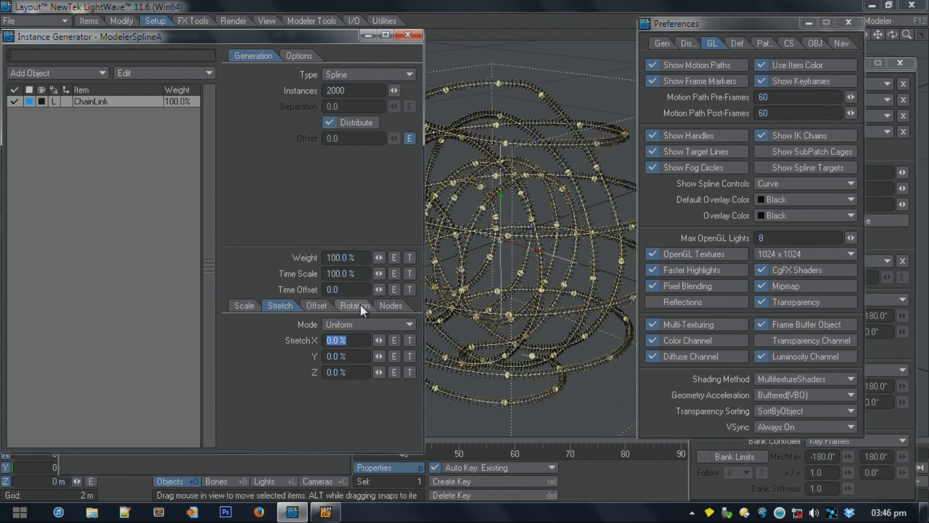
Step: Set the instances' Scale mode to Uniform with a scale of 400%, and scrub the timeline to check the chain
click(244, 306)
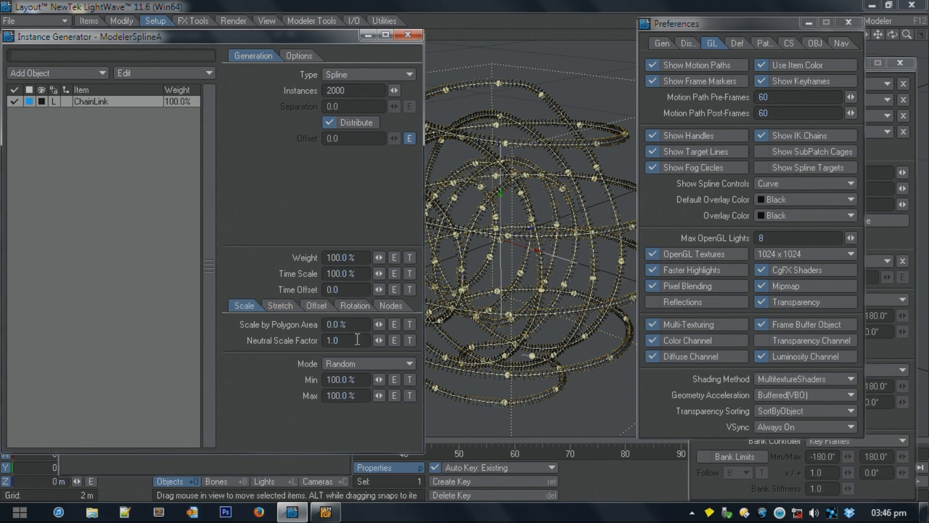
click(353, 364)
click(358, 356)
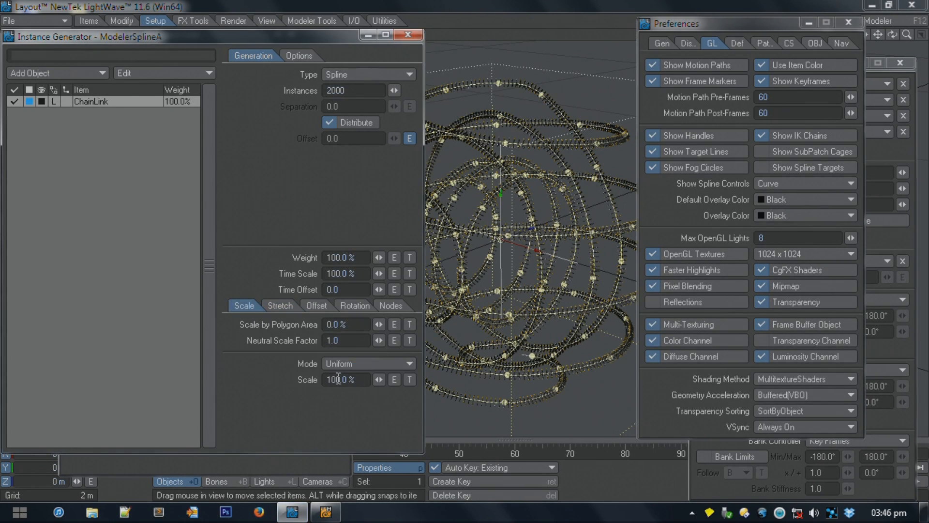
text(4)
key(Return)
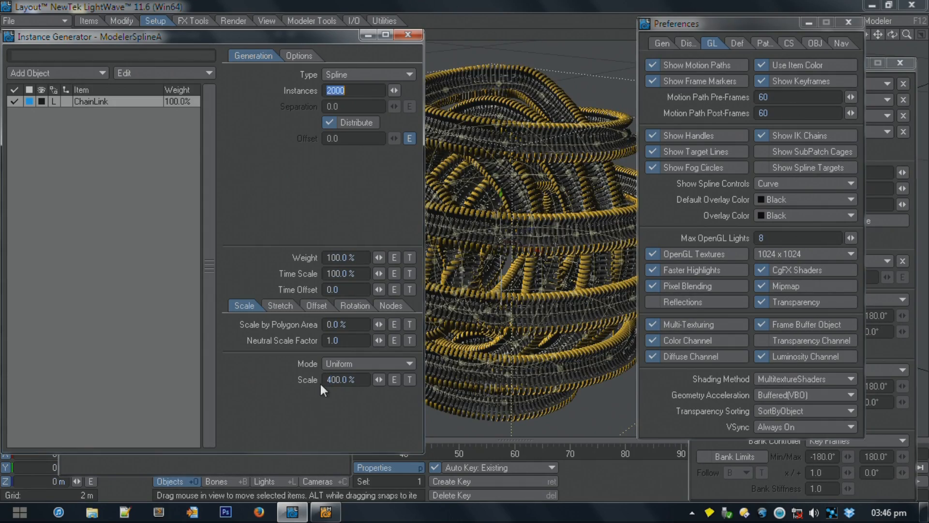
drag(463, 451, 603, 453)
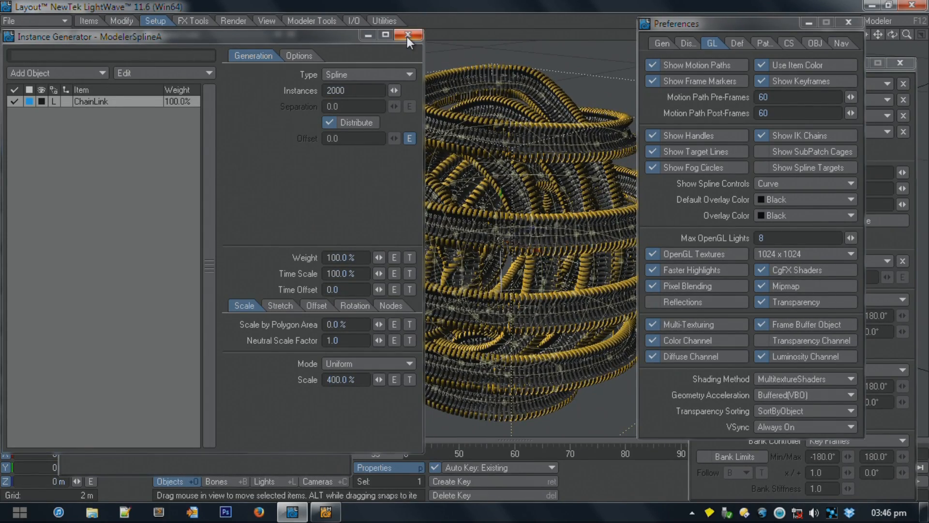
Step: Close the preferences, enable Closed Spline in ModelerSplineA's motion options, and scrub the timeline to frame 69
drag(330, 36, 174, 31)
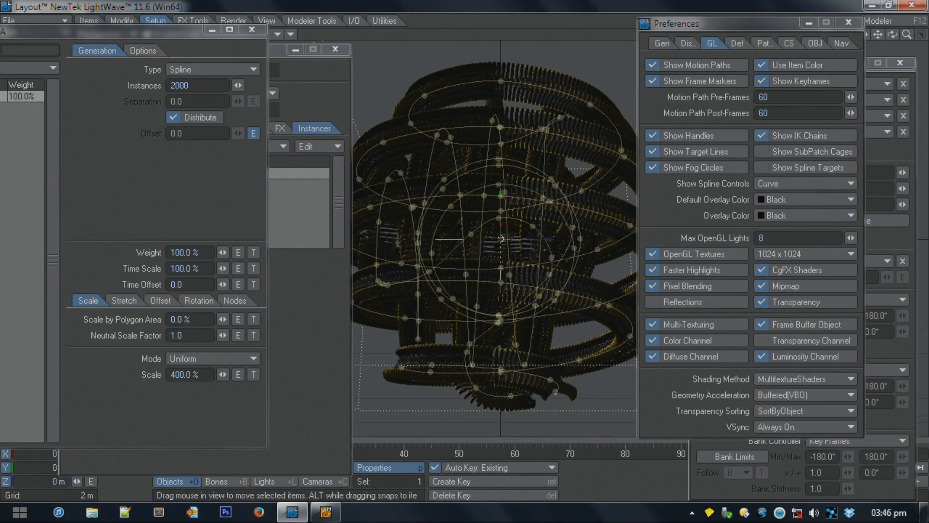
click(849, 22)
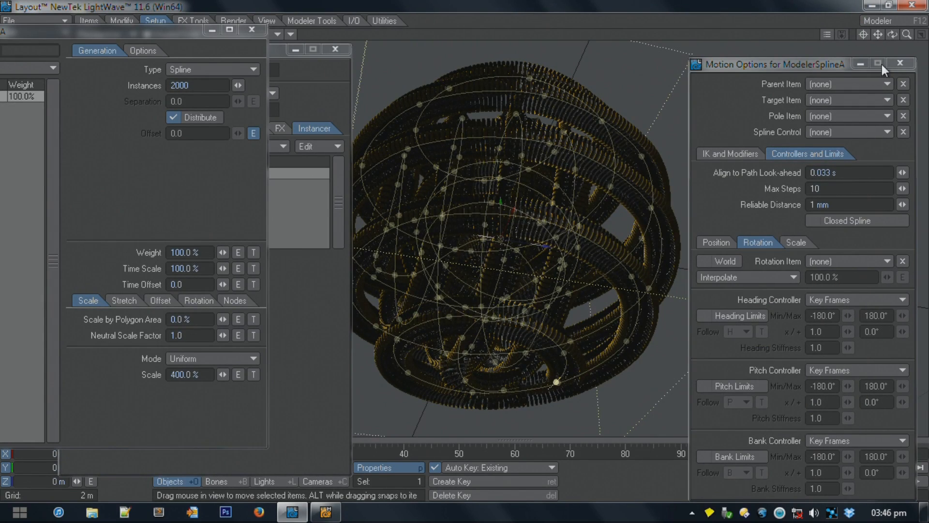
drag(766, 65, 763, 47)
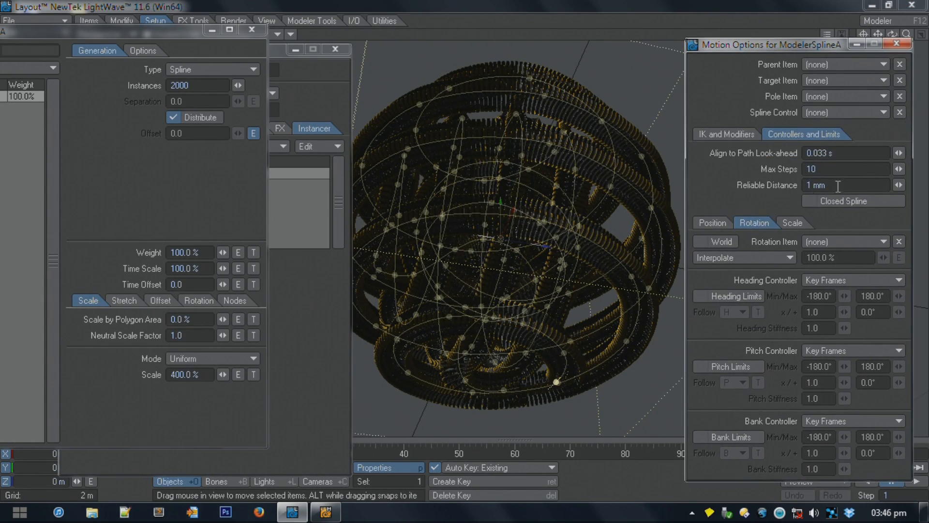
click(808, 200)
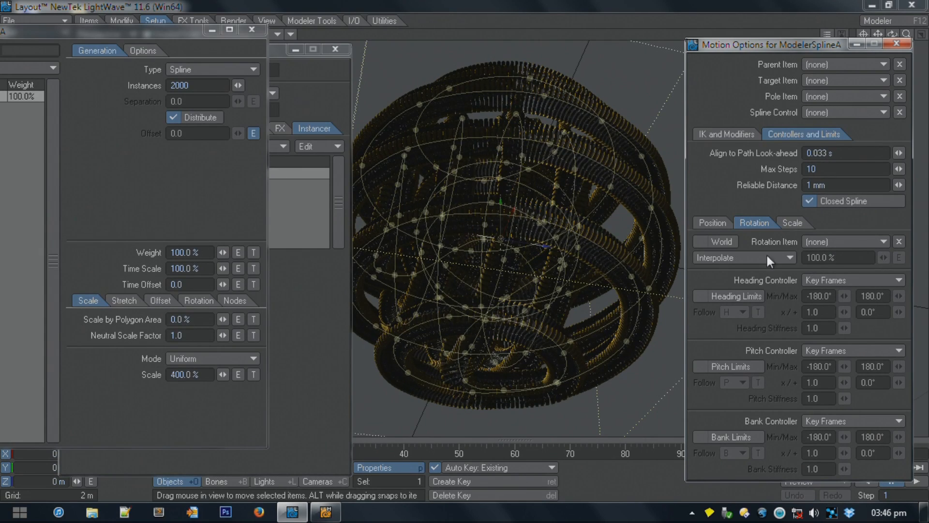
drag(515, 456, 565, 455)
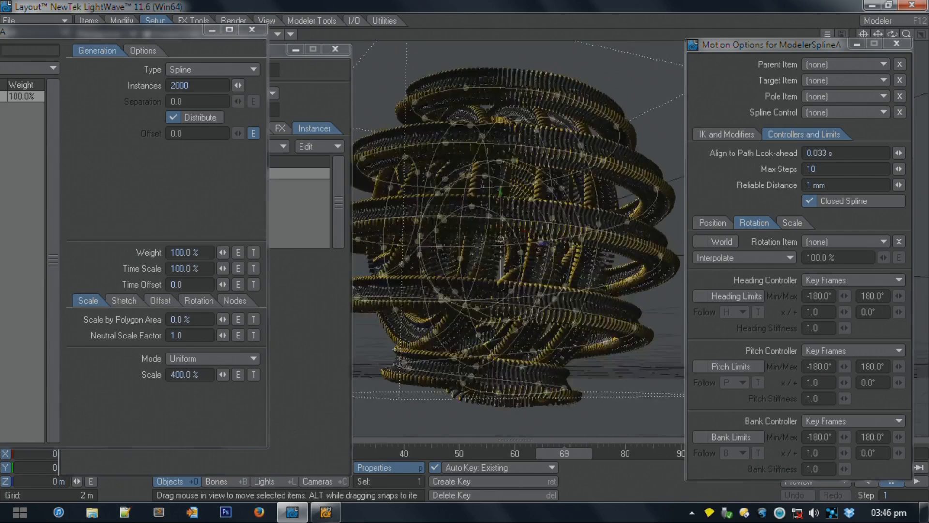
Step: Set the instances' Offset mode to Uniform and texture it with Turbulence, texture value 0.2, displacement axis Y, and enveloped X, Y and Z positions
alt+drag(392, 252, 409, 162)
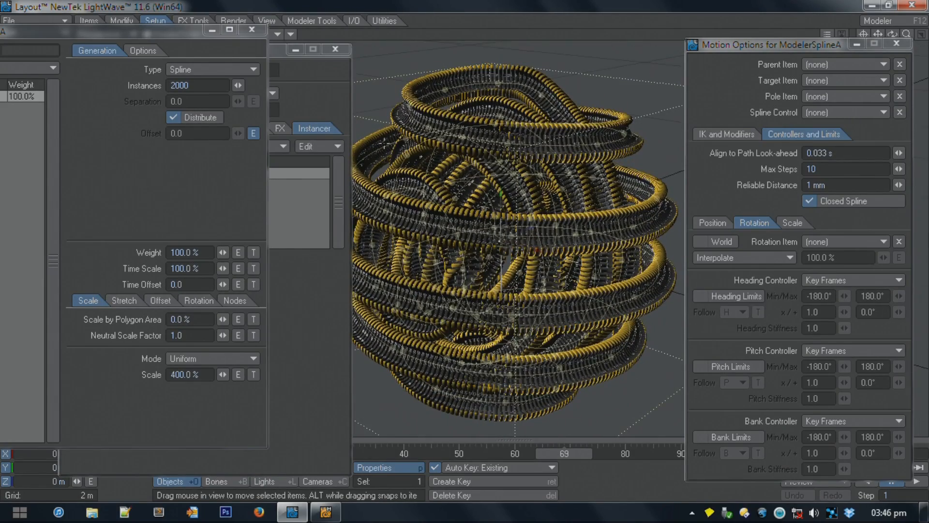
drag(154, 28, 282, 43)
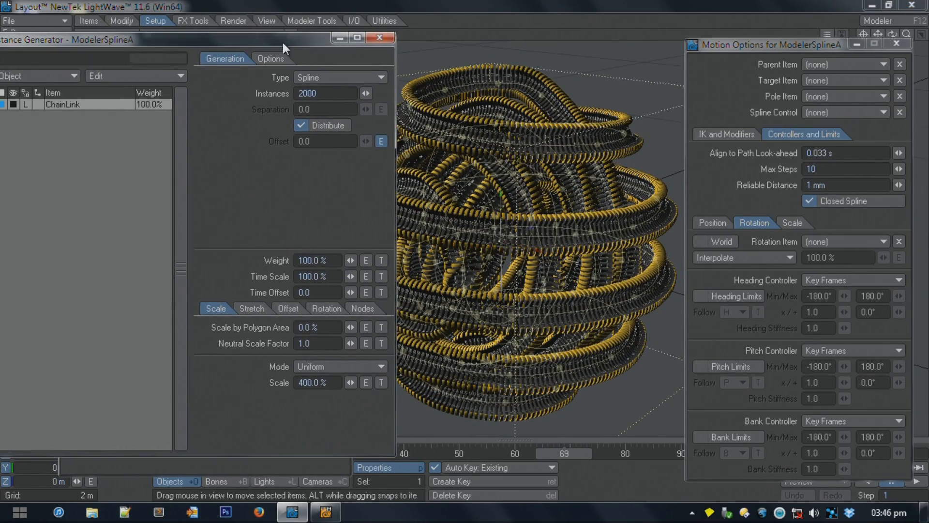
click(288, 308)
click(358, 327)
click(357, 317)
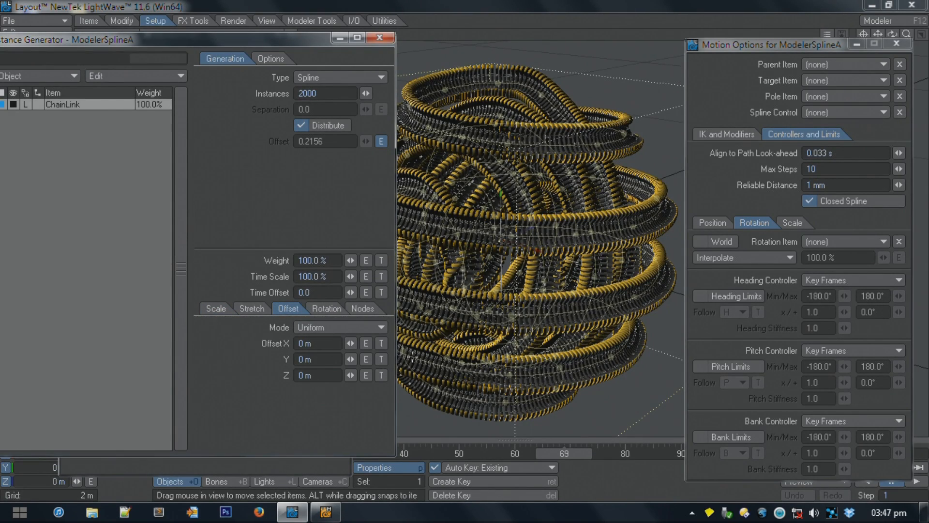
click(381, 359)
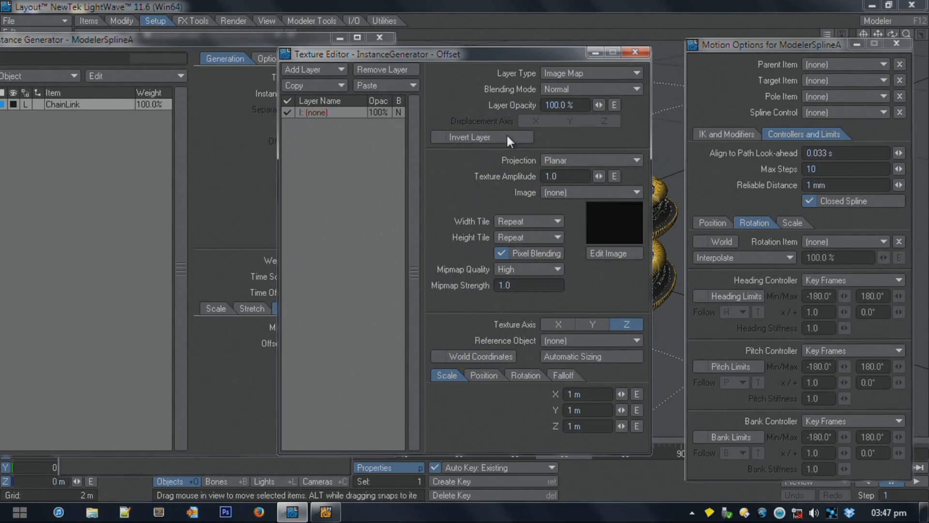
drag(465, 54, 222, 60)
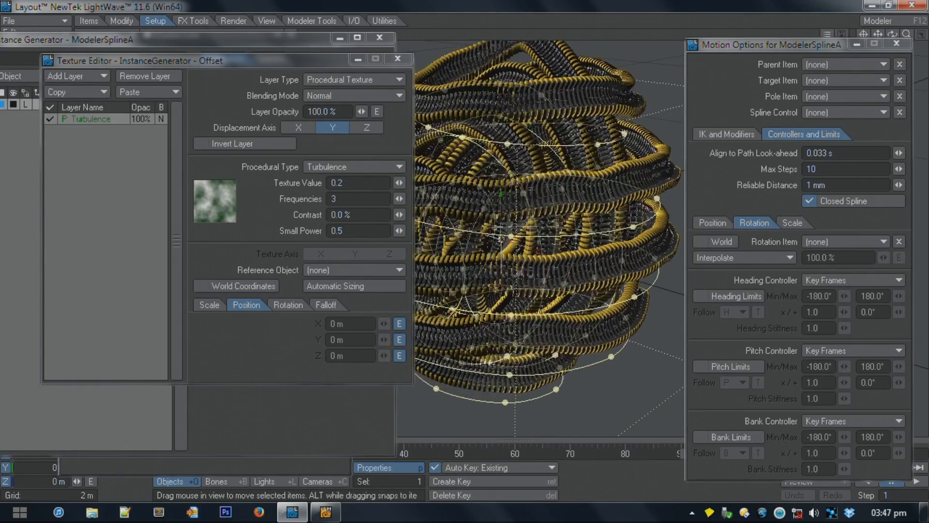
drag(322, 62, 277, 80)
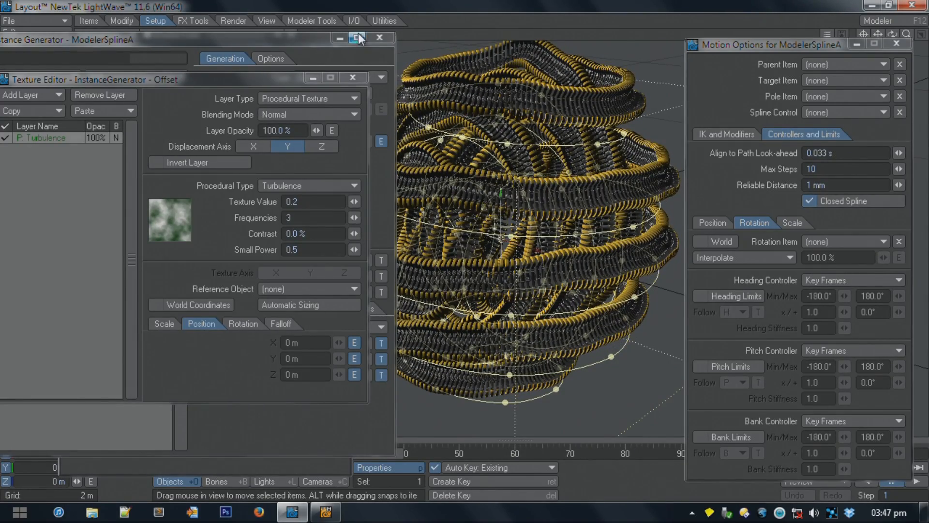
Step: Set the instances' Rotation mode to Random with heading, pitch and bank minimums of -1° and maximums of 1°, and scrub the timeline
click(309, 38)
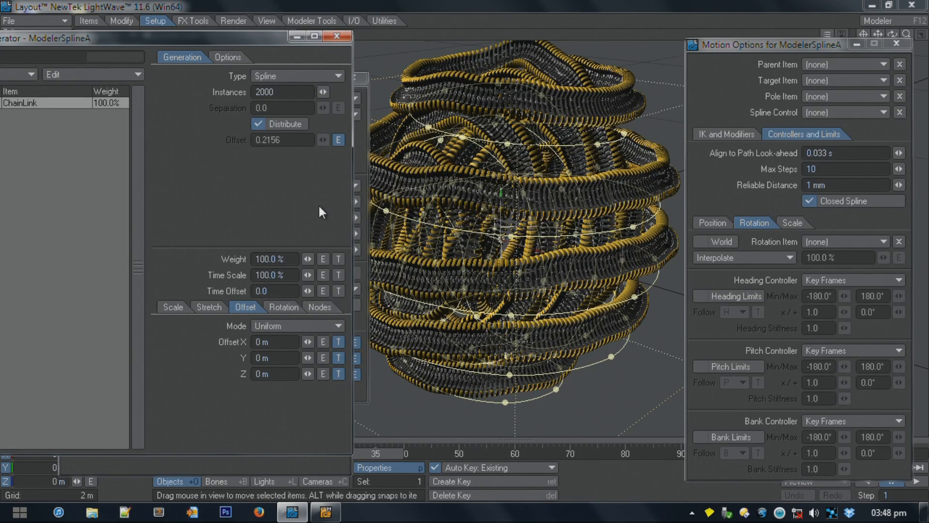
click(268, 307)
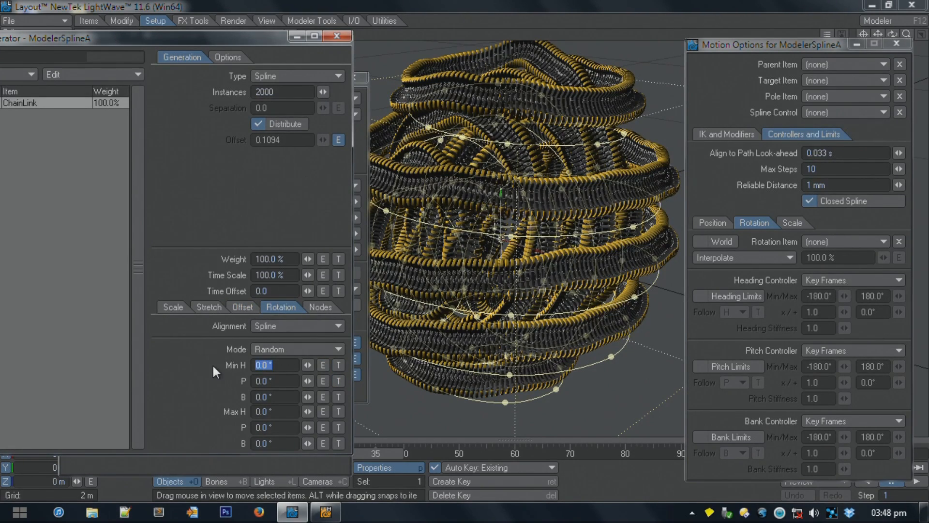
text(-1)
key(Tab)
text(-1)
key(Tab)
text(1)
key(Tab)
text(1)
key(Tab)
text(1)
key(Tab)
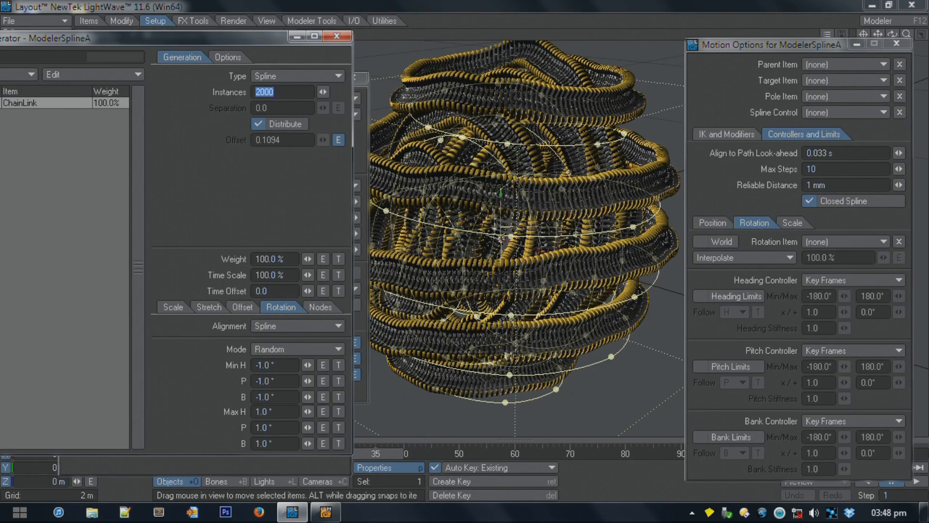
drag(385, 448, 403, 452)
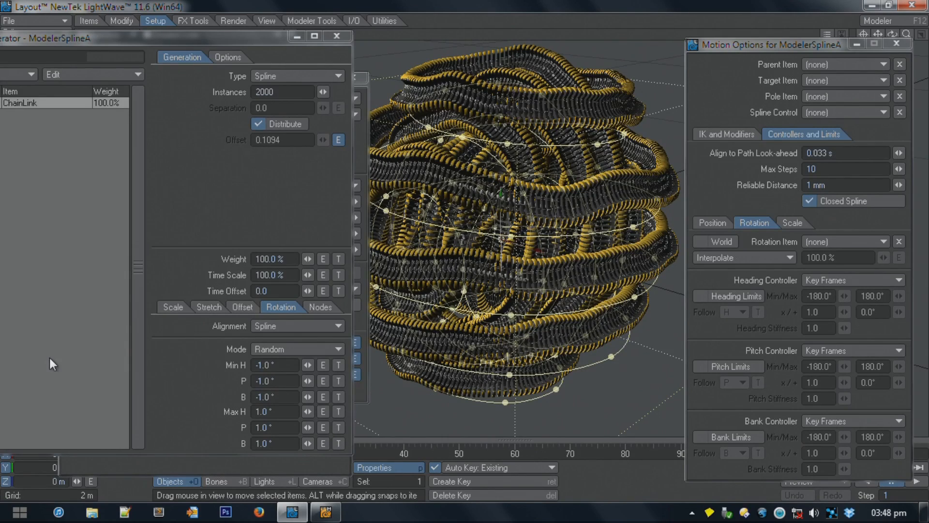
Step: Review the instances' Offset and Stretch settings and close the Instance Generator and Object Properties windows
click(243, 308)
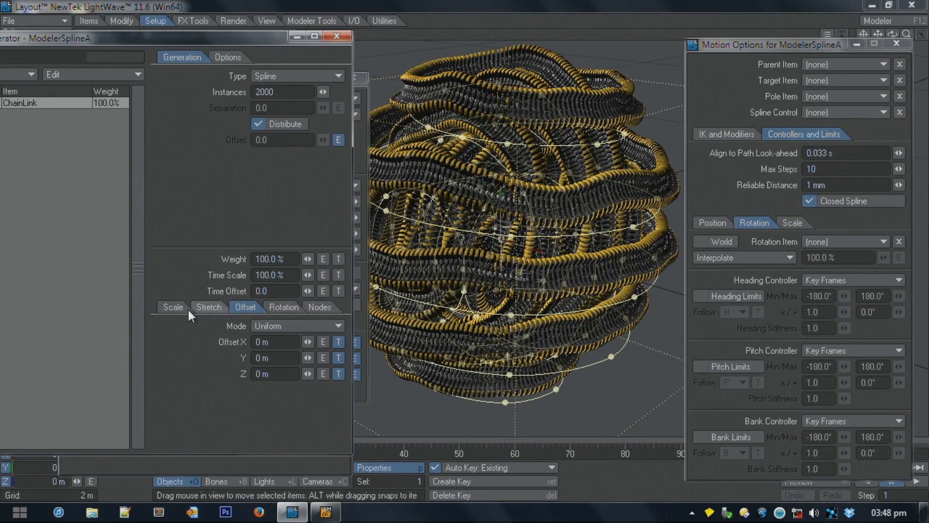
click(213, 307)
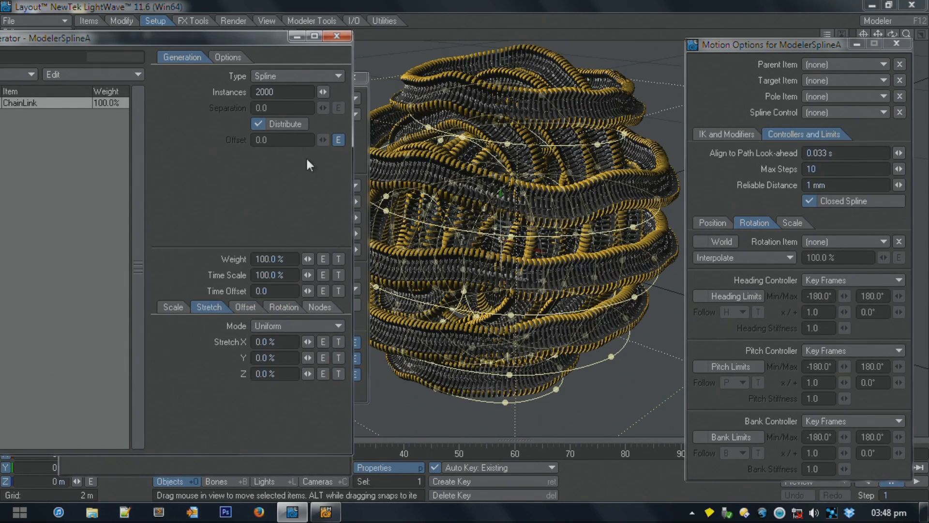
click(337, 37)
click(356, 82)
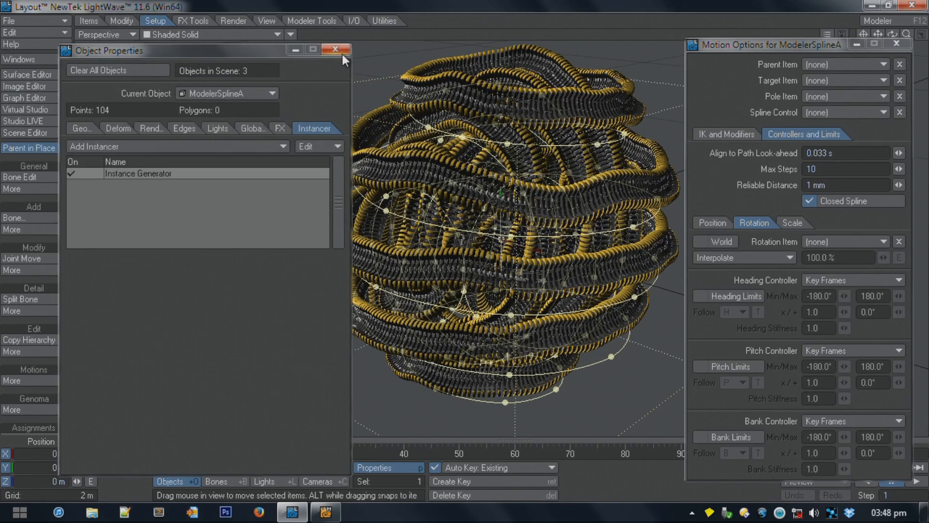
click(342, 55)
Step: Keyframe ModelerSplineA's position at about X -3.03 m on frame 0 and about X 0.95 m on frame 120, and close Motion Options and the Scene Editor
click(193, 466)
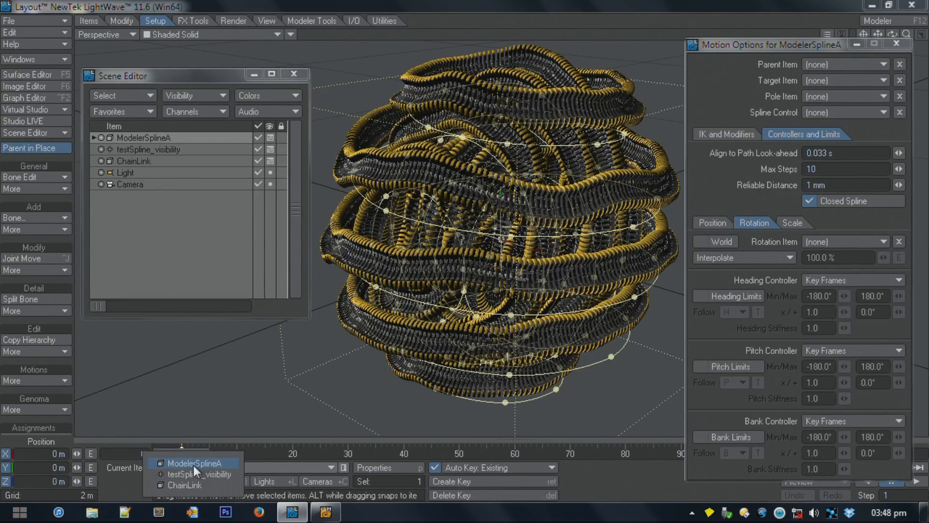
click(193, 463)
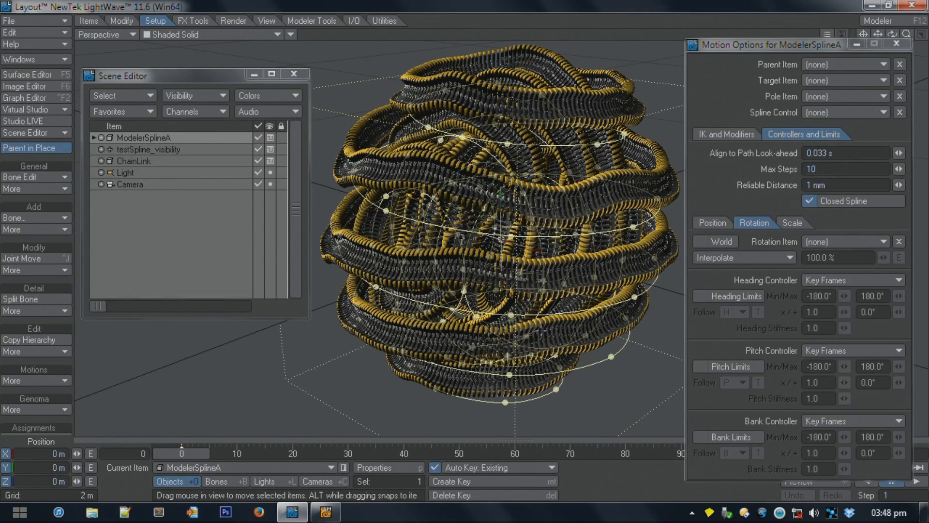
drag(501, 238, 414, 171)
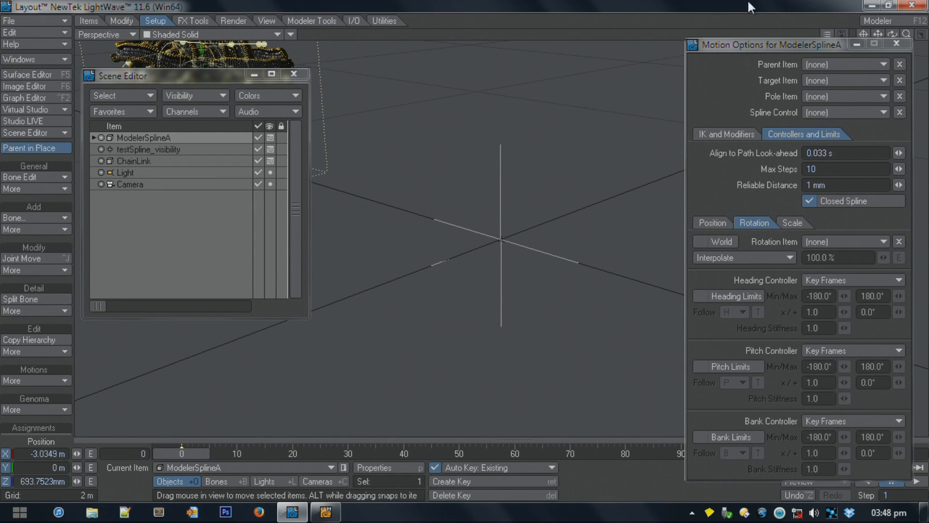
click(896, 43)
click(866, 467)
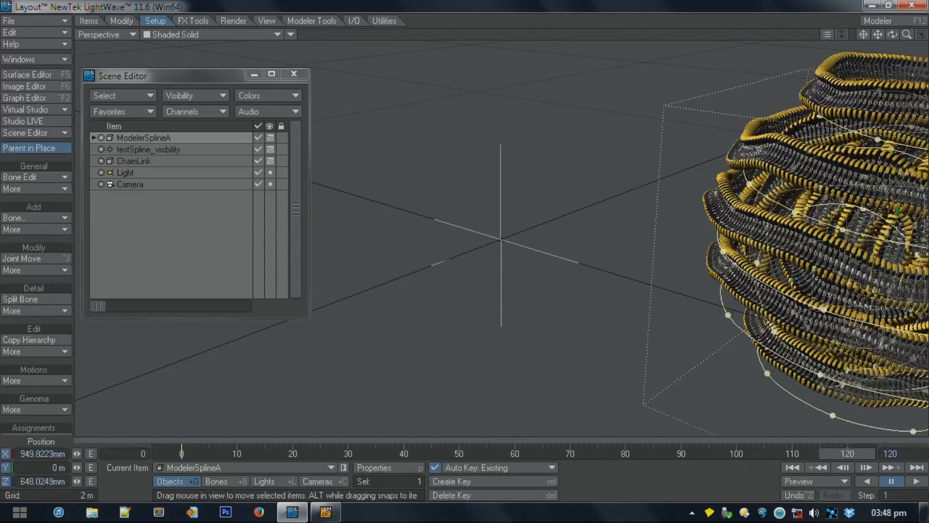
key(Return)
key(Return)
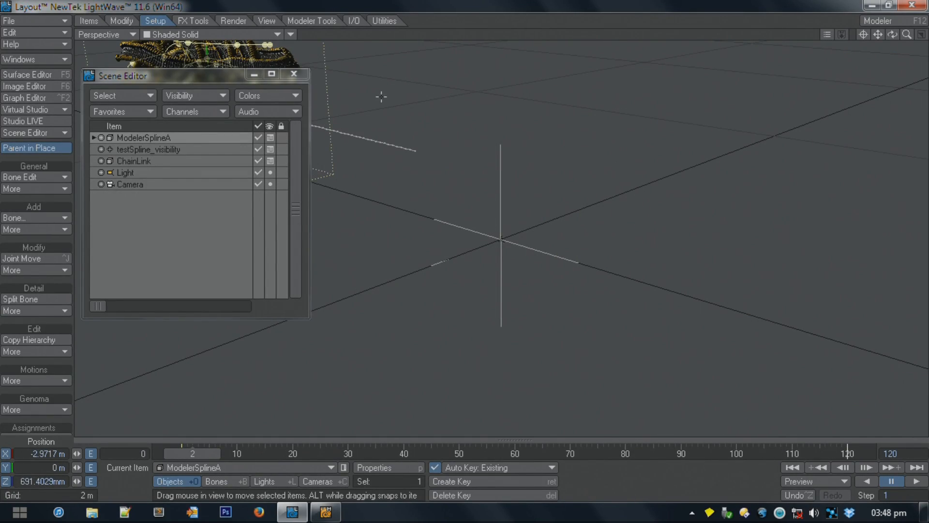
click(294, 73)
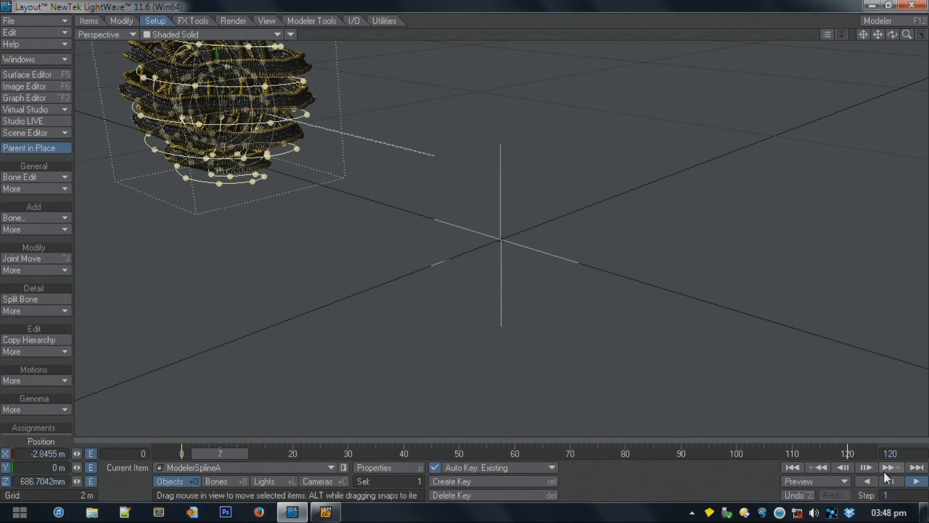
Step: Stop playback and set Show Spline Controls to Off in the OpenGL preferences
click(893, 480)
key(d)
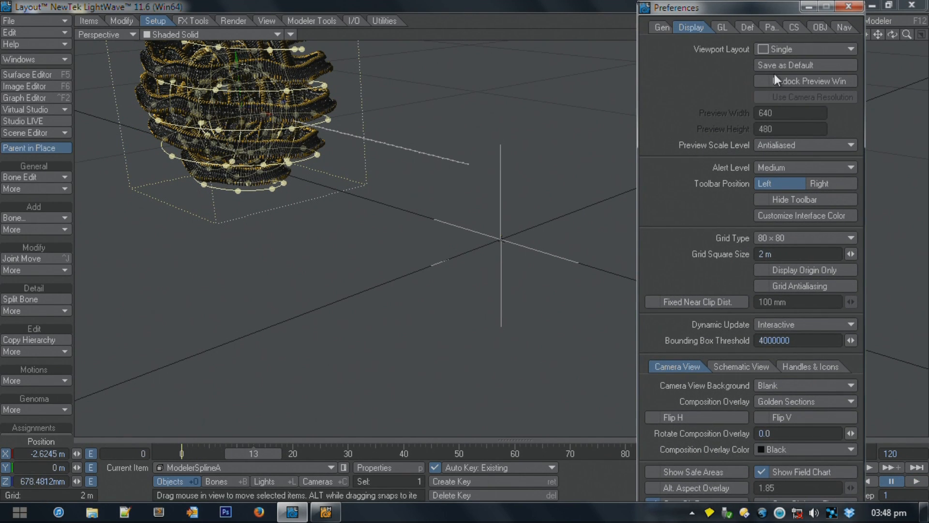
click(659, 27)
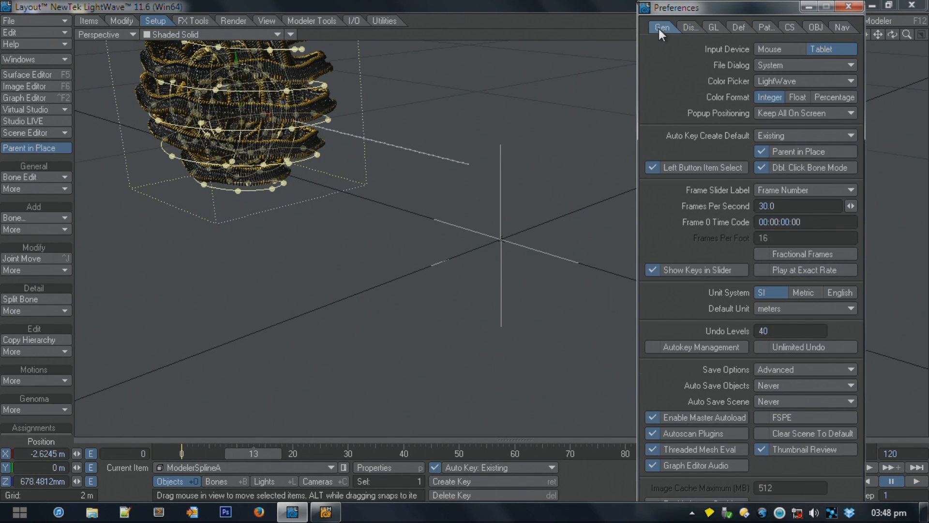
click(718, 27)
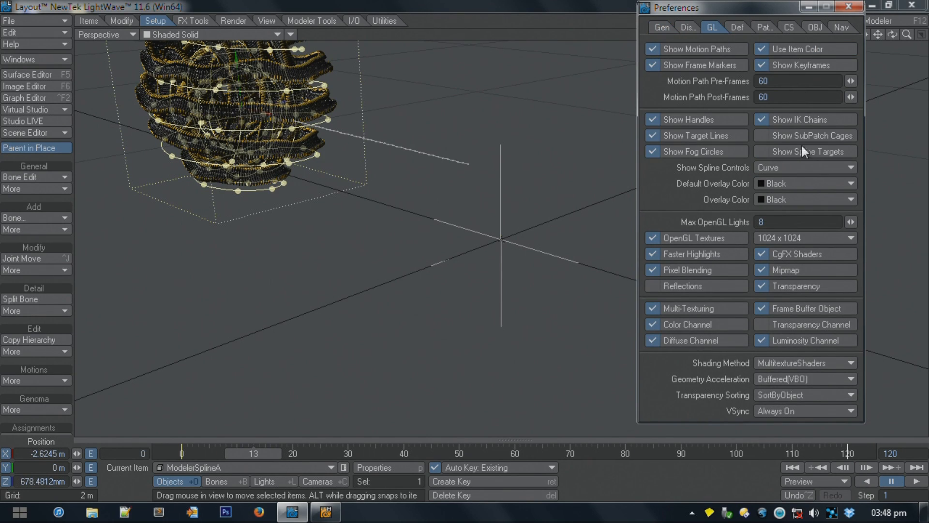
click(797, 171)
click(792, 140)
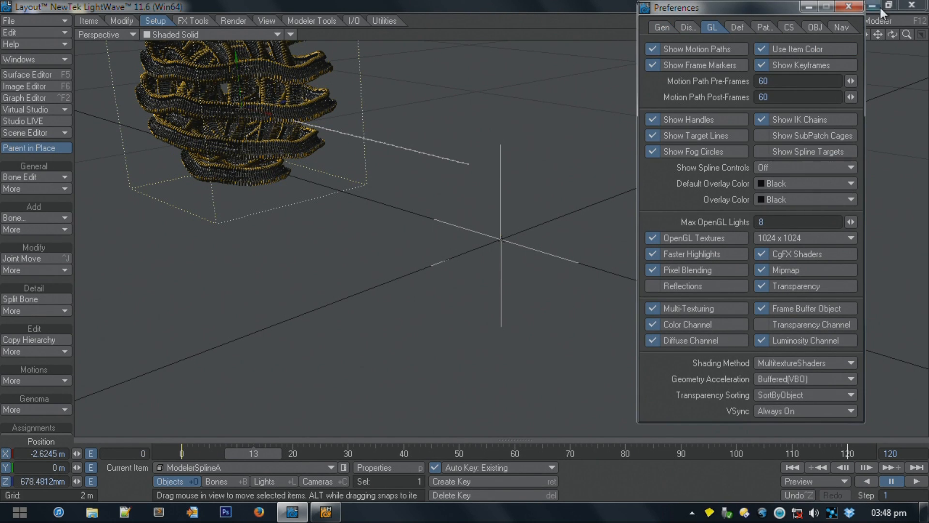
click(856, 10)
Step: Play the animation of the moving chain, stop it and return to frame 0
click(913, 480)
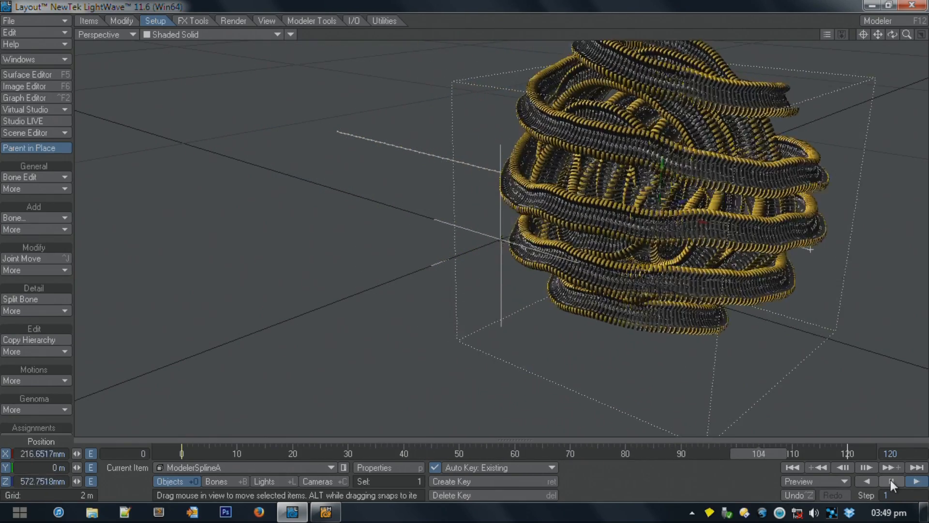
click(890, 480)
drag(763, 453, 182, 453)
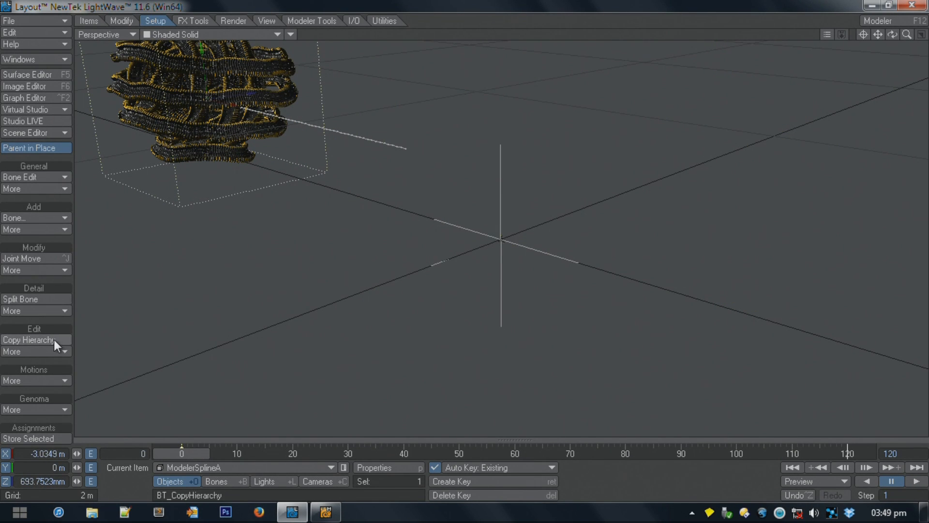
Step: Open the Scene Editor and inspect the node hierarchy under ModelerSplineA
click(31, 58)
click(31, 58)
drag(213, 76, 645, 113)
click(532, 174)
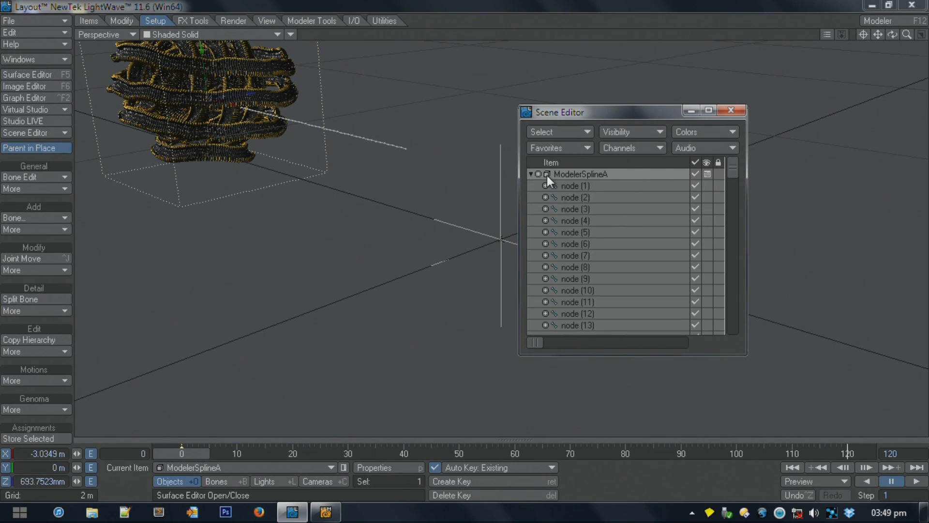
click(530, 174)
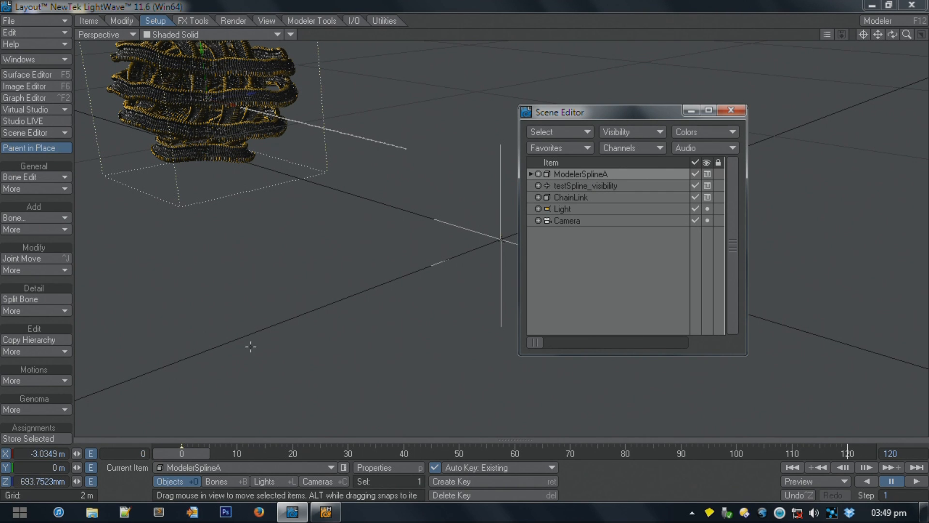
Step: Export the ModelerSplineA spline as an object file named SaveSplineRightHere
click(38, 350)
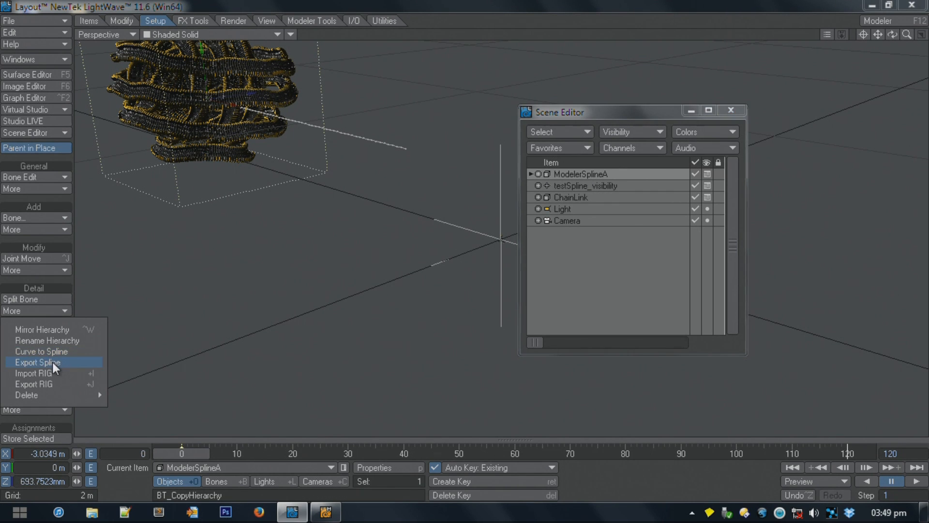
click(52, 362)
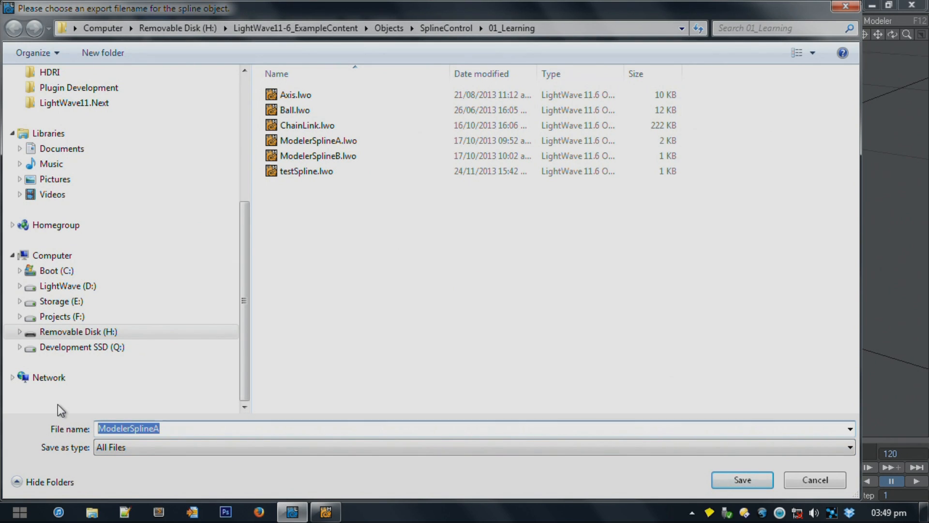
text(SaveSplineR)
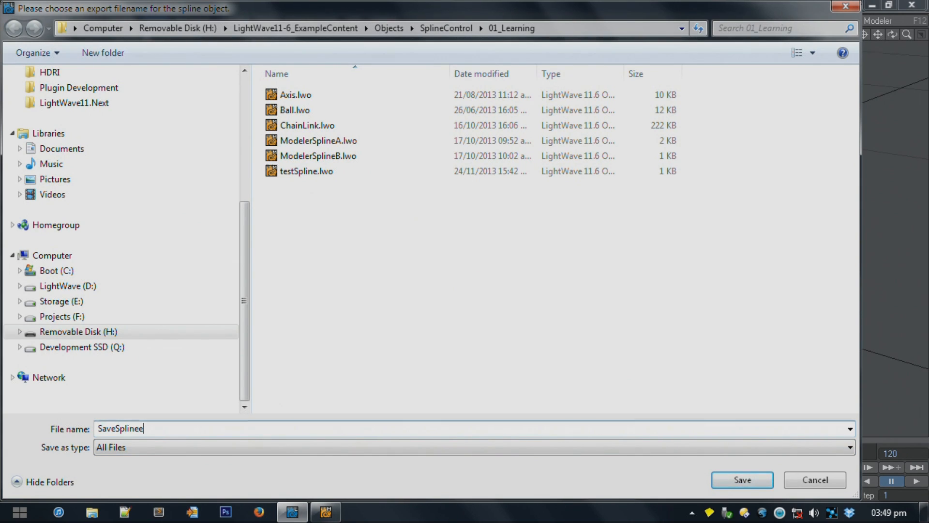
text(ightHand)
key(Return)
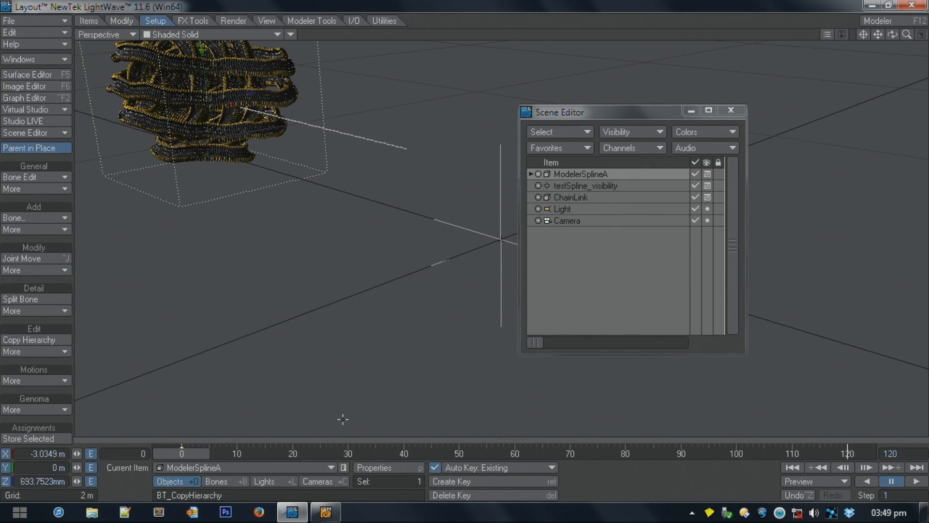
Step: Switch to Modeler, load SaveSplineRightHere.lwo and examine the exported curve in the perspective view
click(339, 513)
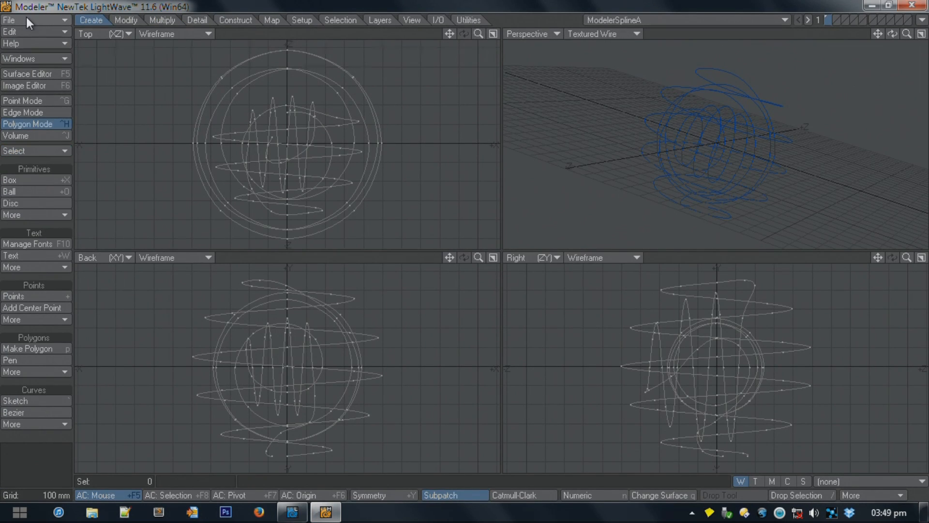
click(29, 19)
click(43, 28)
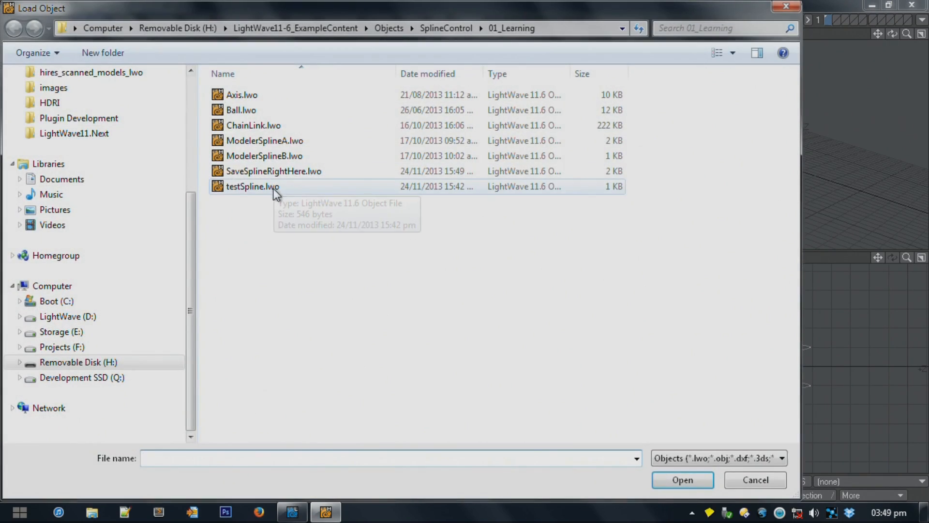
double_click(244, 172)
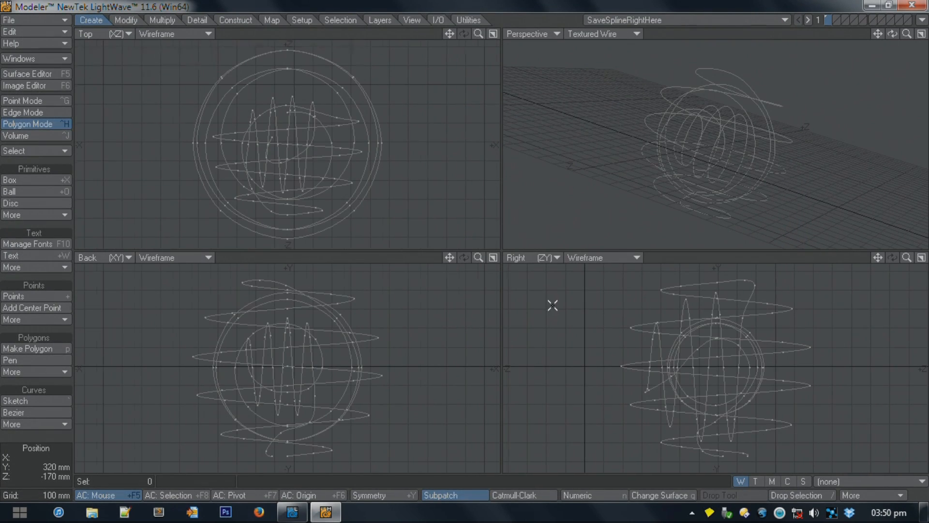
alt+drag(653, 121, 699, 201)
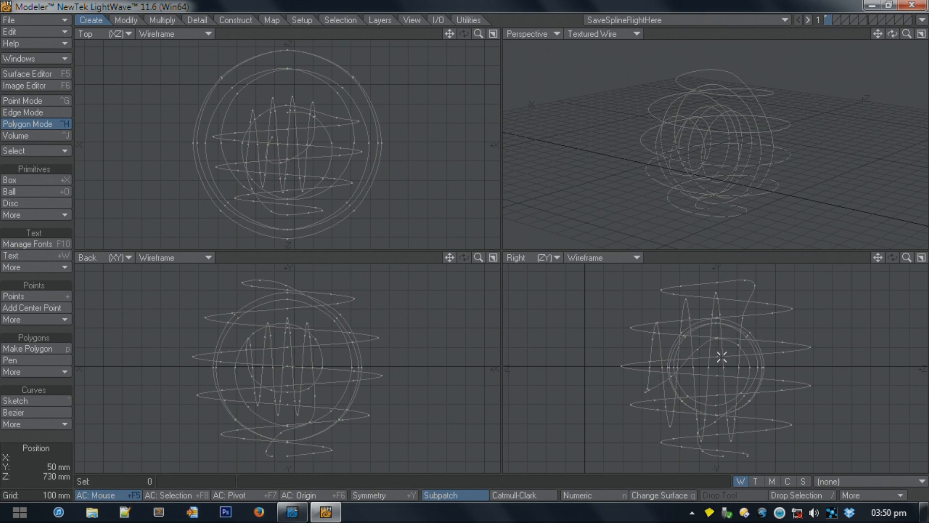
Step: Compare the ModelerSplineA and SaveSplineRightHere objects, examining the exported curve's shape and location in the perspective view
click(703, 21)
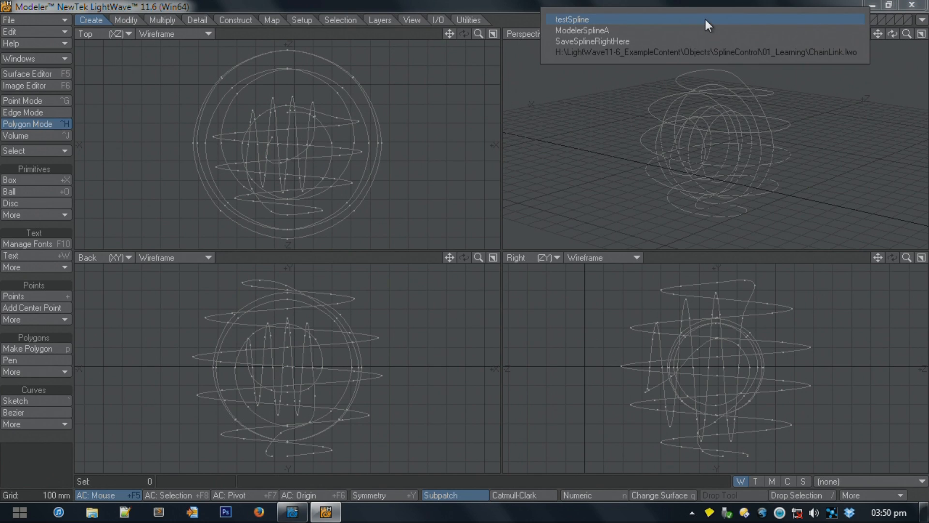
click(709, 30)
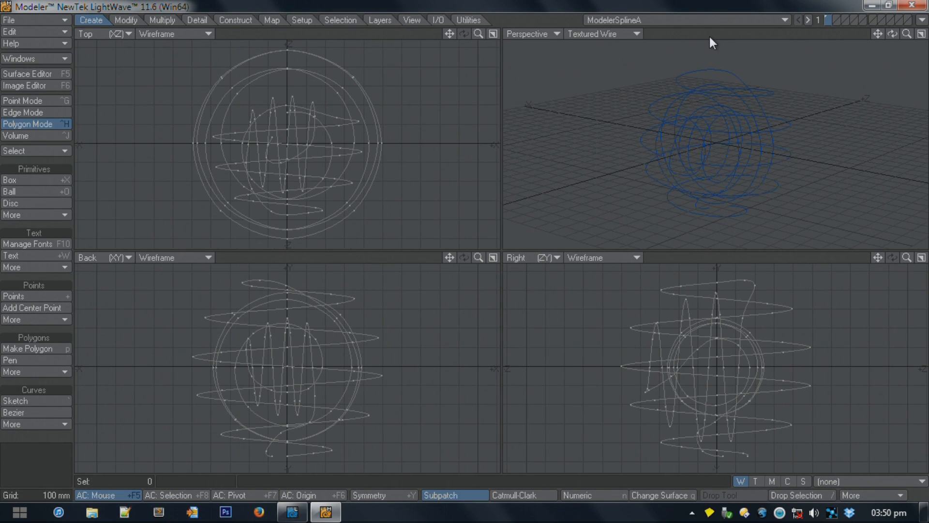
click(702, 28)
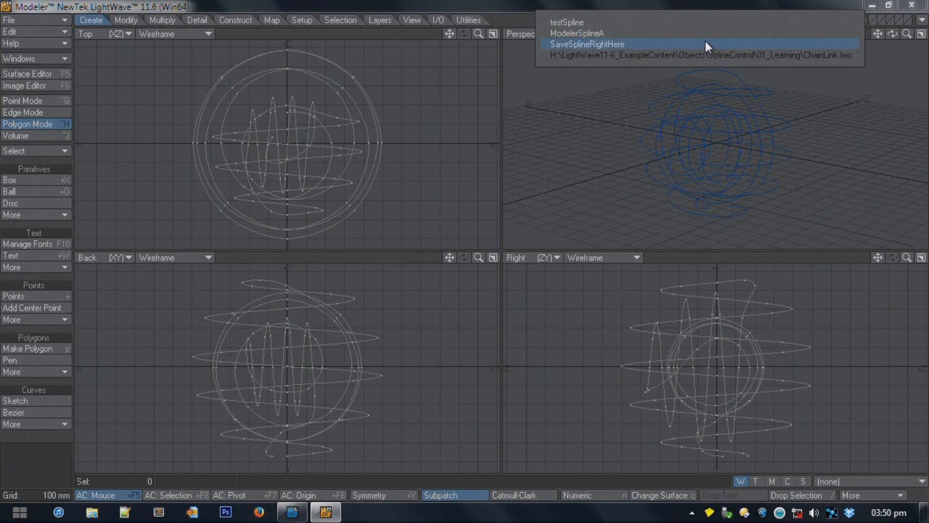
click(705, 44)
alt+drag(701, 166, 600, 126)
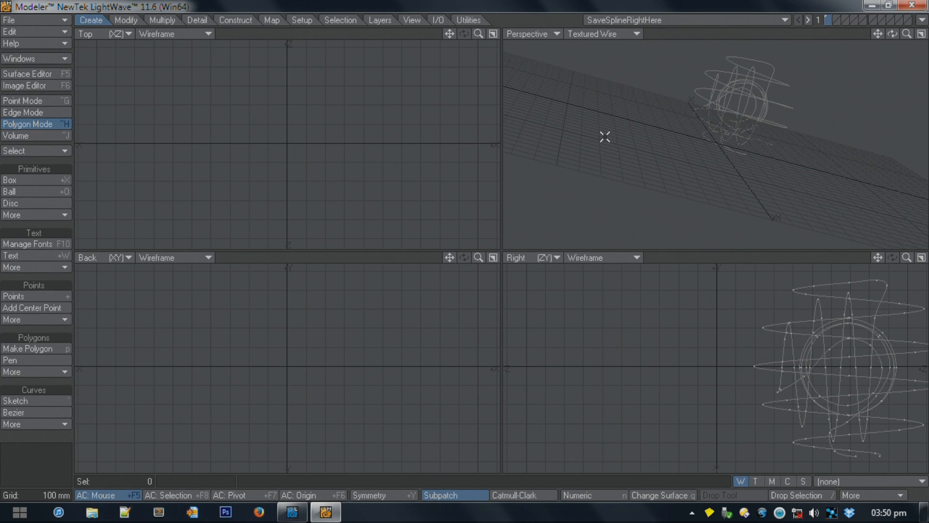
alt+drag(848, 89, 767, 73)
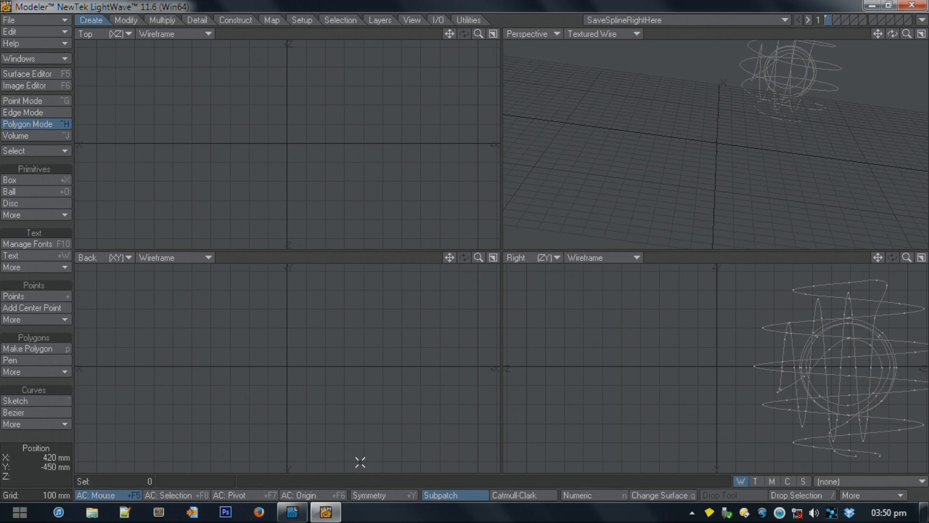
Step: Switch to Layout and play the chain animation, moving the Scene Editor away from the chain
click(292, 514)
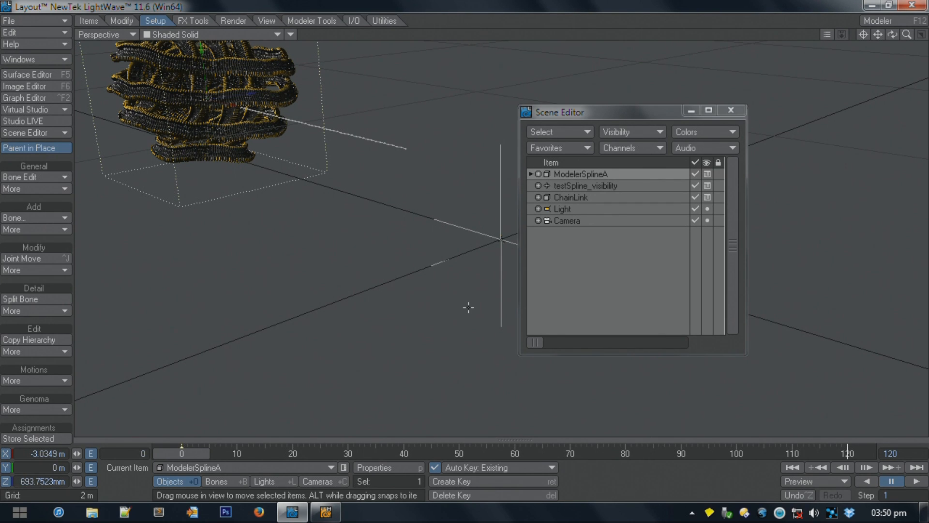
click(915, 481)
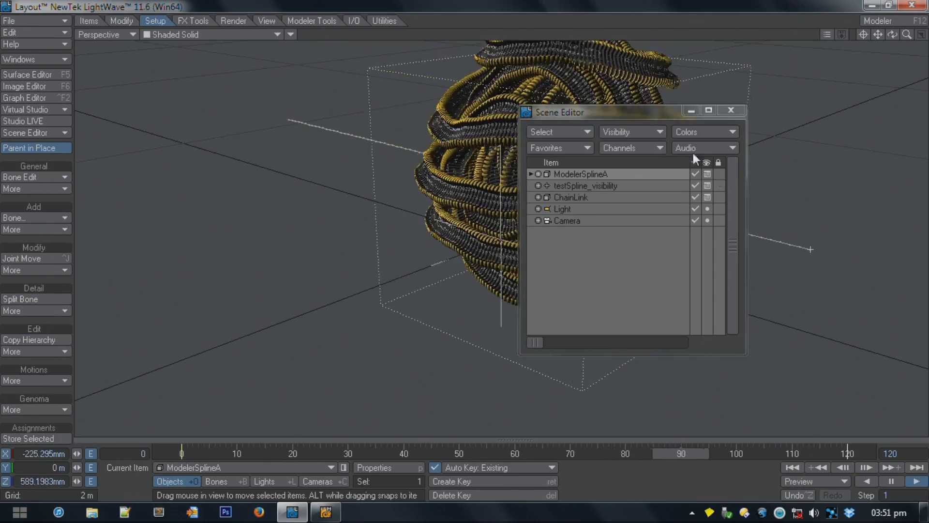
drag(646, 108, 256, 216)
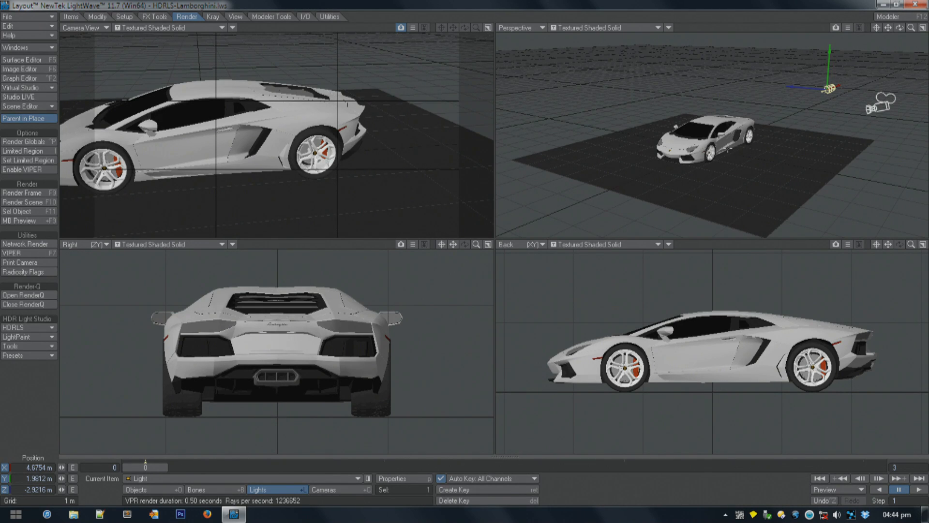
Step: Clone the light around the car with a radial Array of 12 about the Y axis, rotated 360°
alt+drag(749, 140, 738, 173)
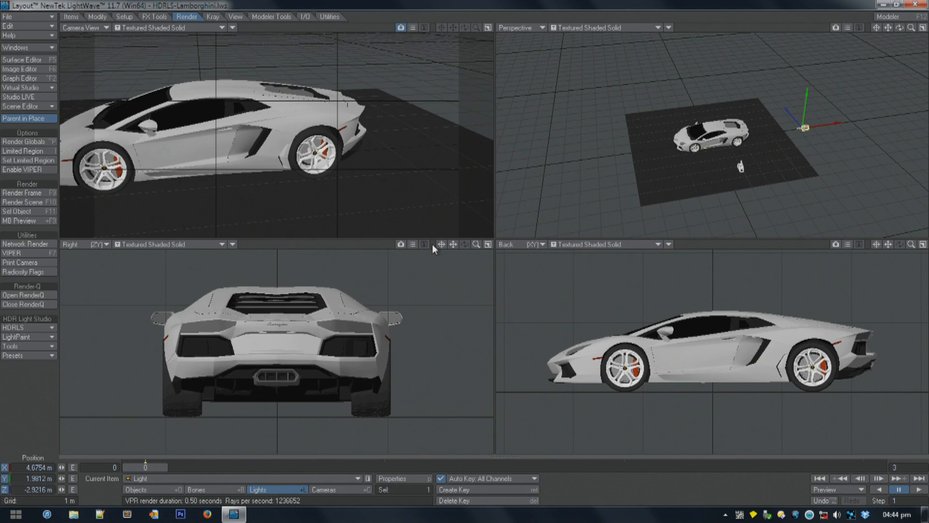
click(97, 18)
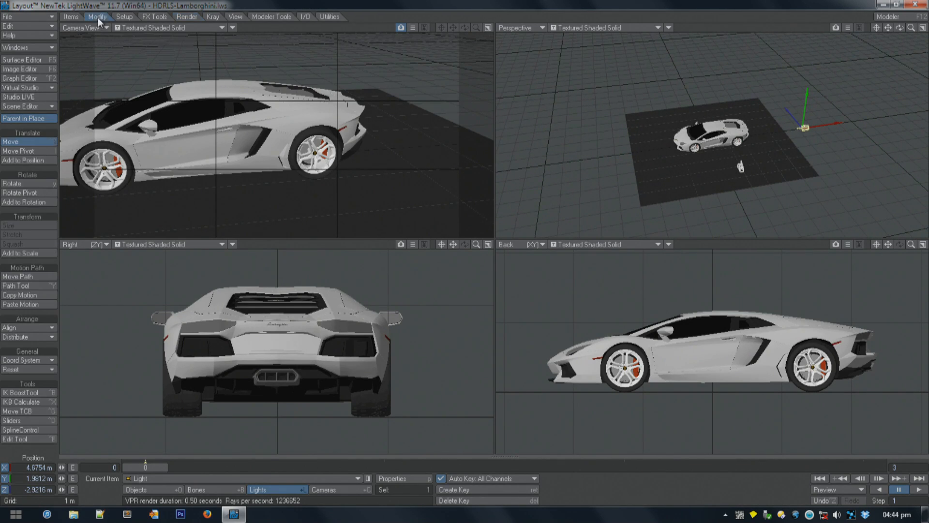
click(123, 18)
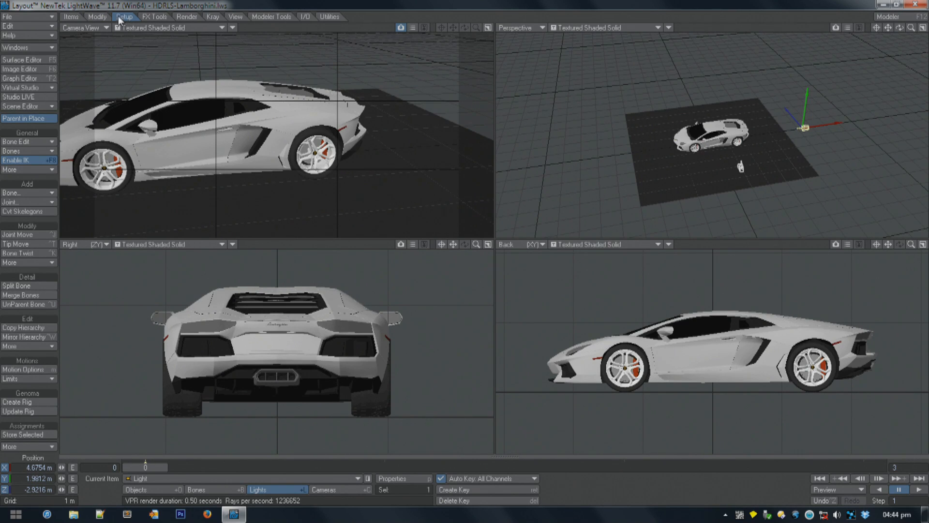
click(99, 18)
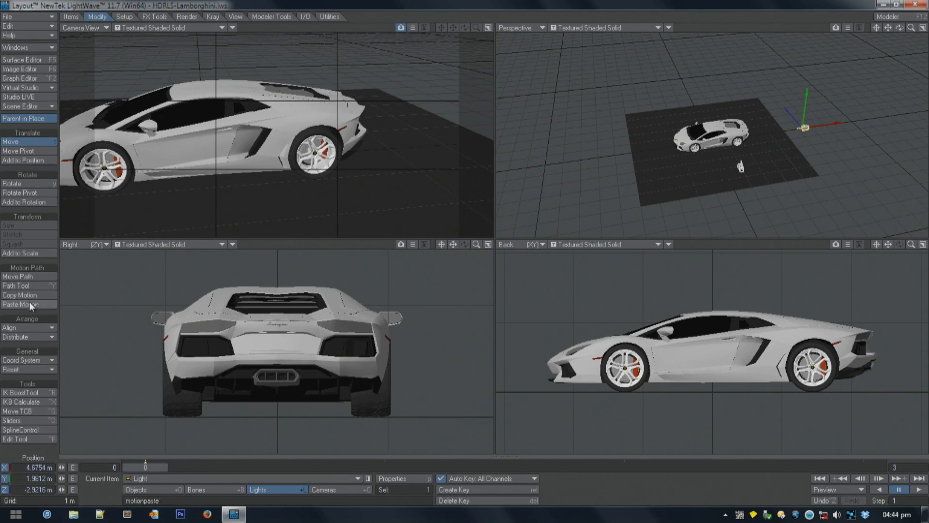
click(71, 17)
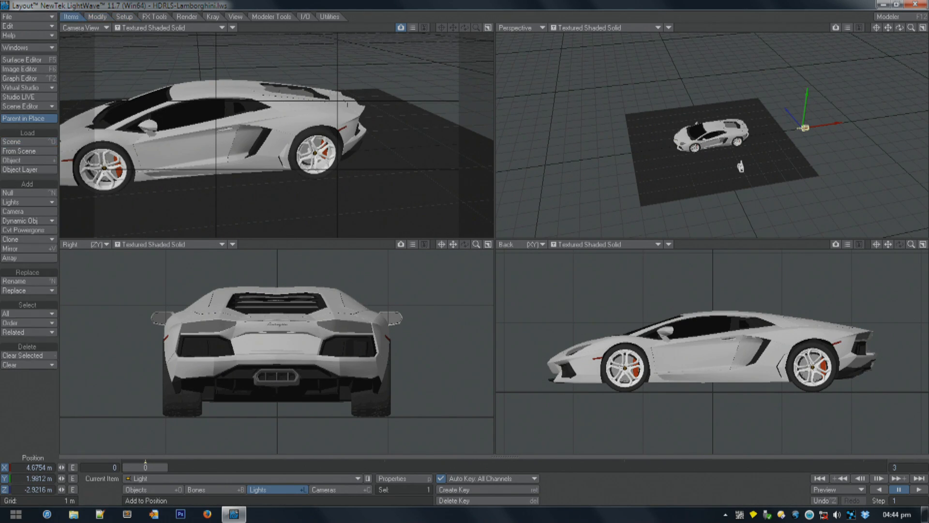
click(14, 258)
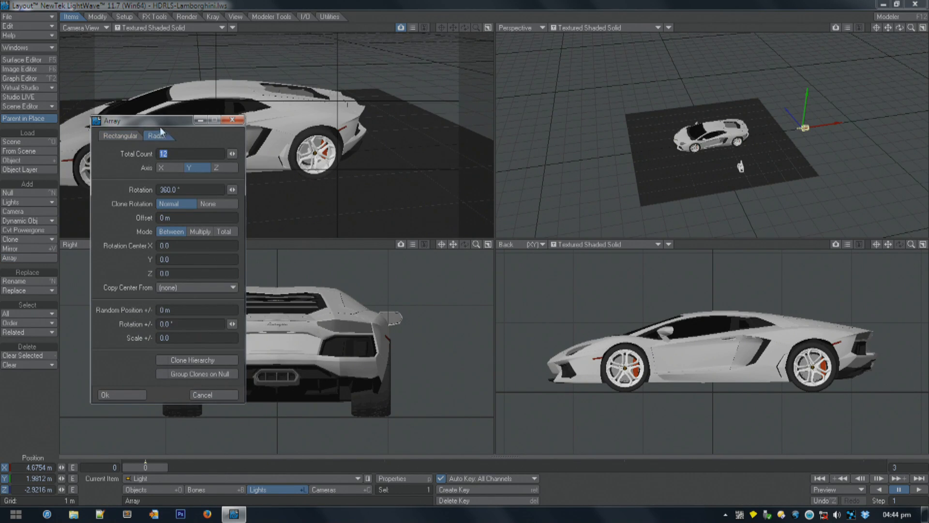
click(135, 396)
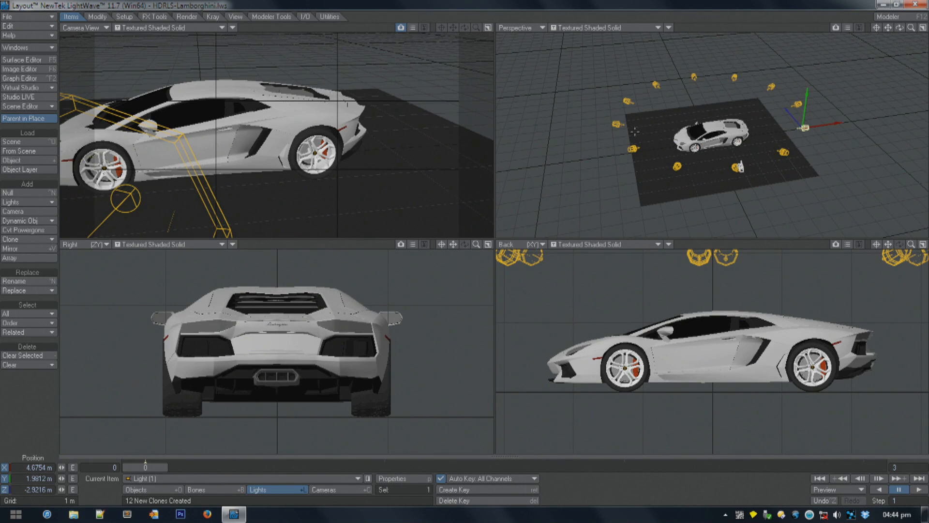
Step: Add a null with the default name and raise it to about 4.58 m above the car
alt+drag(736, 167, 871, 121)
scroll(668, 174, down, 5)
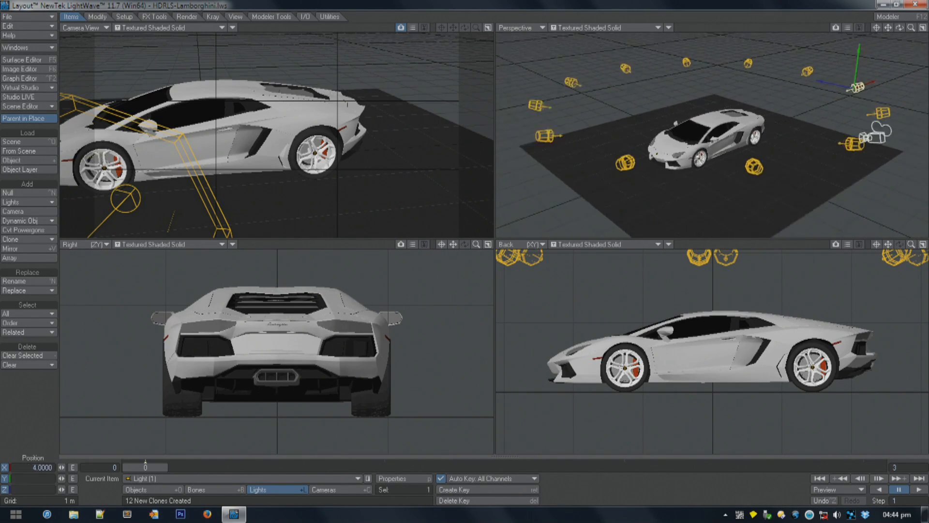
key(ctrl+n)
key(Return)
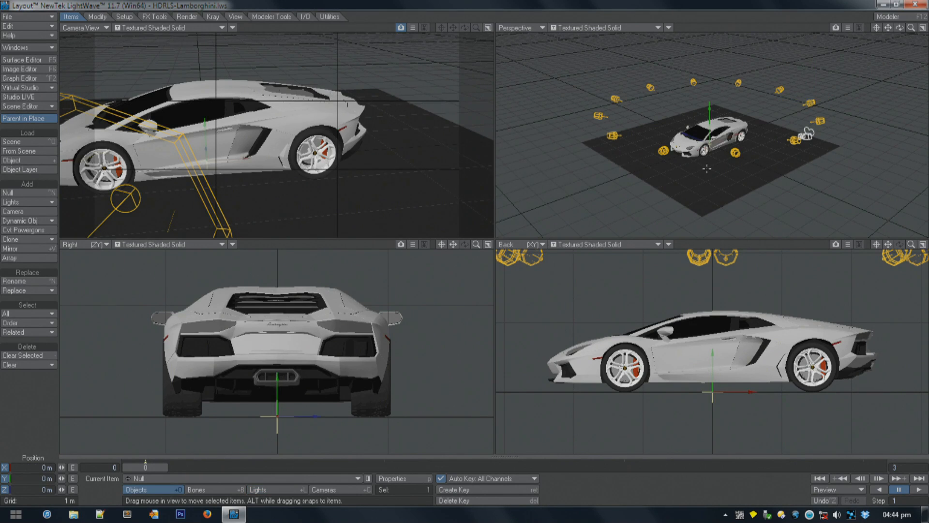
drag(702, 105, 703, 43)
scroll(659, 157, down, 4)
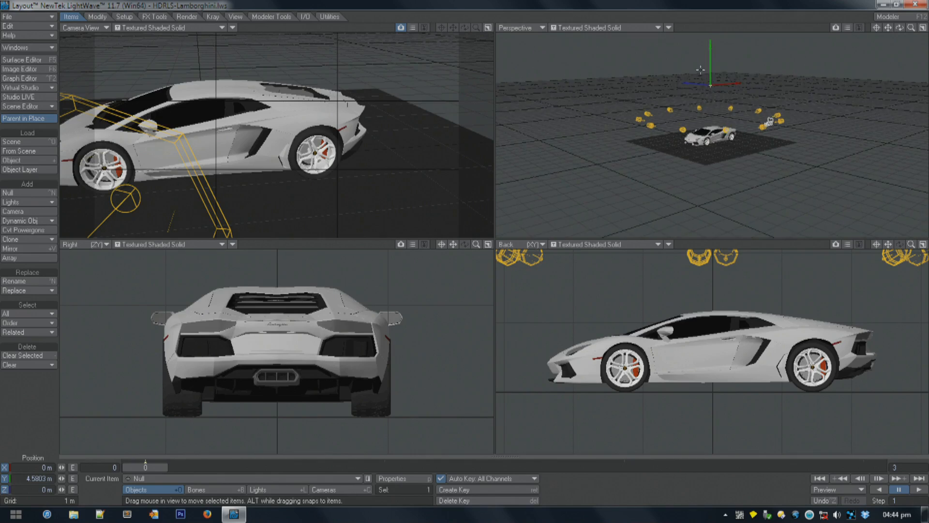
Step: Maximize the perspective view, examine the Target Item choices in the Motion Options of Light (8) and close them unchanged
key(KP_0)
scroll(660, 157, up, 3)
scroll(660, 157, down, 2)
scroll(659, 157, up, 1)
alt+shift+drag(549, 234, 546, 249)
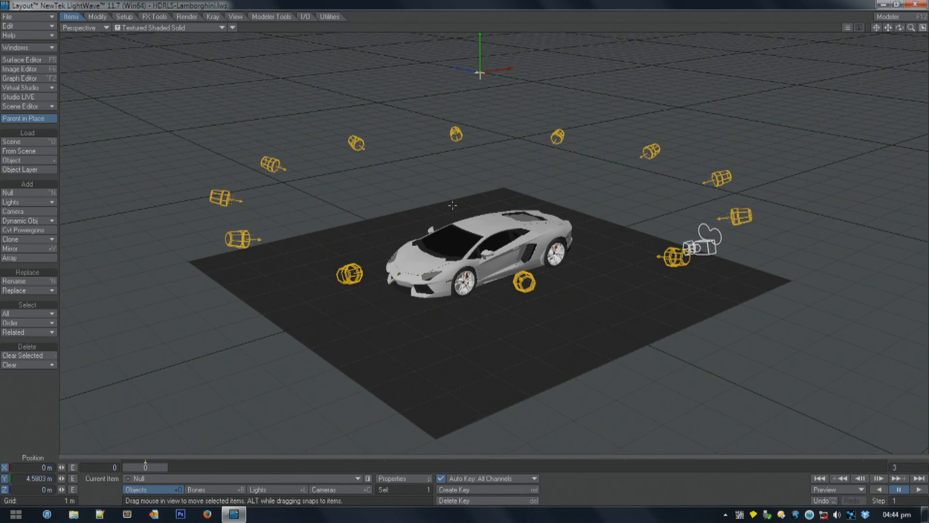
scroll(511, 203, down, 1)
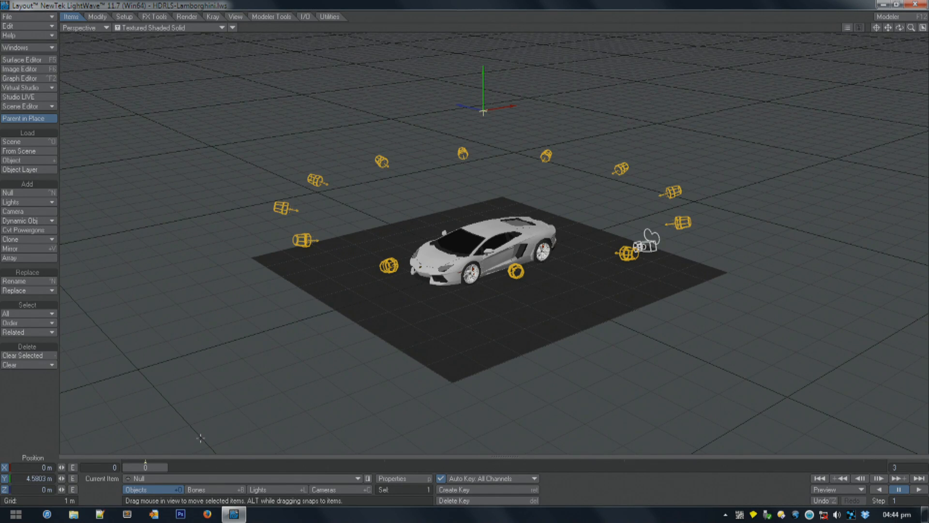
click(312, 182)
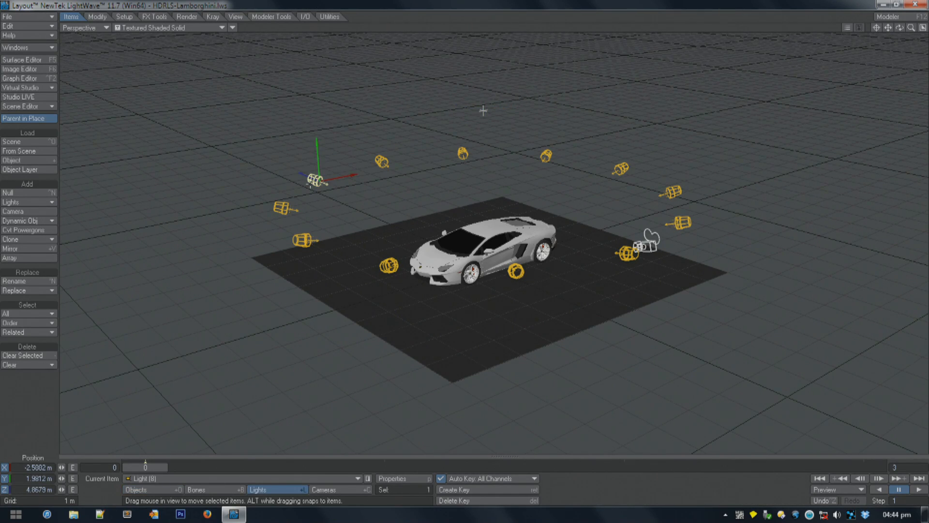
key(m)
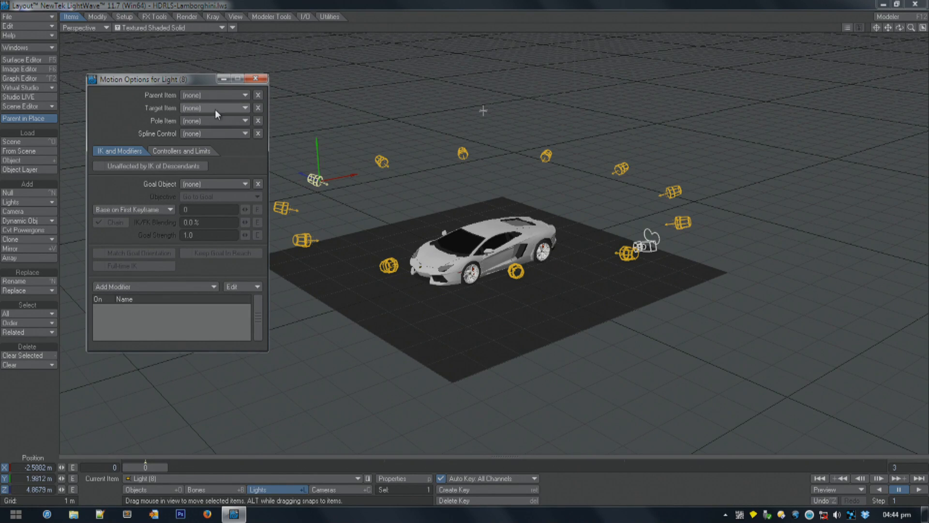
click(215, 110)
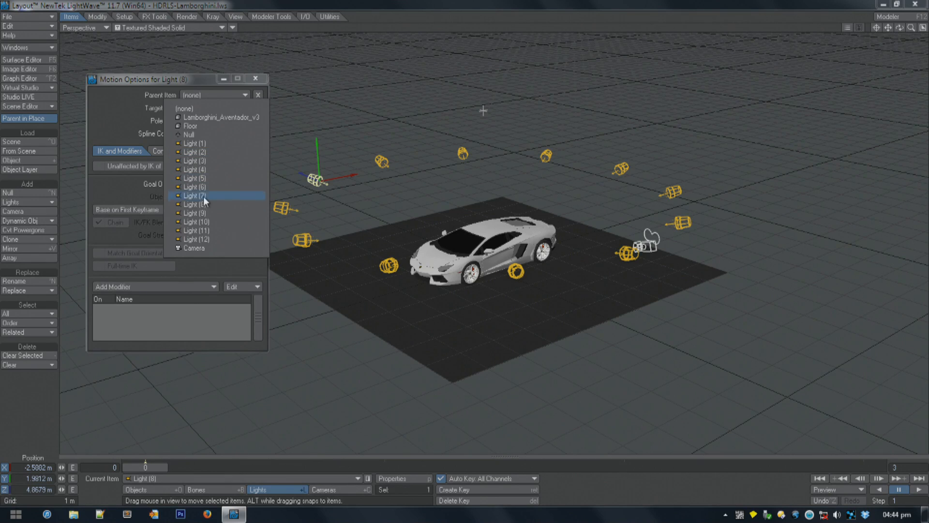
click(207, 297)
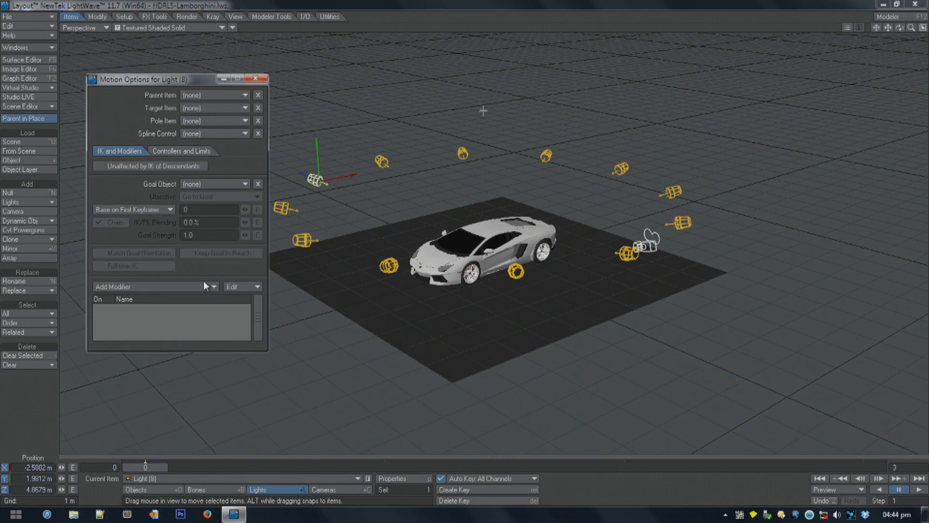
click(254, 80)
Step: Store the null above the car as the assignment item and assign it as Target for all 12 lights
click(482, 111)
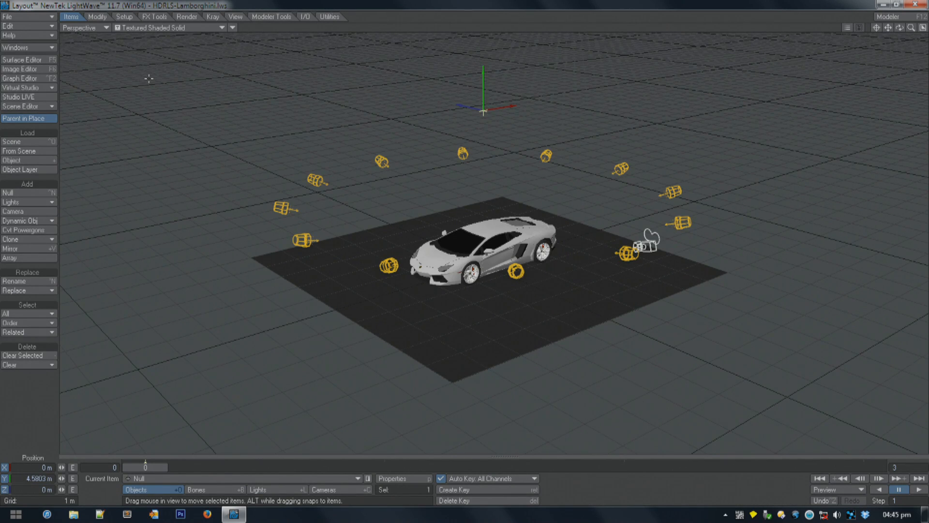
click(124, 16)
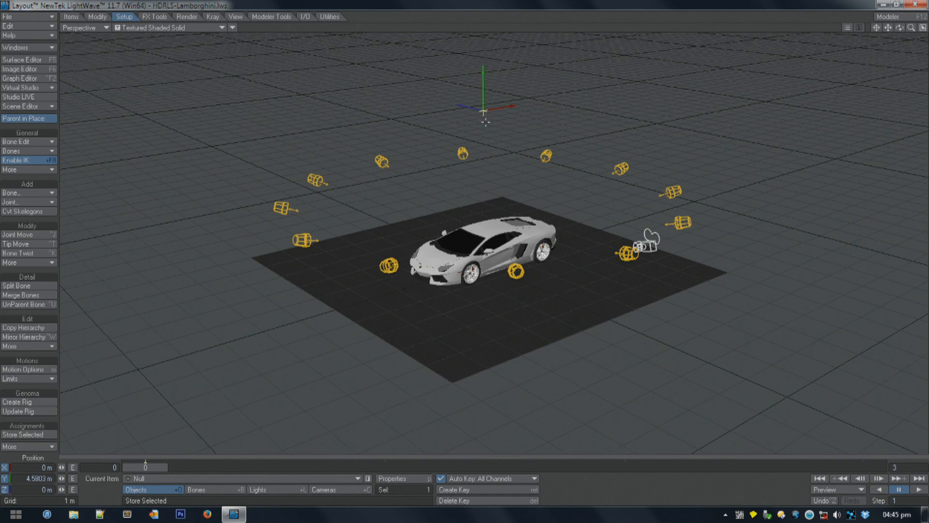
click(261, 489)
drag(186, 120, 746, 265)
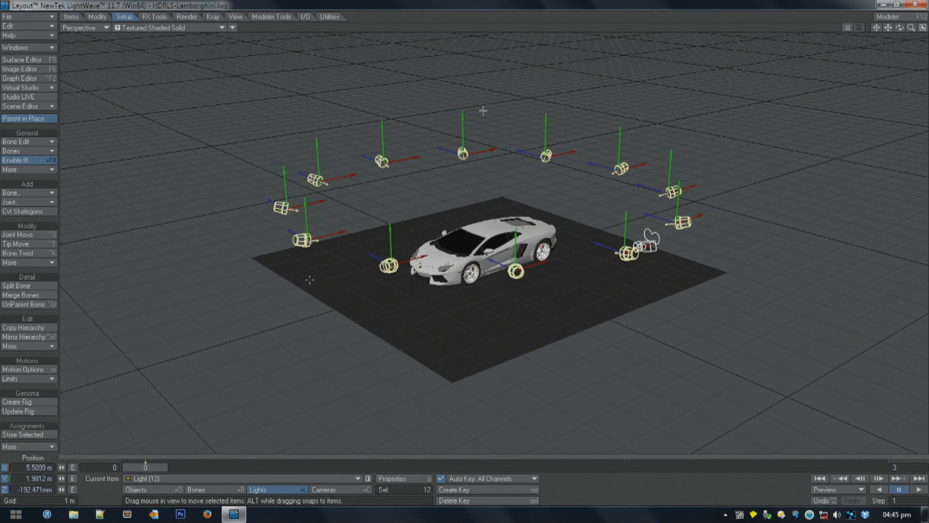
click(39, 447)
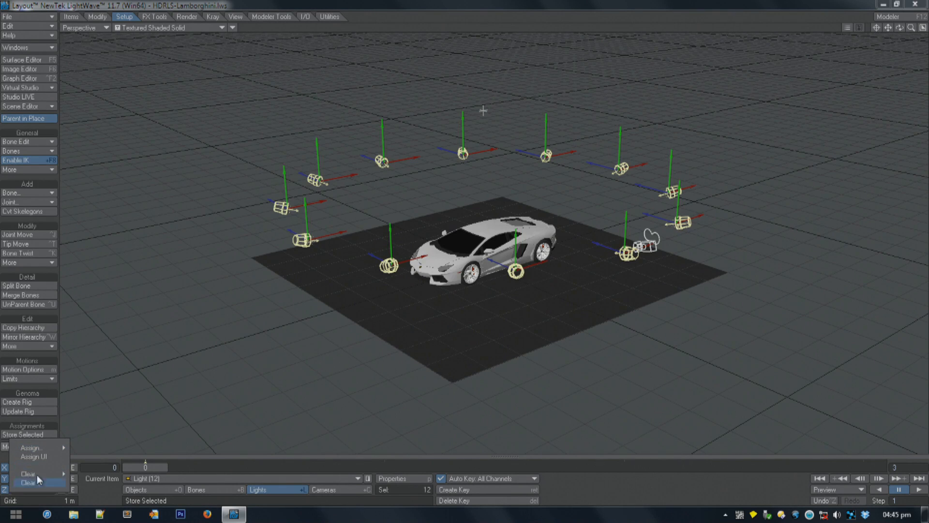
mouse_move(50, 449)
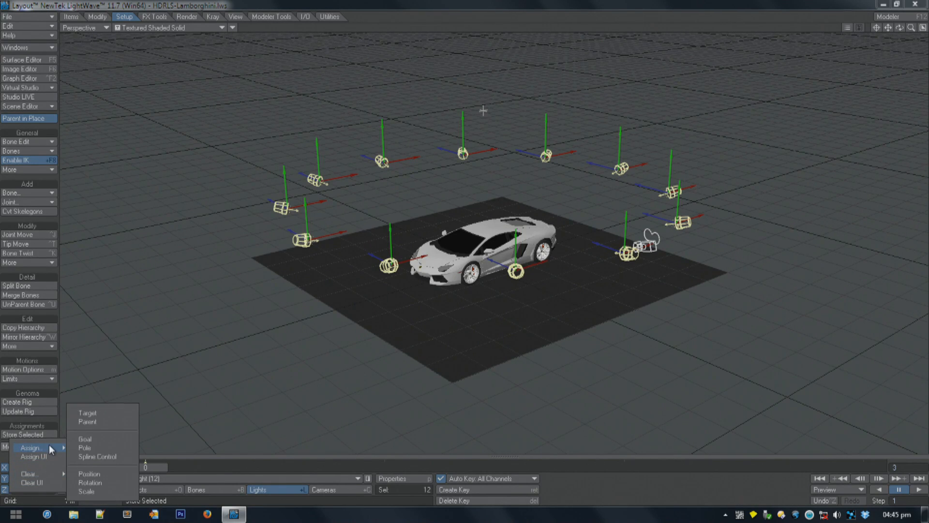
click(106, 410)
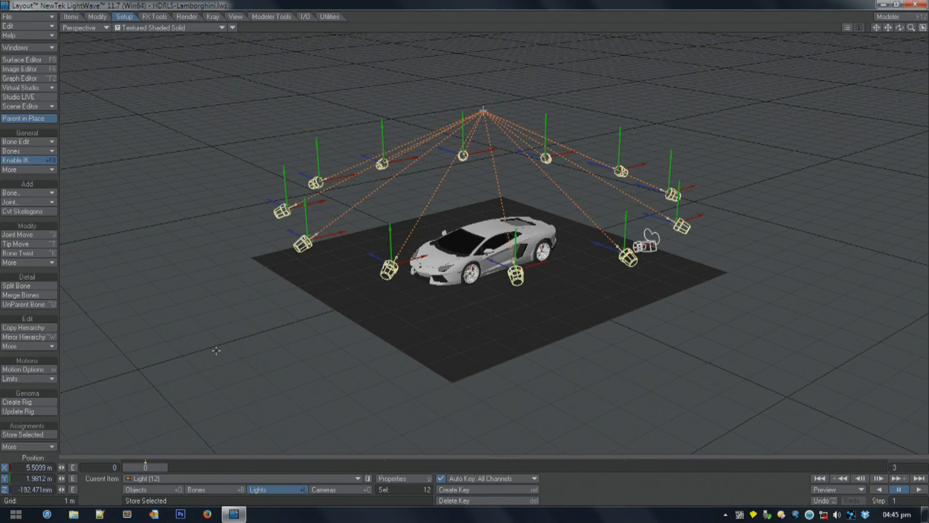
Step: Examine the assignment types and the Select Assignments options for the null, ticking Target, Parent, Goal and Pole, and cancel without applying
click(44, 446)
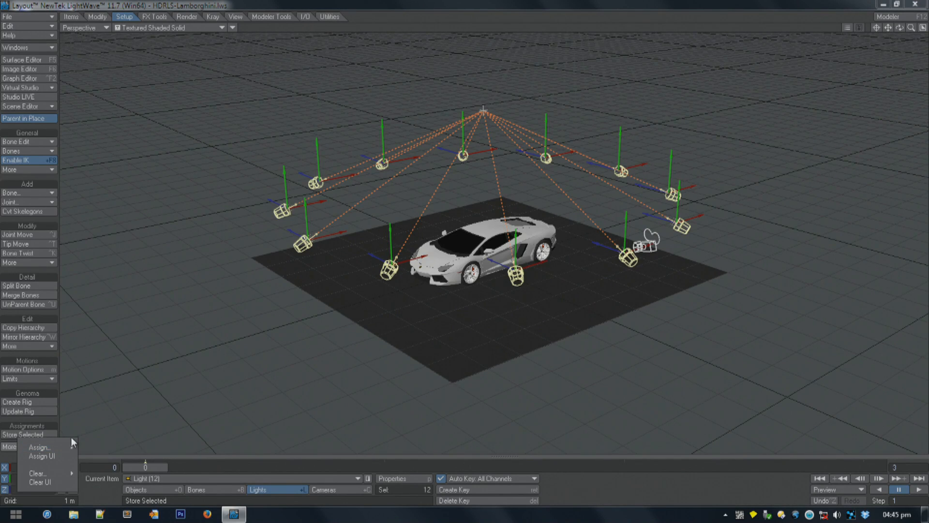
mouse_move(71, 448)
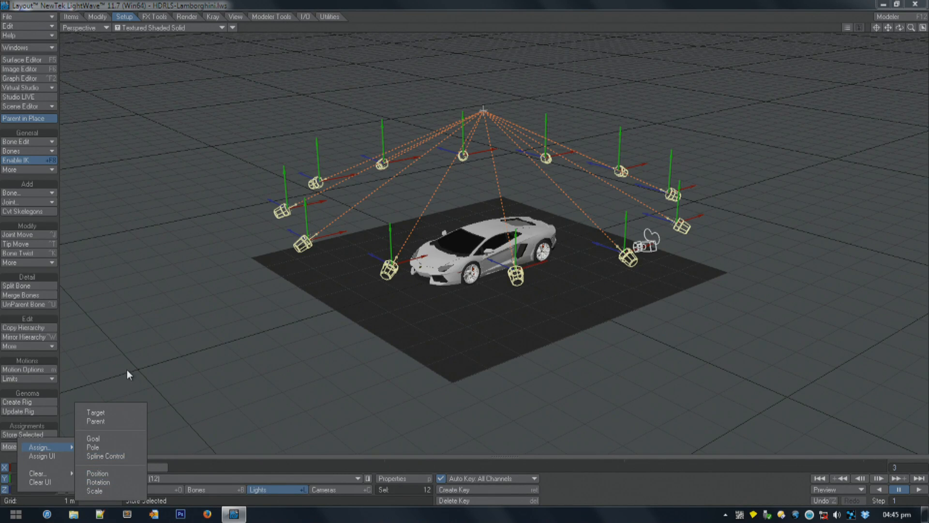
click(53, 456)
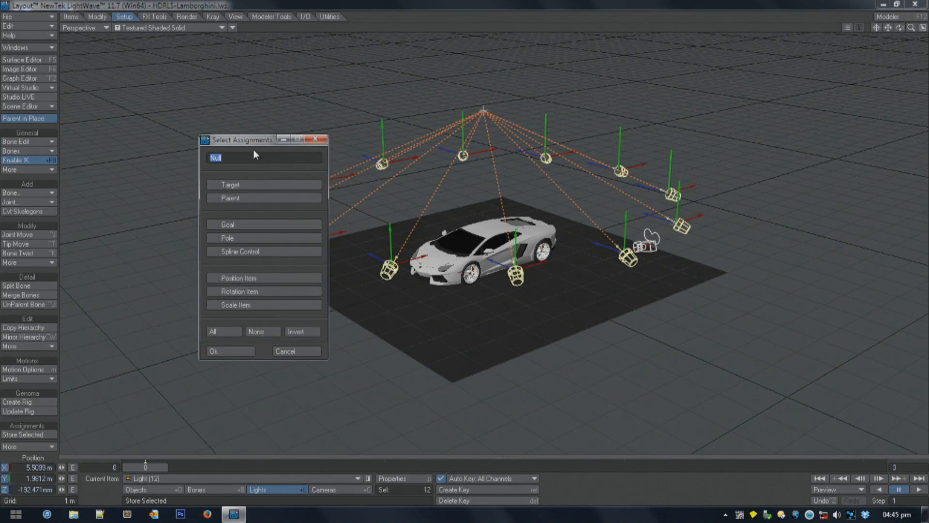
drag(256, 140, 143, 114)
click(117, 160)
click(129, 172)
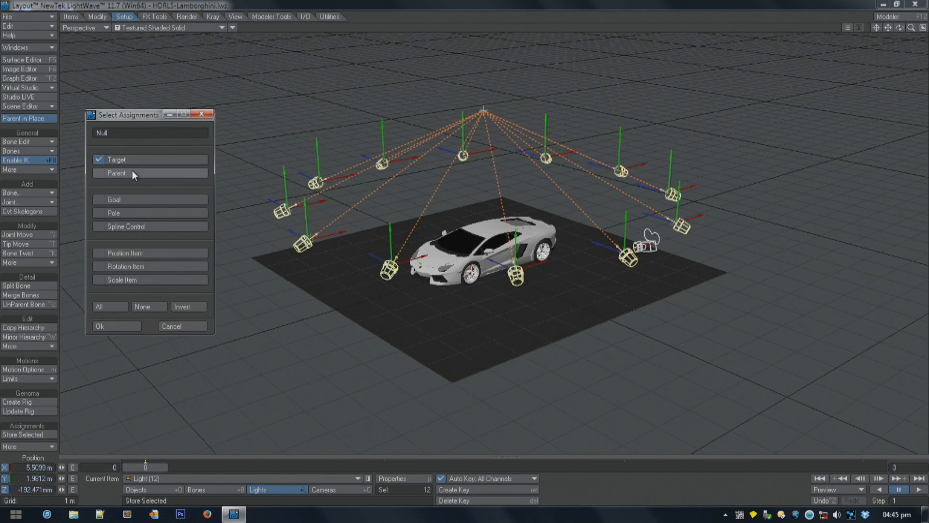
click(127, 199)
click(127, 213)
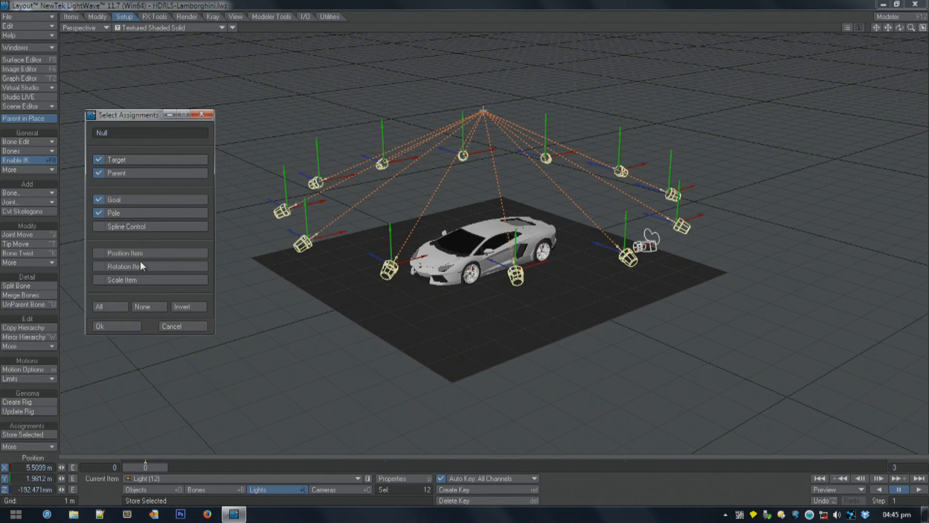
click(172, 328)
Step: Examine the available Clear assignment types and the Clear Assignments dialog for the 12 lights, and cancel it unchanged
click(40, 446)
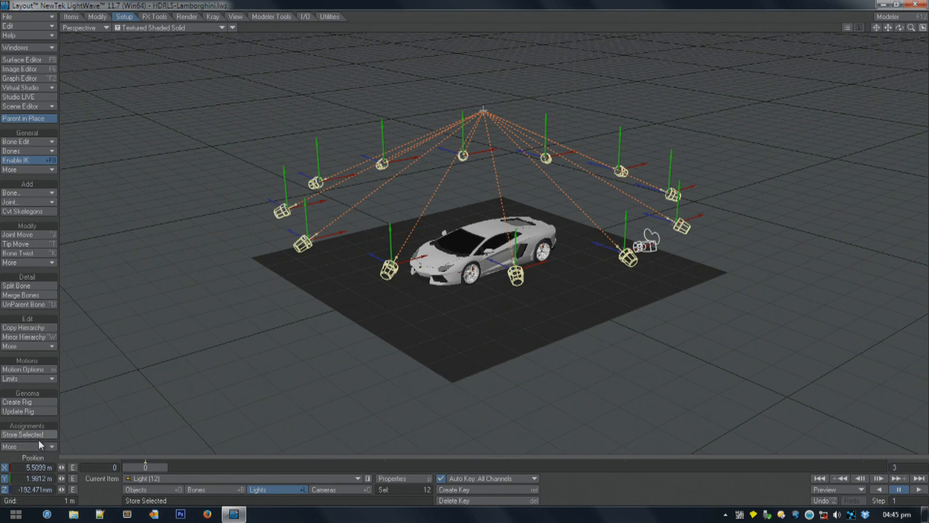
mouse_move(40, 465)
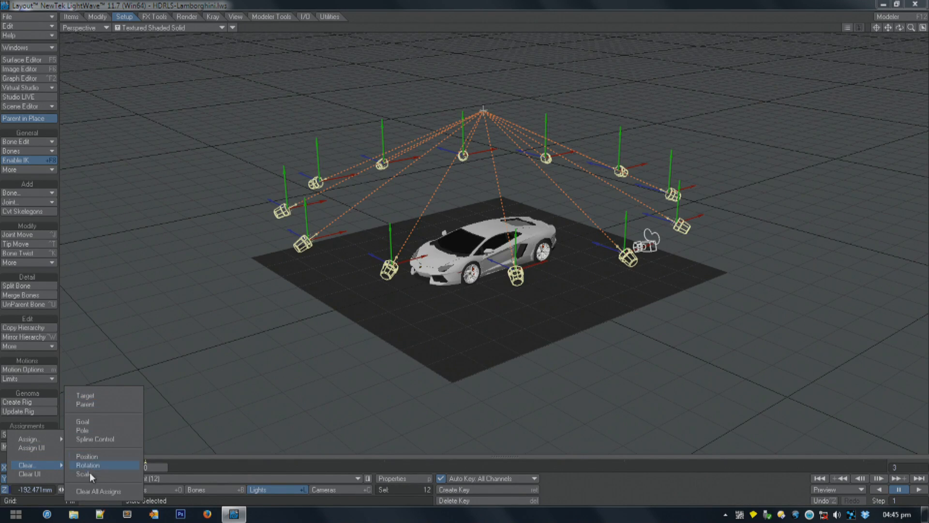
click(45, 475)
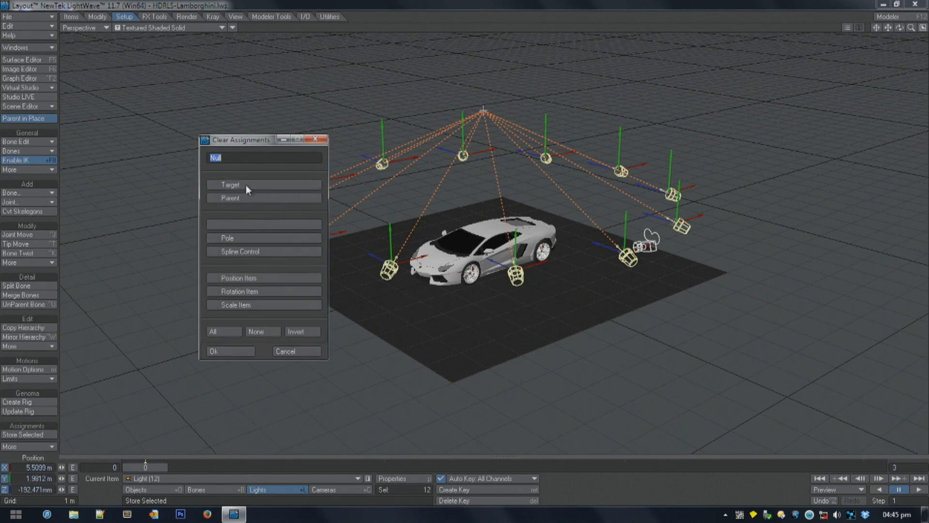
click(292, 350)
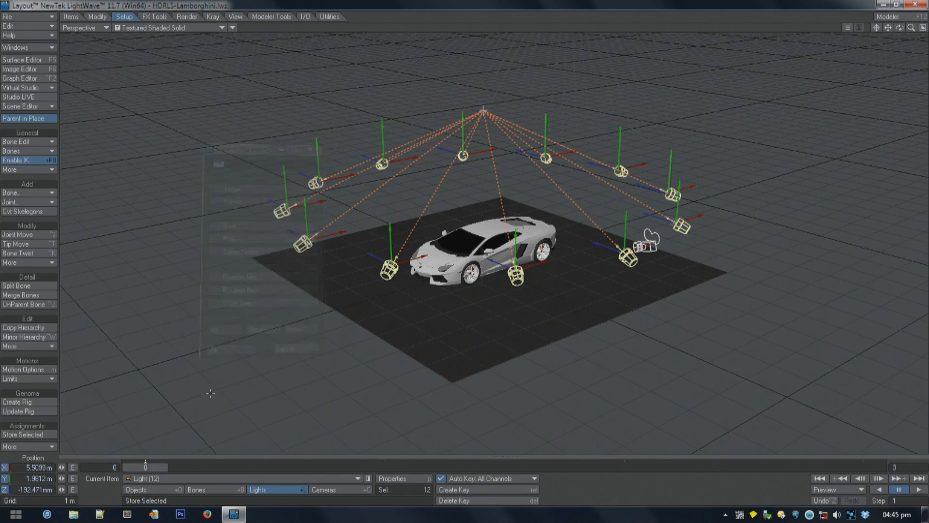
Step: Clear all assignments from the 12 selected lights and select the null above the car
click(33, 441)
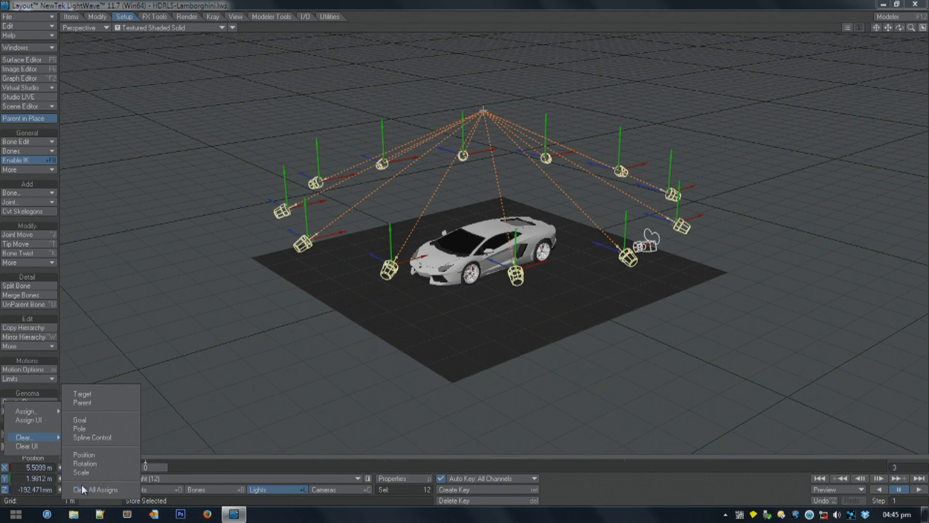
click(81, 484)
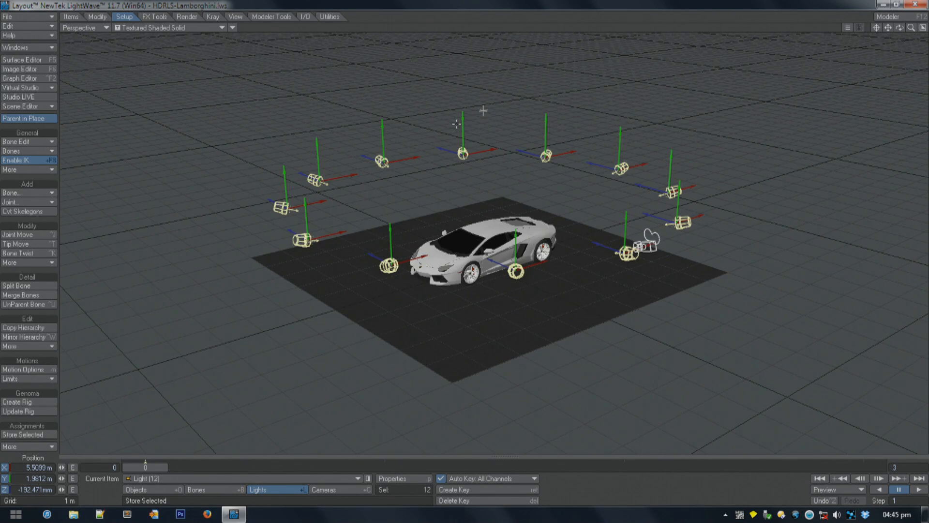
click(483, 110)
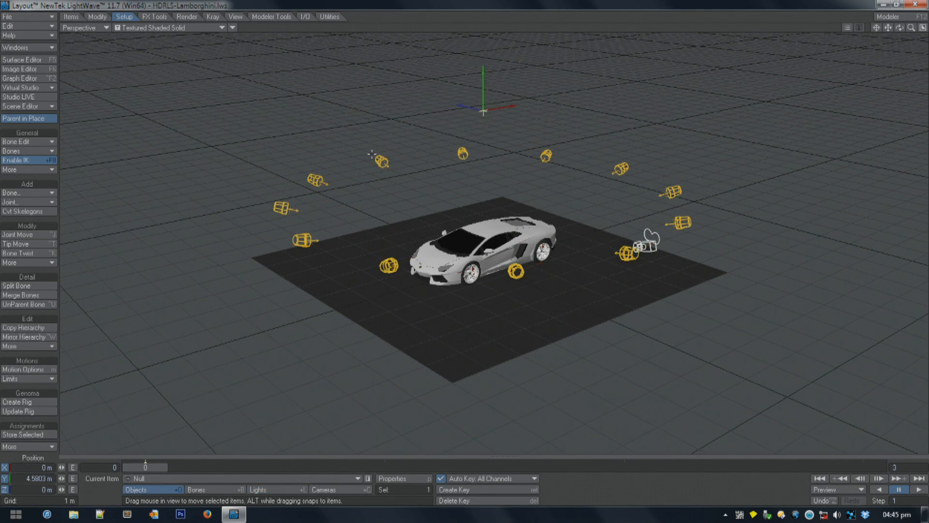